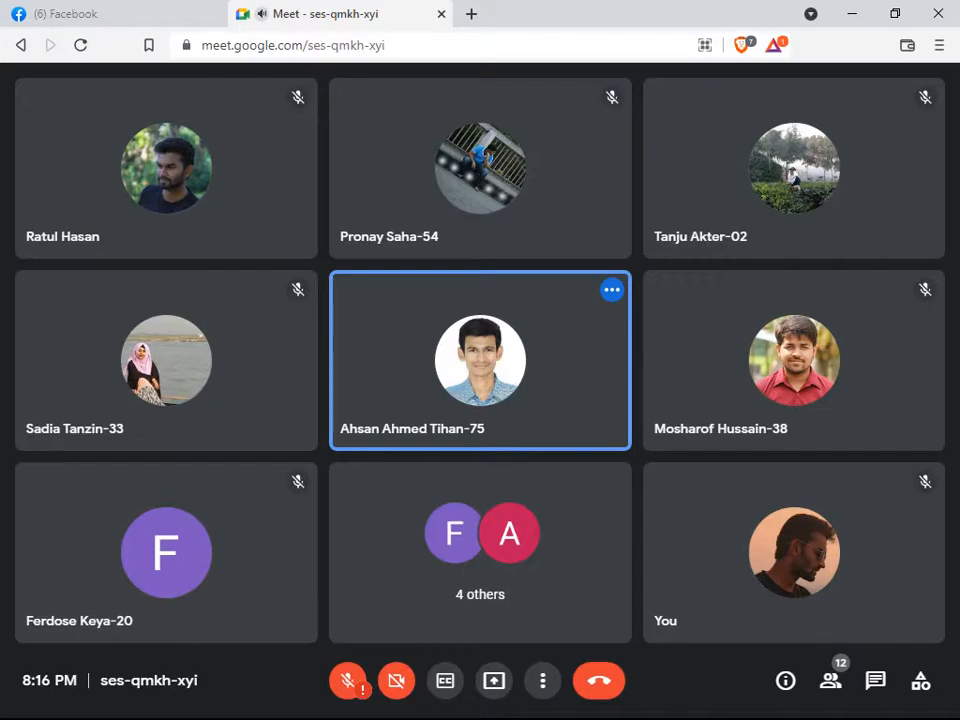
- Switch the meeting window to full screen and briefly check the participant list
key("F11")
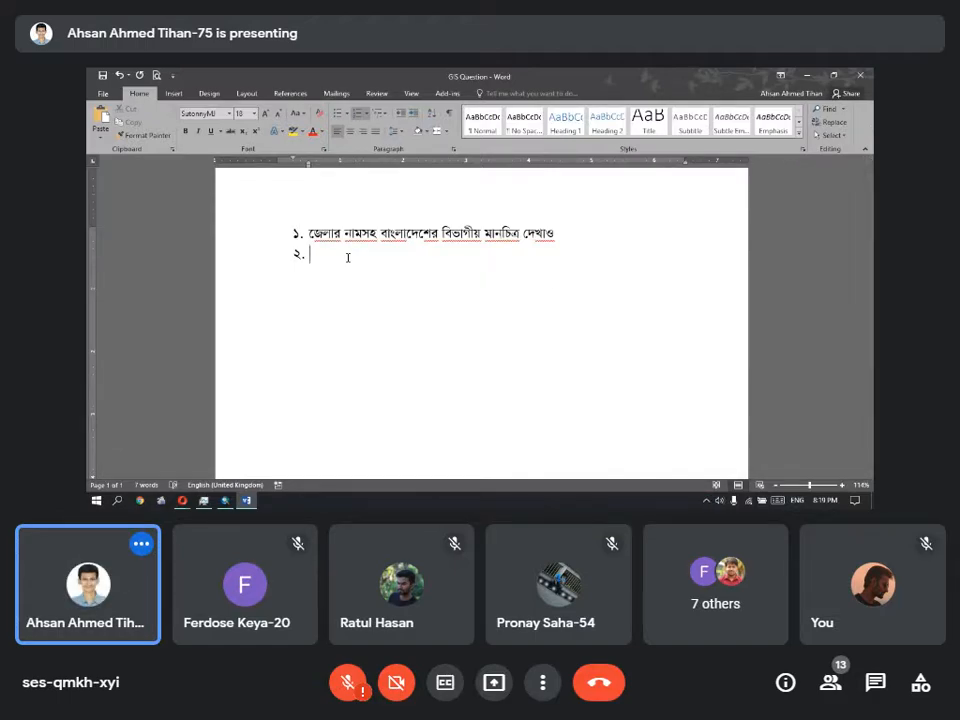
left_click(830, 682)
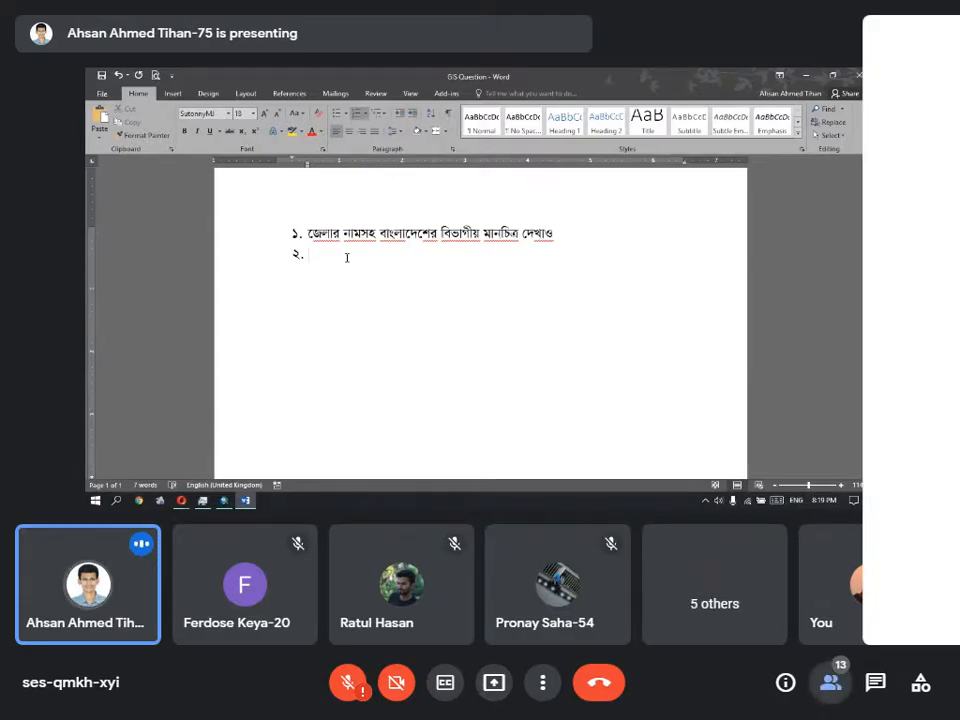
left_click(830, 682)
- Begin the second question in the Word list with "জেলার নামসহ র"
left_click(224, 500)
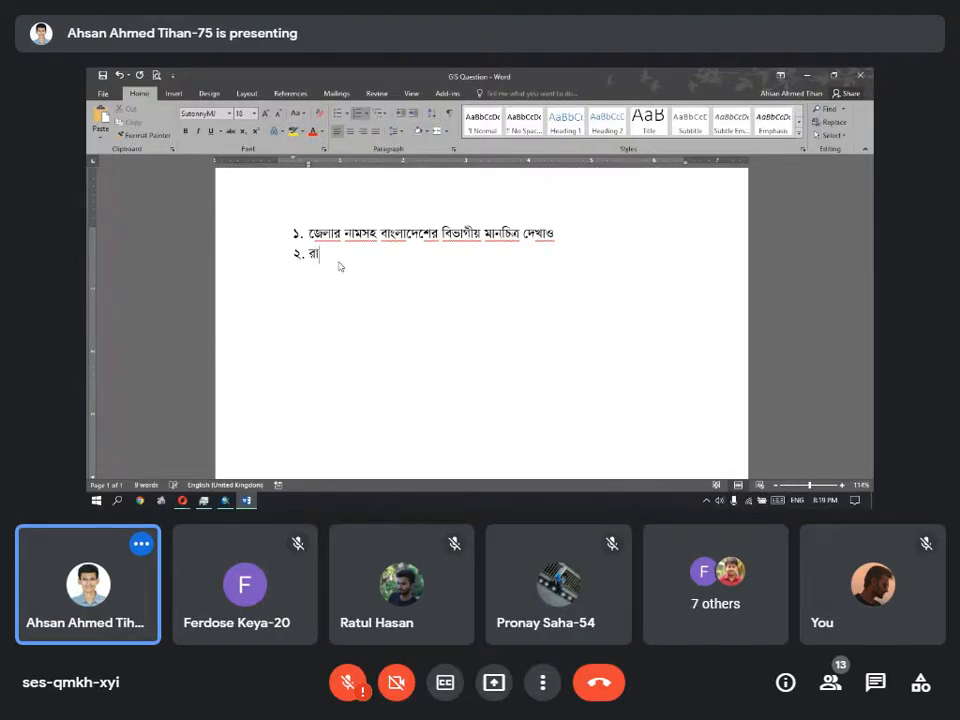
type("জেলার নাম সহ")
key("BackSpace")
key("BackSpace")
key("BackSpace")
type("সহ র")
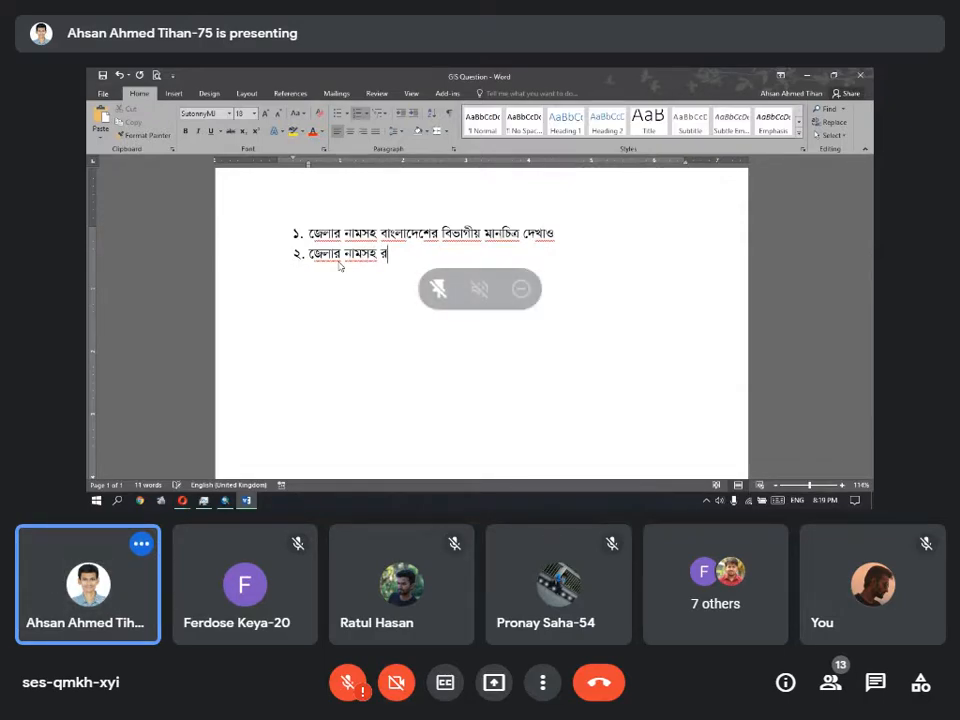
right_click(157, 345)
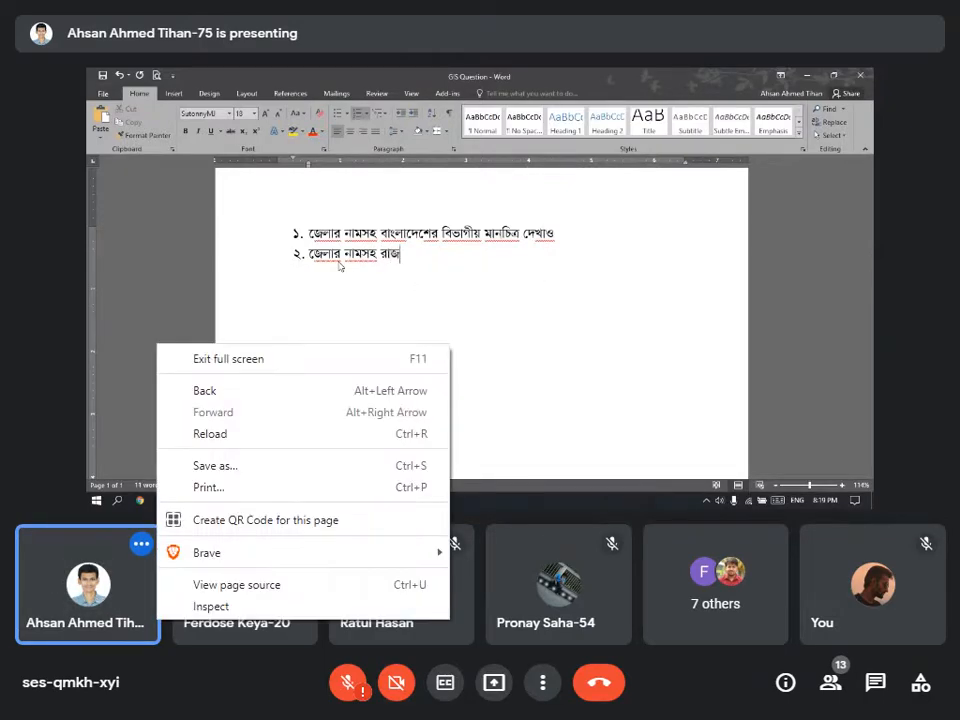
left_click(338, 265)
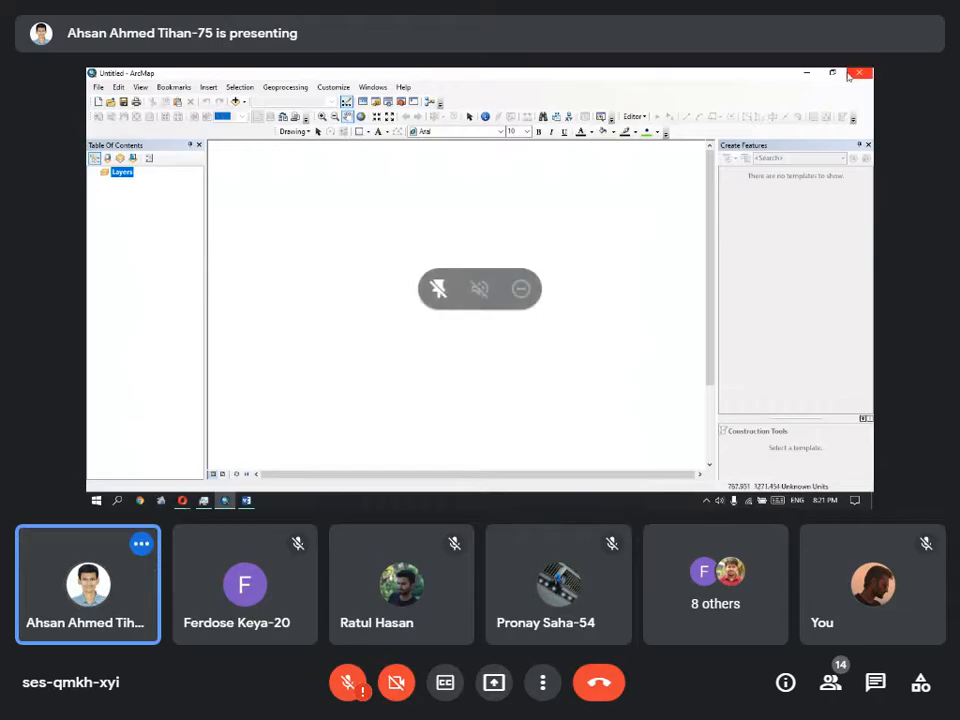
- Unpin the shared presentation and pin it back to the main meeting view
left_click(439, 288)
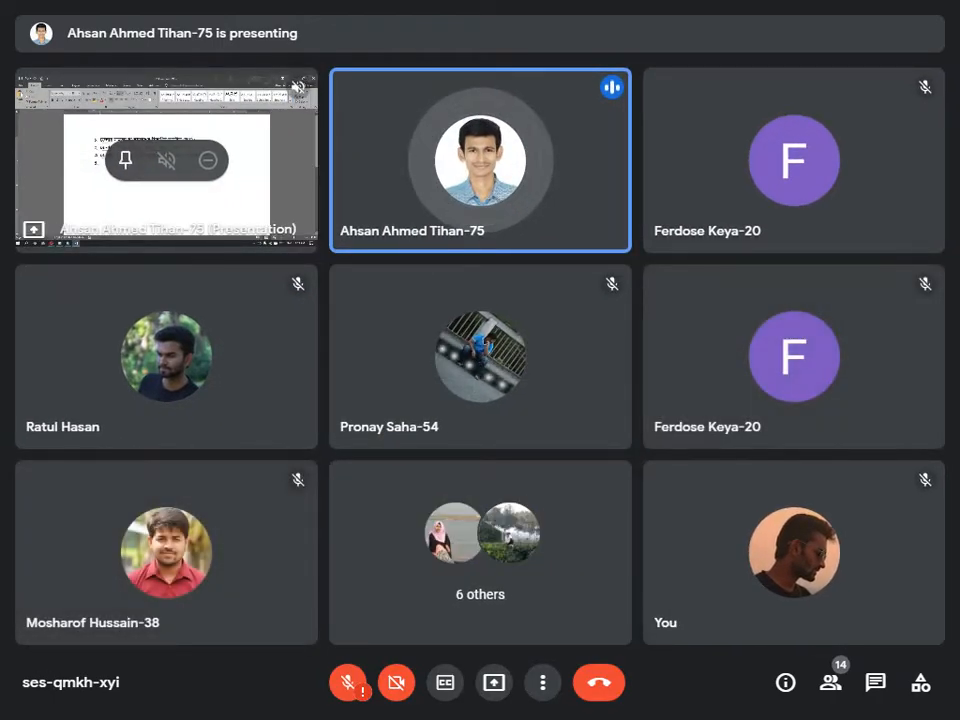
mouse_move(125, 160)
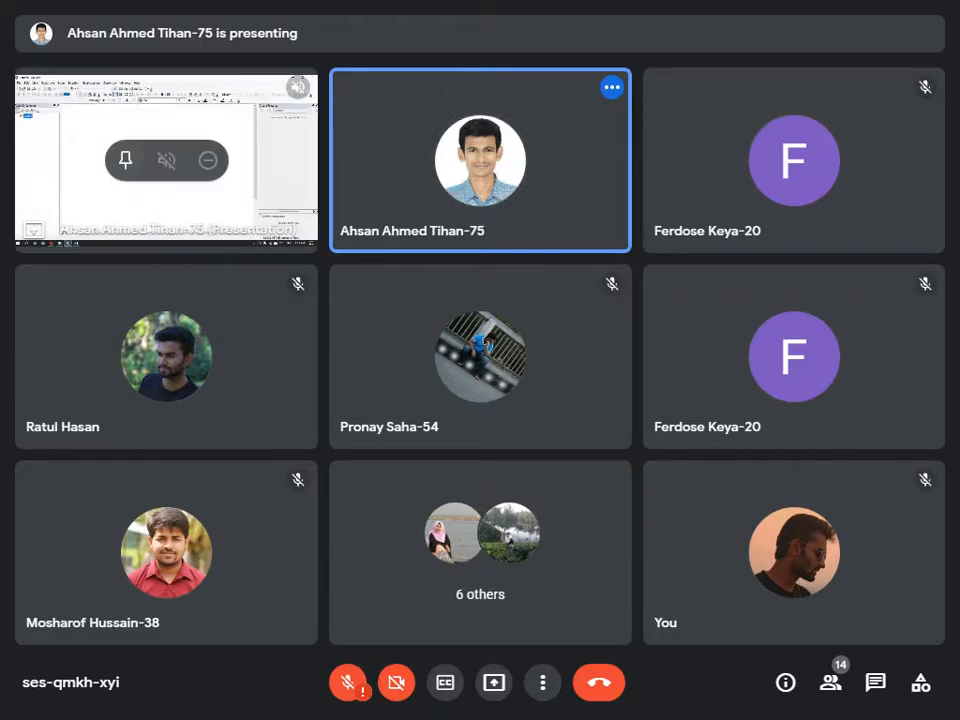
left_click(125, 160)
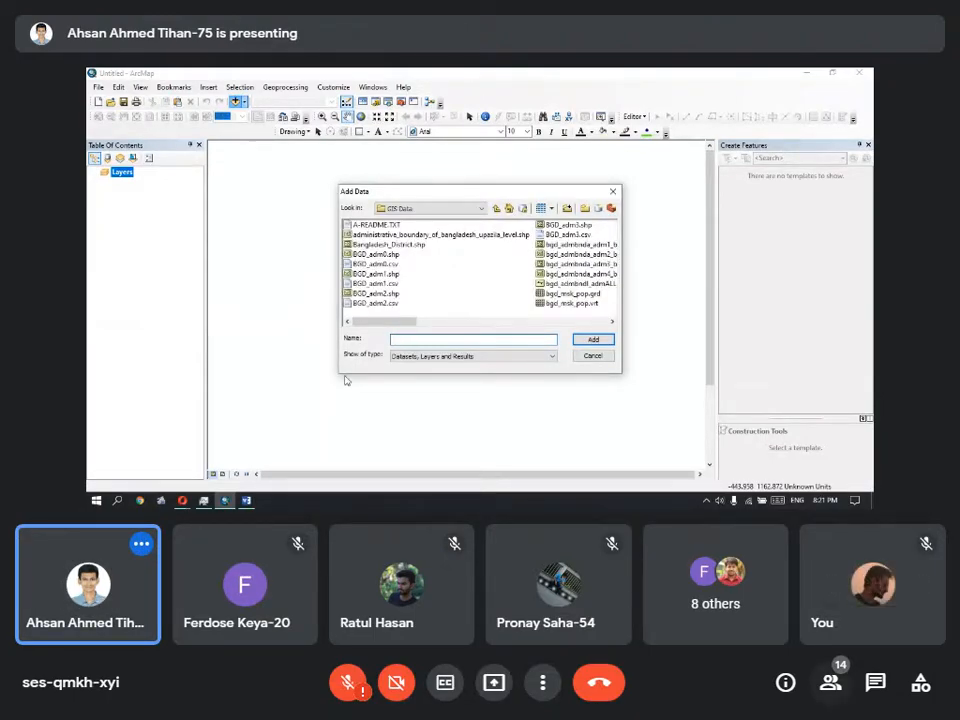
- Pin the meeting host's tile to the screen from the participant list
left_click(830, 682)
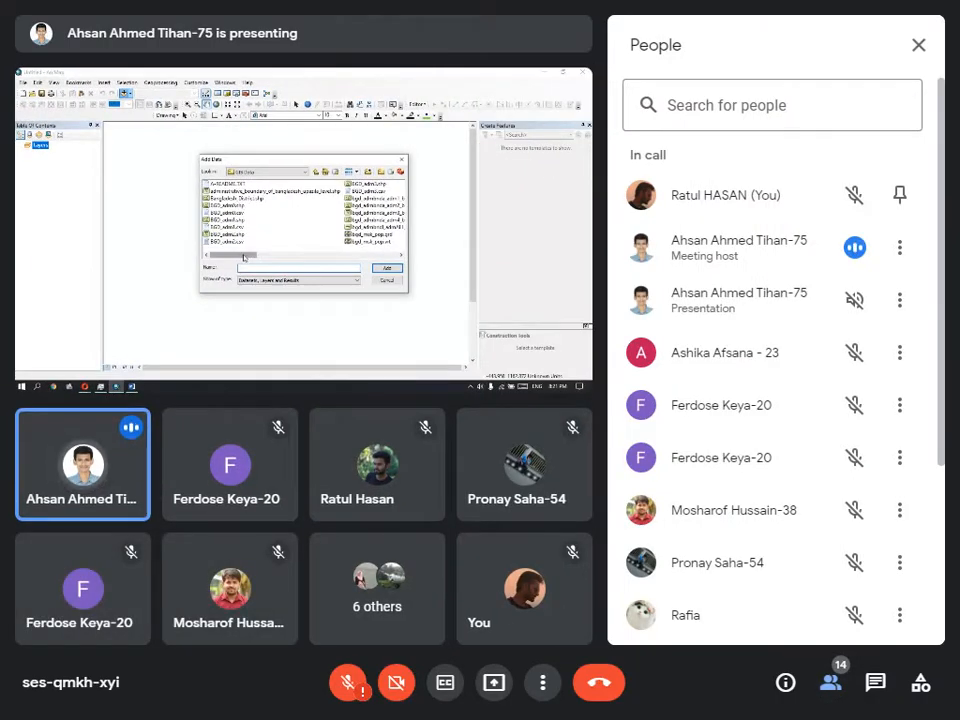
left_click(899, 247)
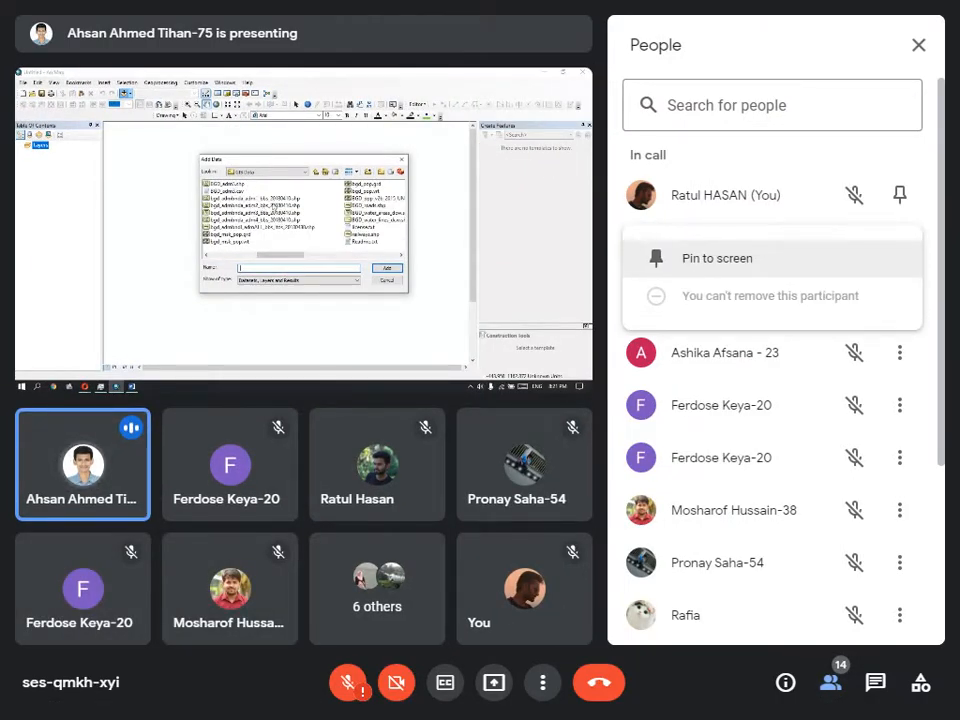
left_click(717, 258)
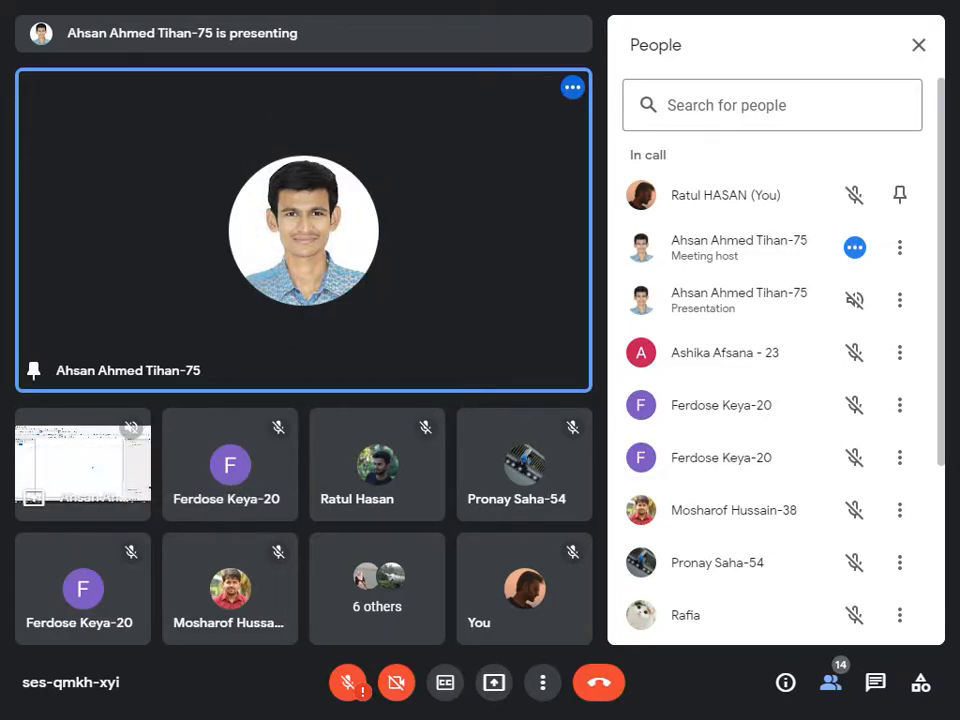
- Pin the host's presentation to the screen instead and close the participant list
left_click(899, 300)
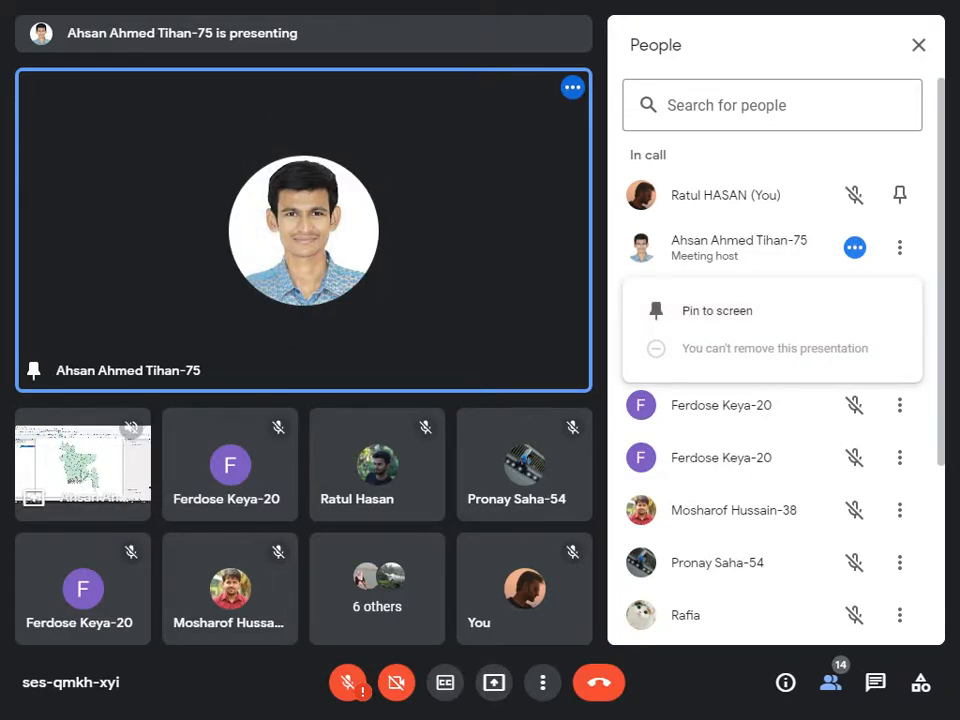
left_click(717, 310)
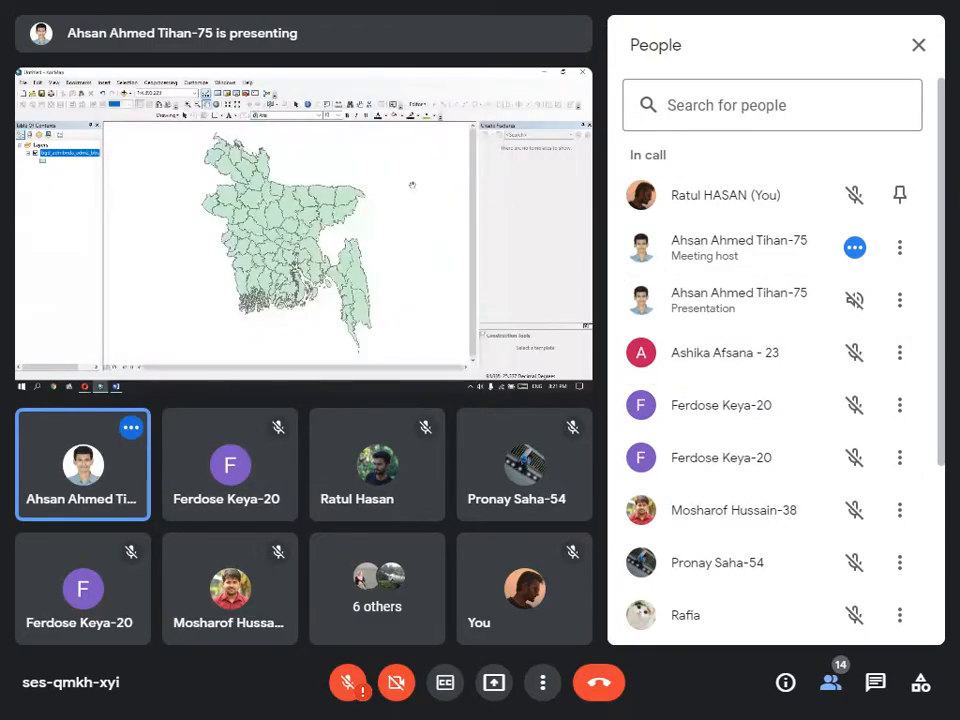
left_click(918, 45)
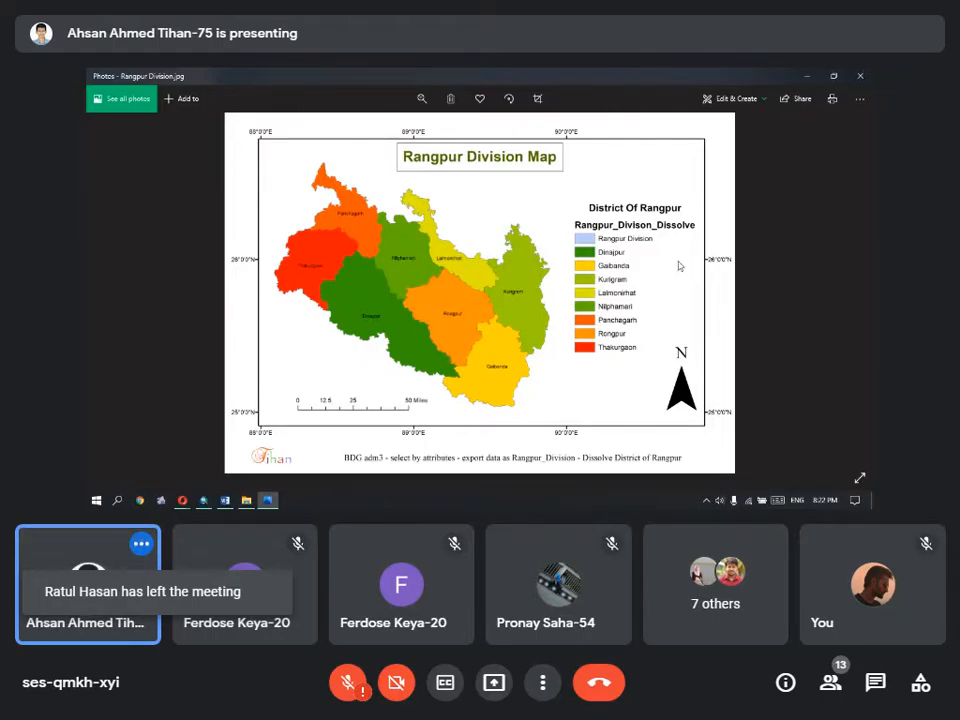
- Put away the Rangpur Division image and bring up the GIS Question document in Word
left_click(808, 79)
left_click(633, 79)
mouse_move(267, 502)
left_click(225, 501)
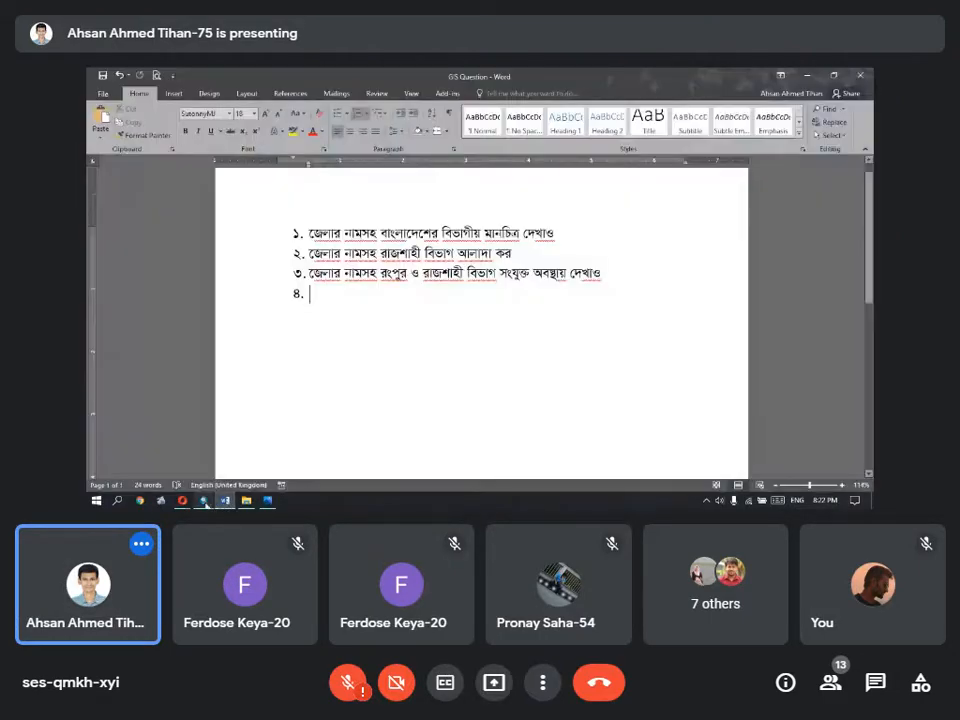
- Switch to ArcMap and try selecting individual districts of Rajshahi Division one at a time with Select Features
left_click(204, 501)
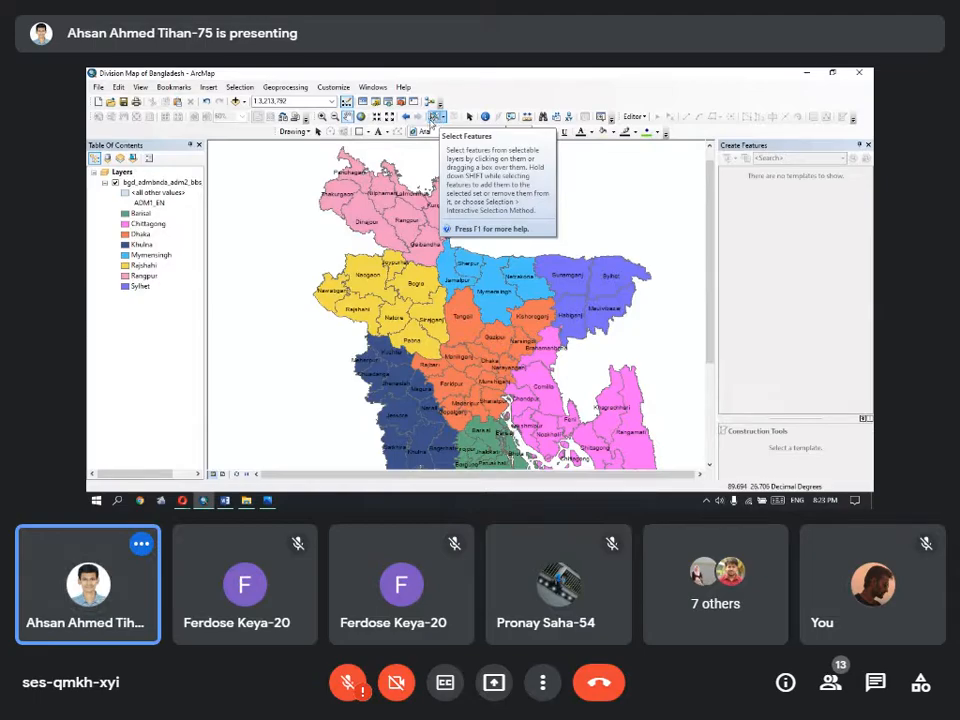
left_click(433, 117)
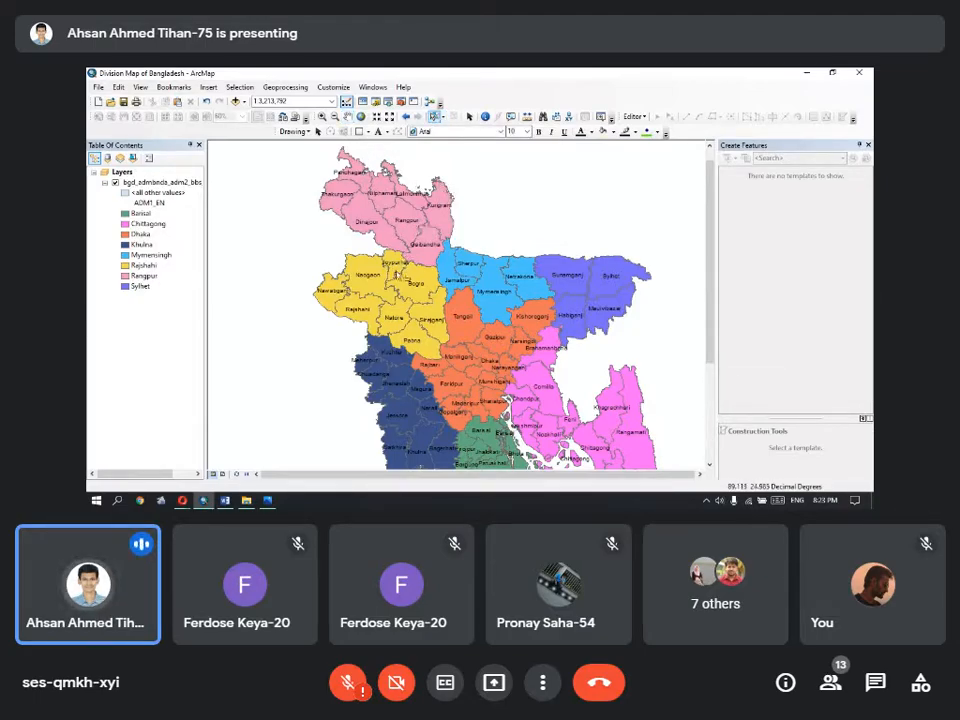
left_click(397, 270)
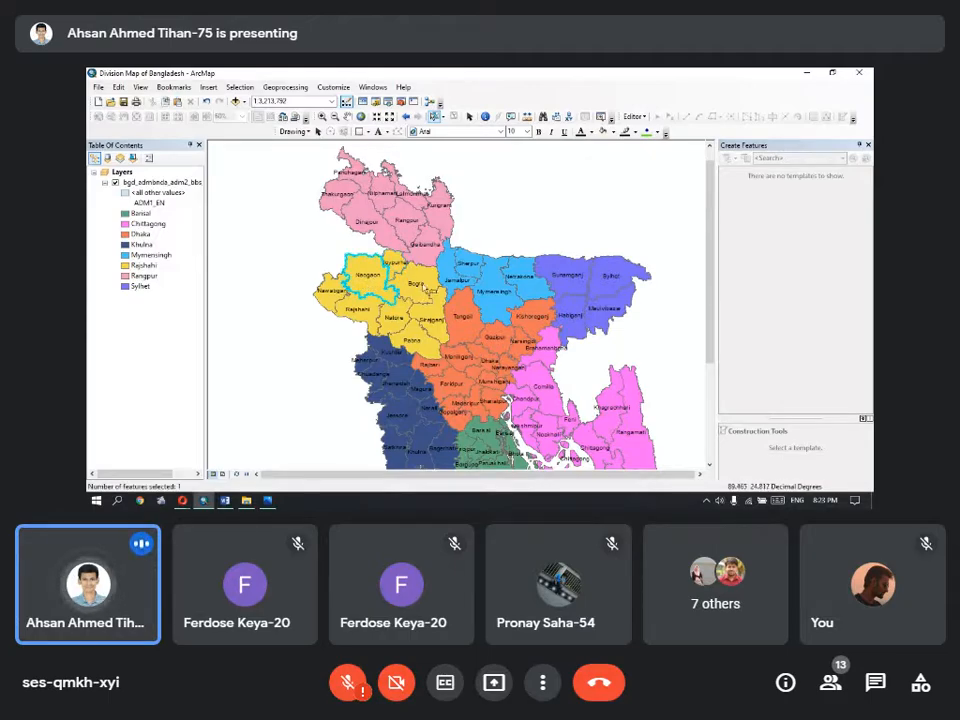
left_click(358, 313)
left_click(333, 288)
left_click(368, 273)
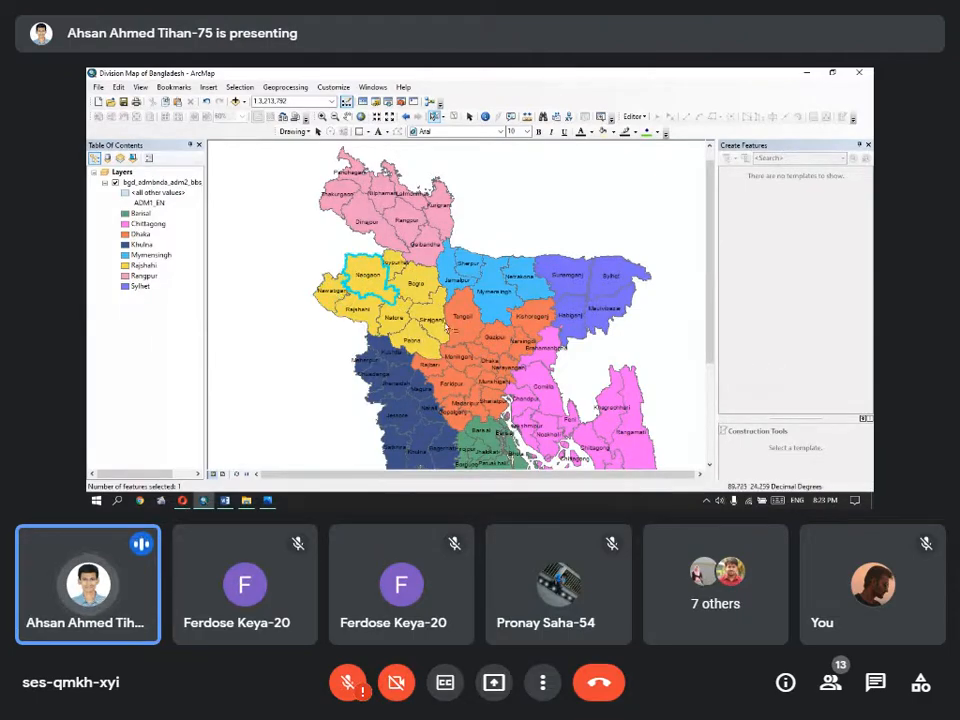
left_click(411, 333)
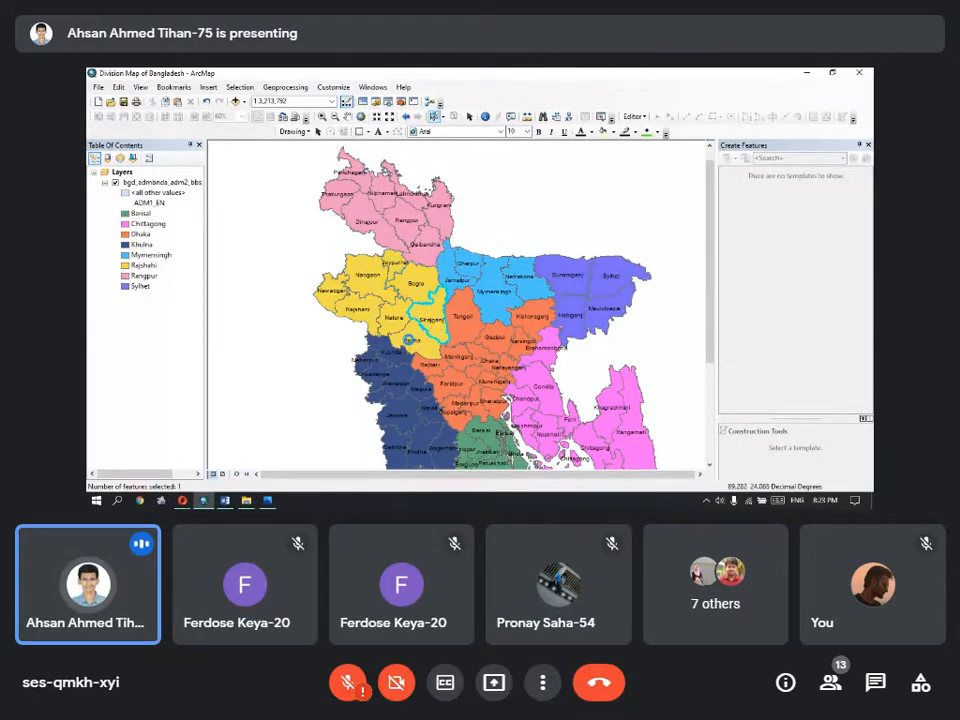
- Select all Rajshahi Division districts together: Natore, Bogra, Joypurhat, Naogaon, Rajshahi, Nawabganj, Pabna and Sirajganj
left_click(394, 318)
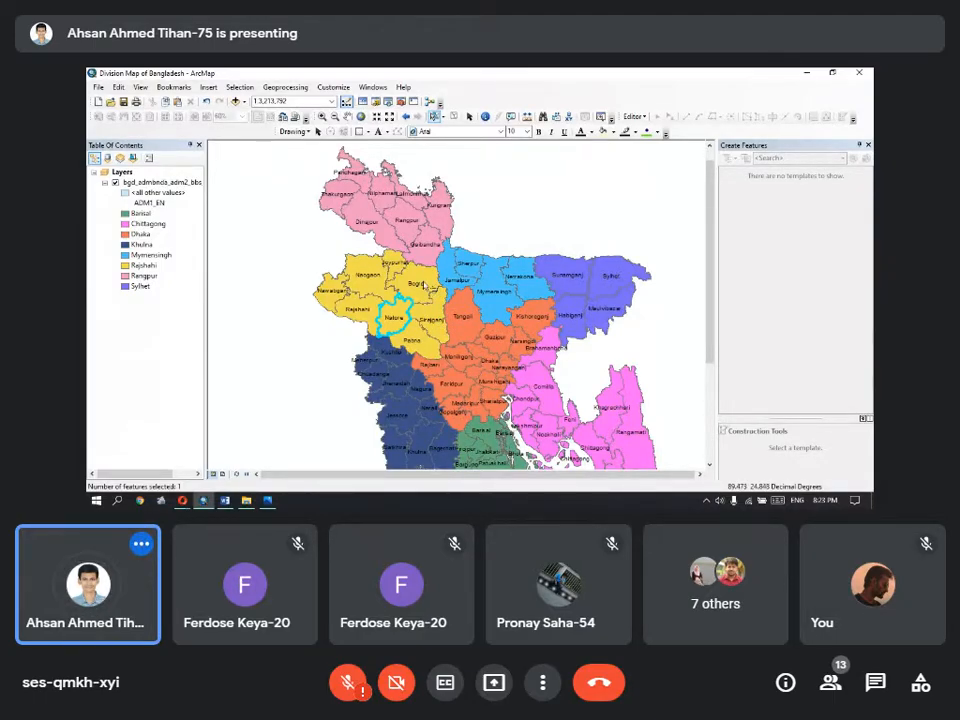
left_click(424, 285, "shift")
left_click(395, 266, "shift")
left_click(368, 276, "shift")
left_click(343, 306, "shift")
left_click(330, 292, "shift")
left_click(412, 340, "shift")
left_click(436, 326, "shift")
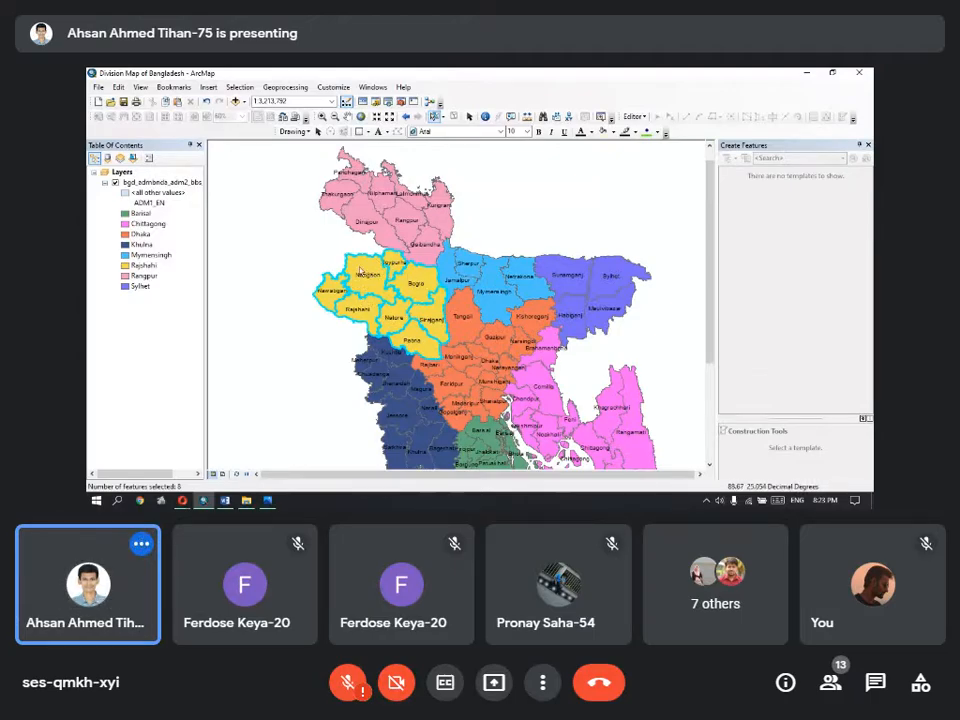
- Create a new layer from the selected districts of the bgd_admbnda_adm2_bbs_20180410 layer
right_click(155, 184)
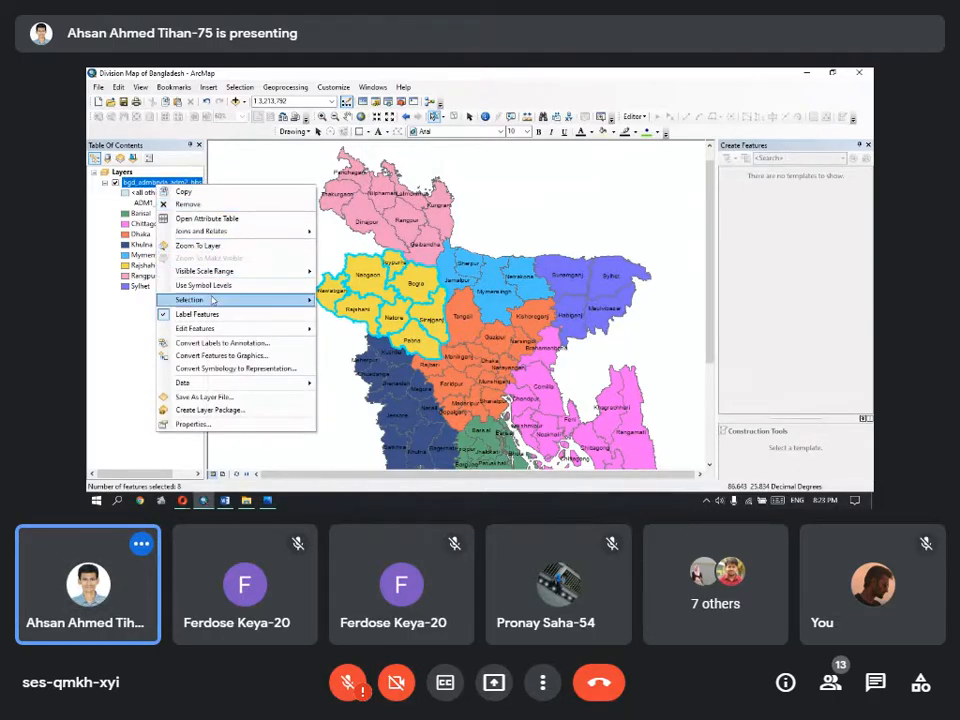
mouse_move(212, 300)
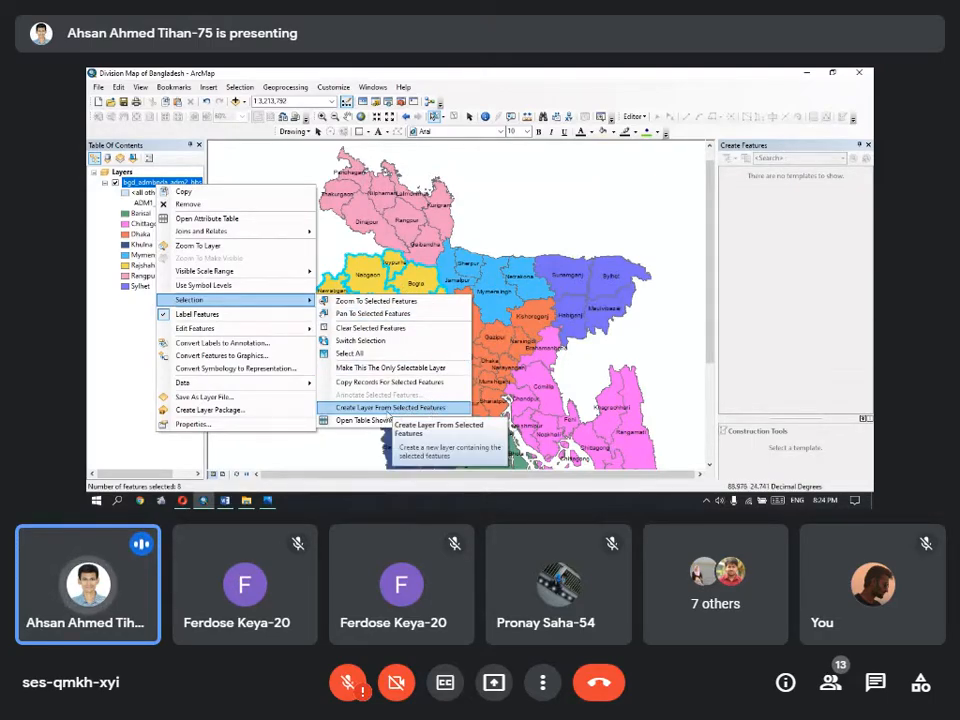
left_click(379, 408)
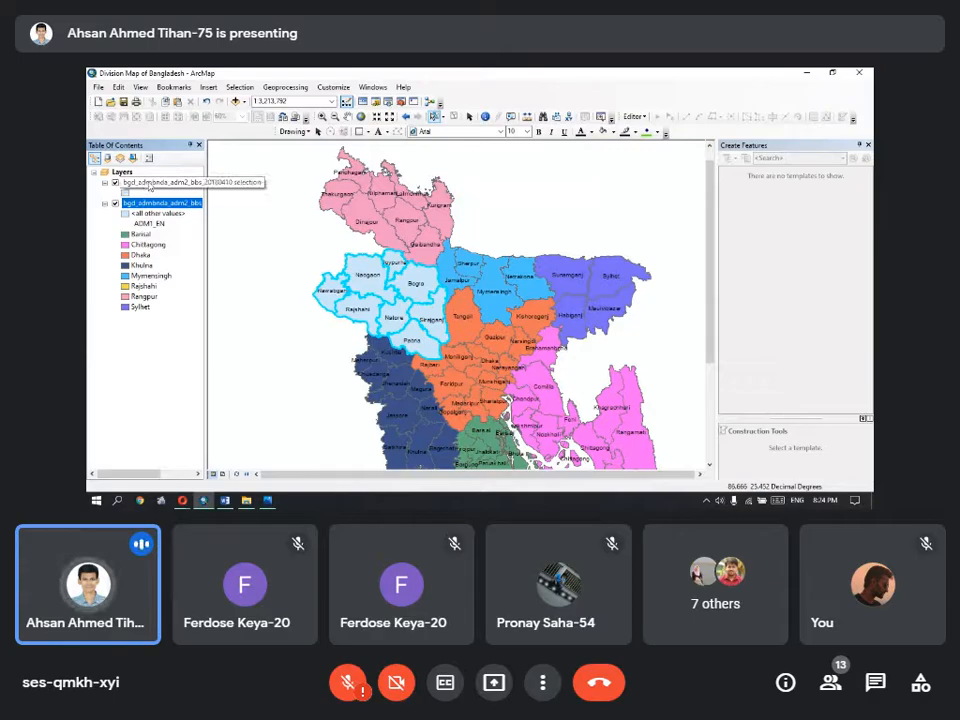
- Rename the new selection layer "Rajshahi DIV" and hide the original bgd_admbnda_adm2_bbs_20180410 layer
left_click(152, 184)
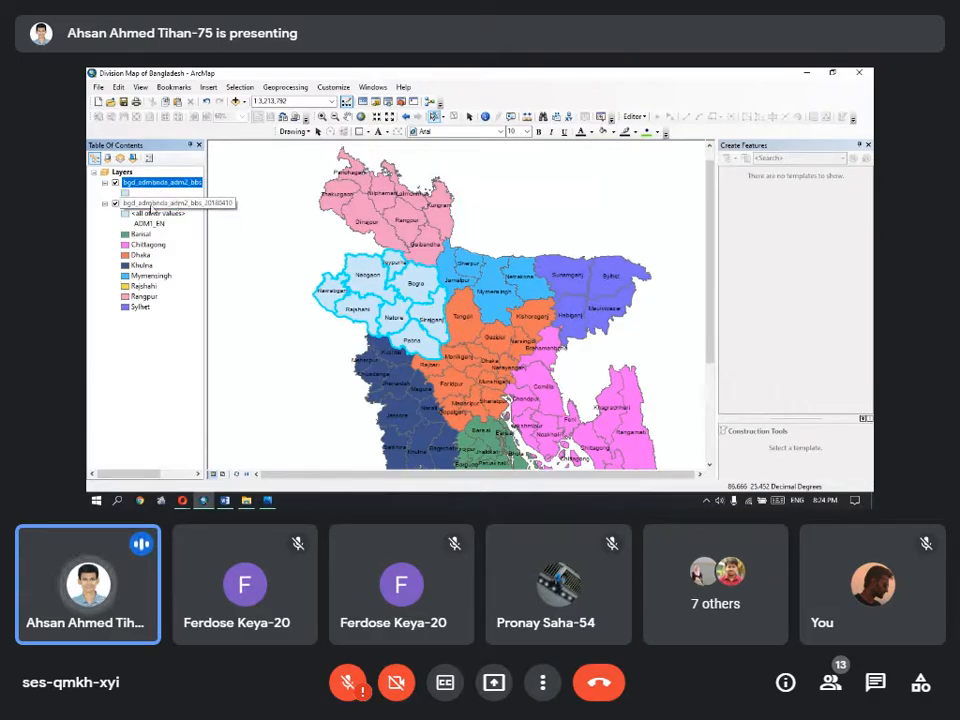
left_click(146, 182)
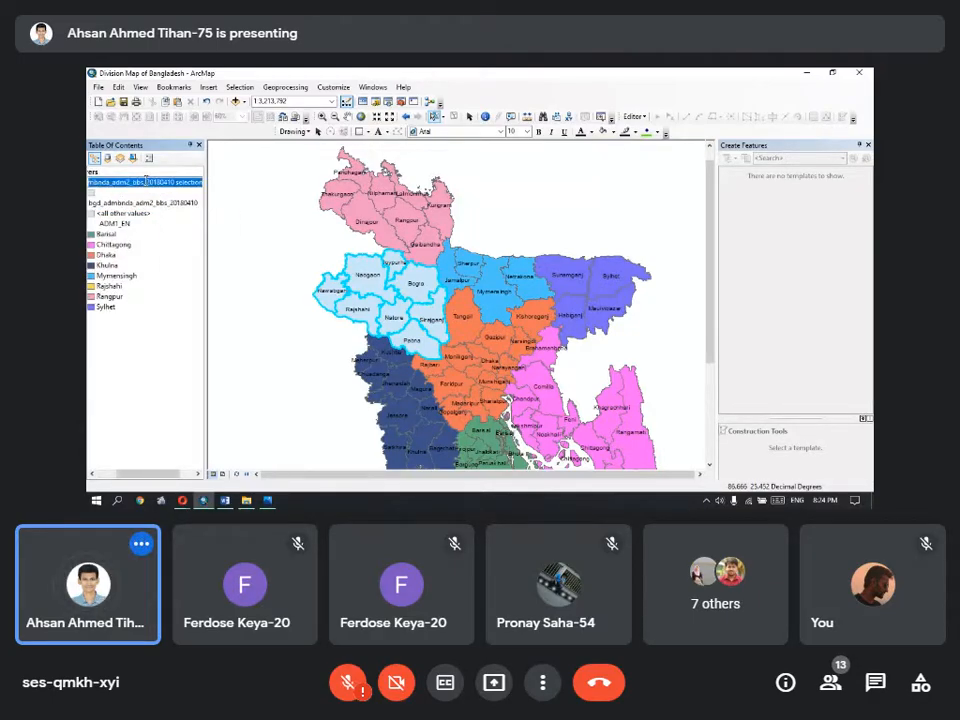
left_click(193, 236)
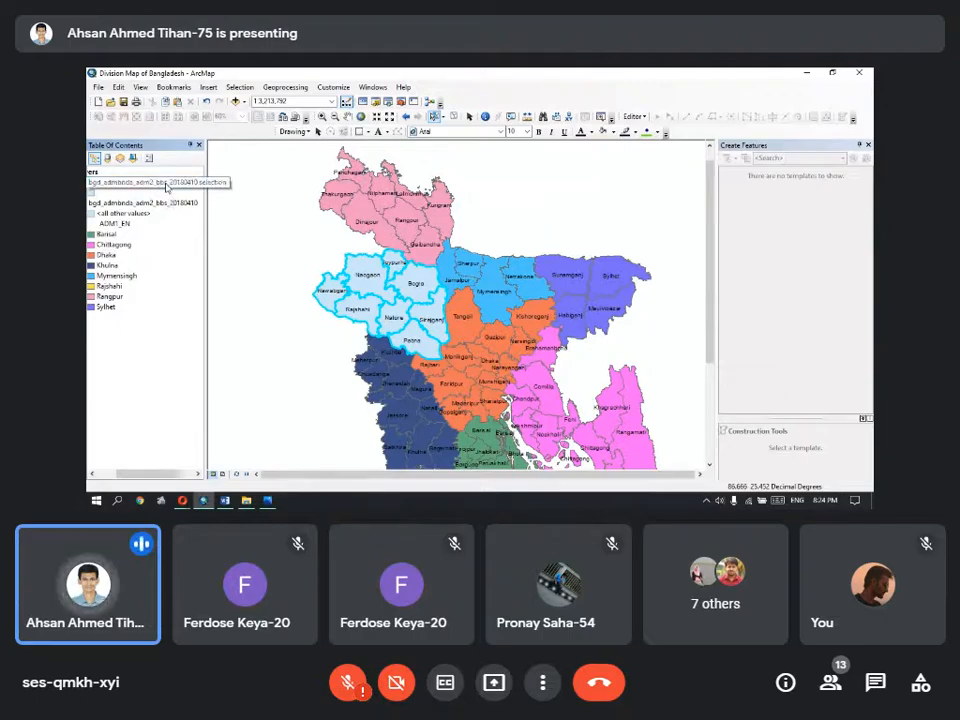
left_click(166, 184)
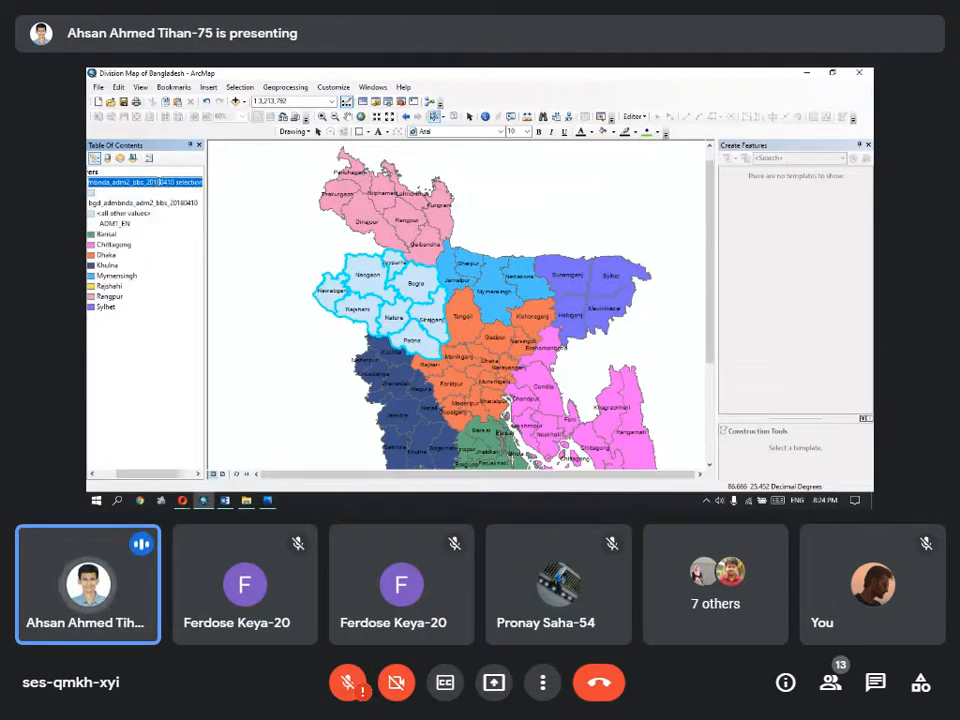
type("d")
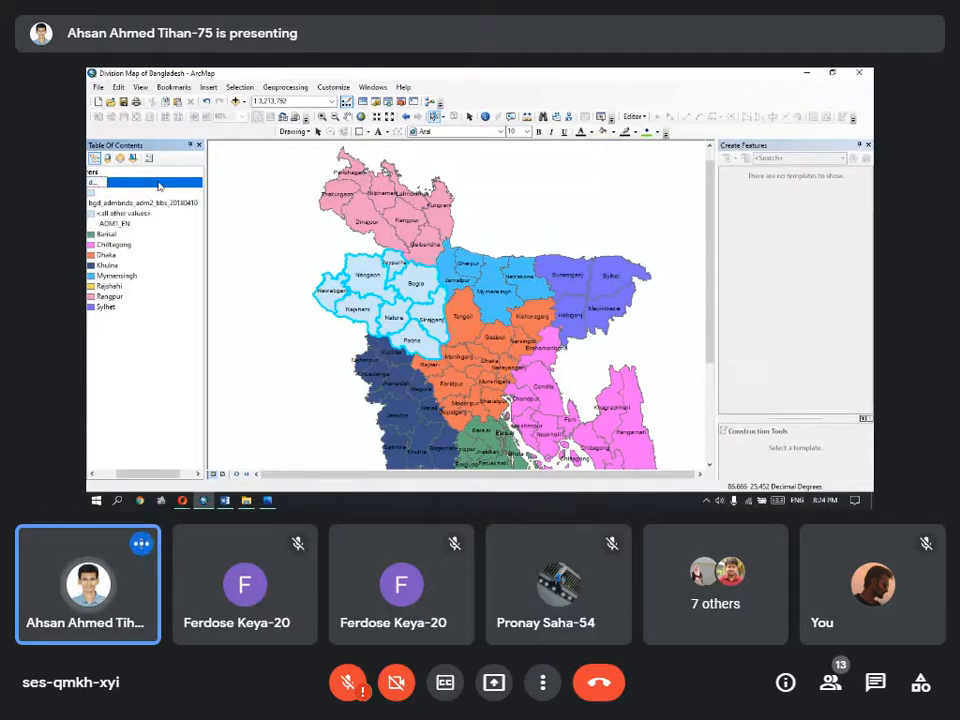
type("ajshahi Div")
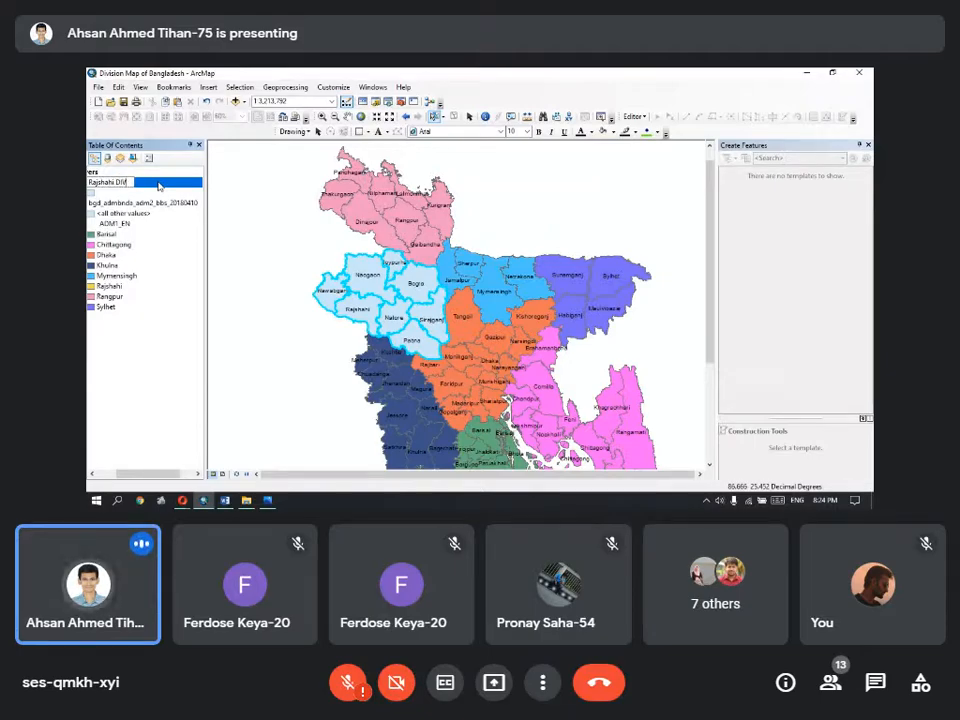
key("Return")
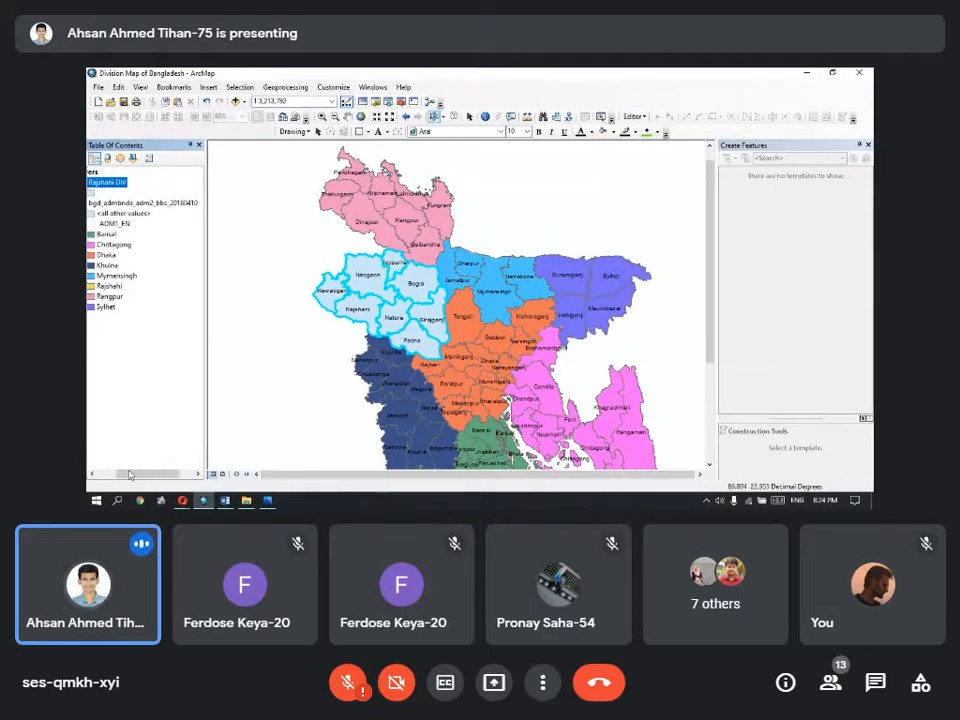
left_click_drag(129, 474, 110, 474)
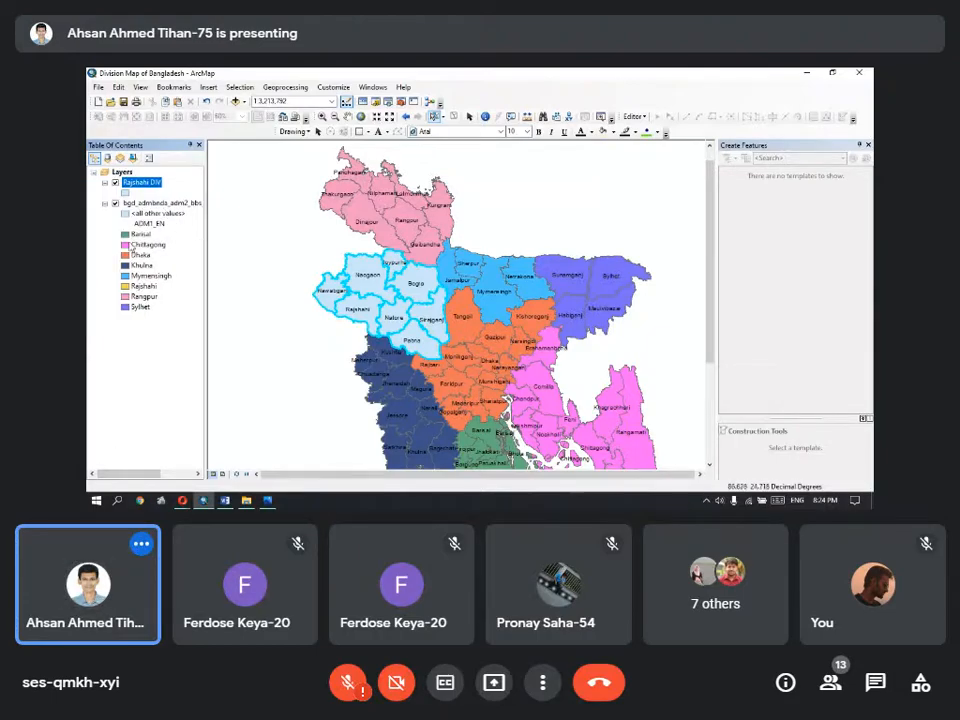
left_click(115, 203)
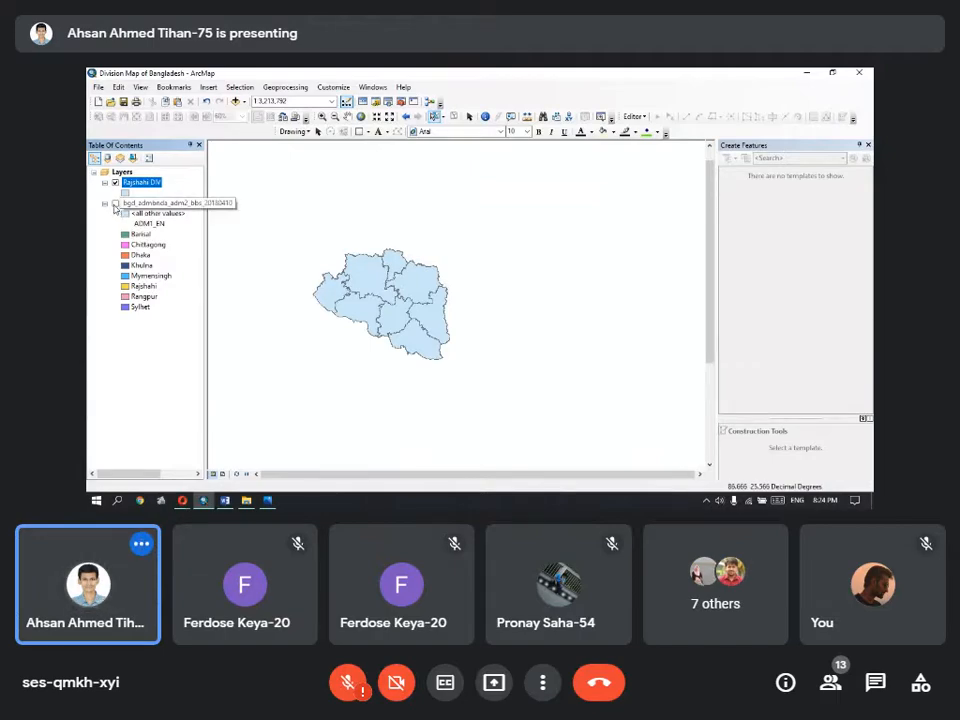
- Toggle the bgd_admbnda_adm2_bbs_20180410 and Rajshahi DIV layers on and off to compare what each draws on the map
left_click(115, 203)
left_click(115, 203)
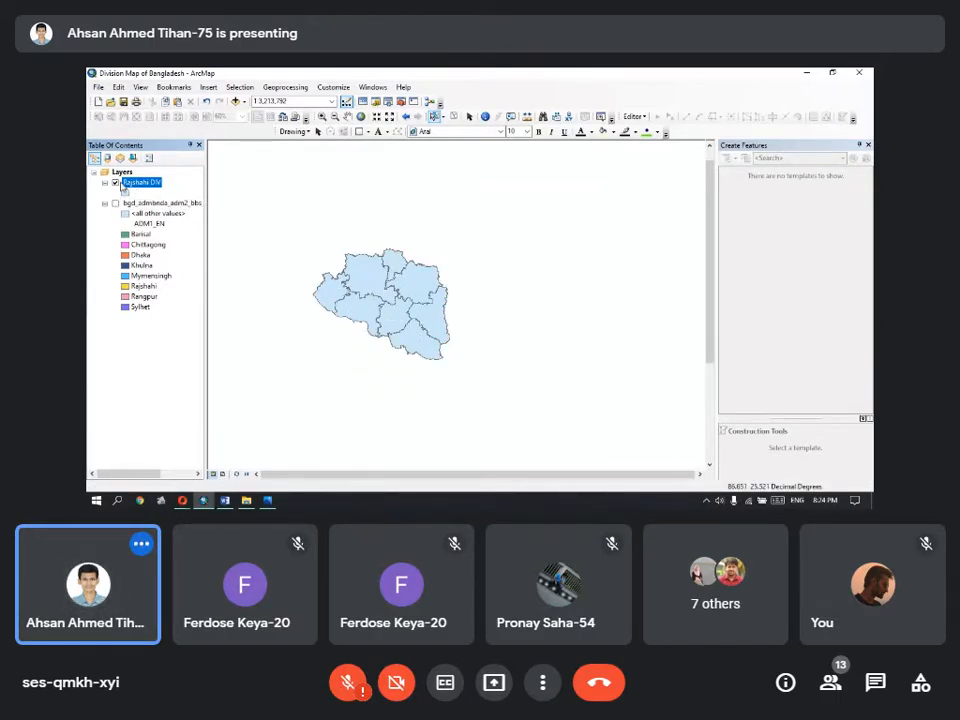
left_click(115, 183)
left_click(115, 183)
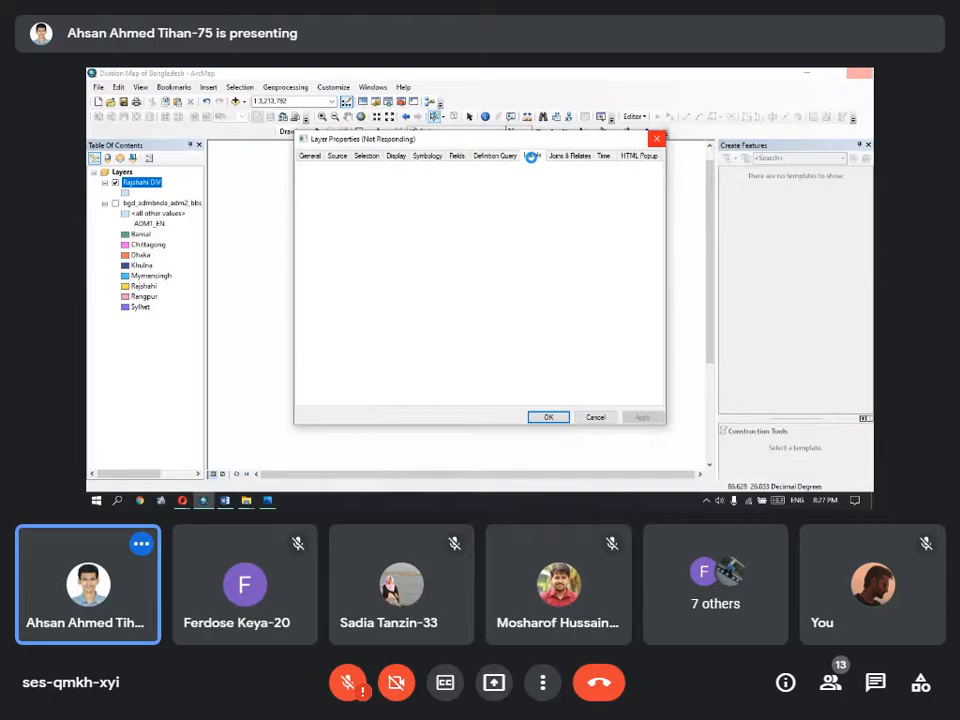
- Unpin the shared presentation through the participant list of the Google Meet call
left_click(830, 682)
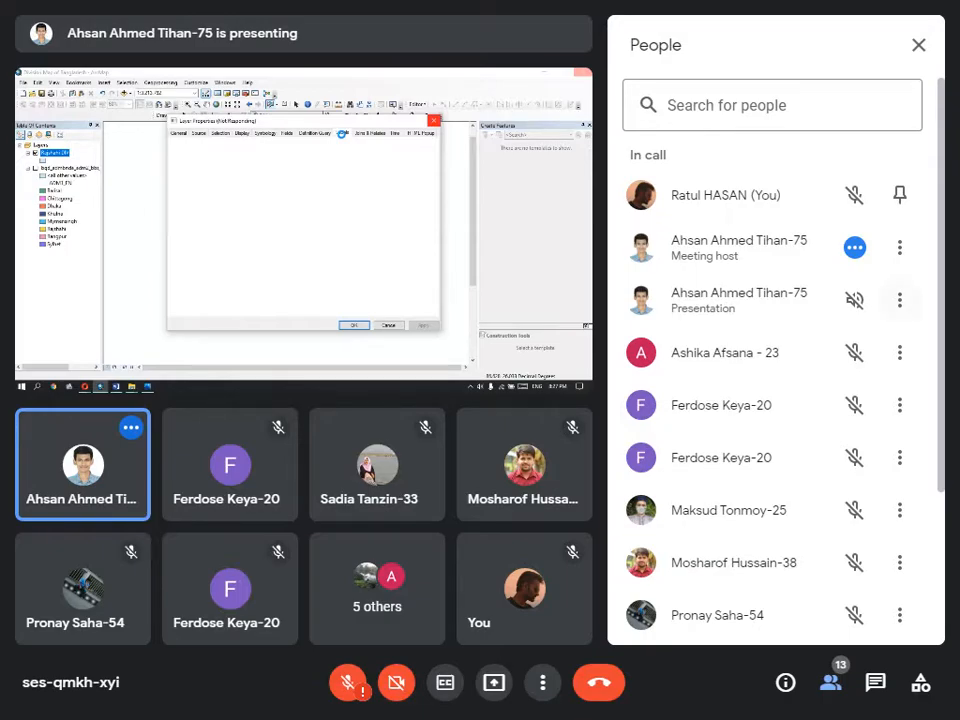
left_click(899, 300)
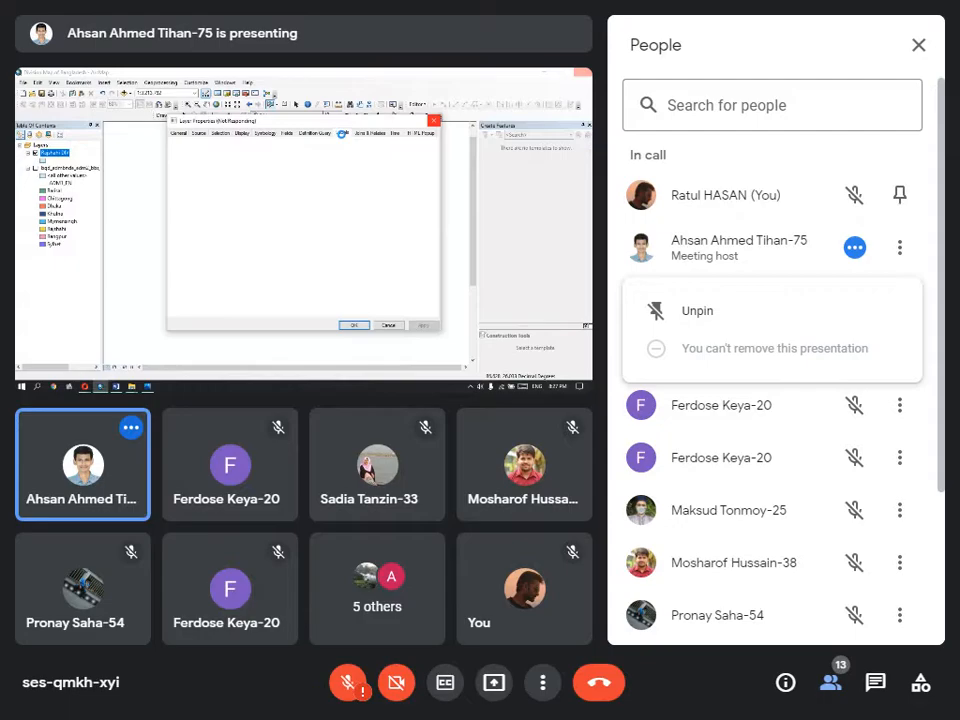
left_click(697, 310)
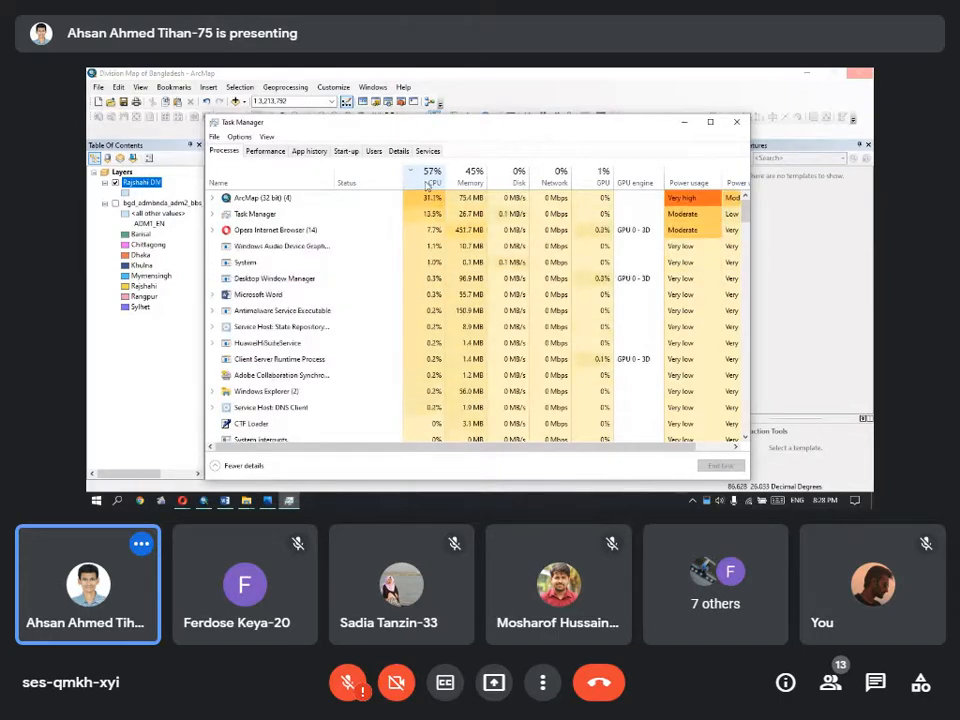
right_click(138, 411)
key("Escape")
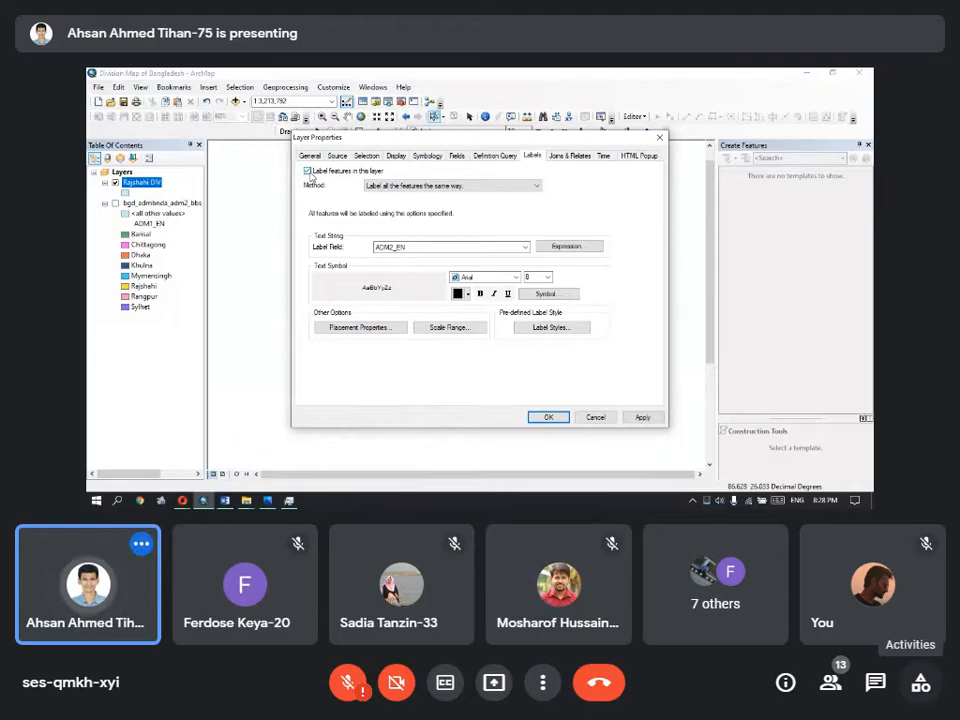
left_click(920, 683)
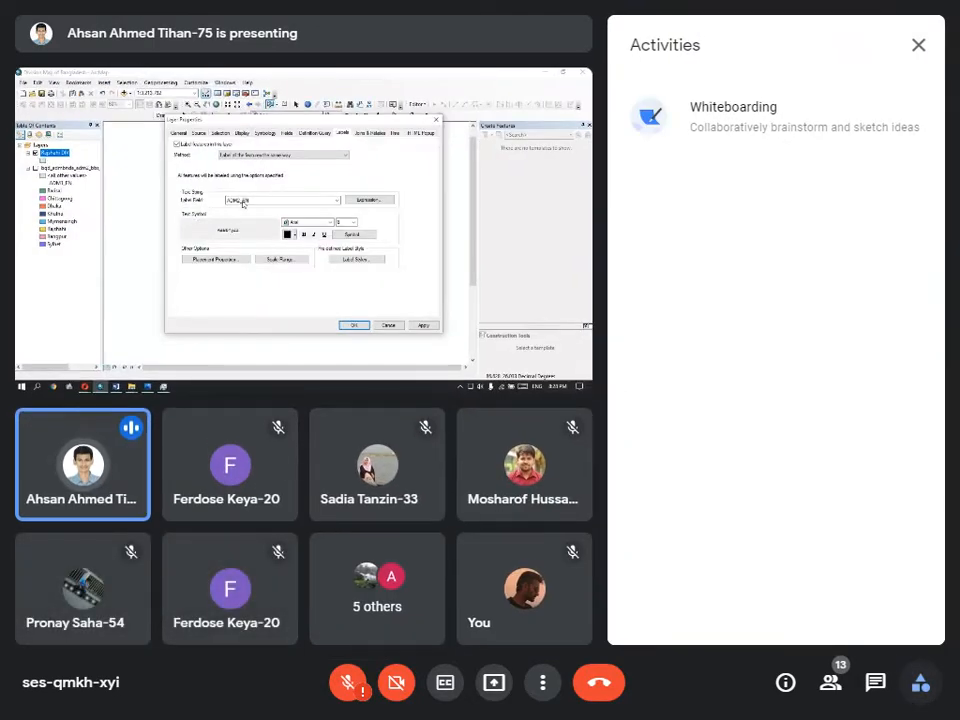
left_click(918, 45)
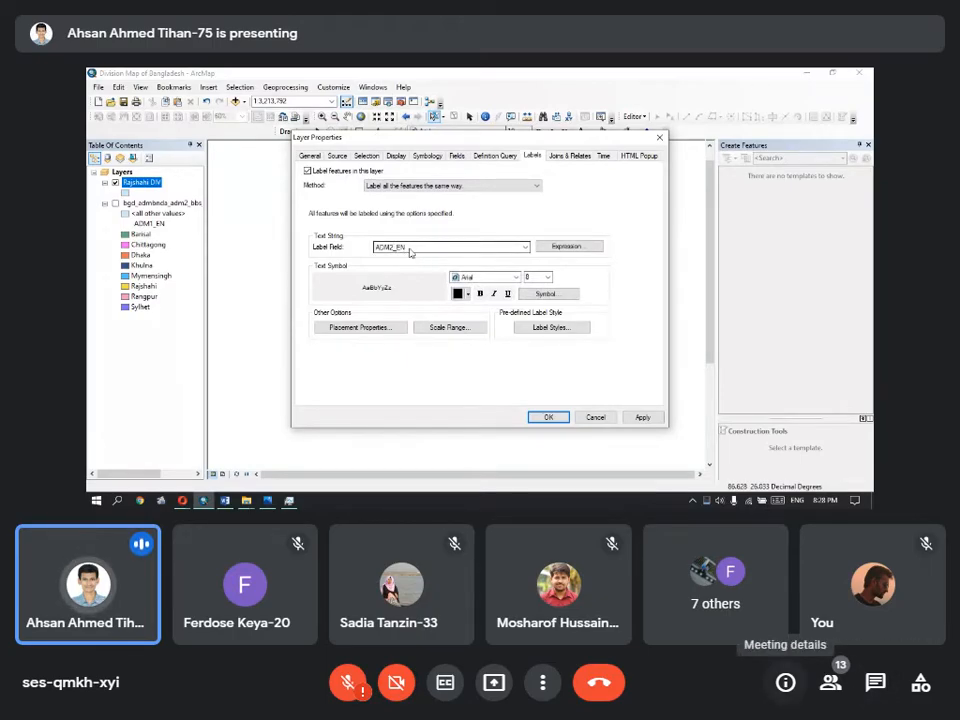
left_click(785, 682)
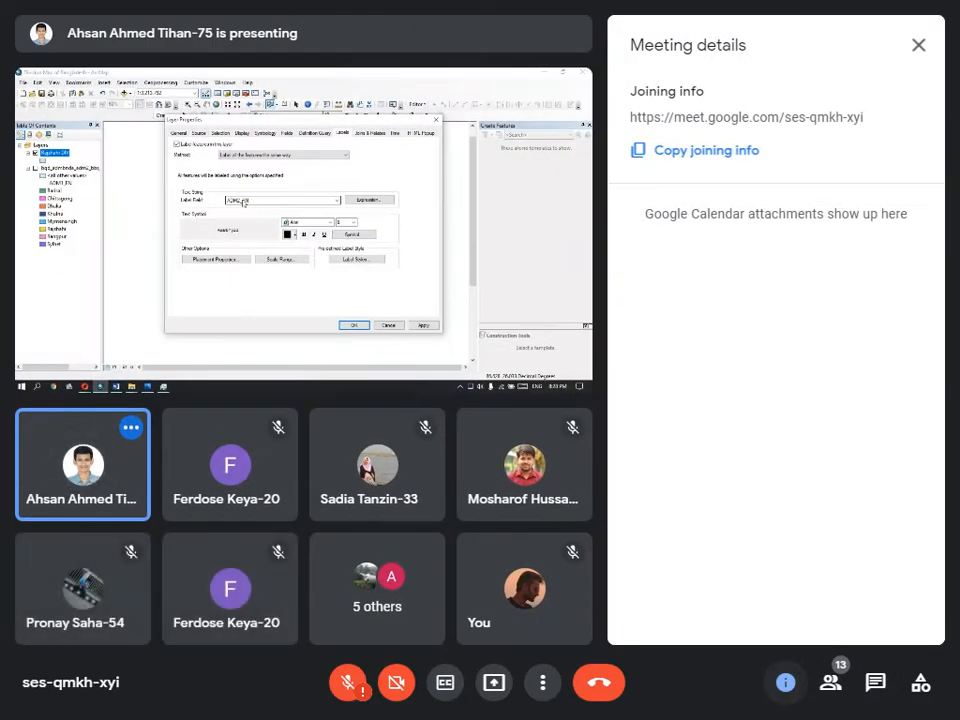
left_click(918, 45)
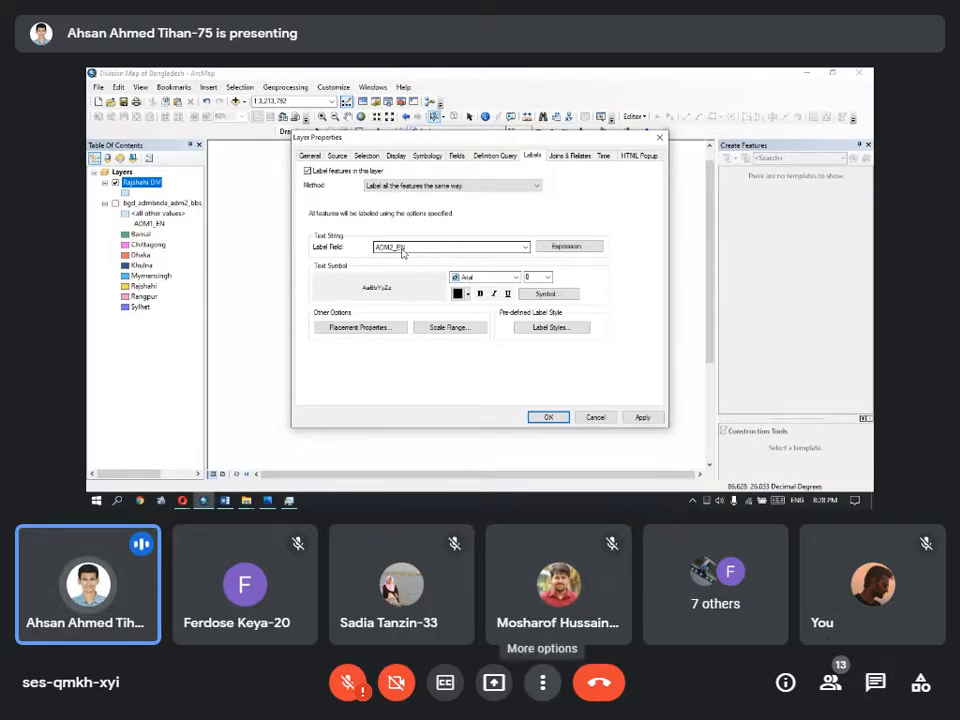
- Change the Google Meet layout to Spotlight and minimize the self-view tile
left_click(542, 682)
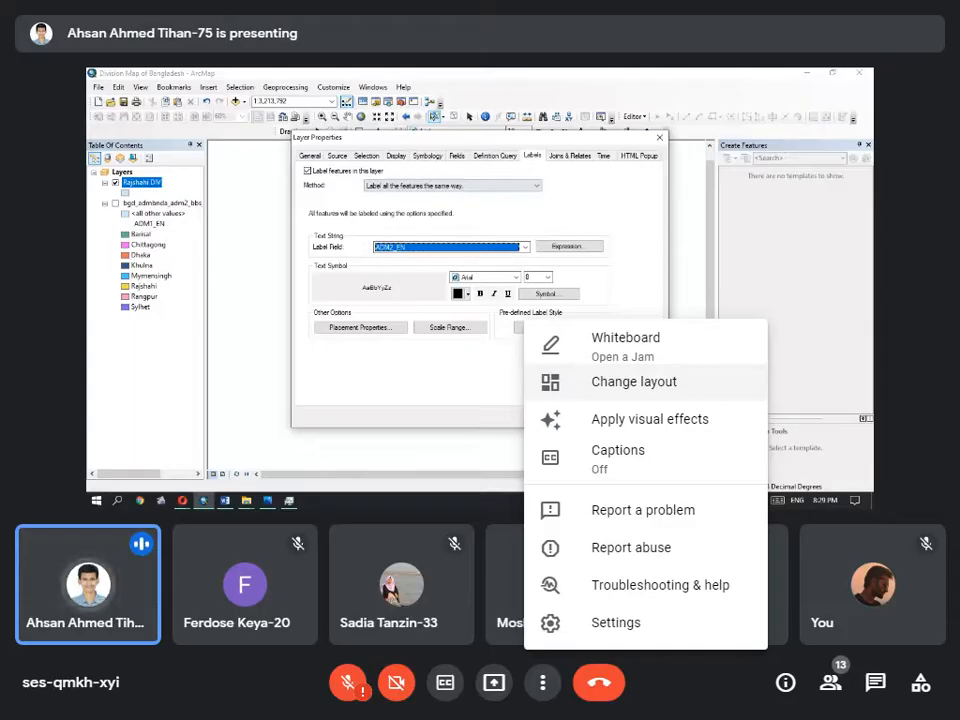
left_click(634, 382)
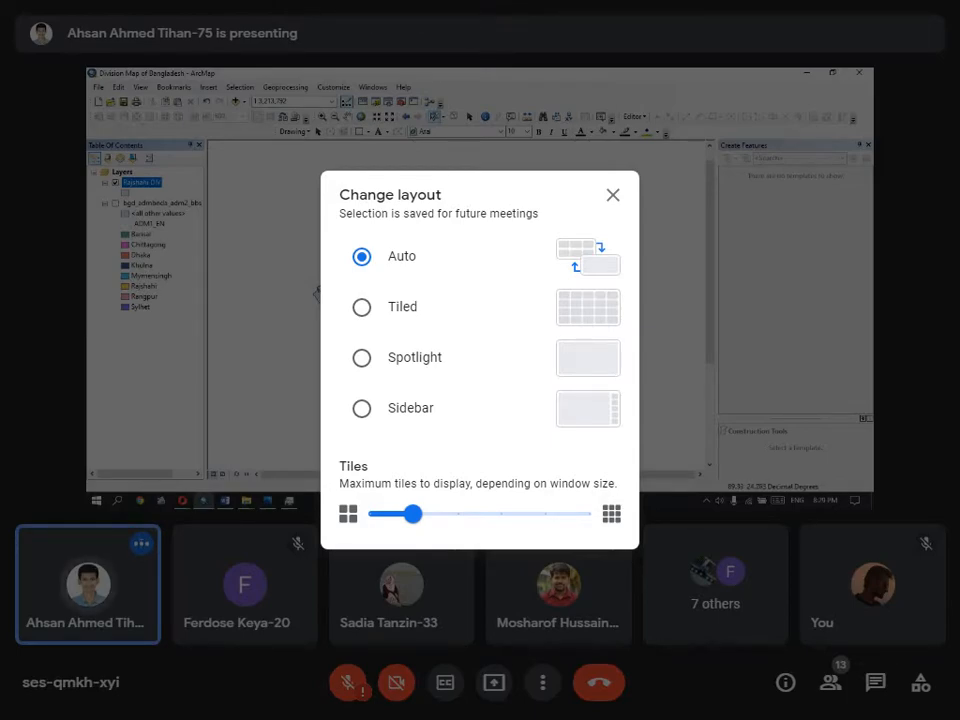
left_click(361, 357)
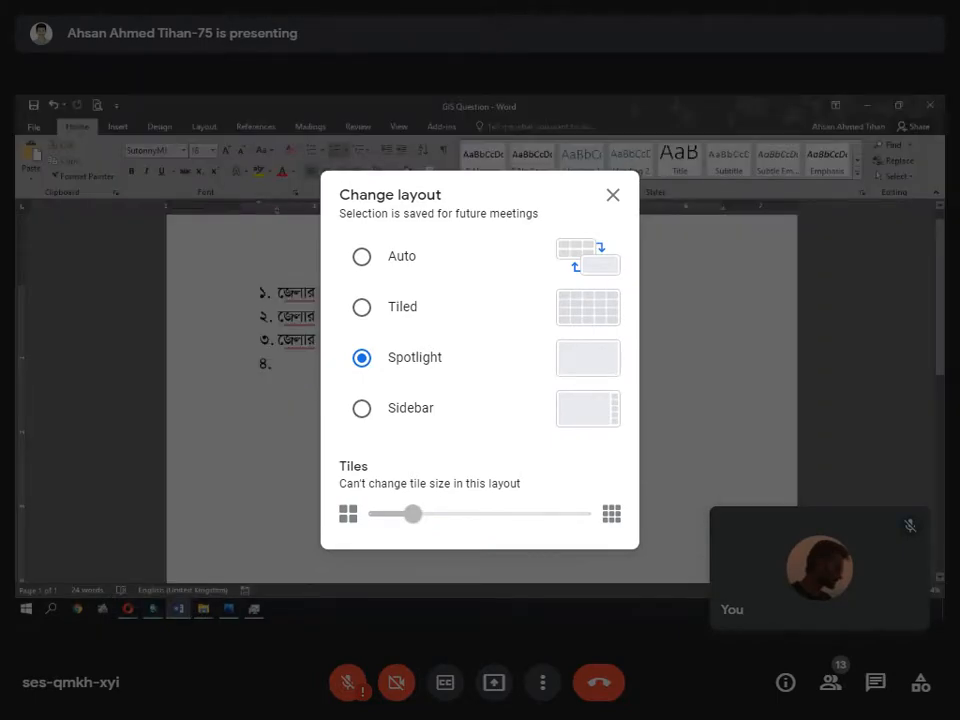
left_click(613, 195)
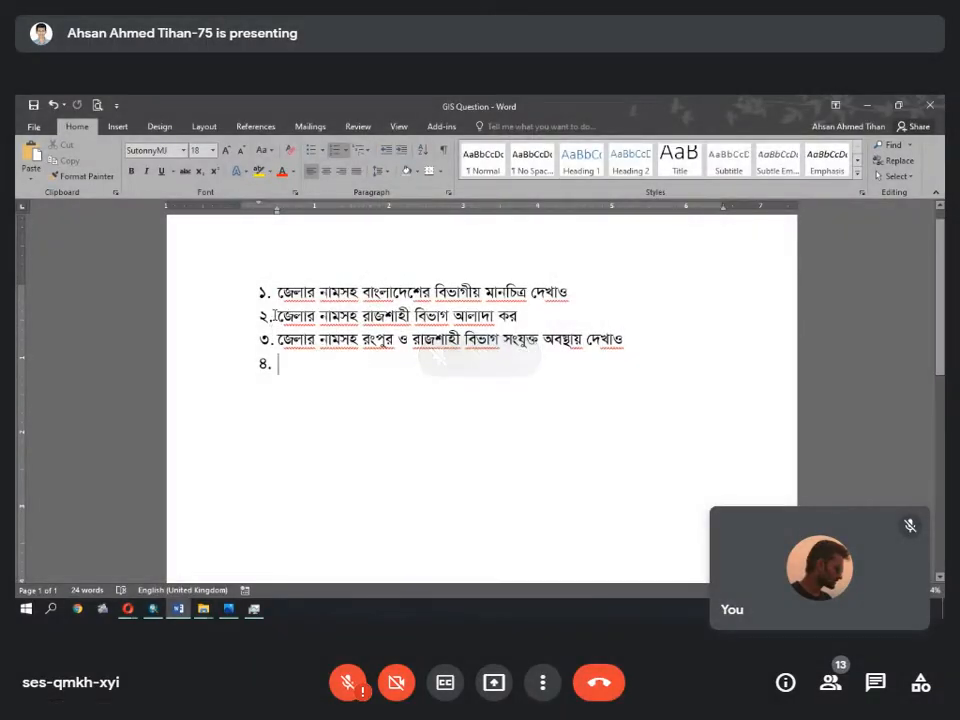
mouse_move(820, 568)
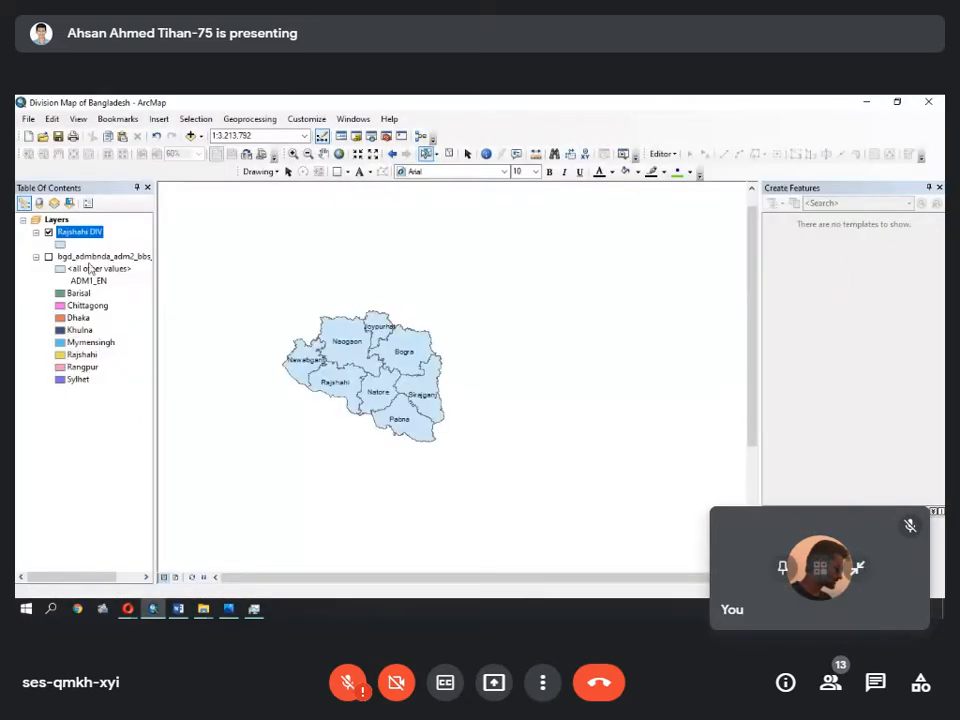
left_click(857, 568)
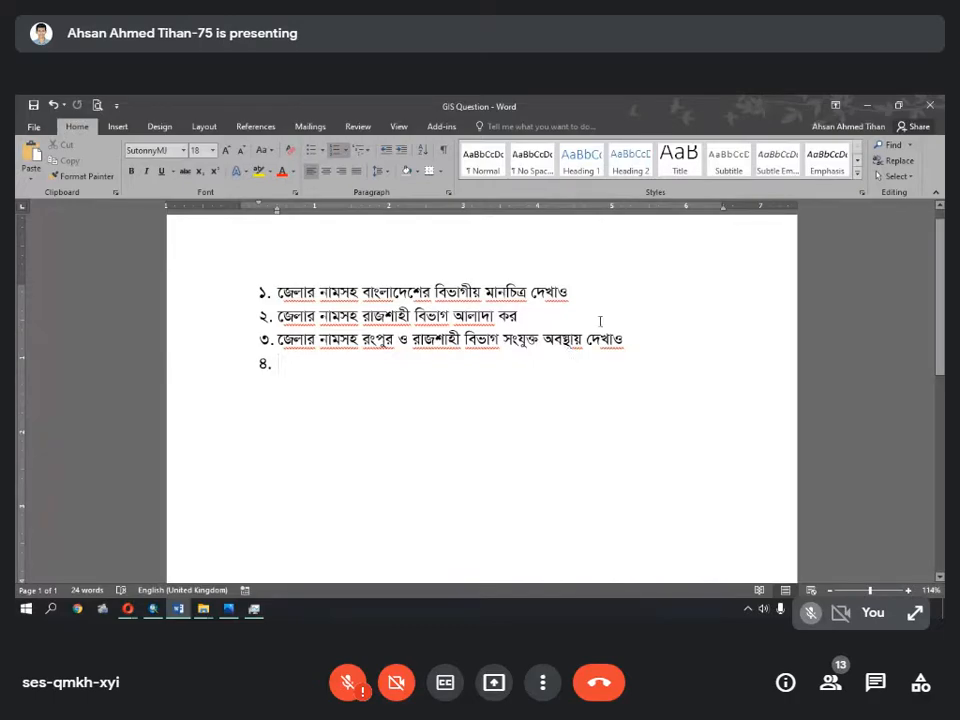
- Switch from the Word question list to ArcMap and clear the selected Rajshahi Division districts
left_click(865, 104)
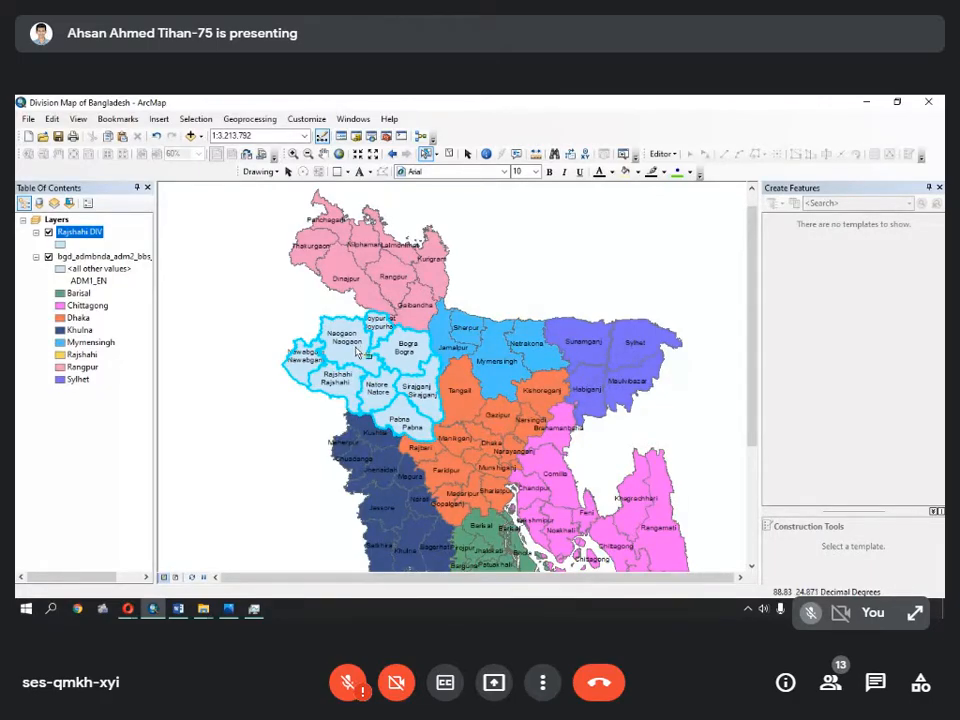
left_click(246, 121)
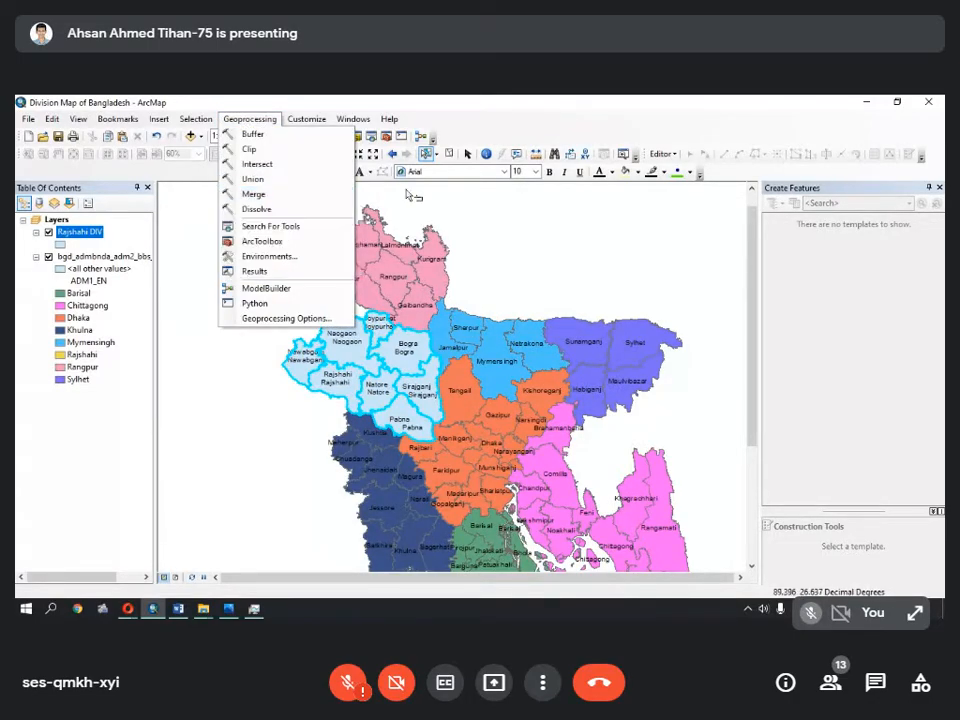
left_click(437, 208)
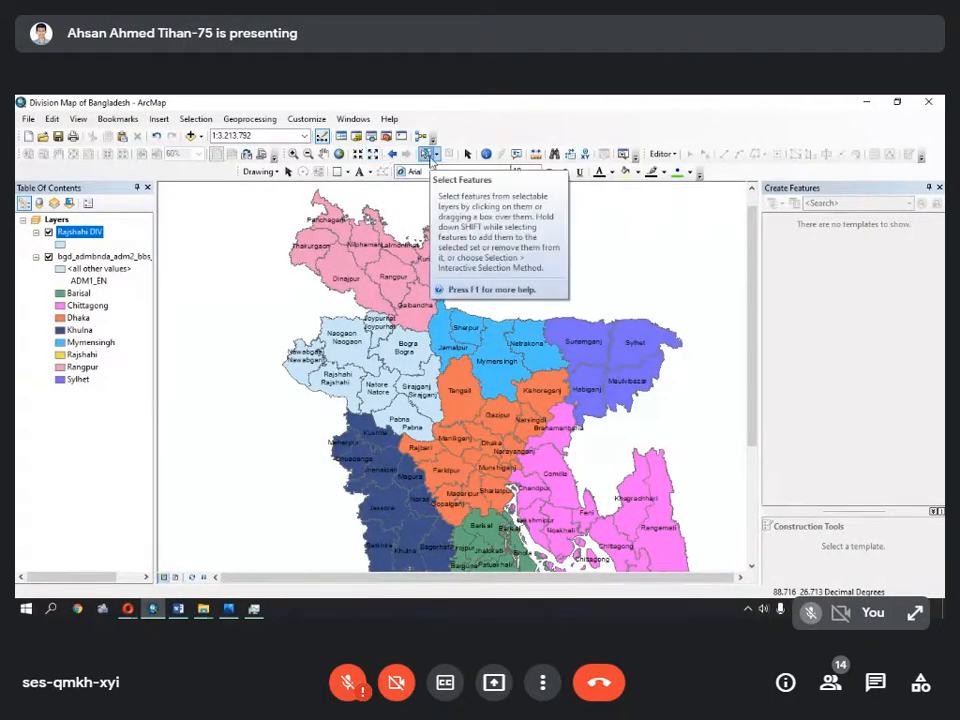
- Try selecting Naogaon, Joypurhat, Bogra, Sirajganj, Pabna and Natore together with Select Features, and clear the selection
left_click(376, 338)
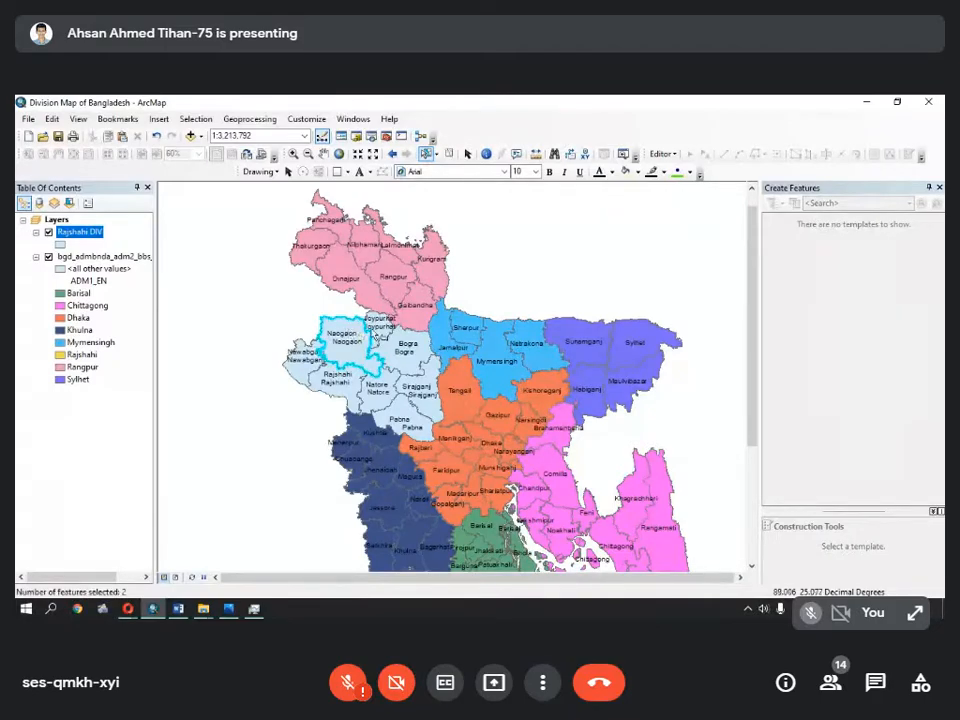
left_click(404, 346, "shift")
left_click(411, 391, "shift")
left_click(400, 418, "shift")
left_click(382, 392, "shift")
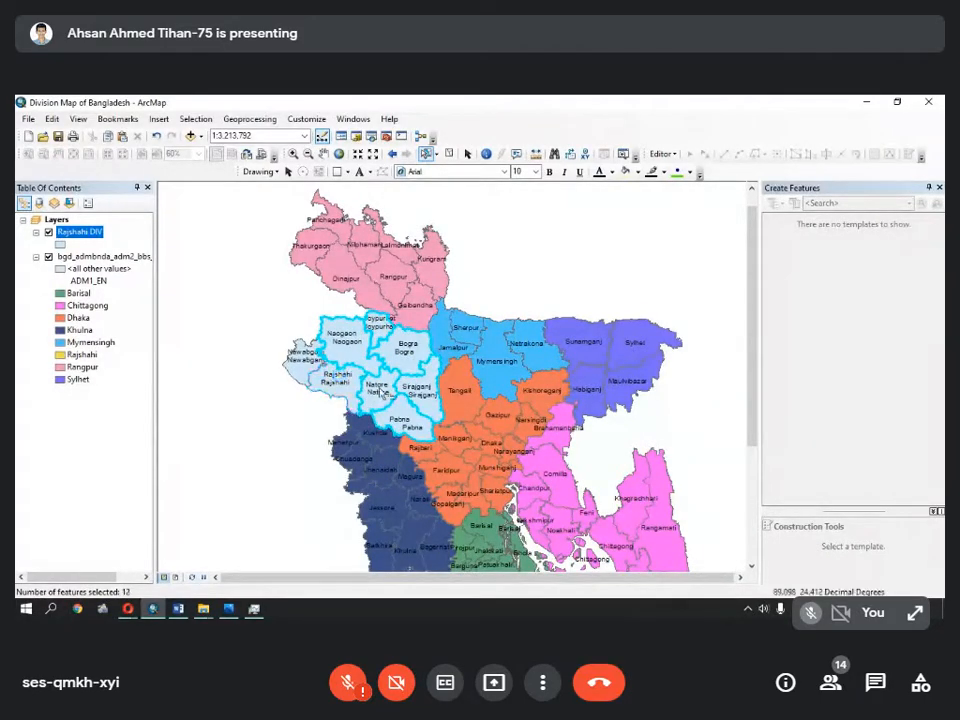
left_click(253, 311)
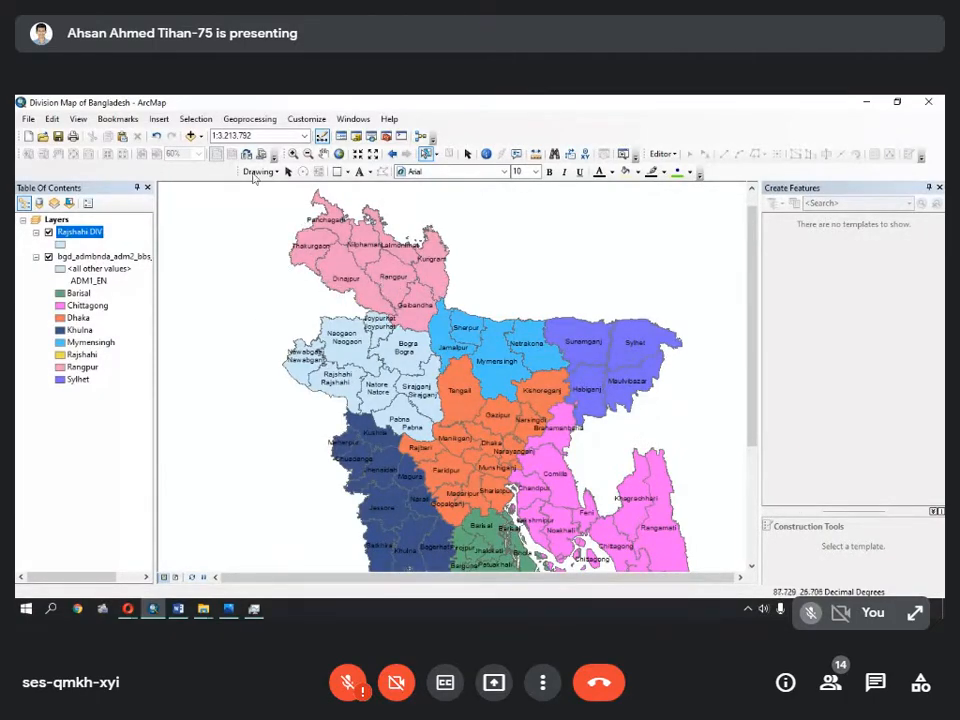
- Open Select By Attributes and set its target layer to bgd_admbnda_adm2_bbs_20180410, keeping the map's northern districts uncovered
left_click(193, 119)
left_click(193, 119)
left_click(159, 119)
mouse_move(196, 121)
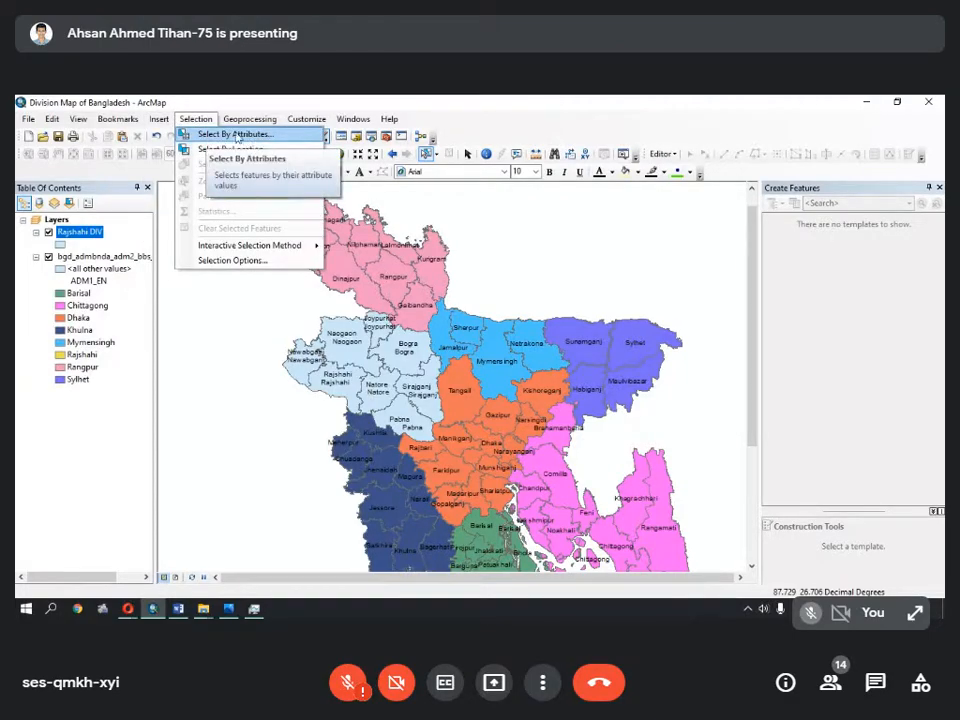
left_click(237, 134)
left_click_drag(100, 119, 449, 159)
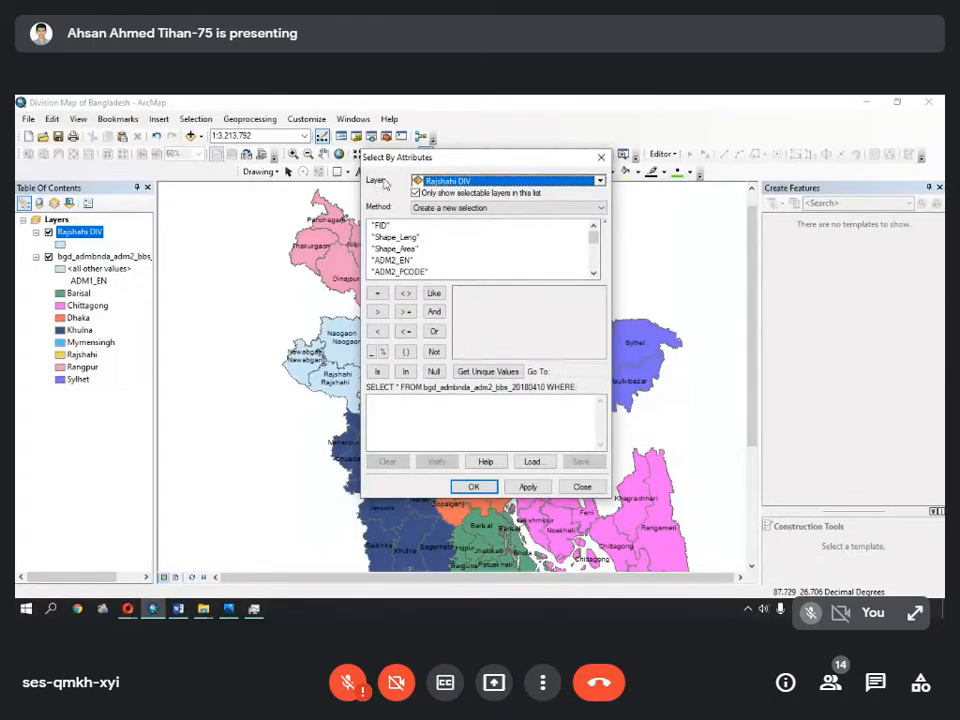
left_click(492, 185)
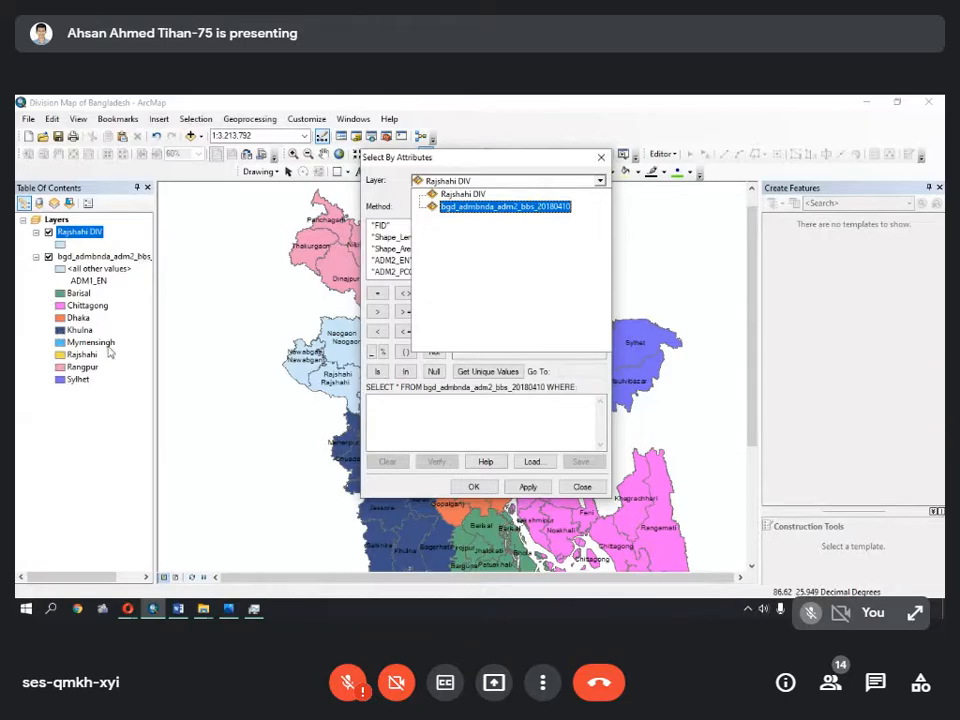
left_click(493, 206)
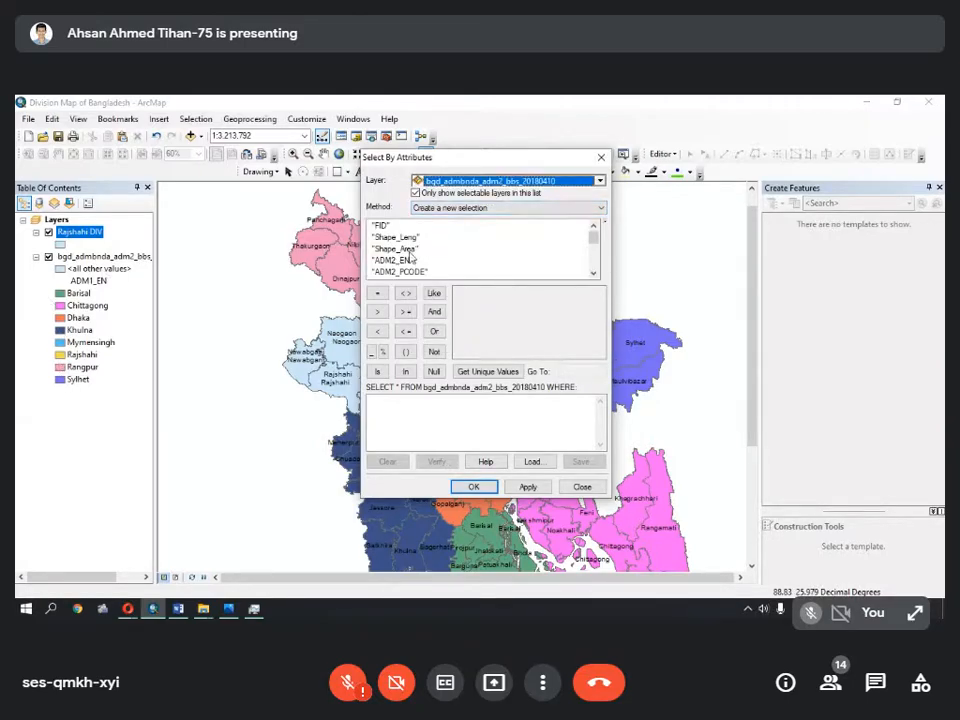
left_click_drag(412, 161, 547, 192)
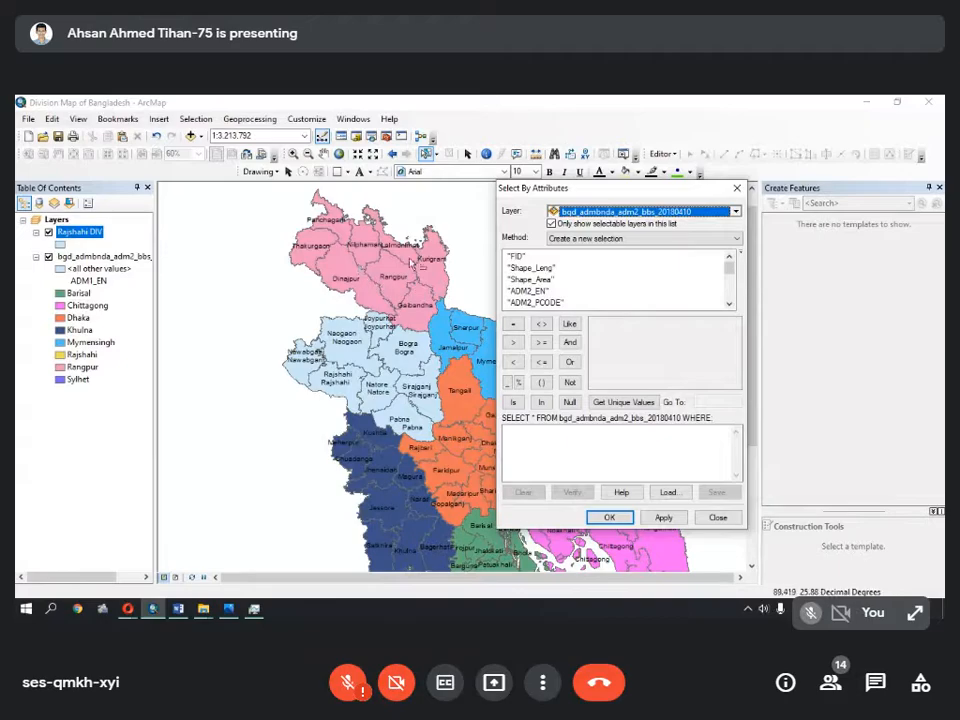
- Pick the "ADM1_EN" field for the attribute query and close Select By Attributes without applying it
left_click(530, 291)
left_click(729, 305)
left_click(729, 305)
left_click(730, 305)
left_click(730, 305)
left_click(730, 305)
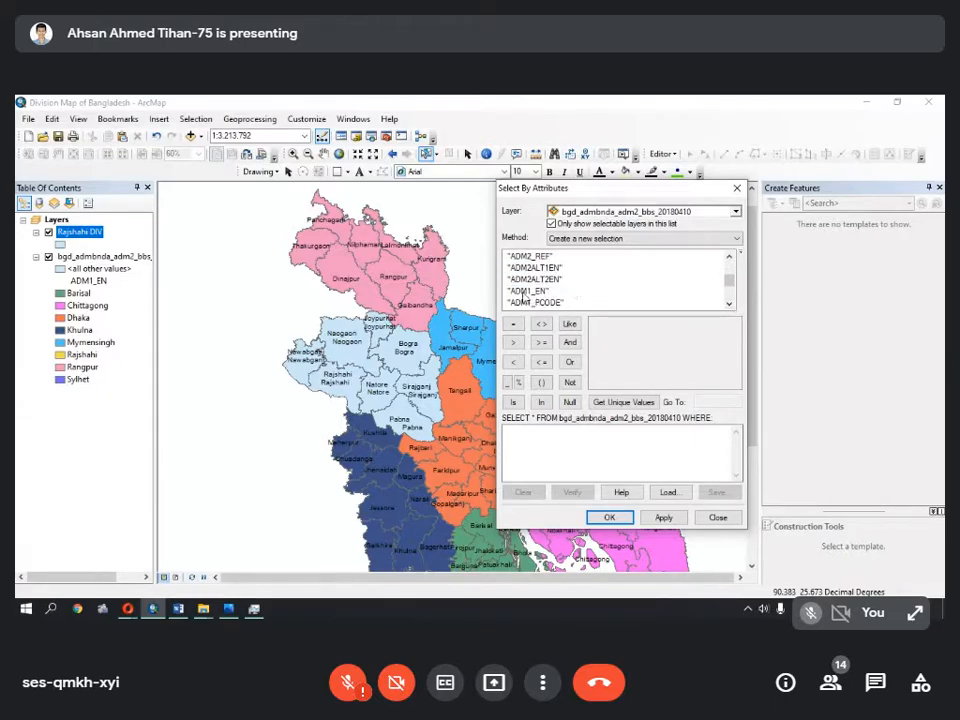
left_click(530, 290)
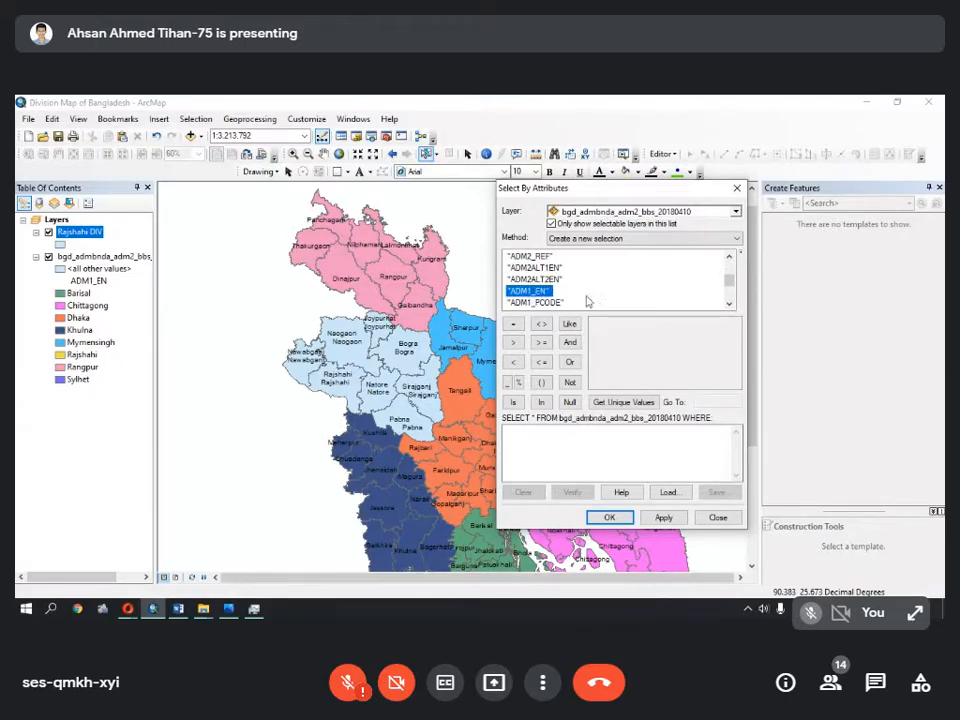
left_click(718, 517)
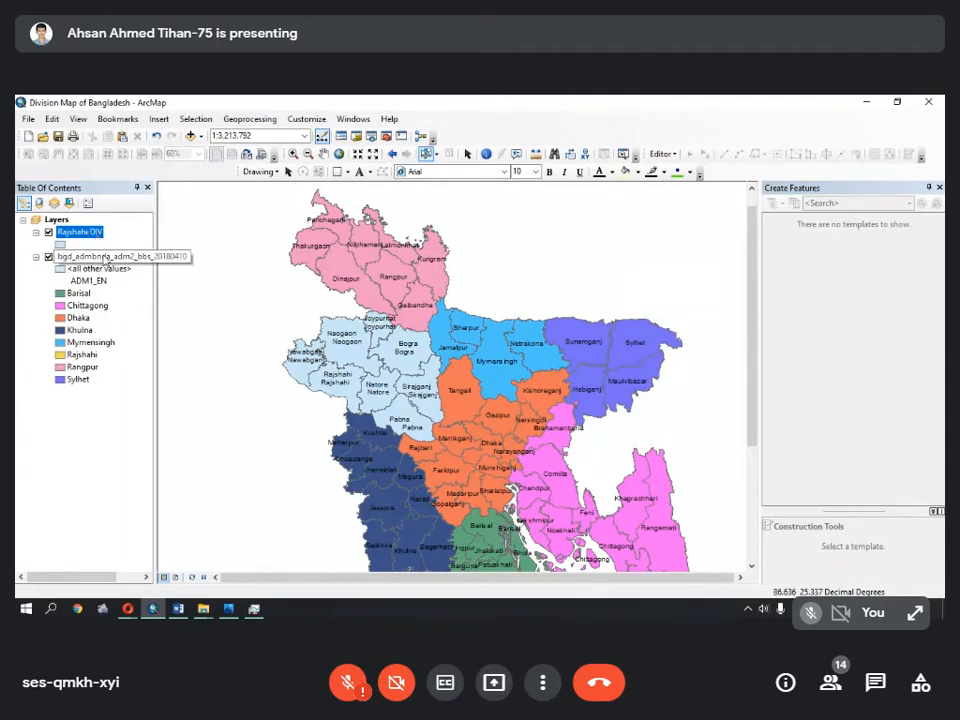
- Examine the attribute table of bgd_admbnda_adm2_bbs_20180410 to find the field holding the division names
right_click(84, 259)
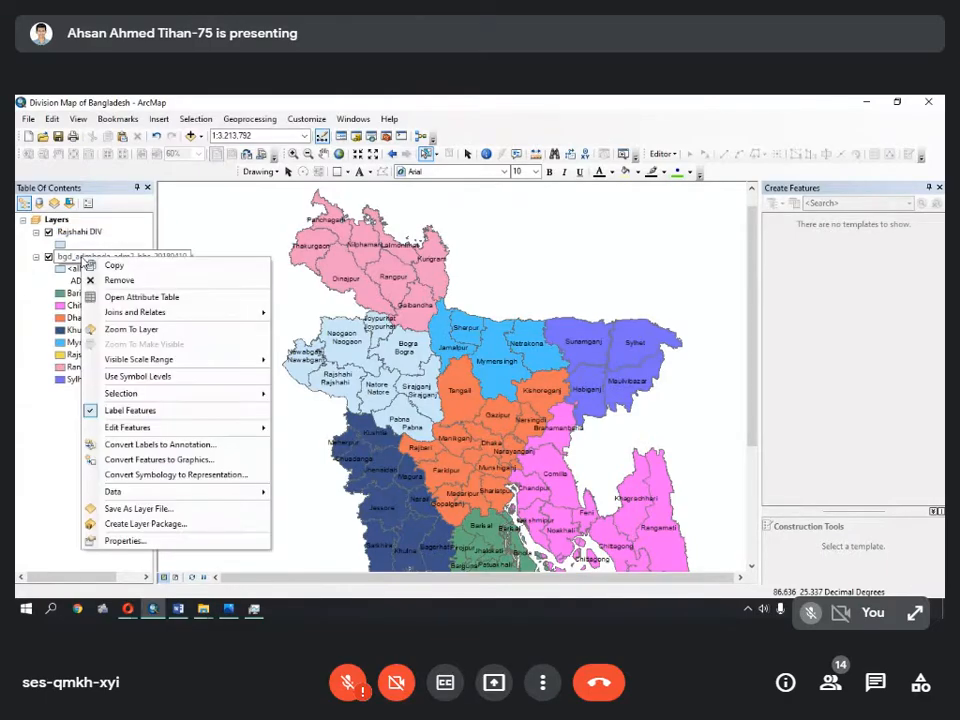
left_click(142, 297)
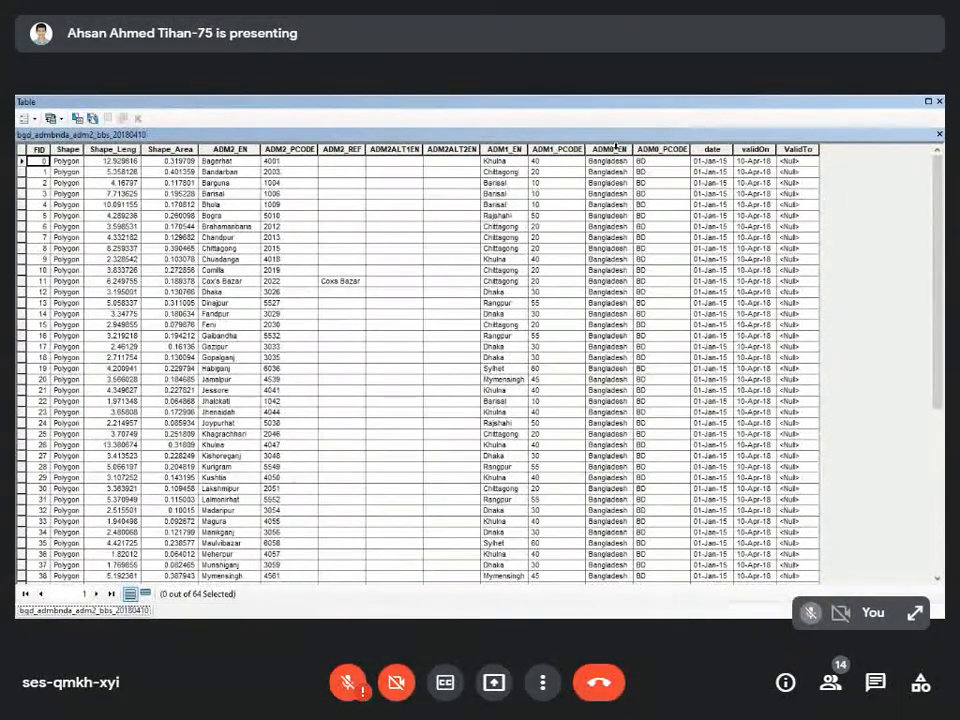
left_click(928, 101)
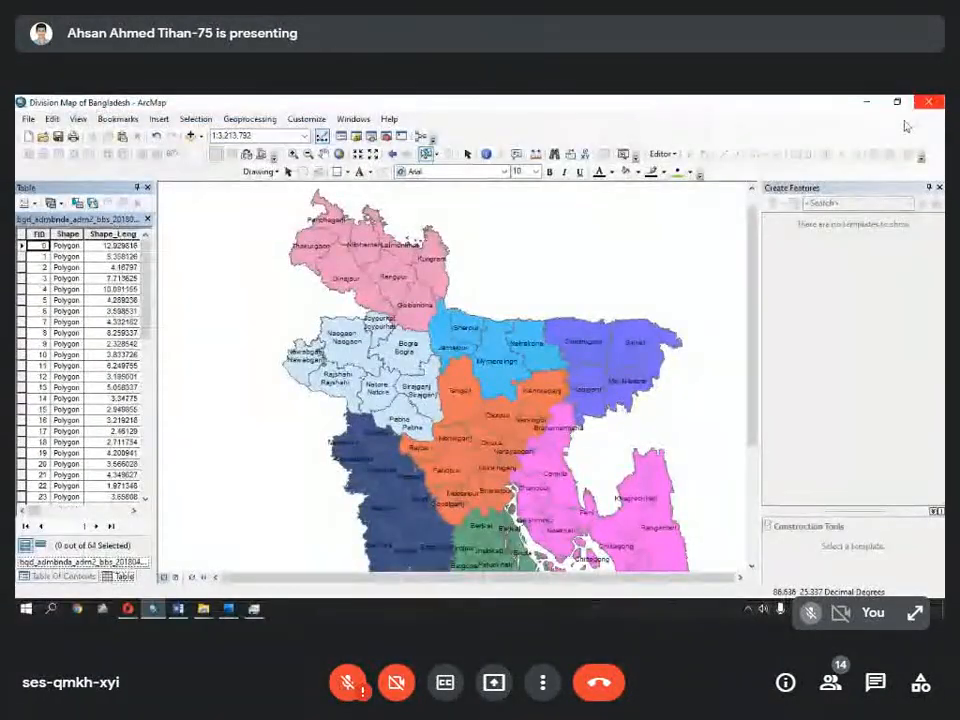
left_click(147, 188)
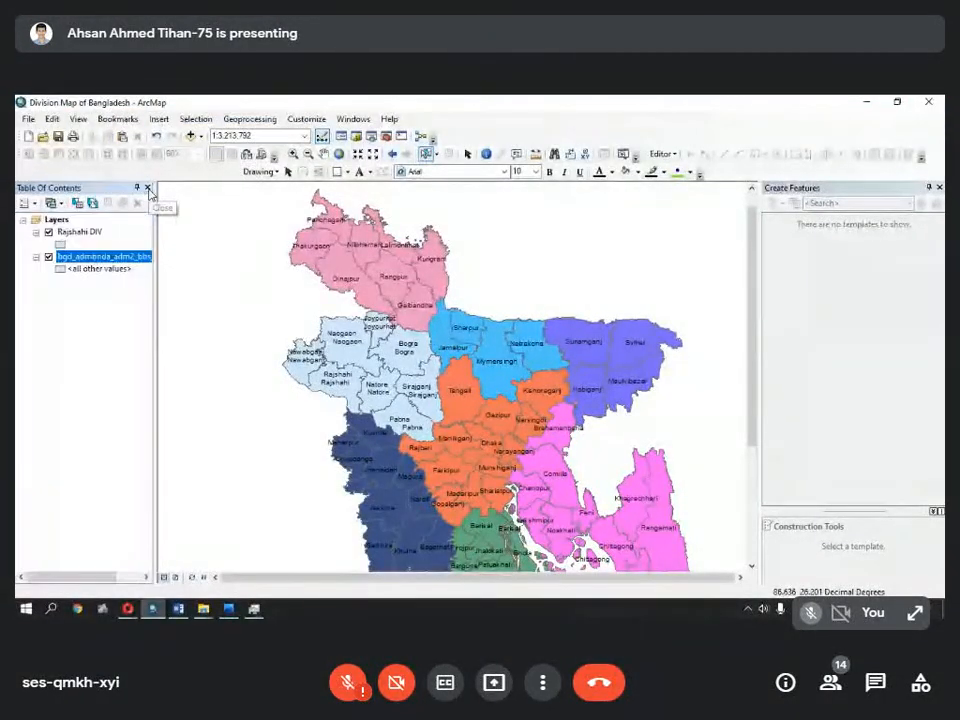
- Open Select By Attributes, target the bgd_admbnda_adm2_bbs_20180410 layer and bring the "ADM1_EN" field into view
left_click(205, 121)
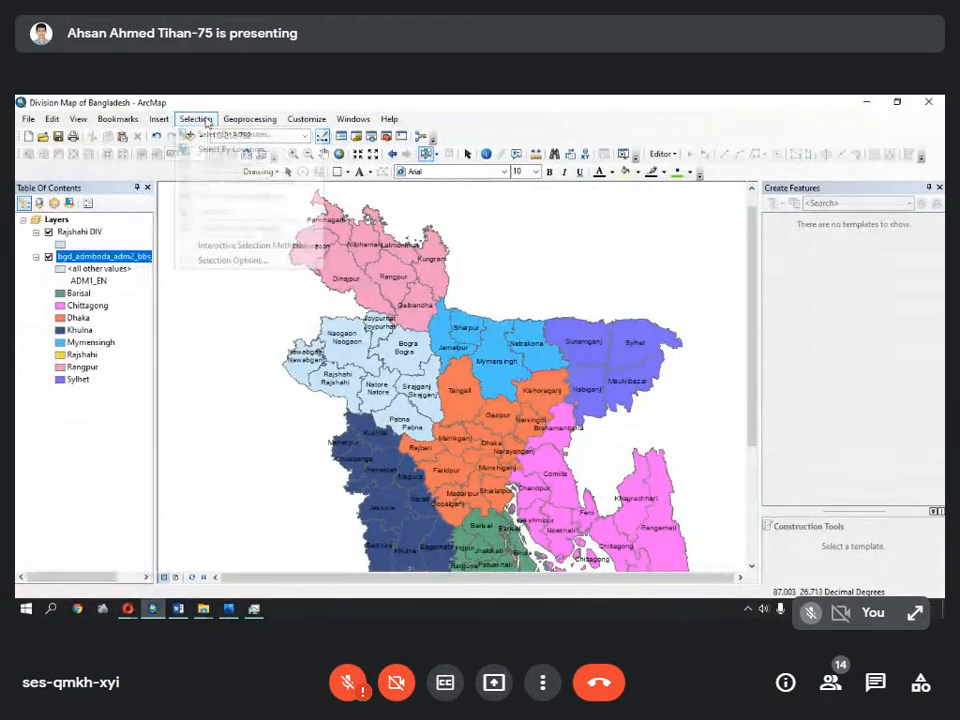
left_click(195, 134)
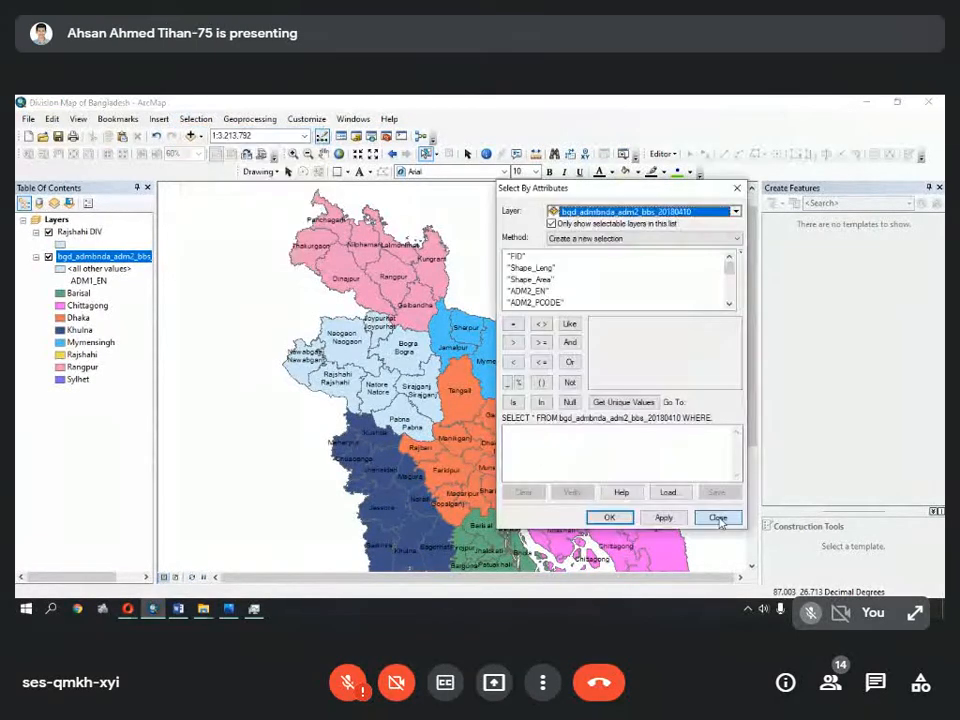
left_click(649, 213)
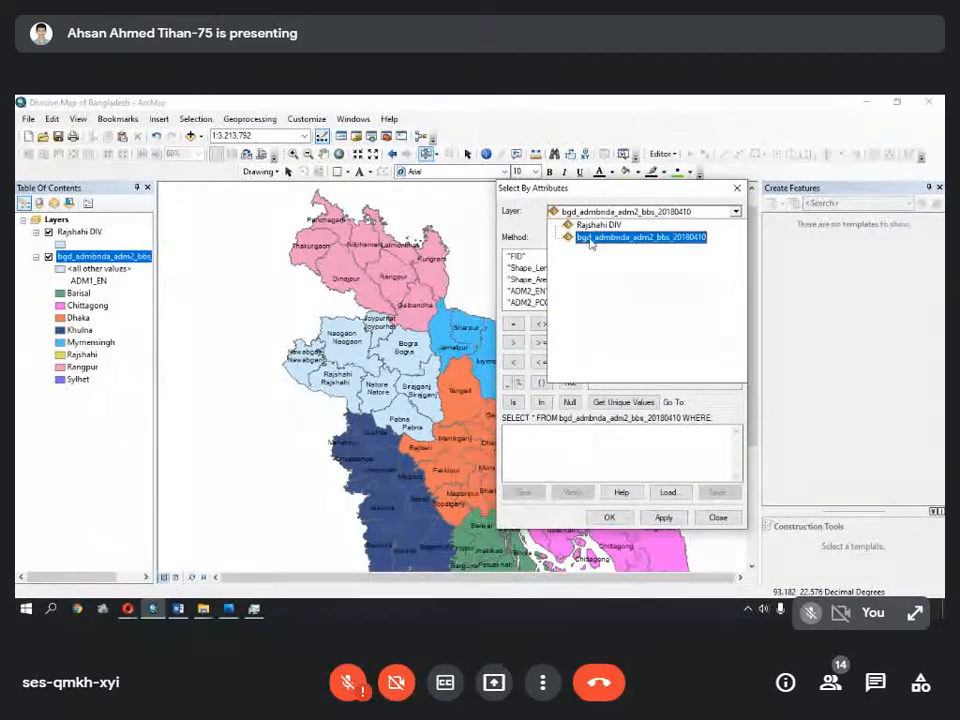
left_click(643, 246)
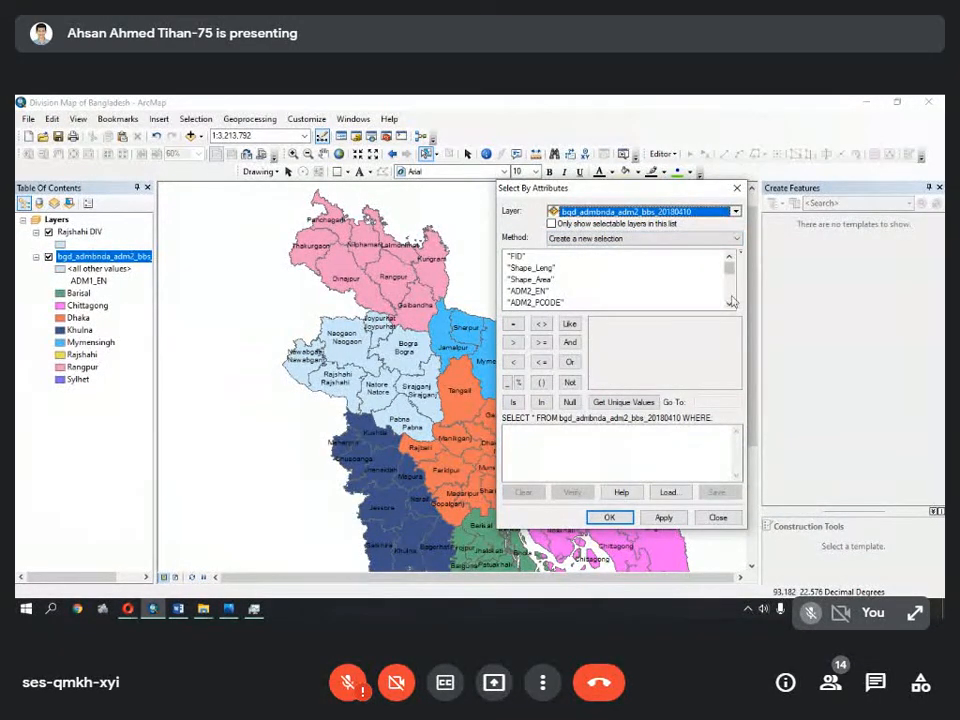
scroll(733, 302, "down", 2)
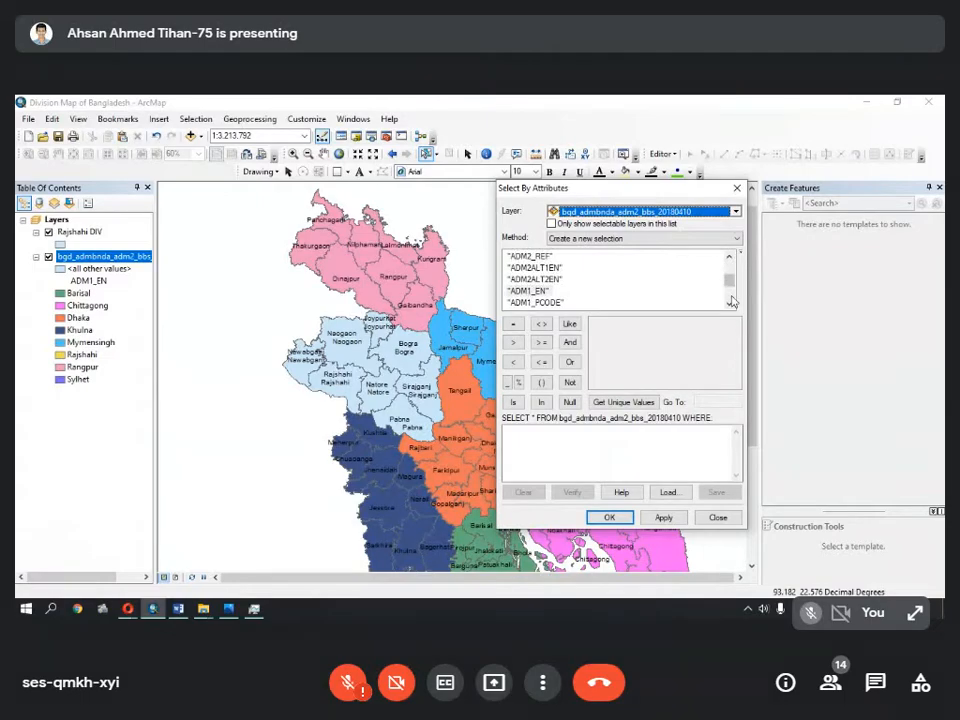
double_click(532, 291)
double_click(532, 291)
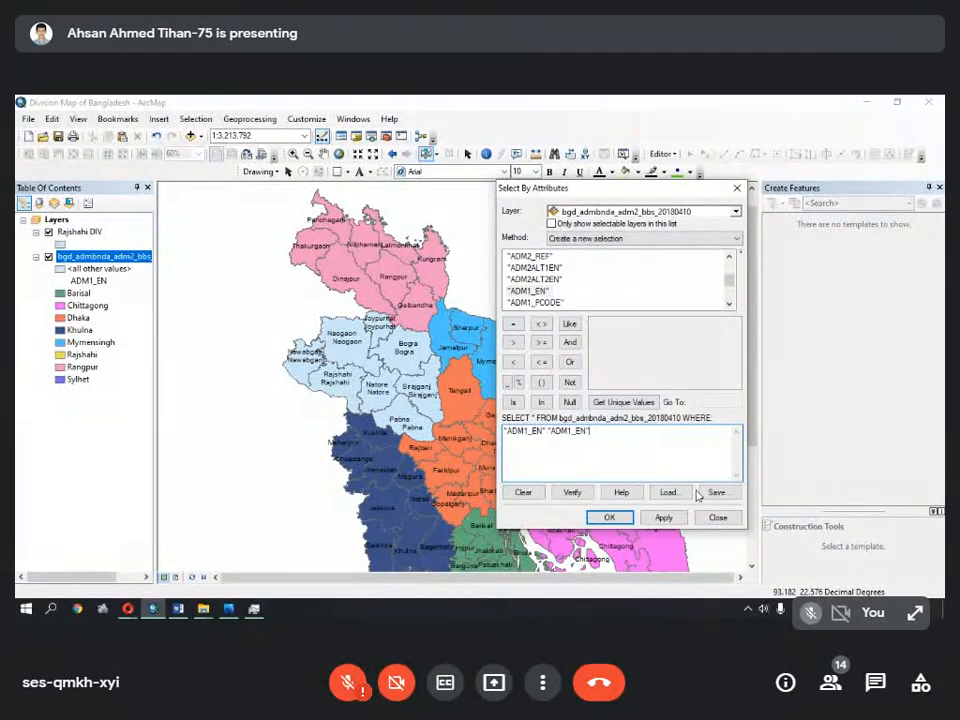
left_click(523, 492)
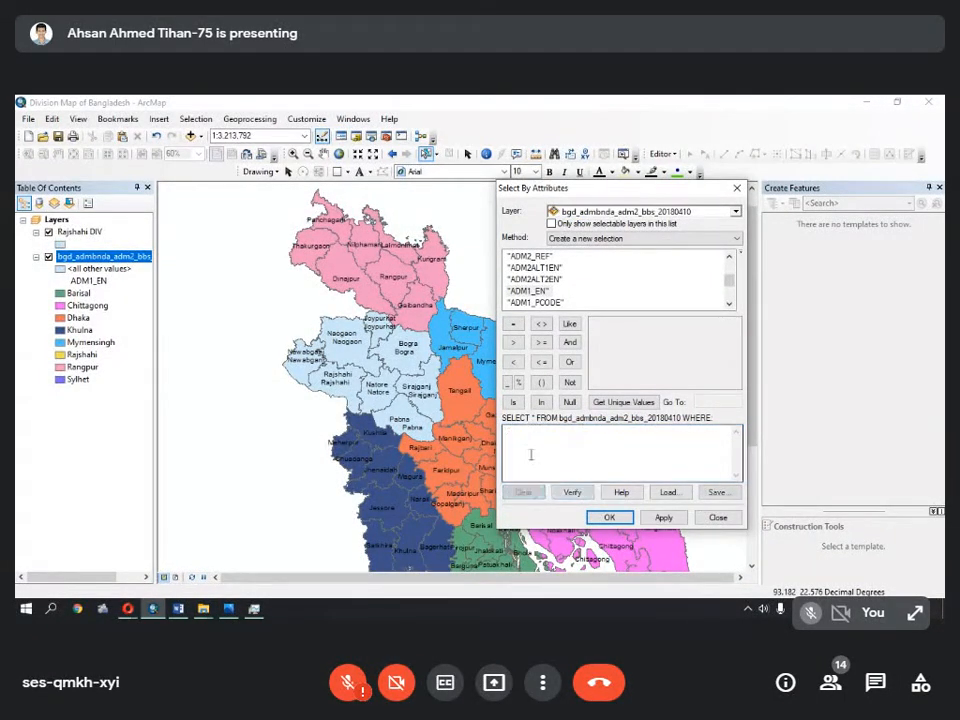
- Start the query expression with "ADM1_EN" = and list that field's unique values
double_click(536, 292)
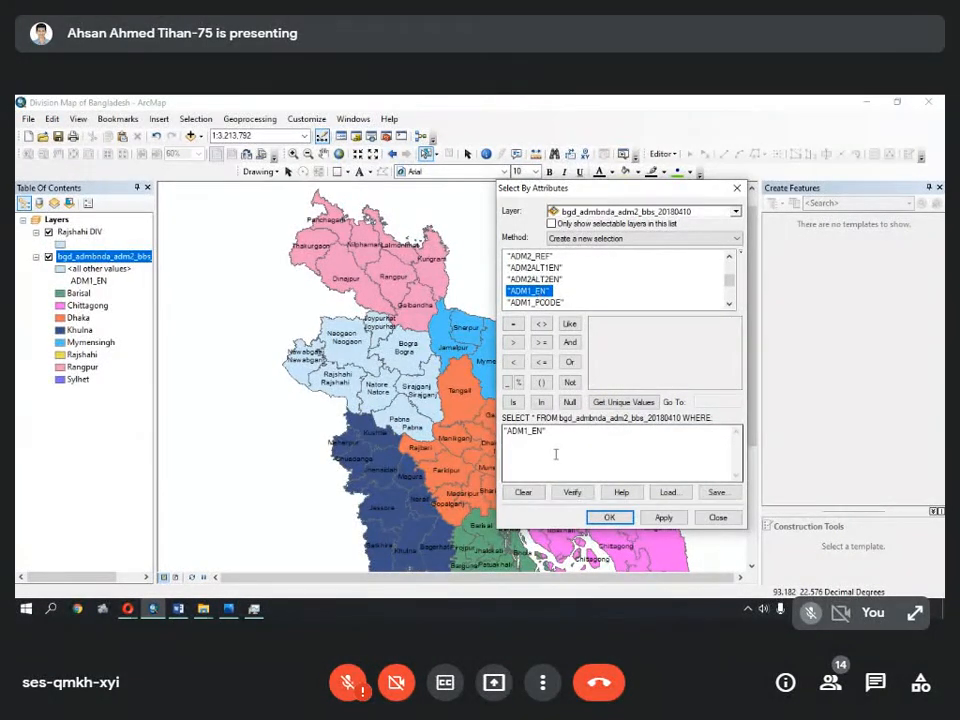
left_click_drag(504, 430, 576, 436)
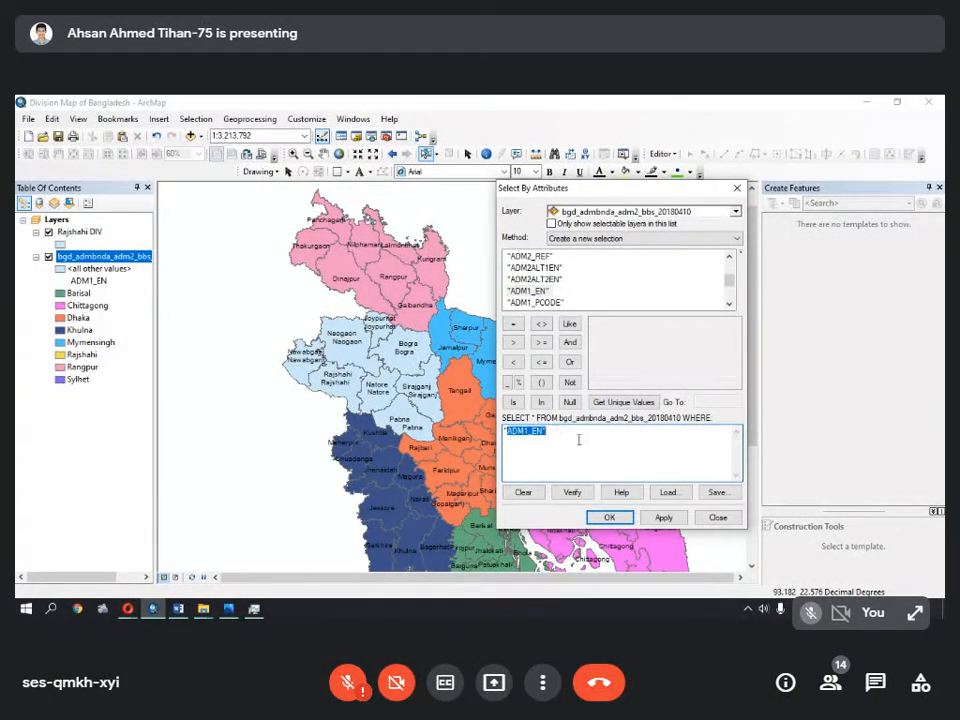
left_click(574, 436)
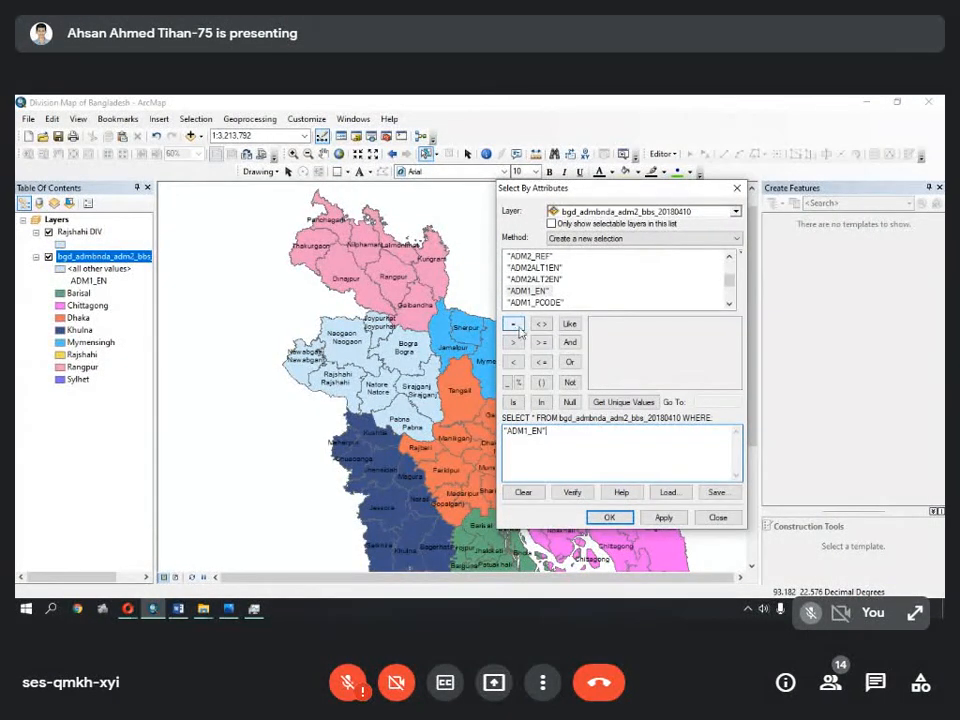
left_click(513, 325)
left_click(607, 403)
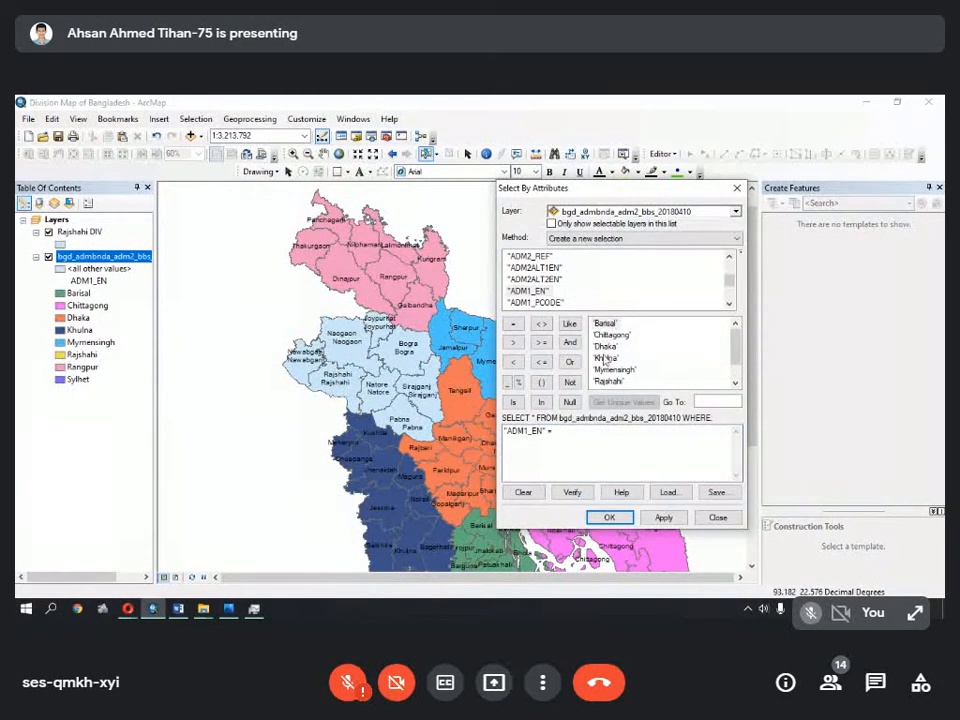
- Complete the expression with the value 'Rangpur', apply it to select the division's districts, and close the query dialog
mouse_move(735, 349)
left_mouse_down()
mouse_move(737, 372)
mouse_move(737, 339)
left_mouse_up()
left_click_drag(736, 347, 735, 356)
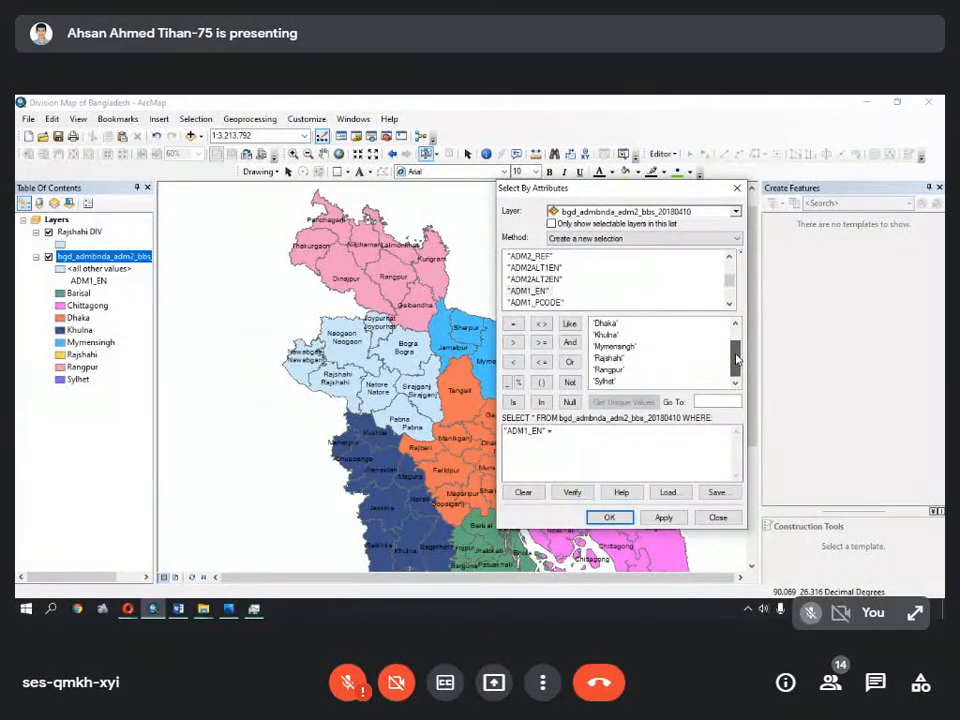
double_click(609, 370)
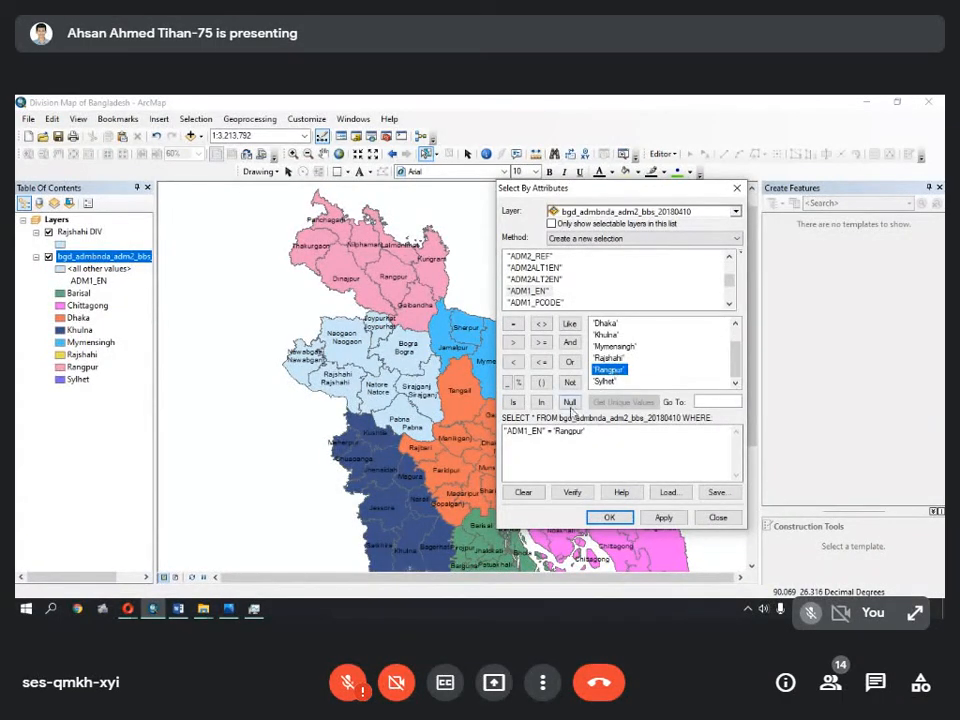
left_click(664, 518)
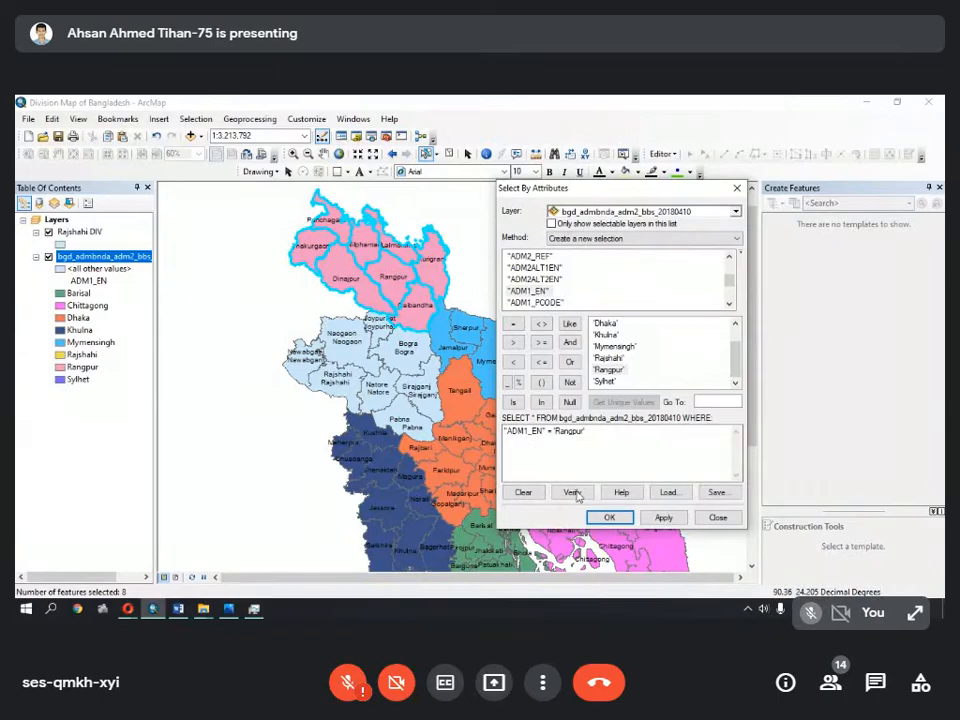
left_click(610, 518)
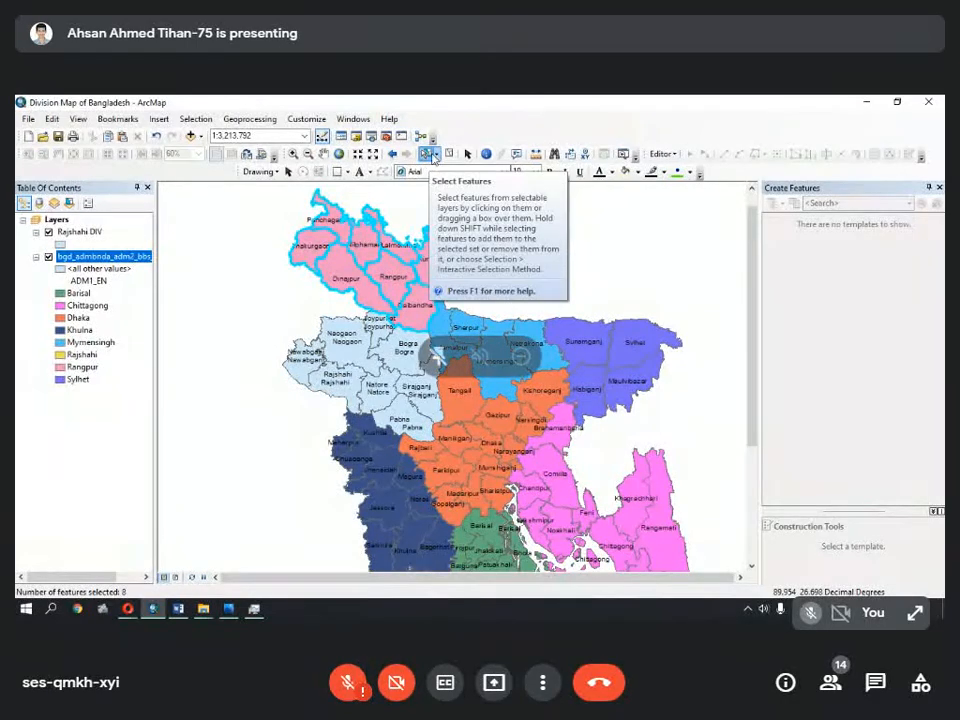
left_click(543, 683)
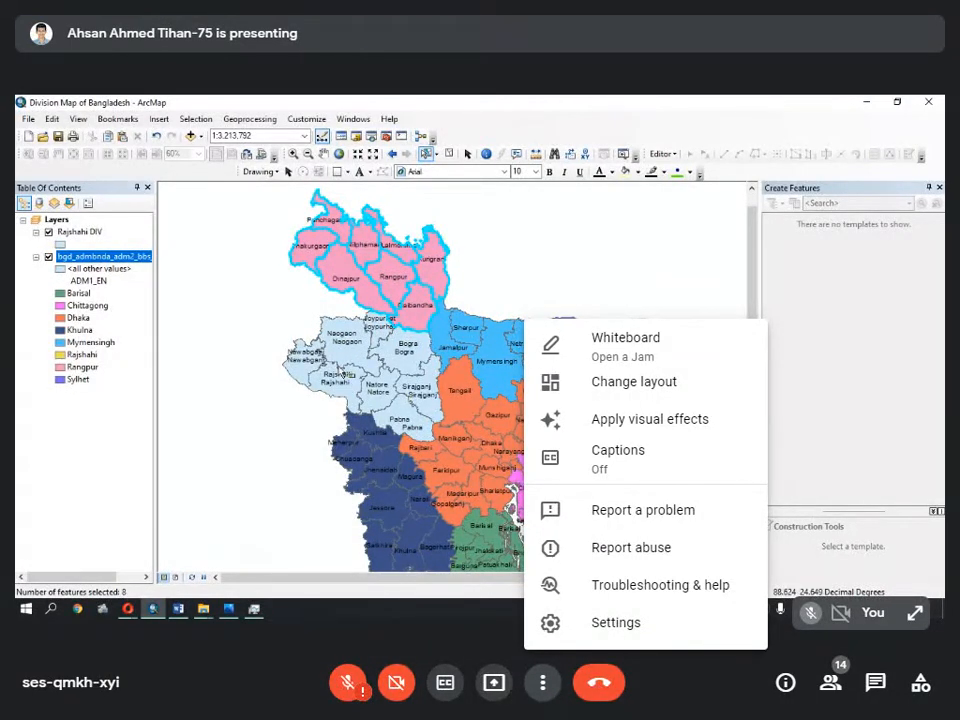
key("Escape")
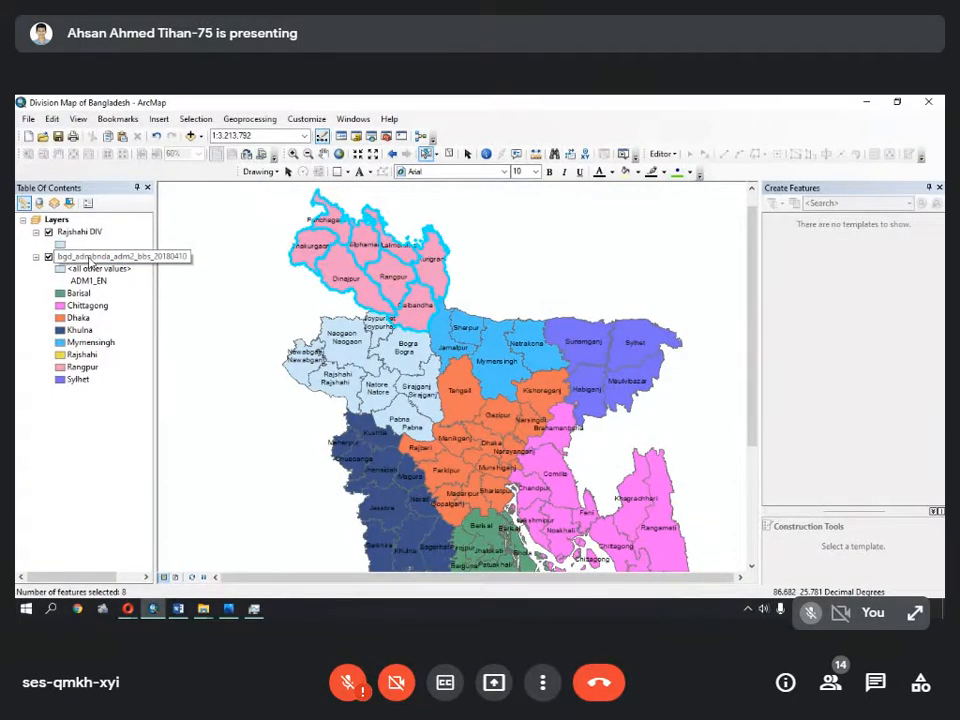
- Create a new layer from the selected Rangpur districts of bgd_admbnda_adm2_bbs_20180410
right_click(91, 261)
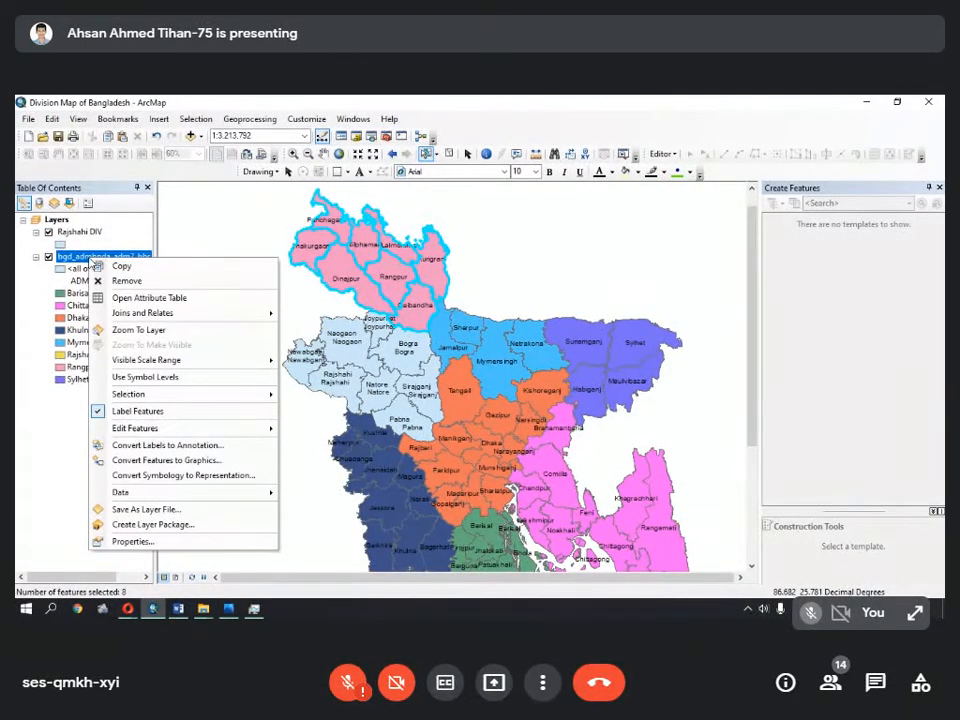
mouse_move(126, 398)
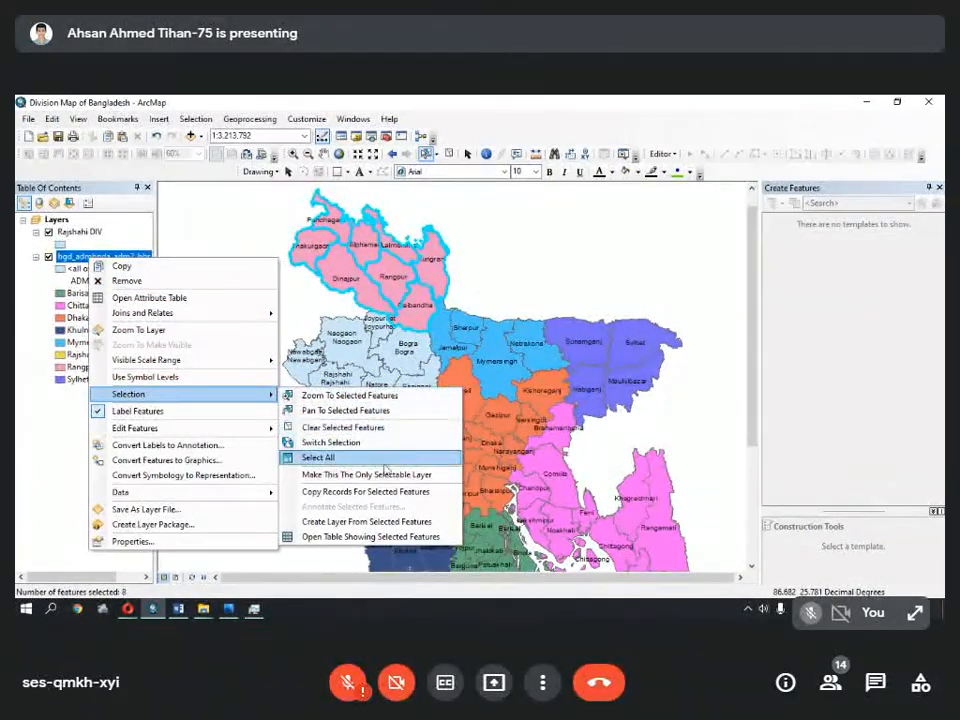
left_click(443, 522)
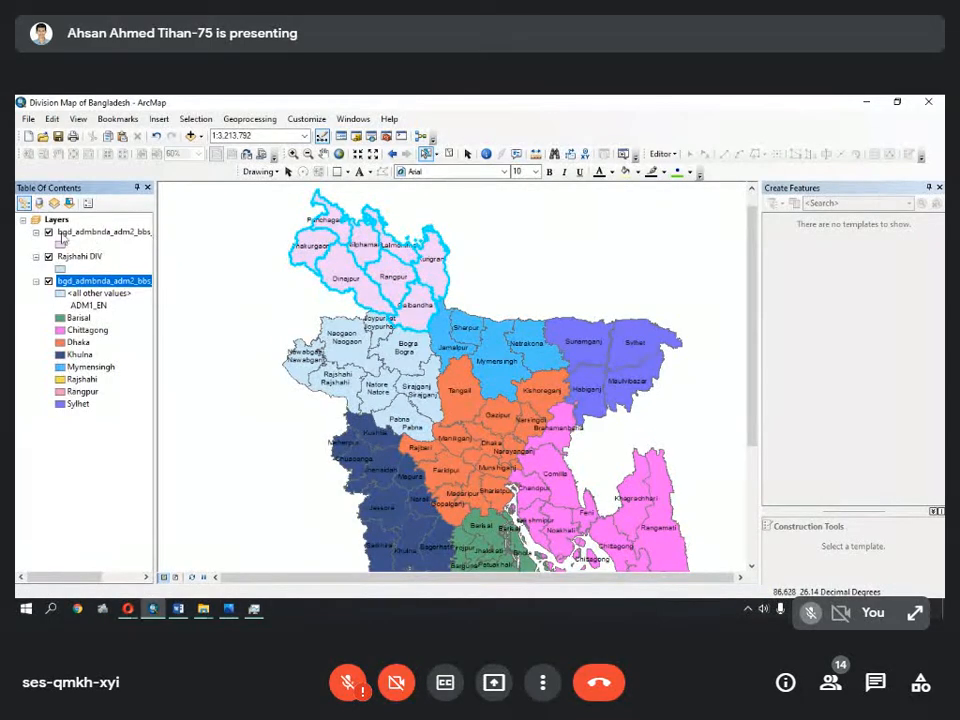
- Hide the original bgd_admbnda_adm2_bbs_20180410 layer and the Rajshahi DIV layer so only the new selection layer is drawn
left_click(48, 281)
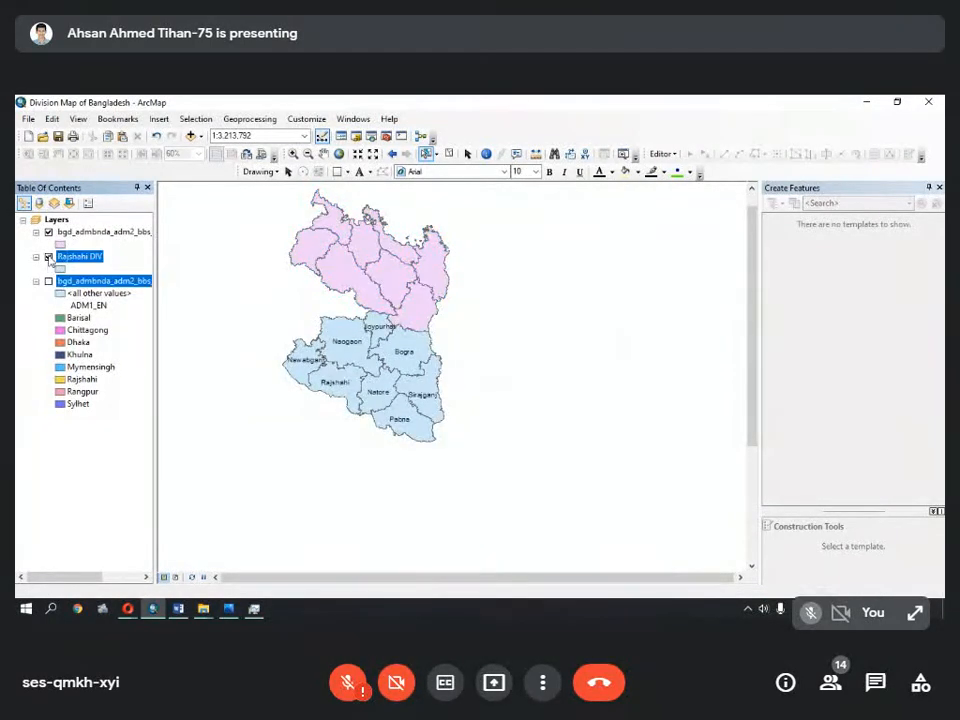
left_click(48, 257)
left_click(48, 257)
left_click(48, 257)
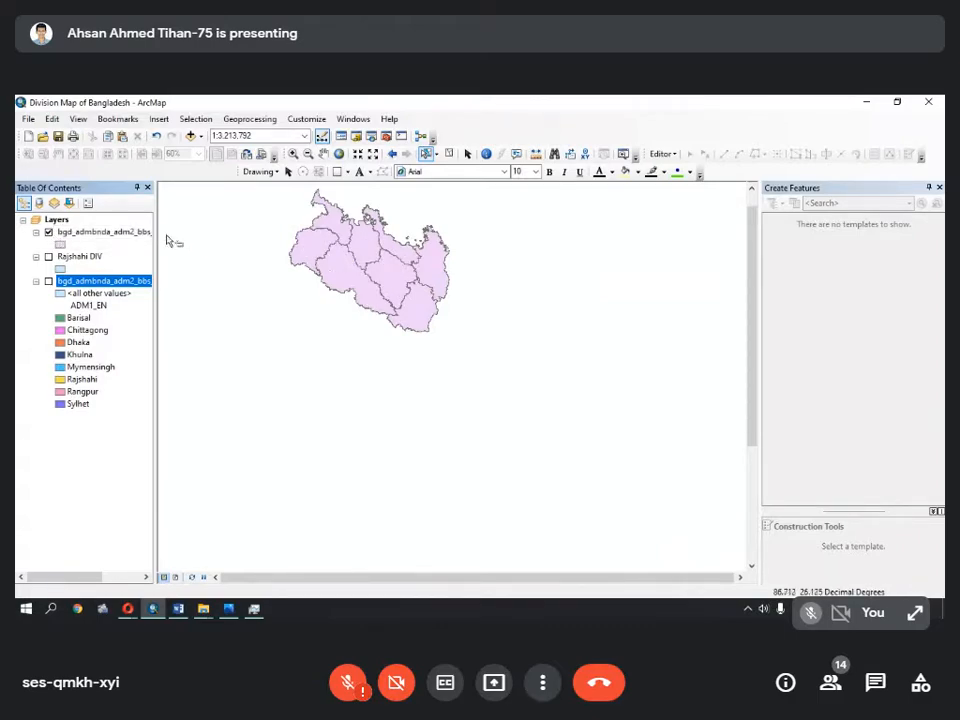
- Turn on feature labels for the new Rangpur selection layer and show the Rajshahi DIV layer alongside it
left_click(98, 233)
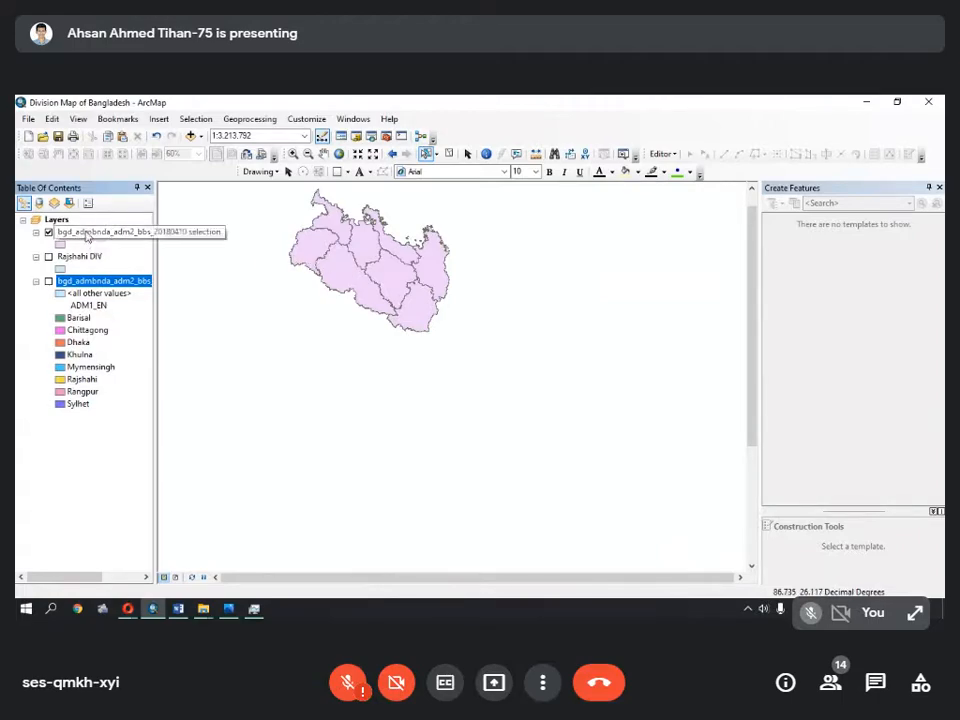
right_click(91, 236)
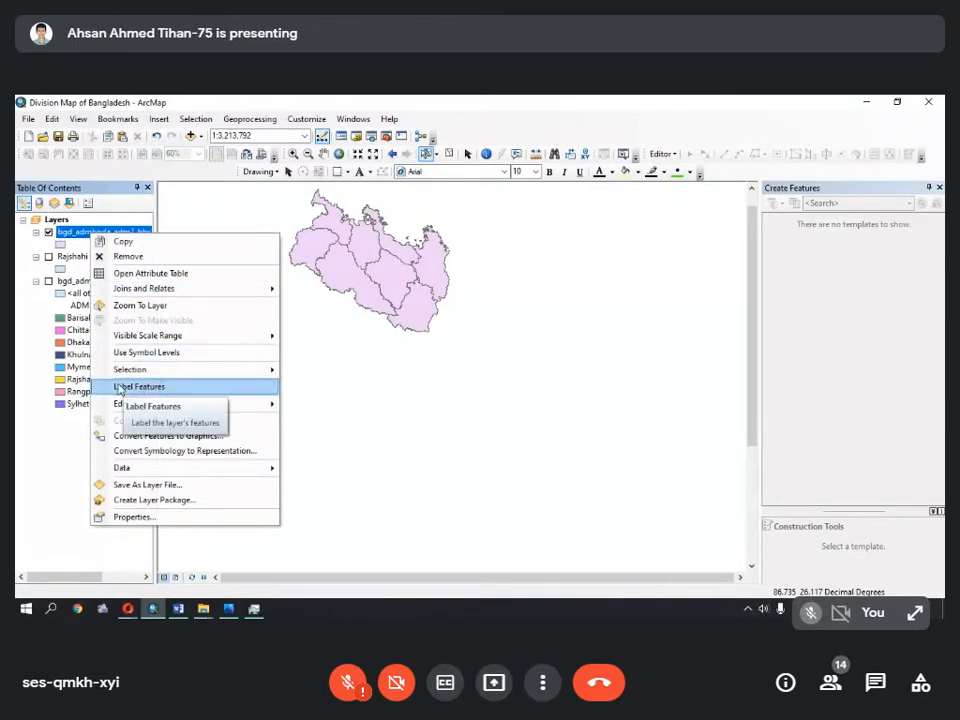
left_click(169, 389)
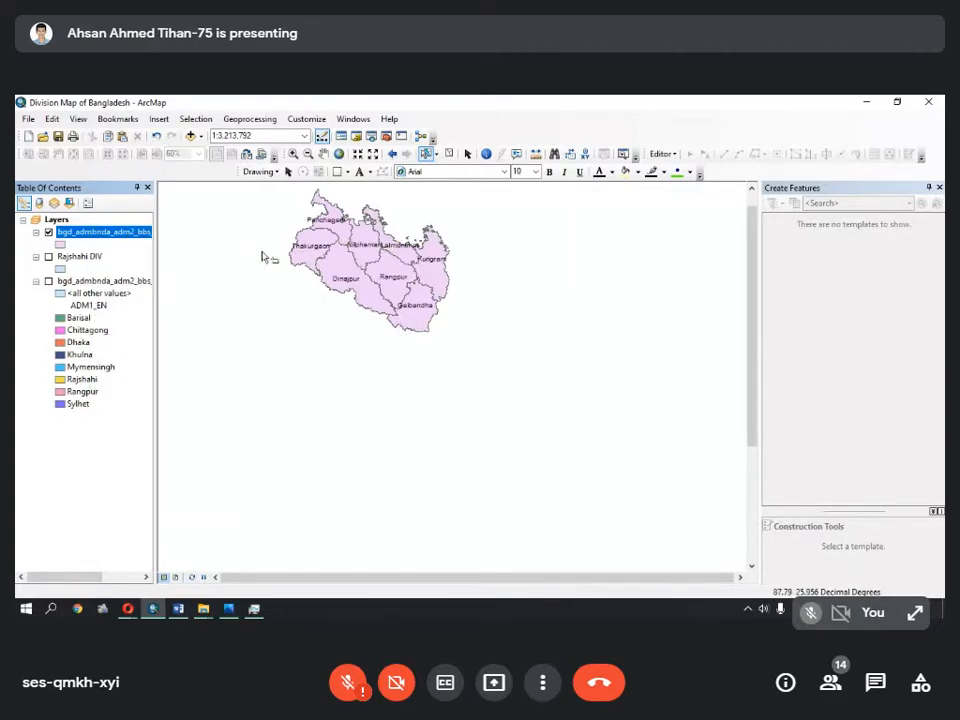
left_click(48, 257)
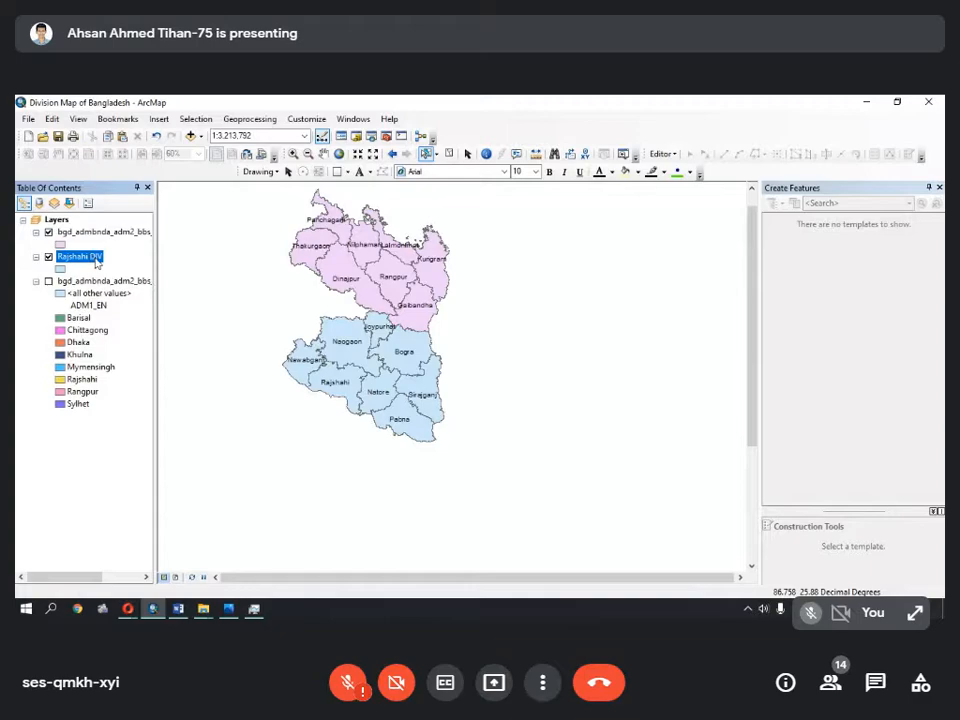
- Open the layer properties of the new Rangpur selection layer
left_click(88, 234)
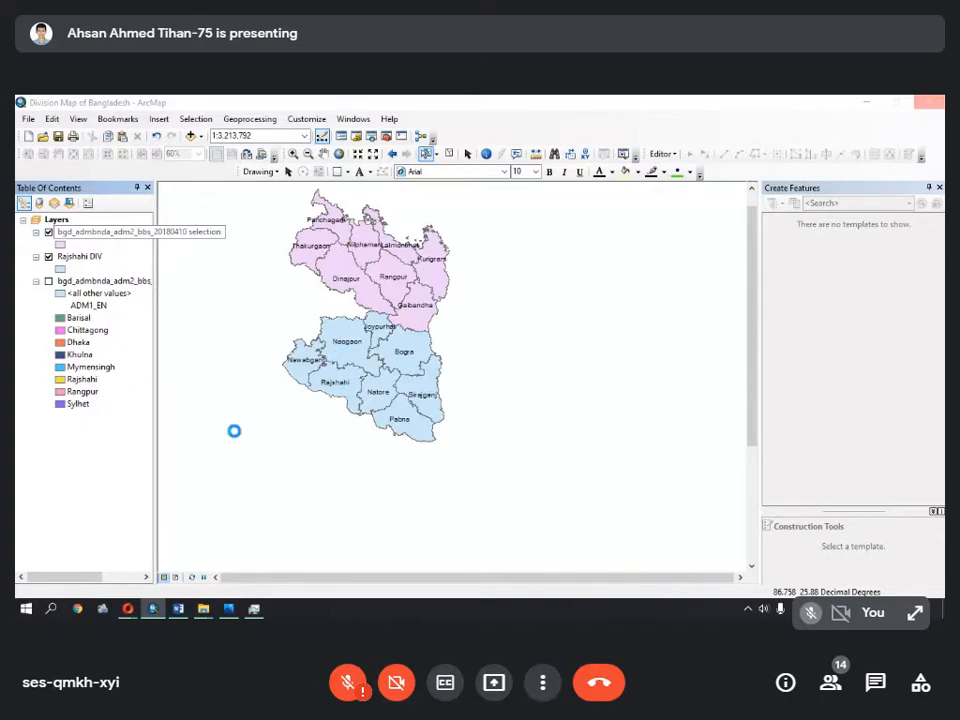
key("ctrl+shift+Escape")
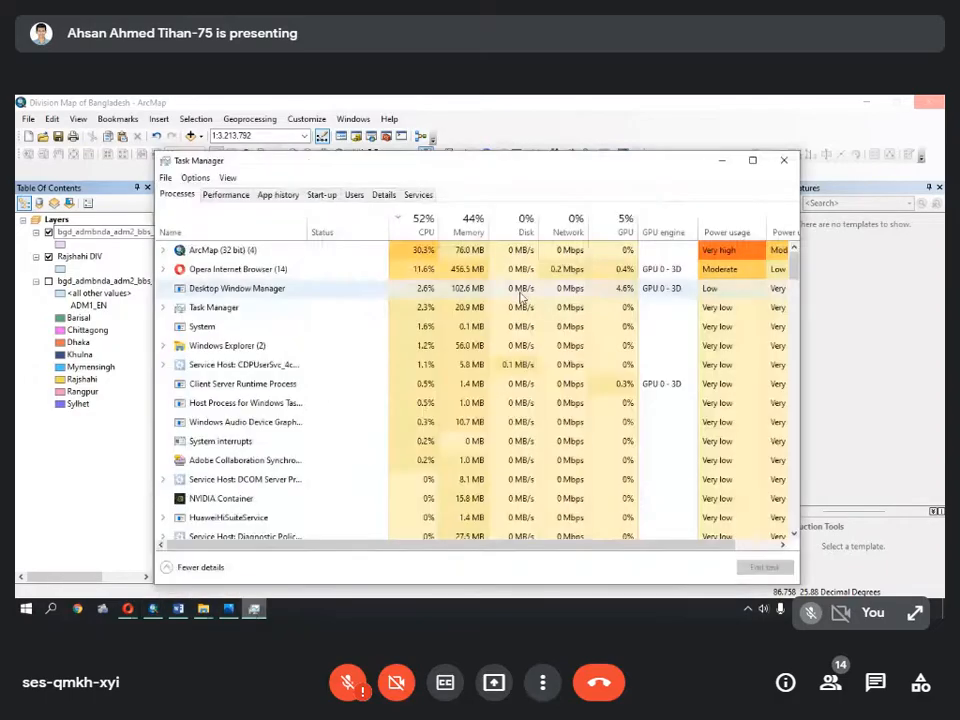
left_click(784, 160)
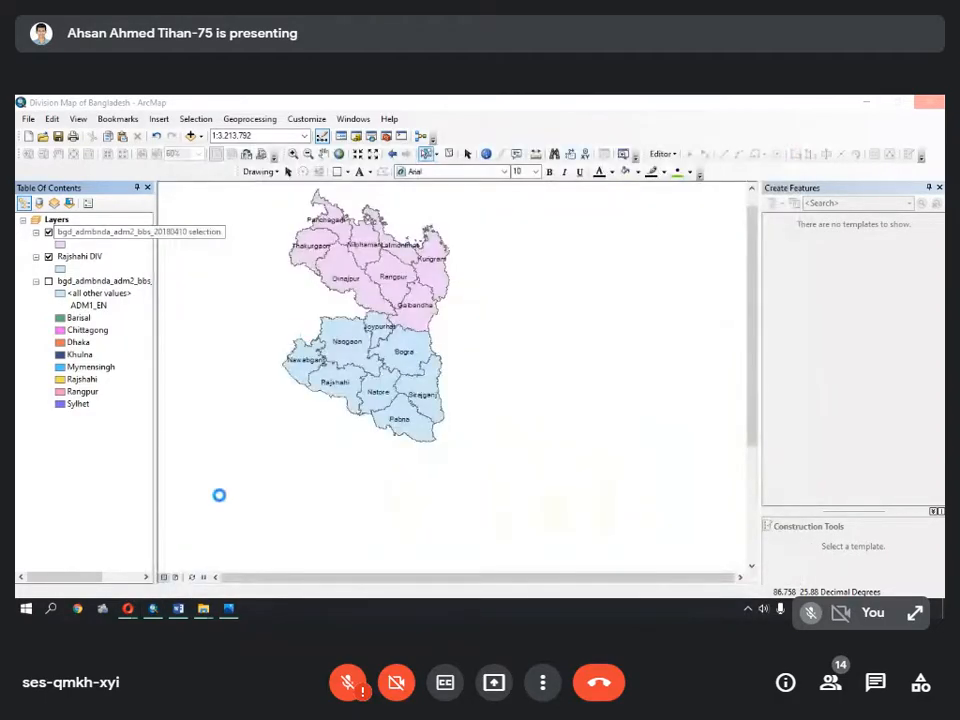
left_click(229, 611)
left_click(884, 148)
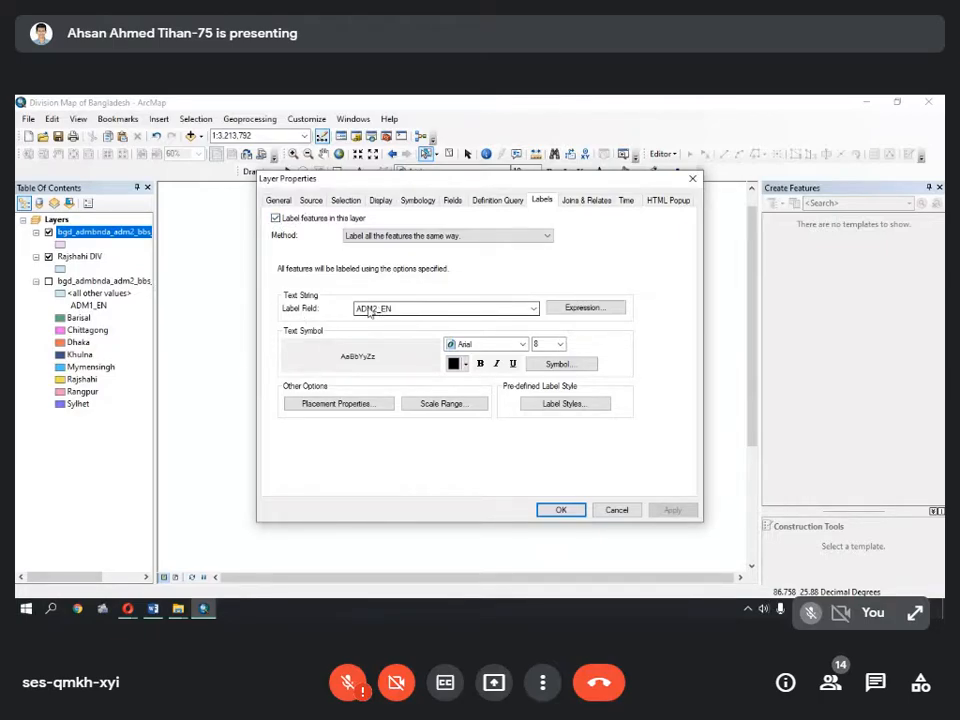
- Set the label field of the new Rangpur selection layer to ADM1_EN and apply the change
left_click_drag(300, 180, 484, 198)
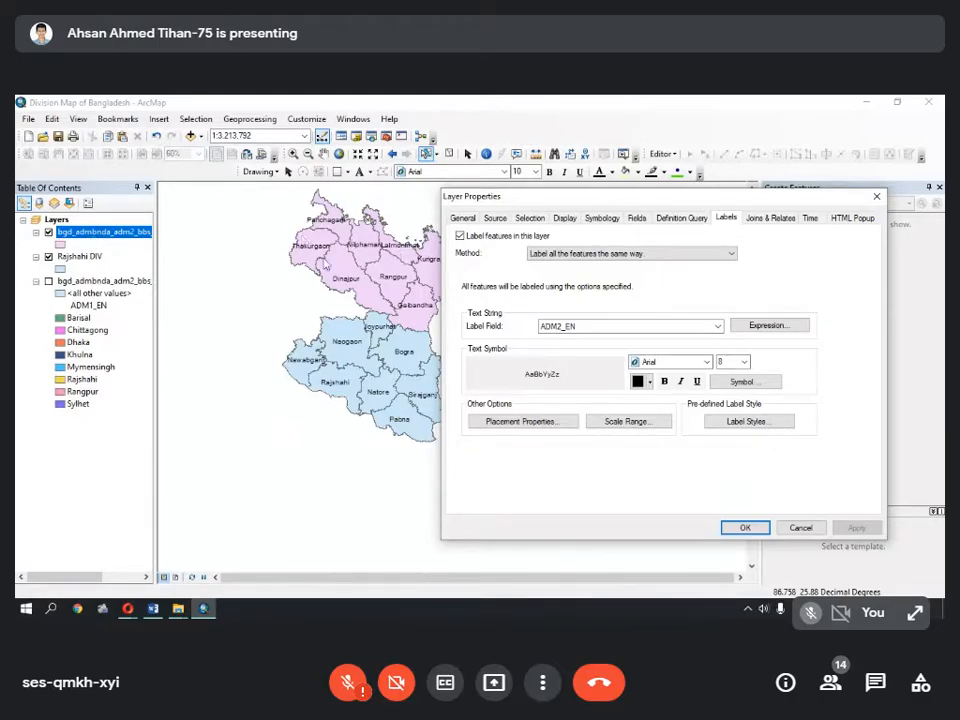
left_click(609, 327)
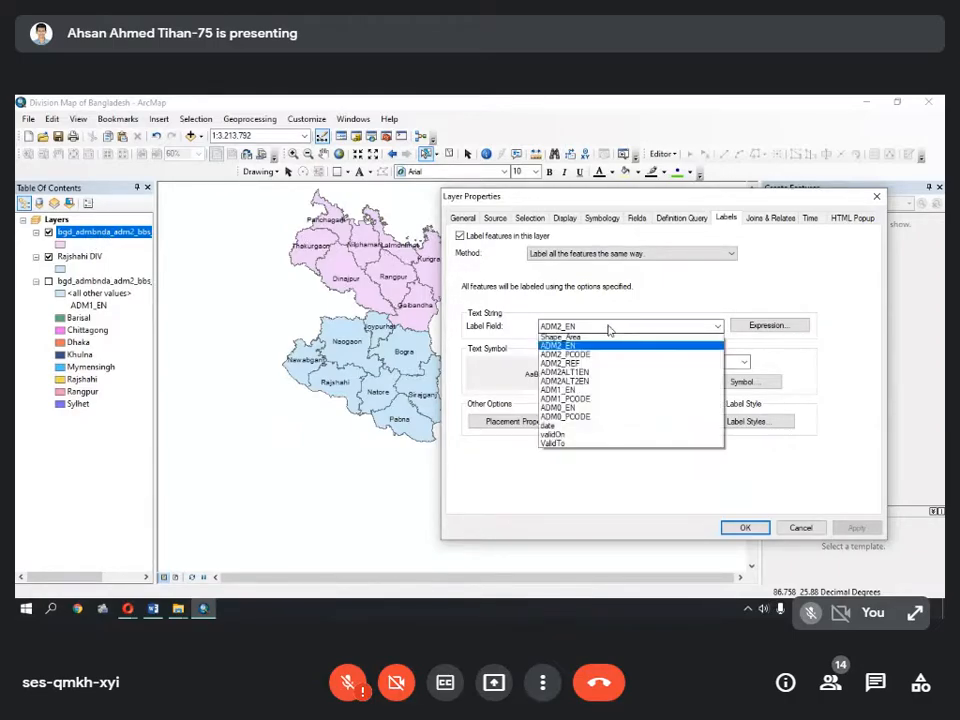
left_click(558, 298)
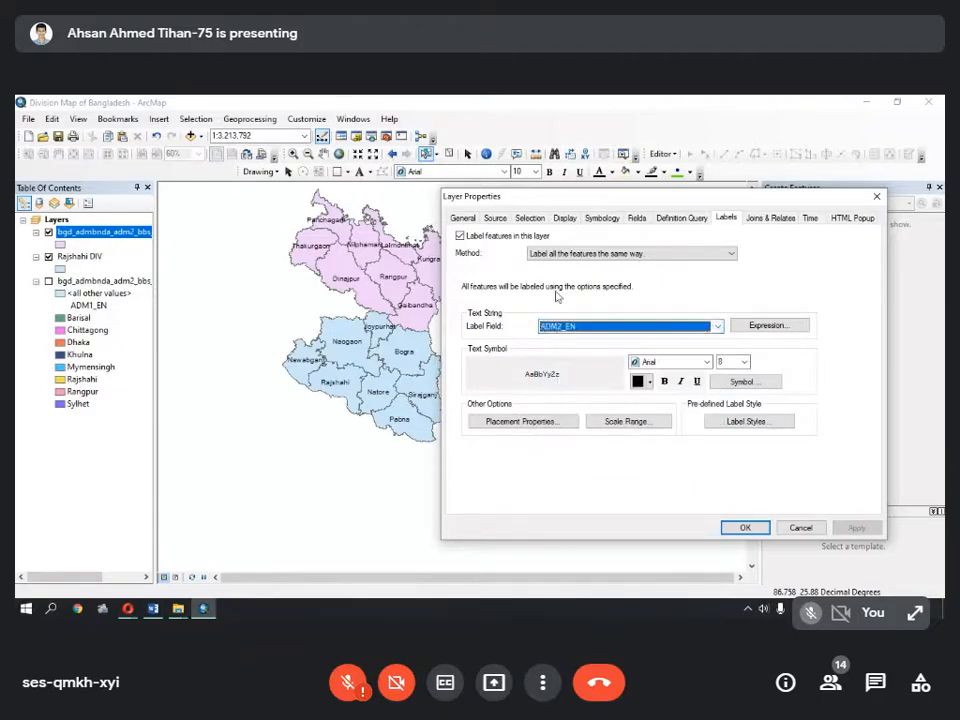
left_click(559, 330)
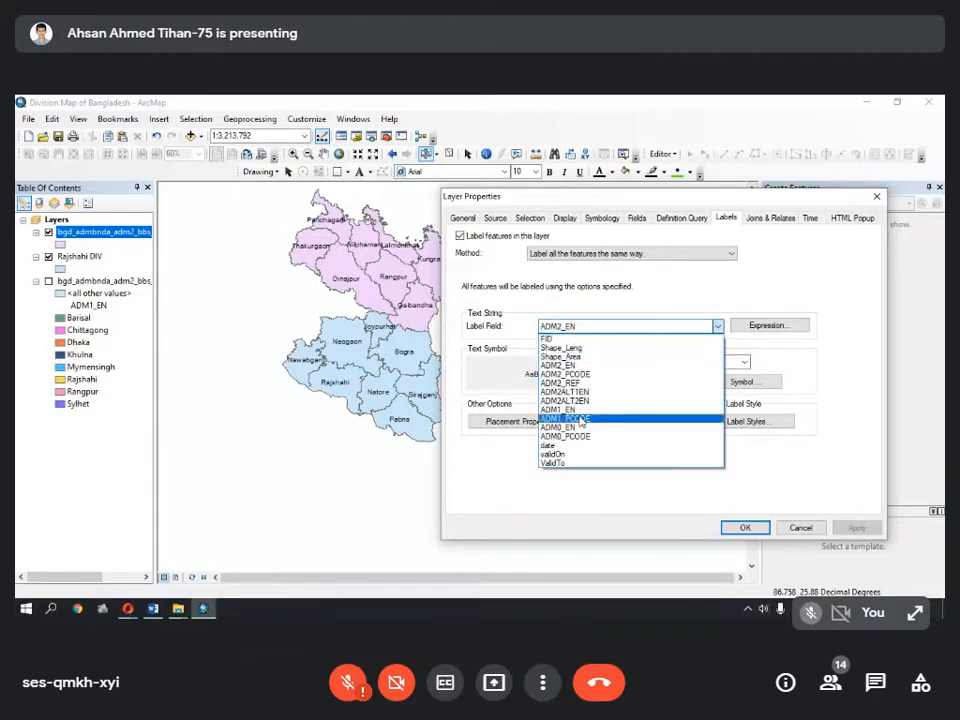
left_click(576, 411)
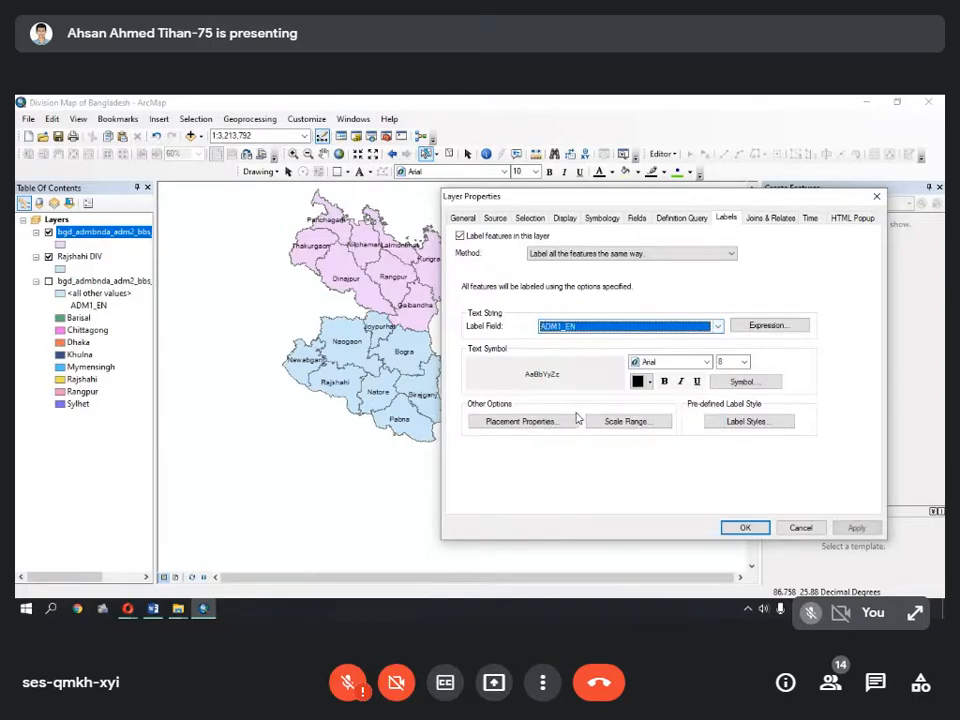
left_click(851, 527)
left_click(744, 527)
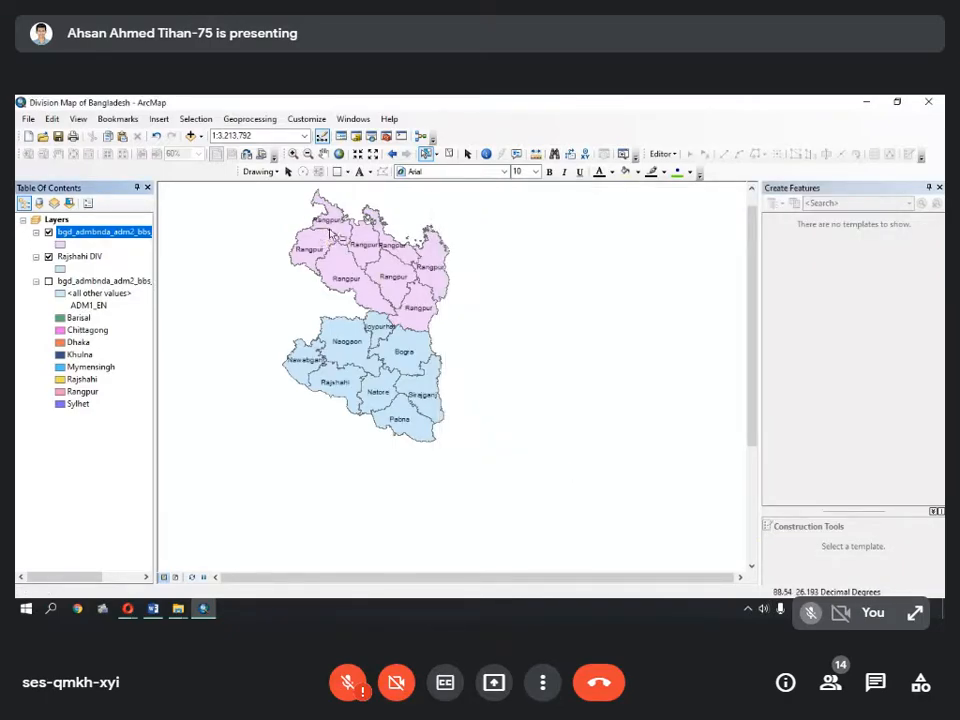
- Turn the feature labels of the new Rangpur selection layer off and back on
right_click(133, 234)
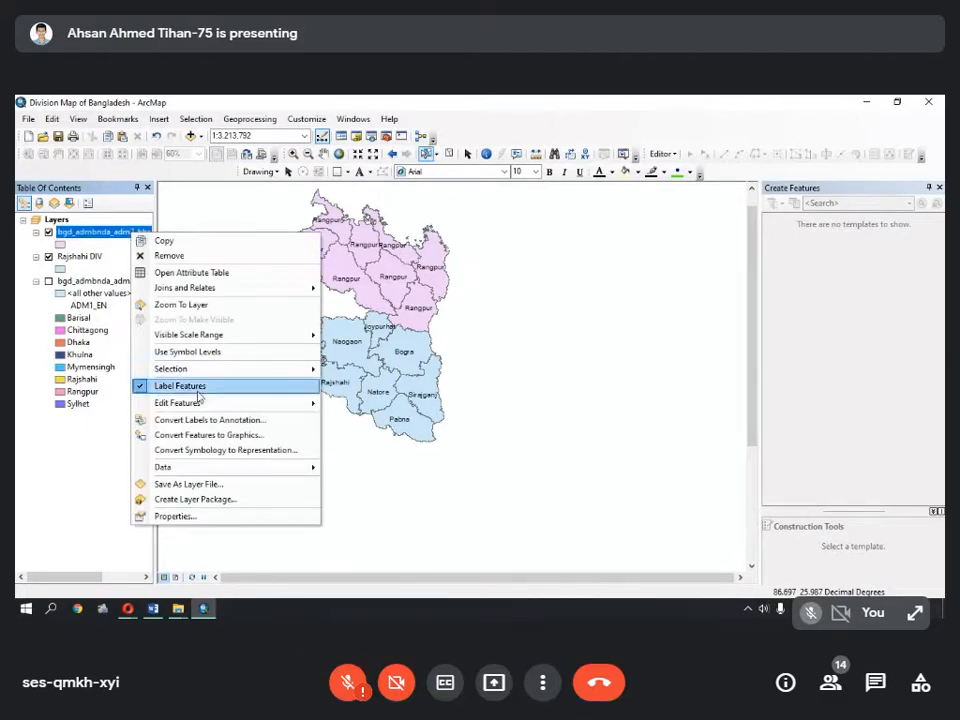
left_click(182, 386)
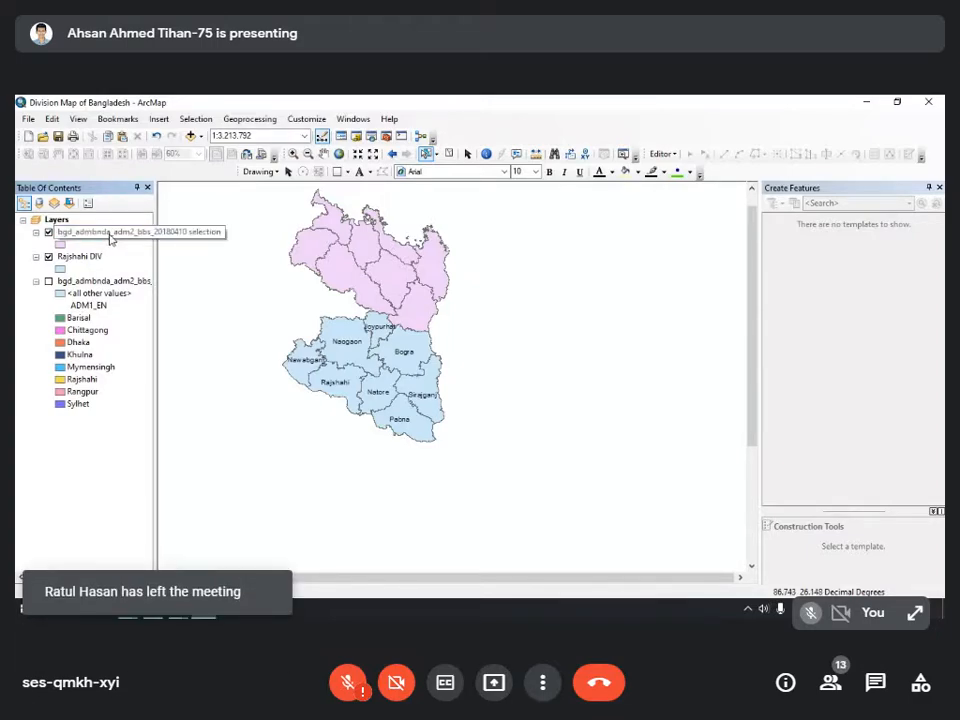
right_click(110, 236)
left_click(160, 387)
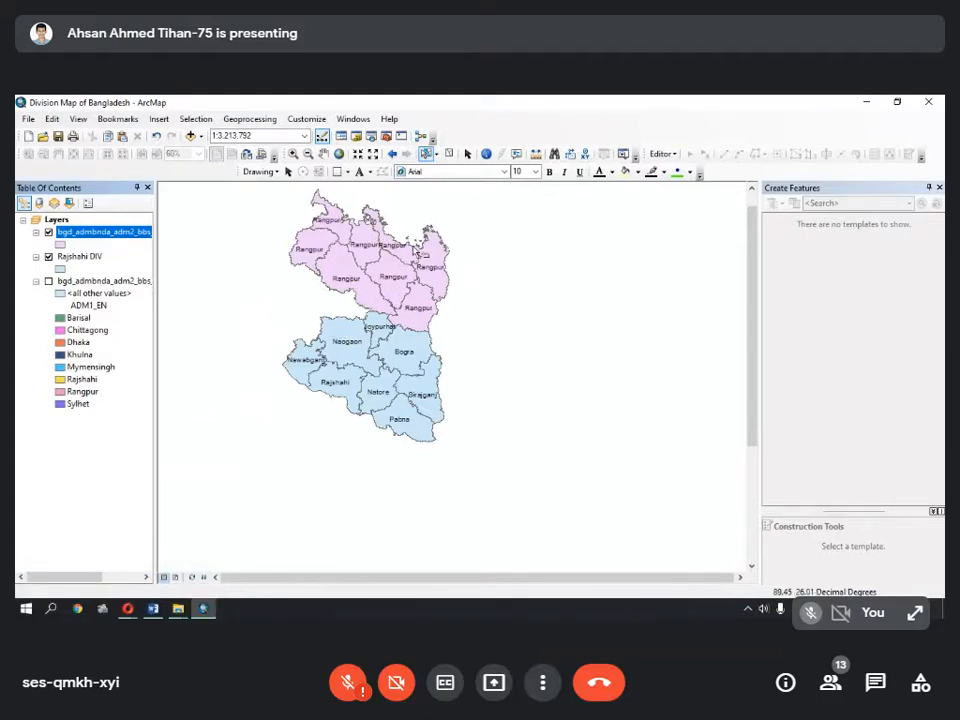
- Reopen the layer properties of the new Rangpur selection layer
right_click(90, 236)
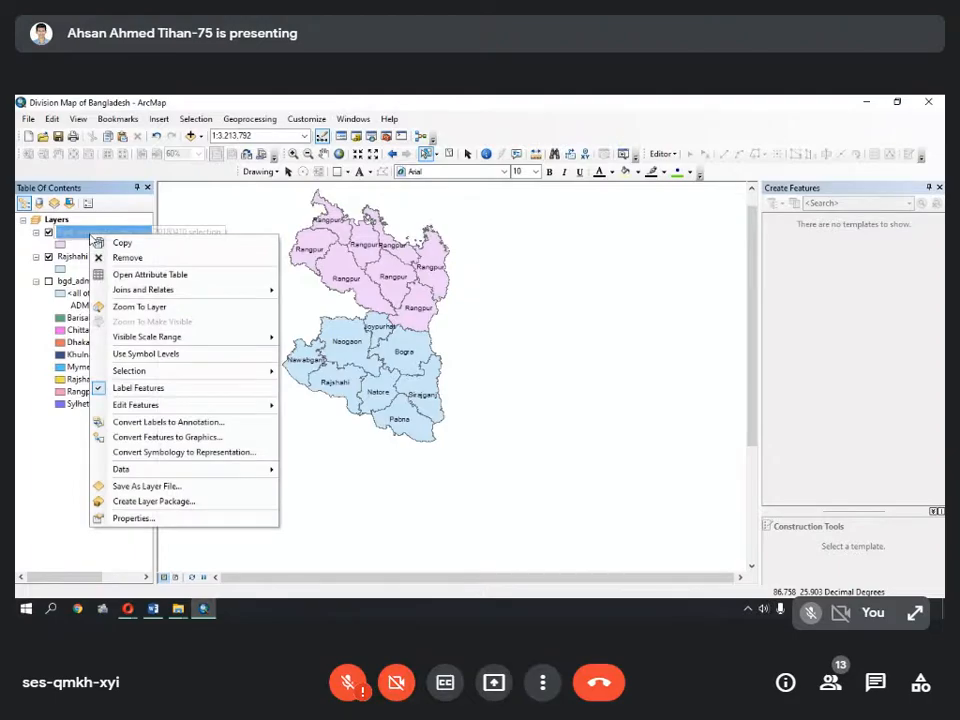
left_click(177, 517)
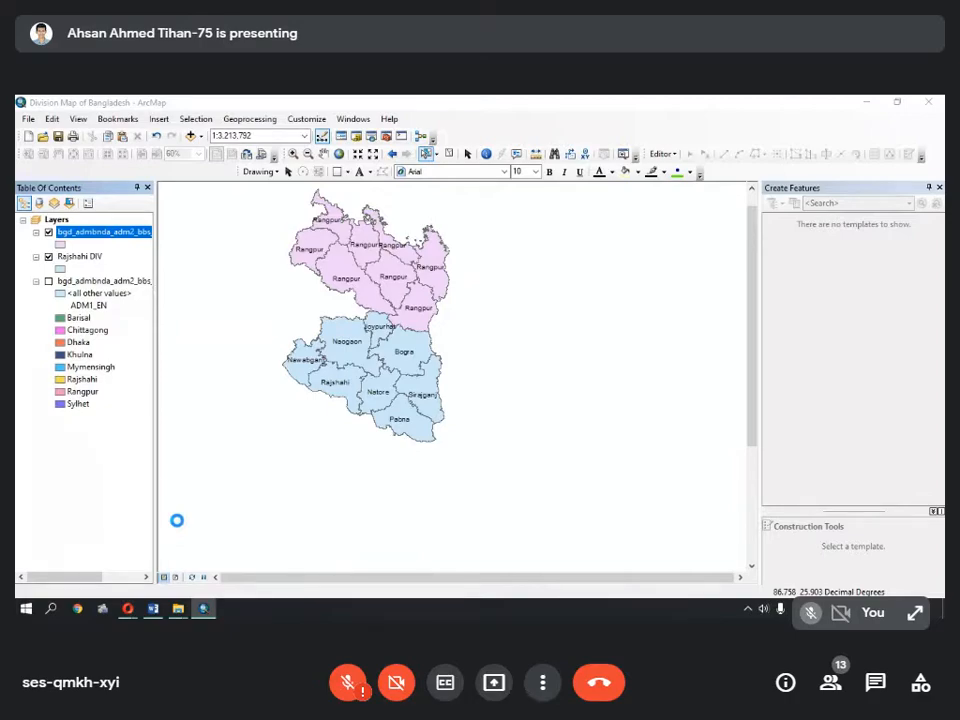
mouse_move(127, 608)
left_click(97, 521)
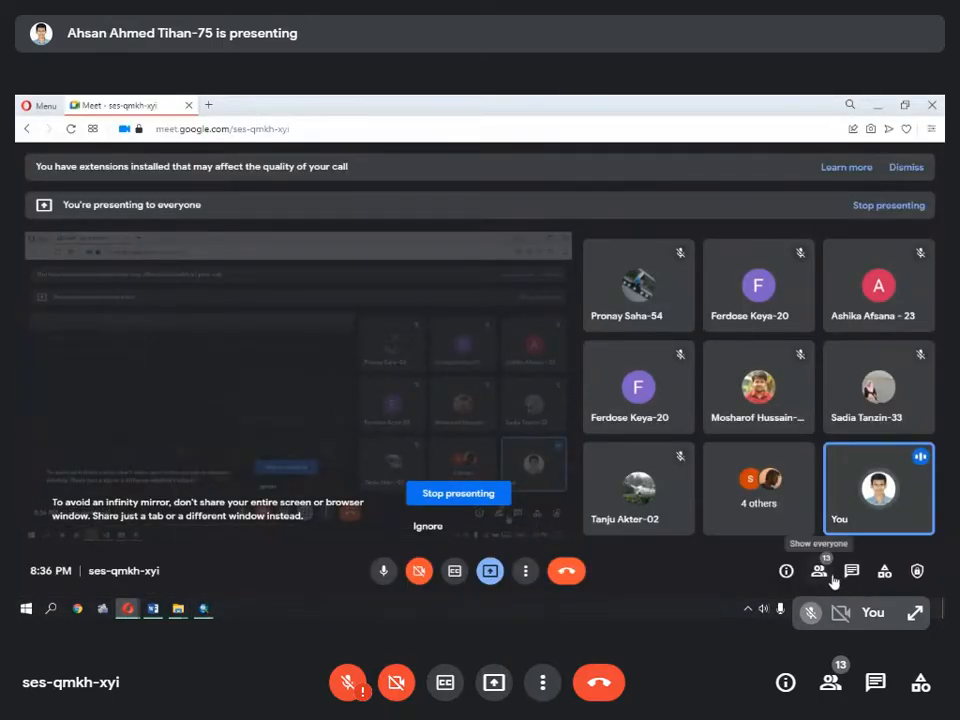
left_click(876, 106)
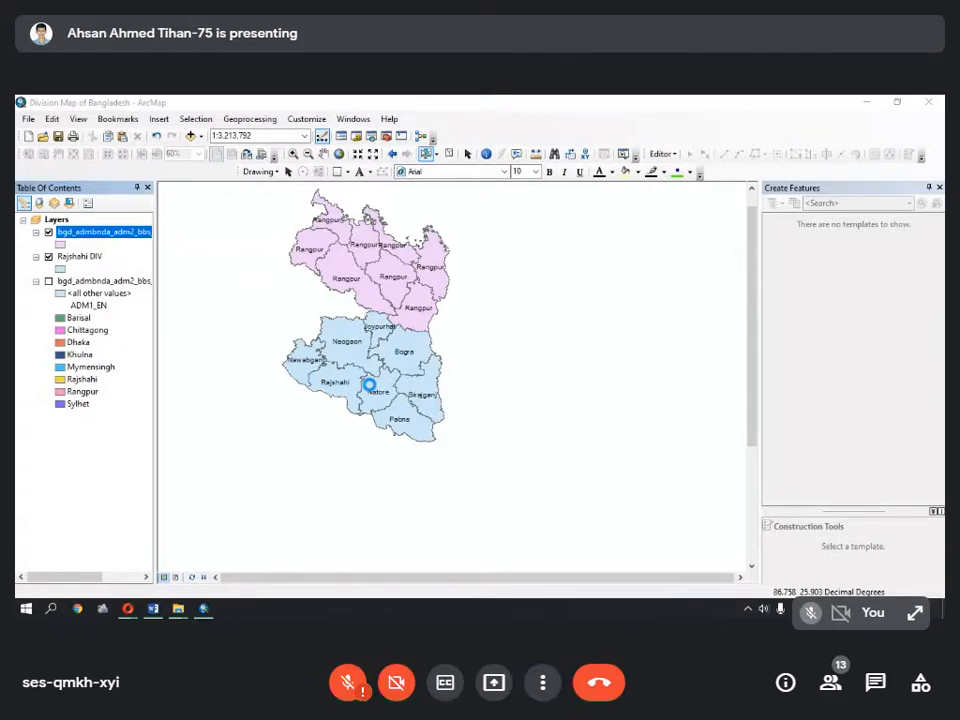
mouse_move(206, 609)
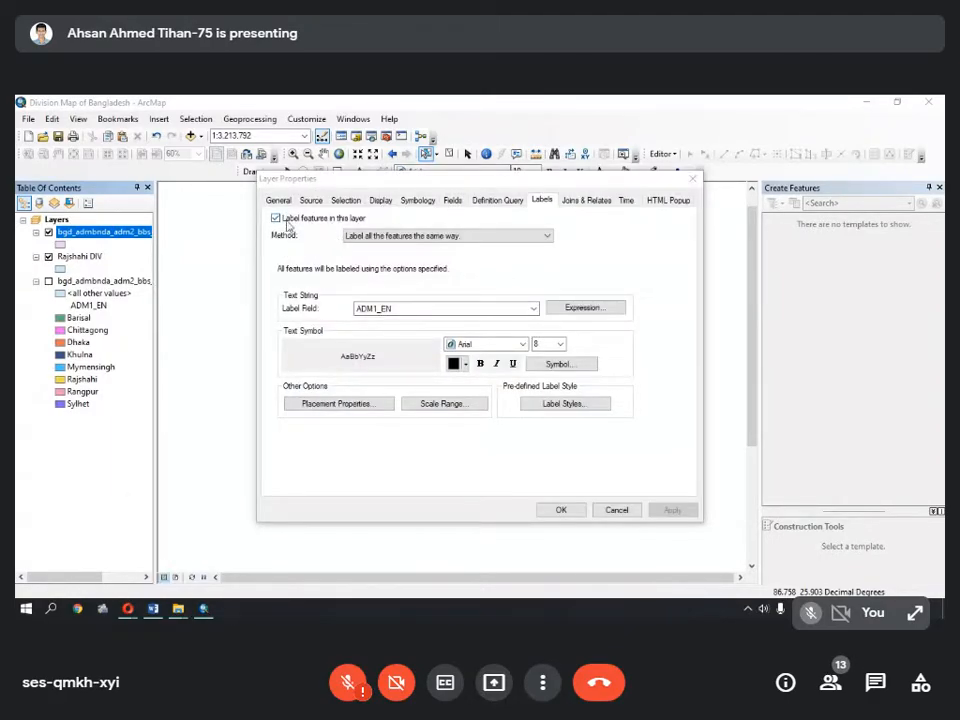
- Set the label field of the Rangpur selection layer to ADM2_EN so each district is labelled with its own name
left_click(384, 310)
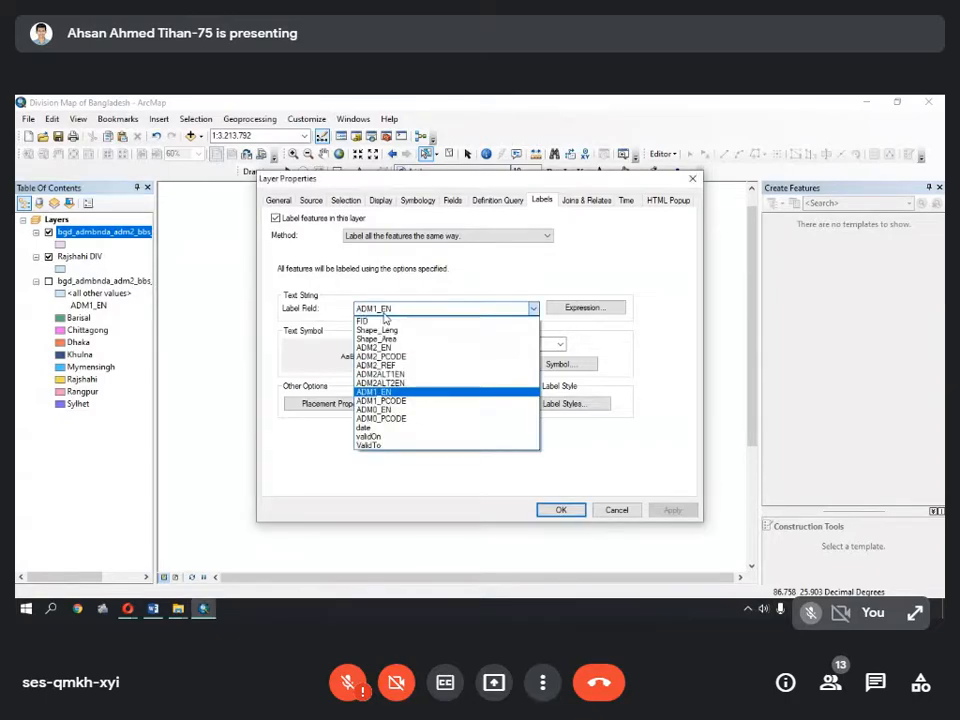
left_click(478, 184)
left_click_drag(485, 182, 700, 204)
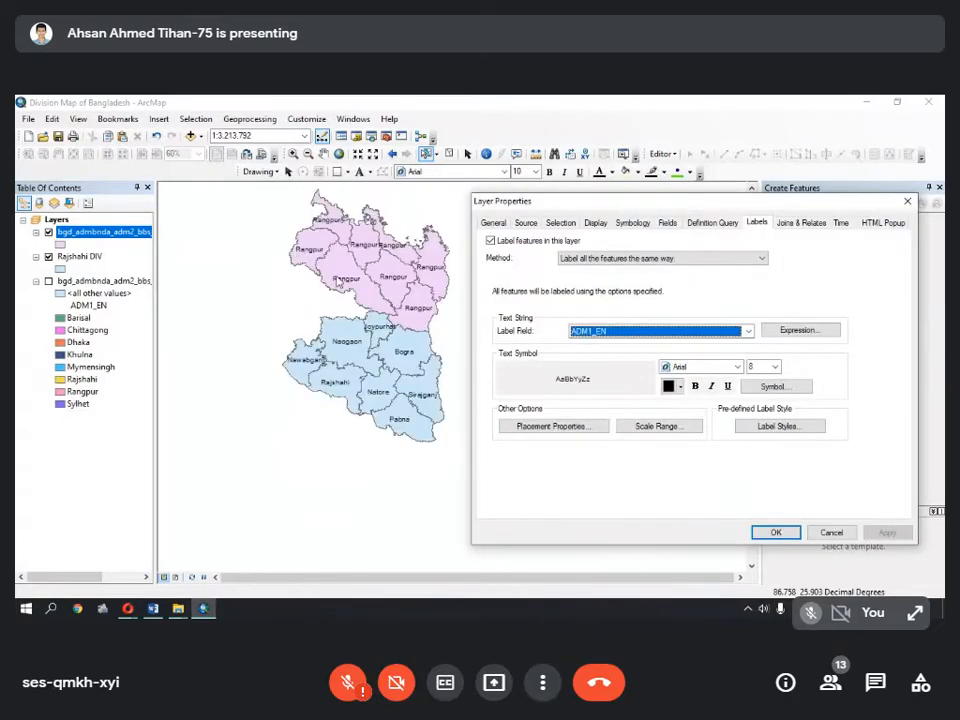
left_click(685, 333)
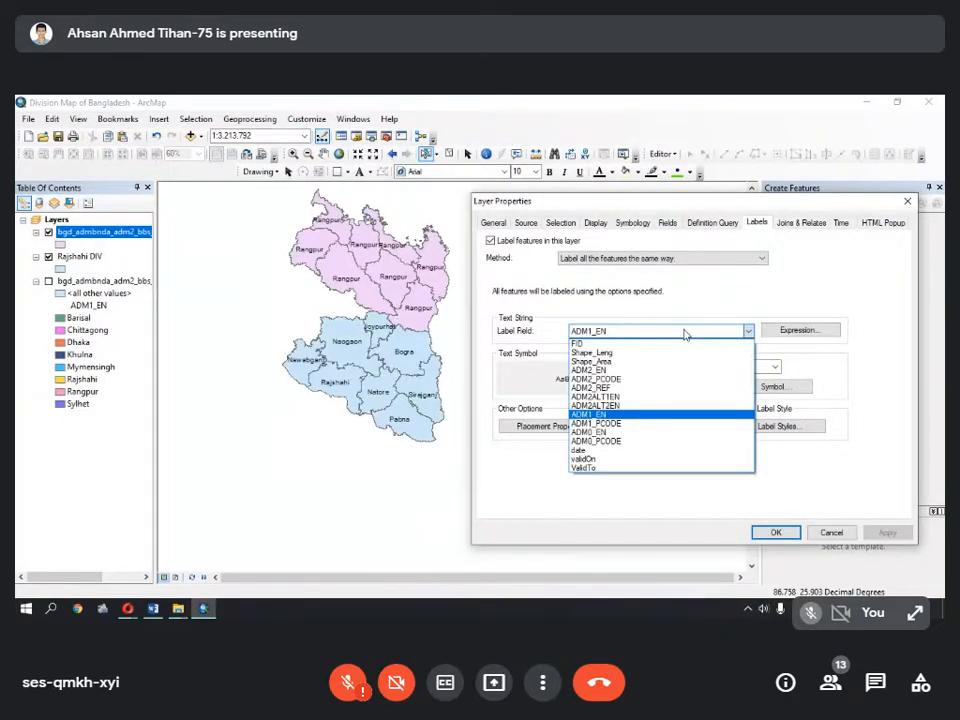
left_click(606, 372)
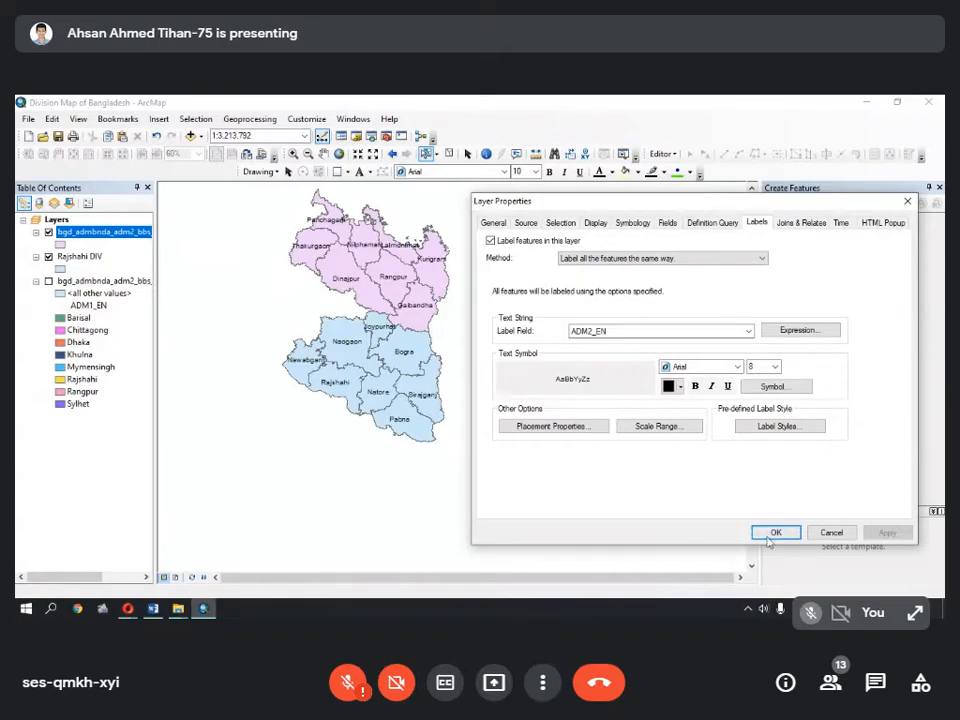
key("Return")
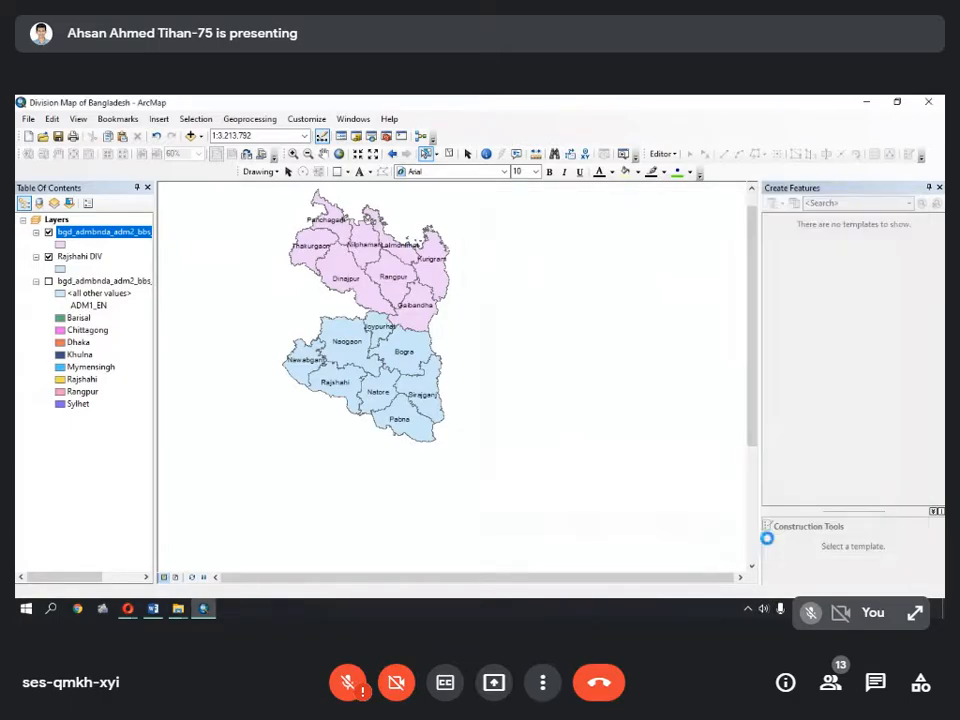
- View the Rangpur selection layer and the Rajshahi DIV layer one at a time, and show both together again
left_click(48, 257)
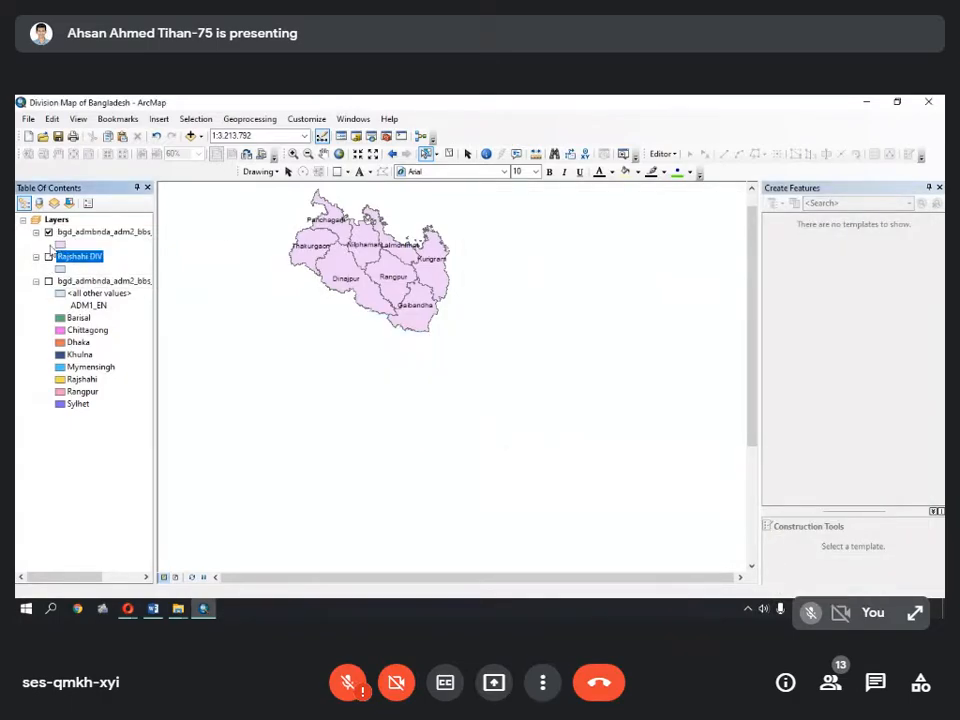
left_click(48, 232)
left_click(48, 257)
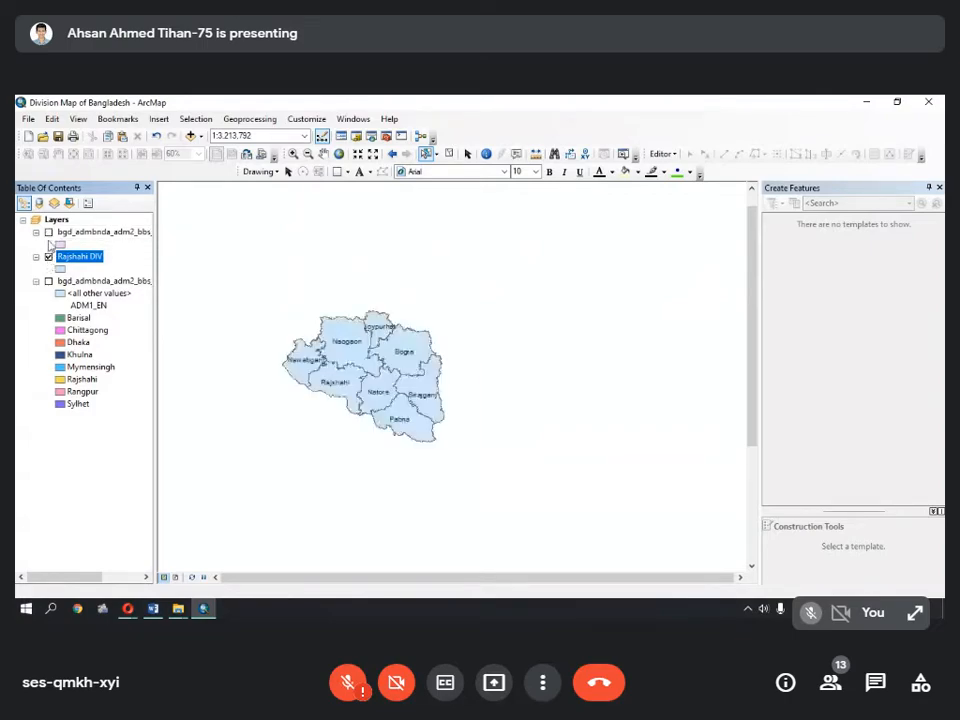
left_click(49, 233)
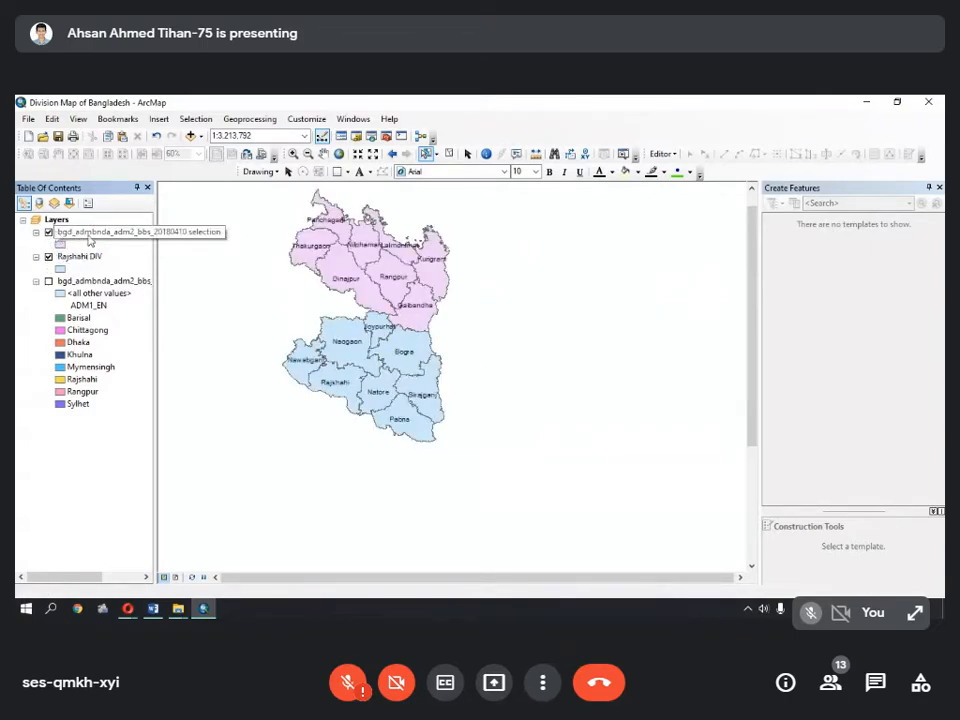
- Rename the layer bgd_admbnda_adm2_bbs_20180410 selection as Rangpur DIV
left_click(94, 232)
left_click(94, 233)
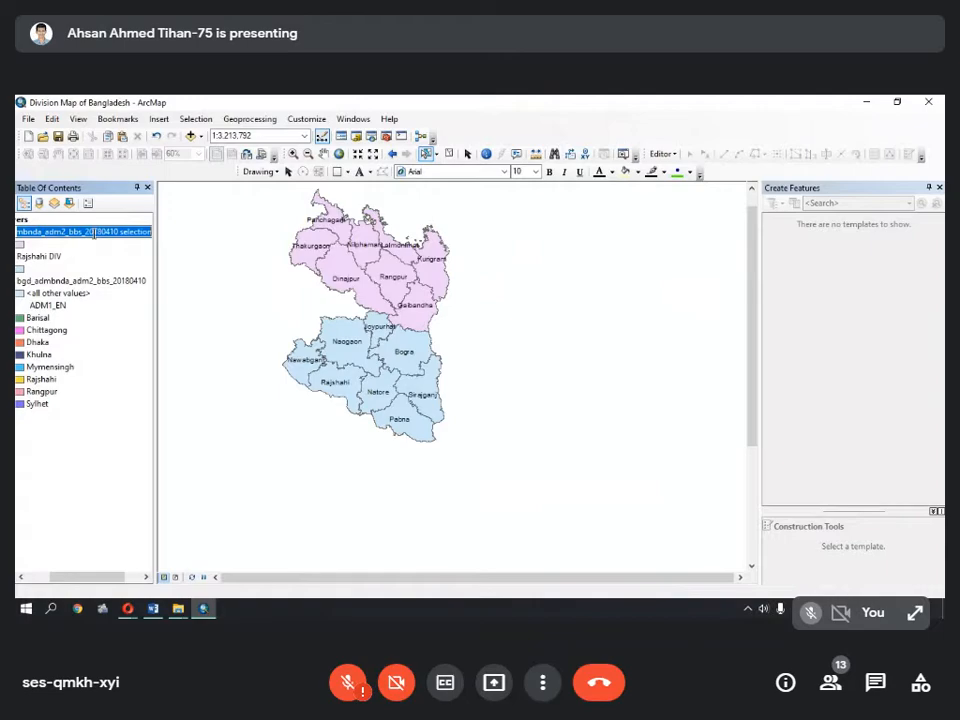
type("Rangpur DI")
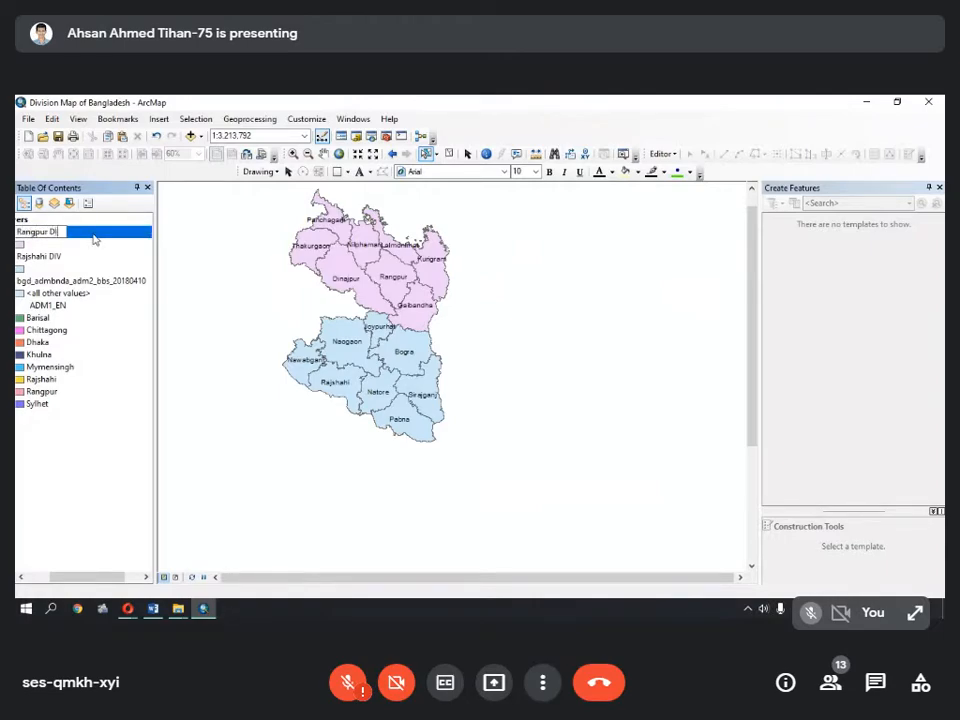
type("V")
key("Return")
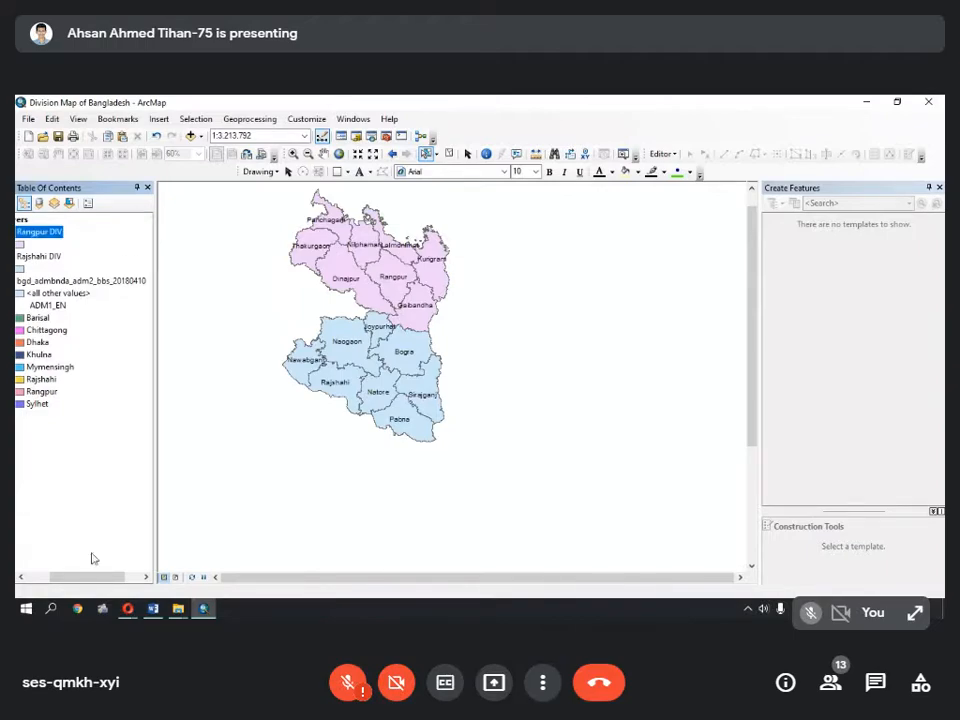
left_click_drag(94, 578, 67, 578)
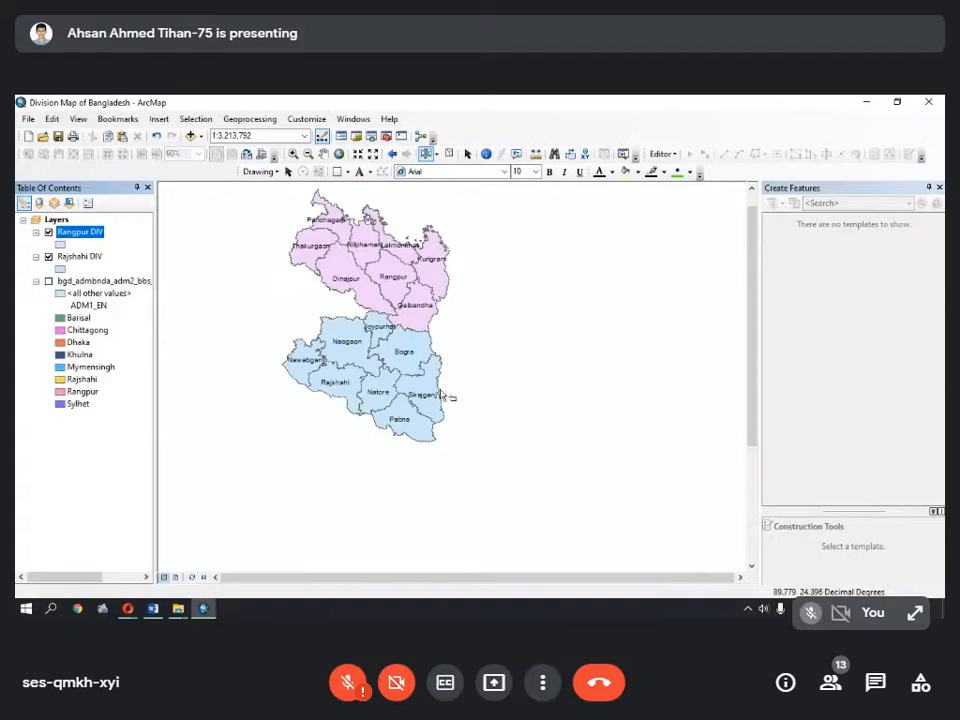
- Hide and show Rajshahi DIV and Rangpur DIV in turn to check the combined map, leaving both layers visible
left_click(48, 257)
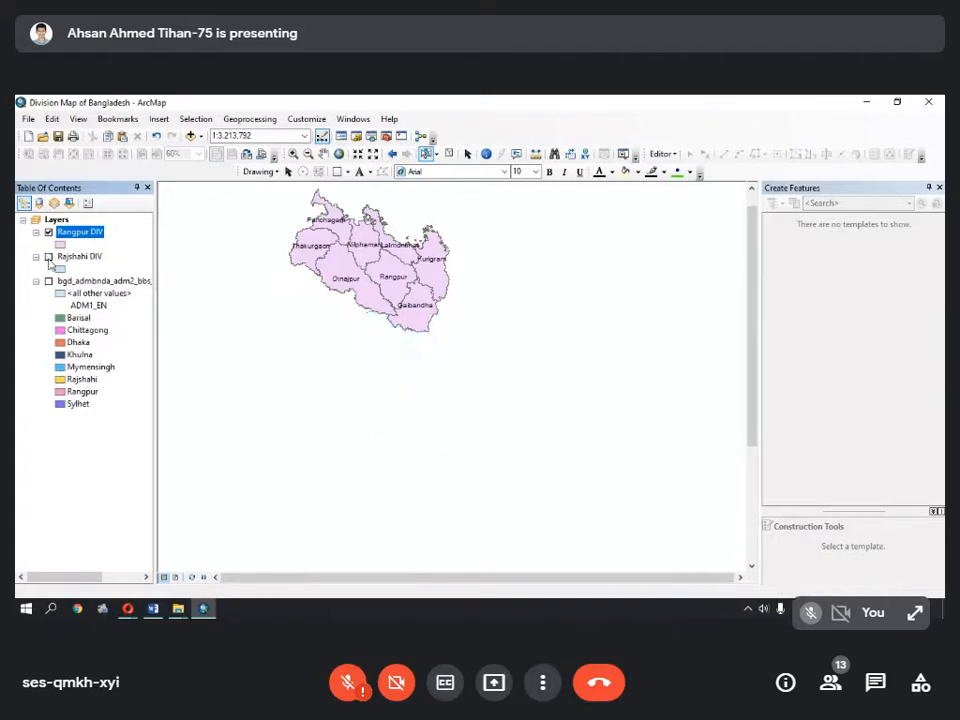
left_click(48, 257)
left_click(48, 232)
left_click(48, 232)
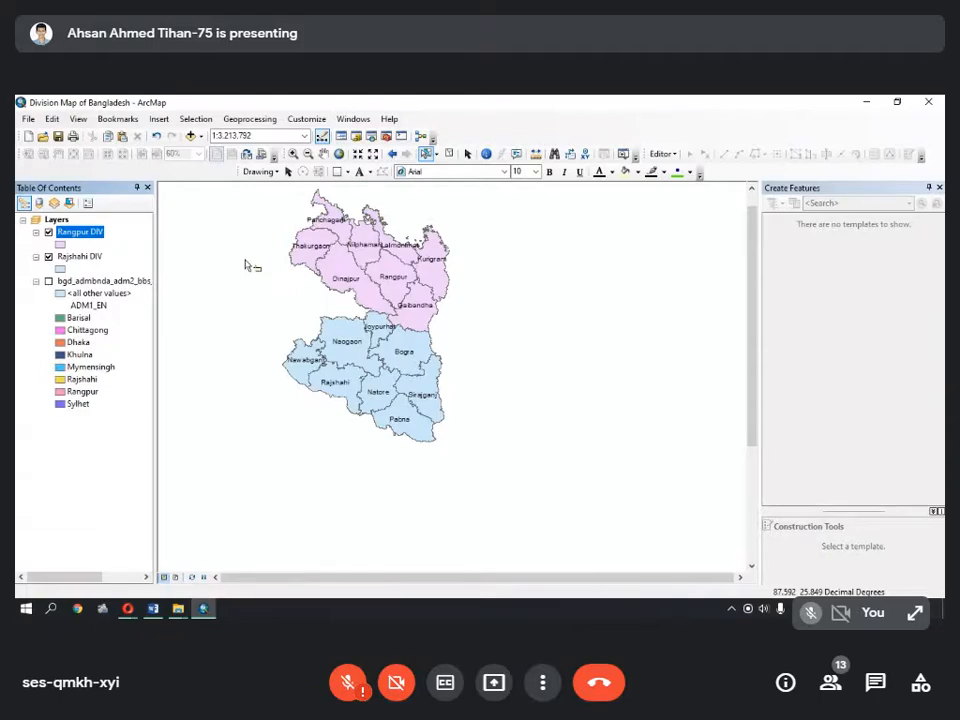
- Switch to the GIS Question document in Word, read the third question on the combined Rangpur and Rajshahi map, and return to ArcMap
left_click(155, 610)
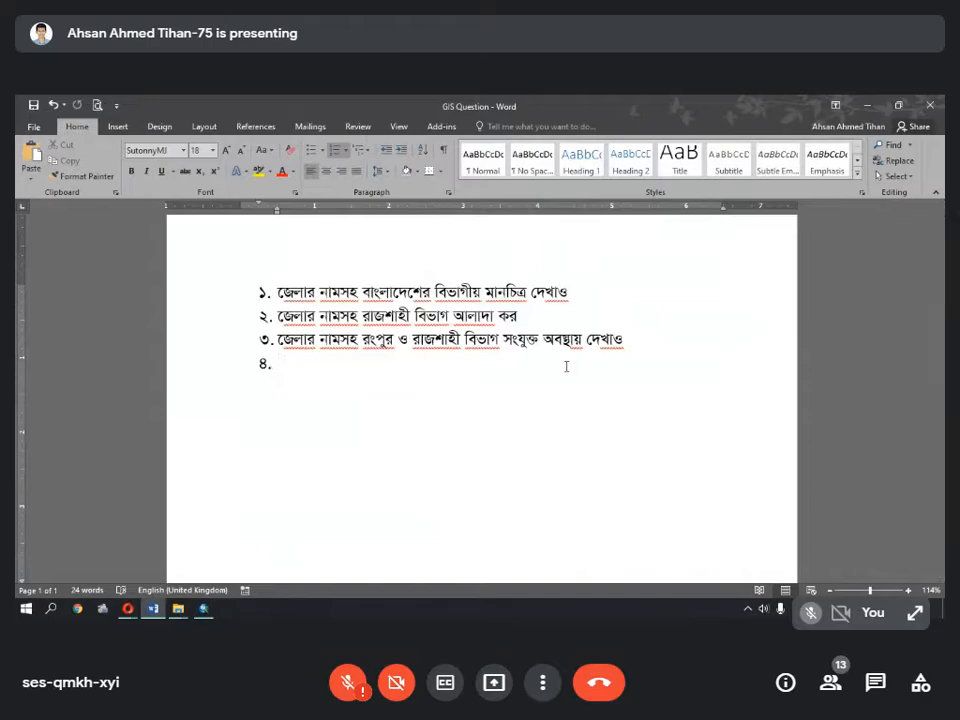
left_click(866, 103)
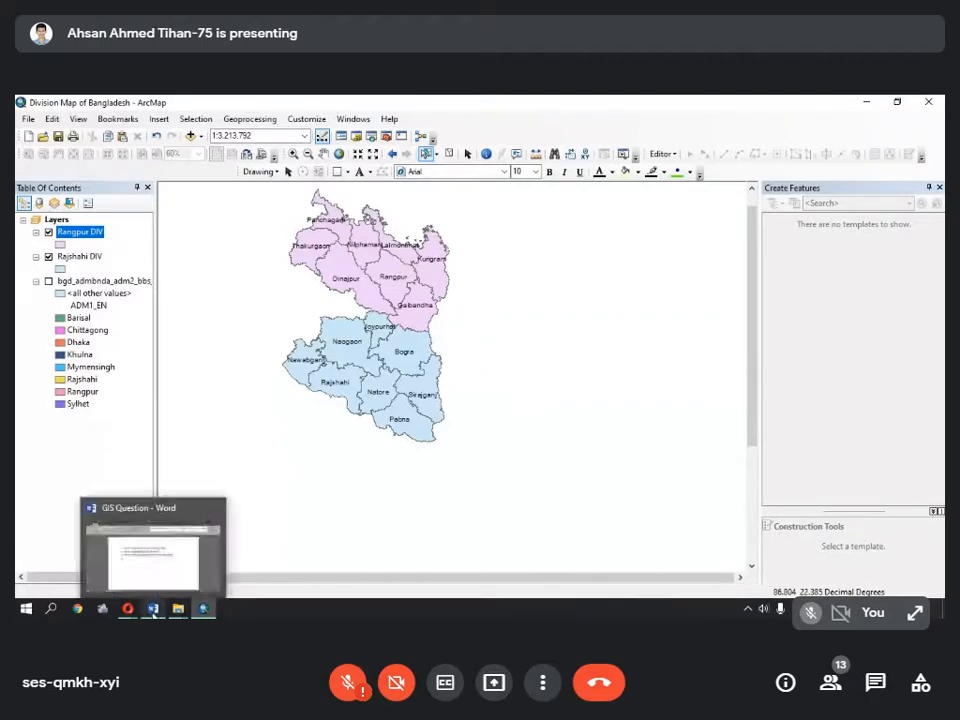
left_click(153, 608)
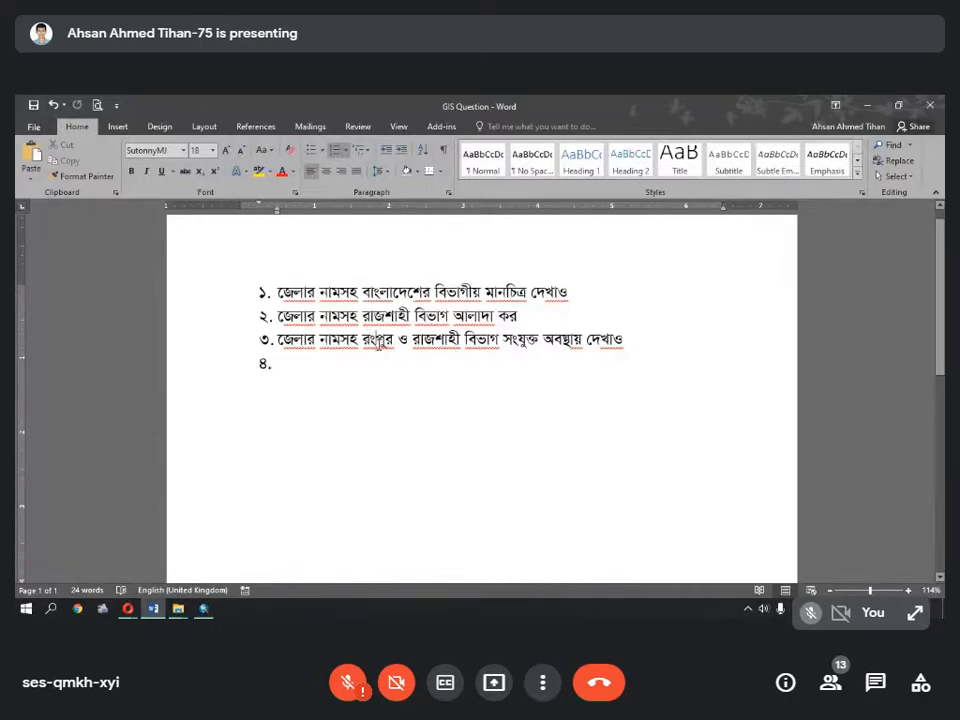
double_click(437, 340)
left_click(554, 420)
left_click(869, 102)
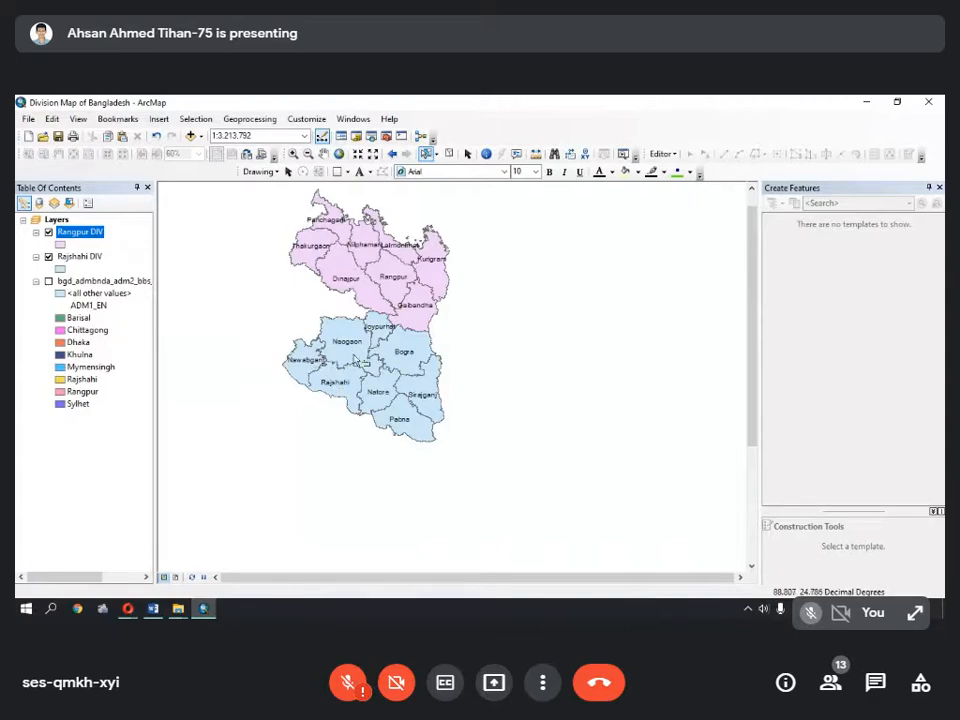
- Select sample districts on the Rajshahi and Rangpur maps, including Pabna, Rangpur and Gaibandha, and clear the selection
left_click(350, 345)
left_click(402, 366)
left_click(400, 415)
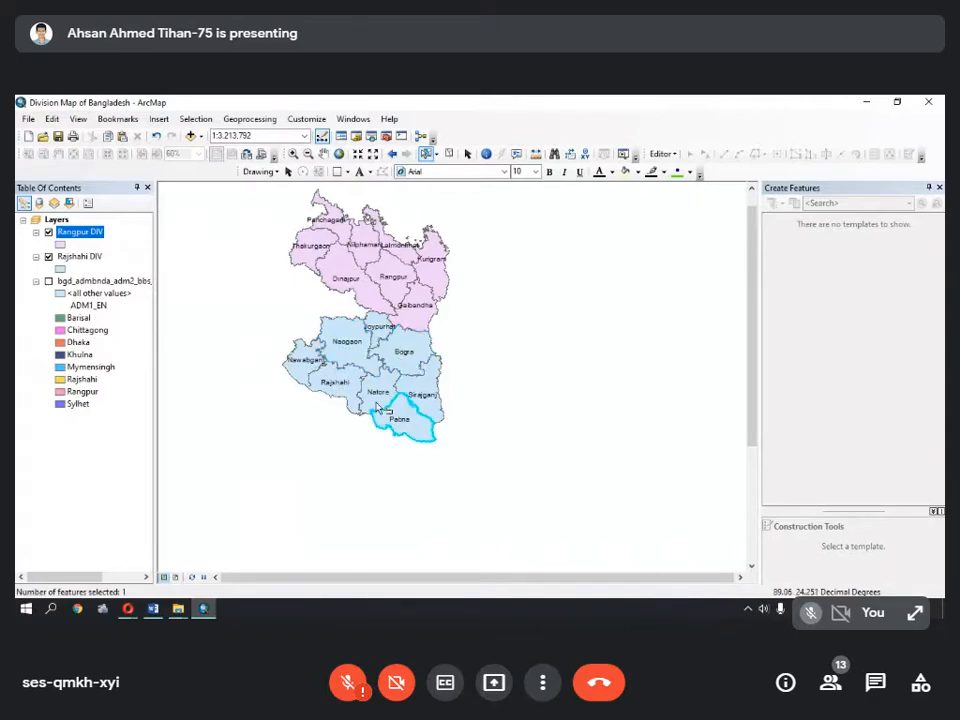
left_click(335, 385)
left_click(410, 285)
left_click(186, 120)
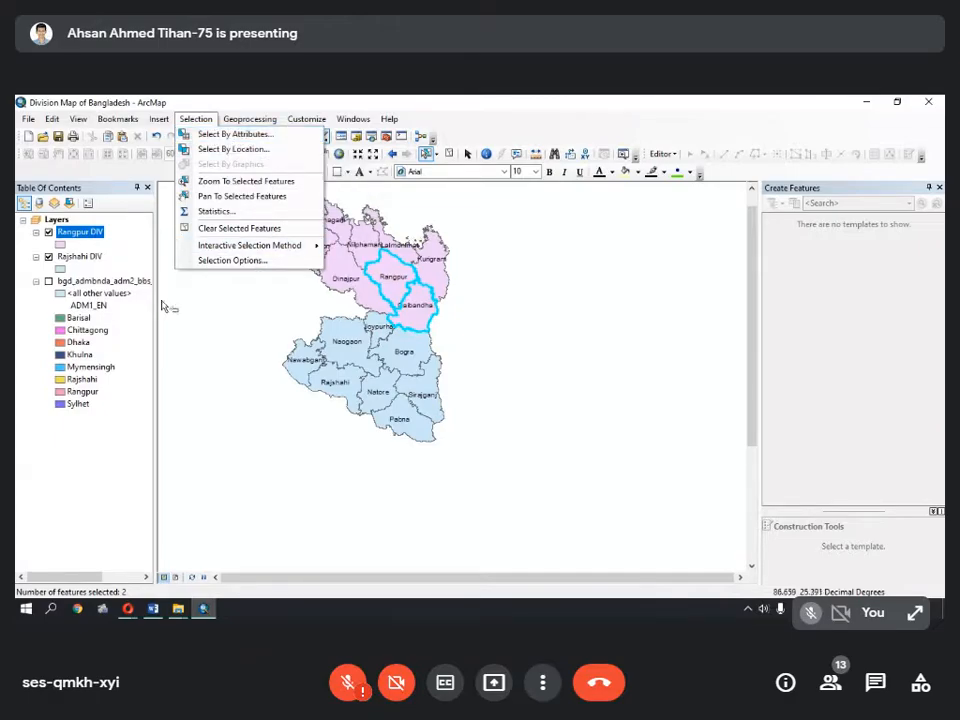
left_click(251, 339)
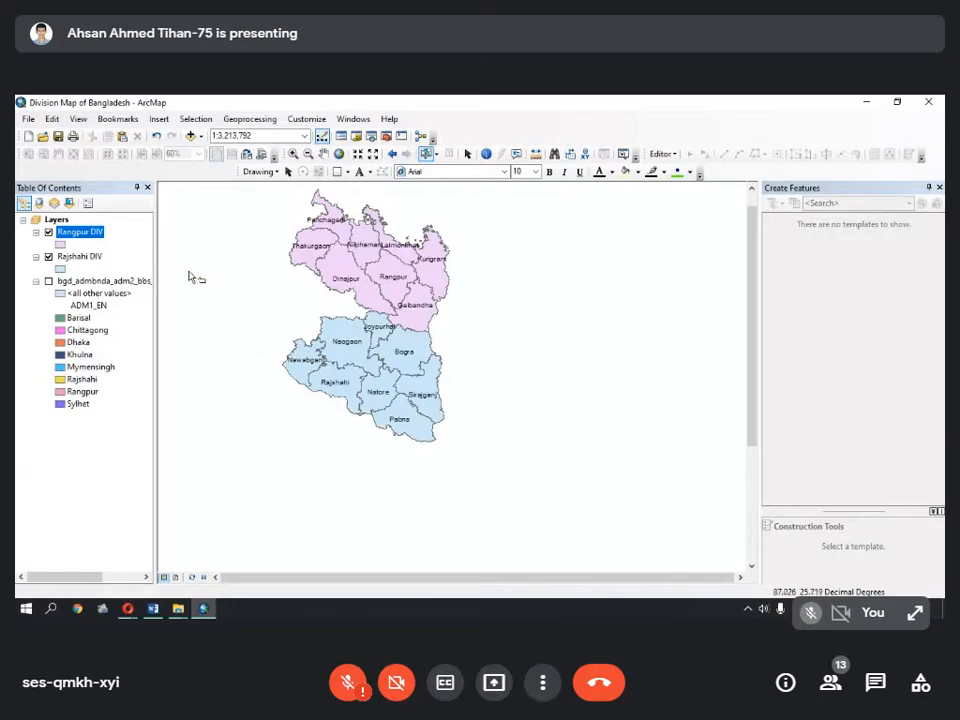
- Open the Merge tool and add Rangpur DIV and Rajshahi DIV as its input datasets
left_click(250, 119)
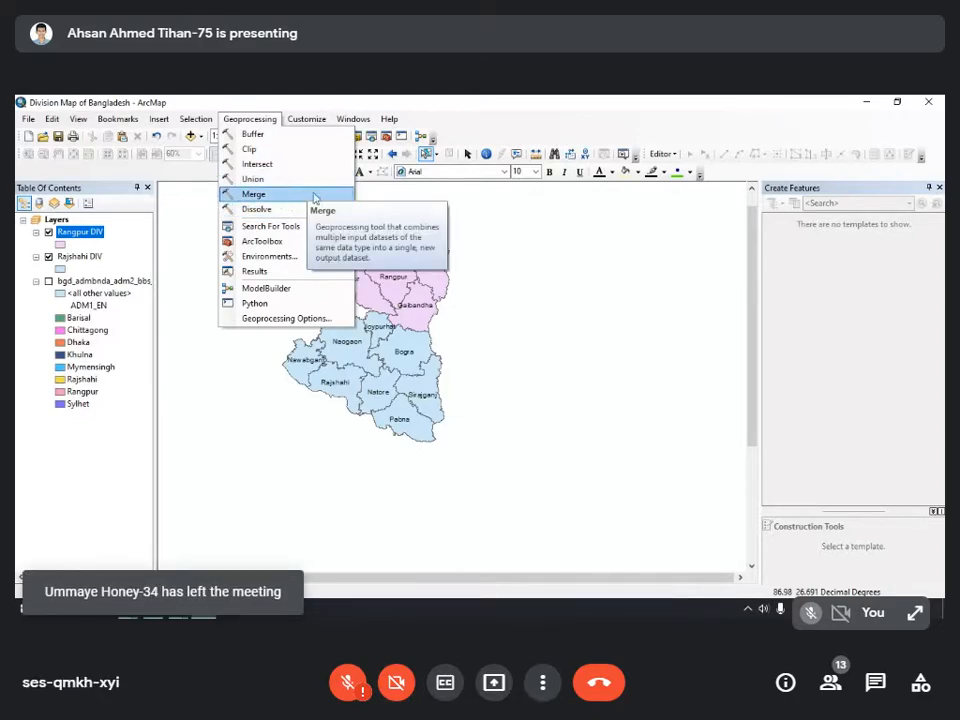
left_click(240, 120)
left_click(238, 121)
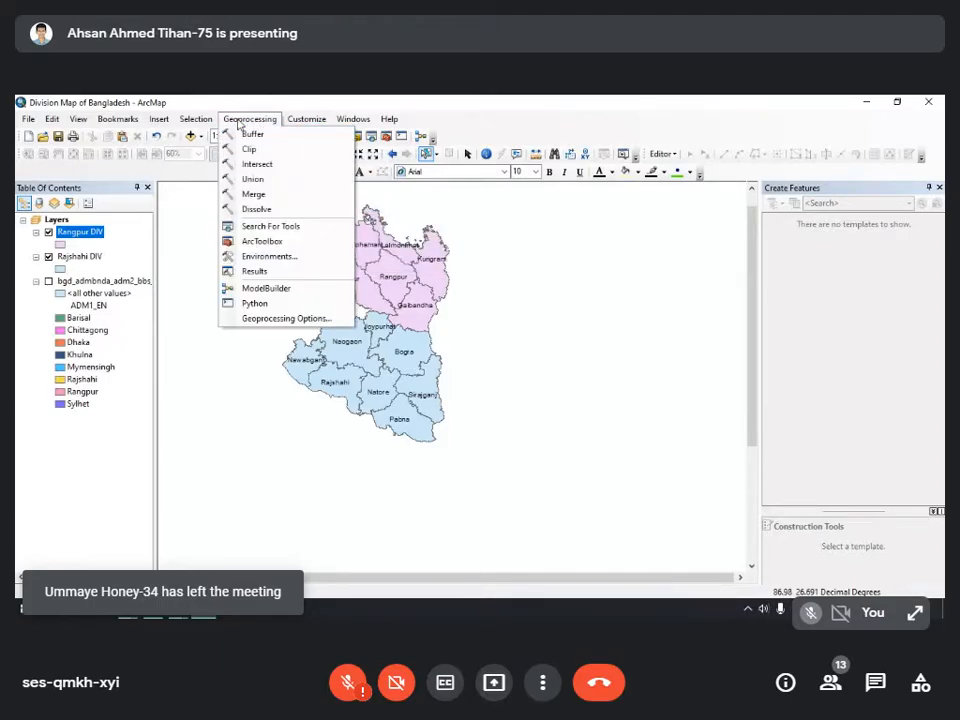
left_click(255, 194)
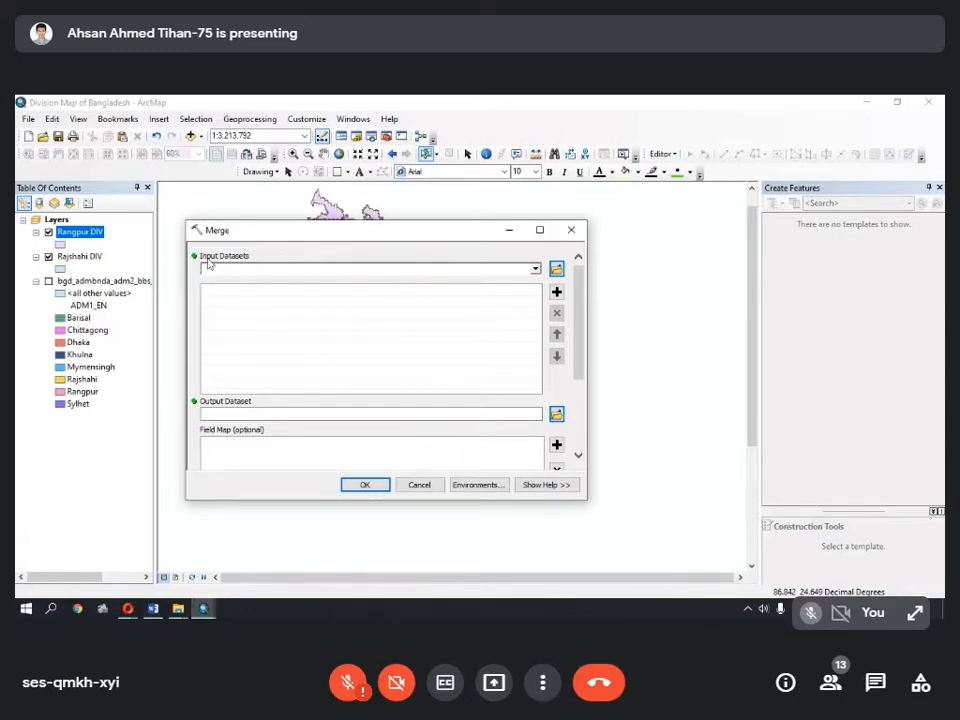
left_click(536, 271)
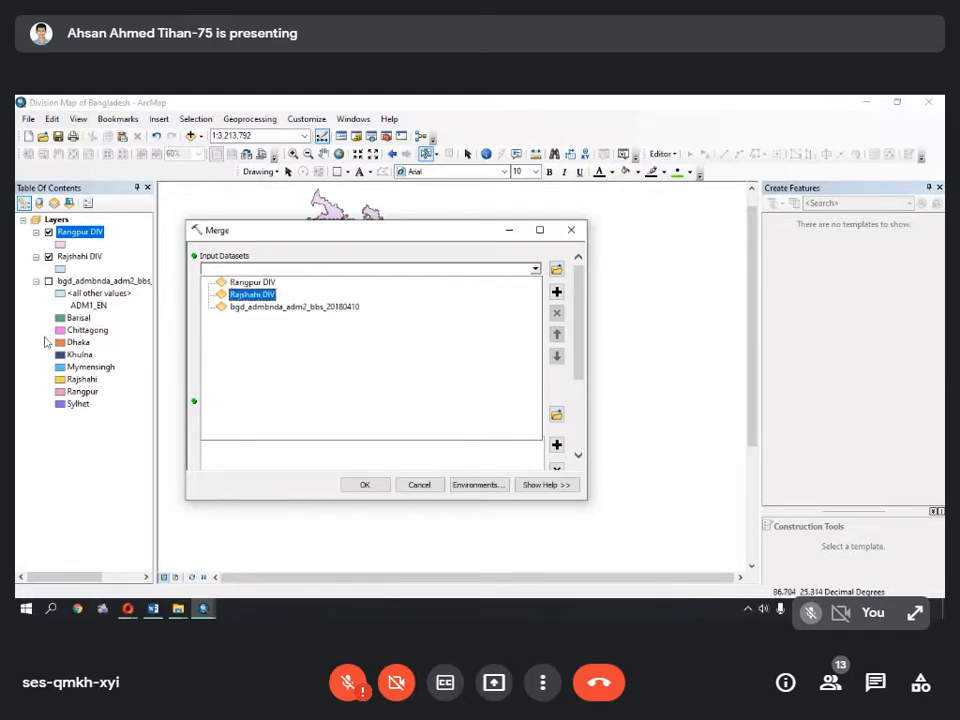
left_click(259, 284)
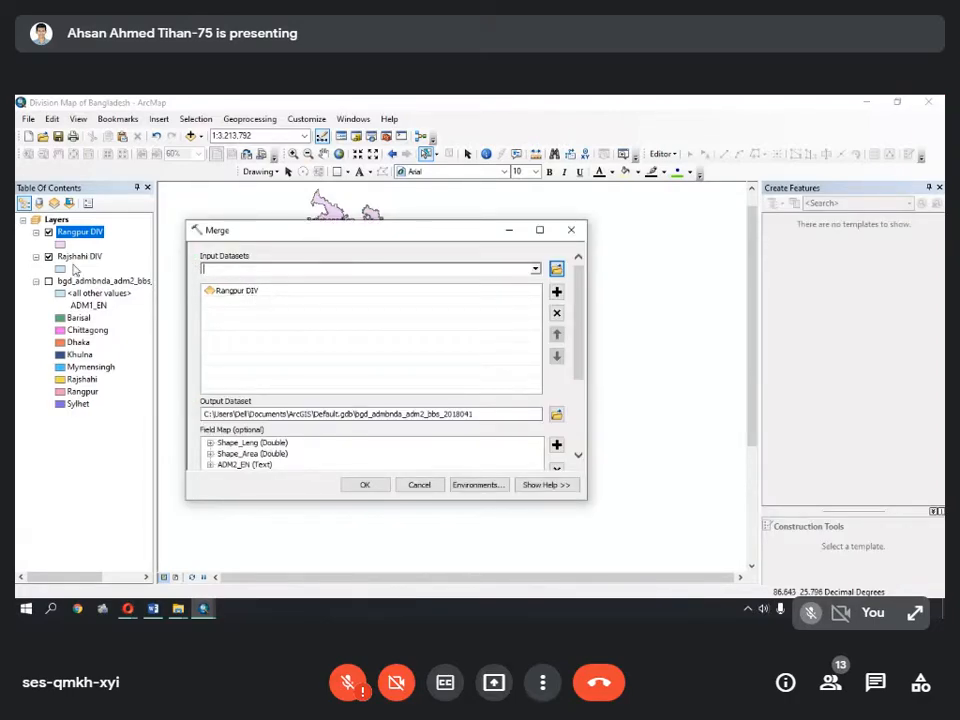
left_click(535, 270)
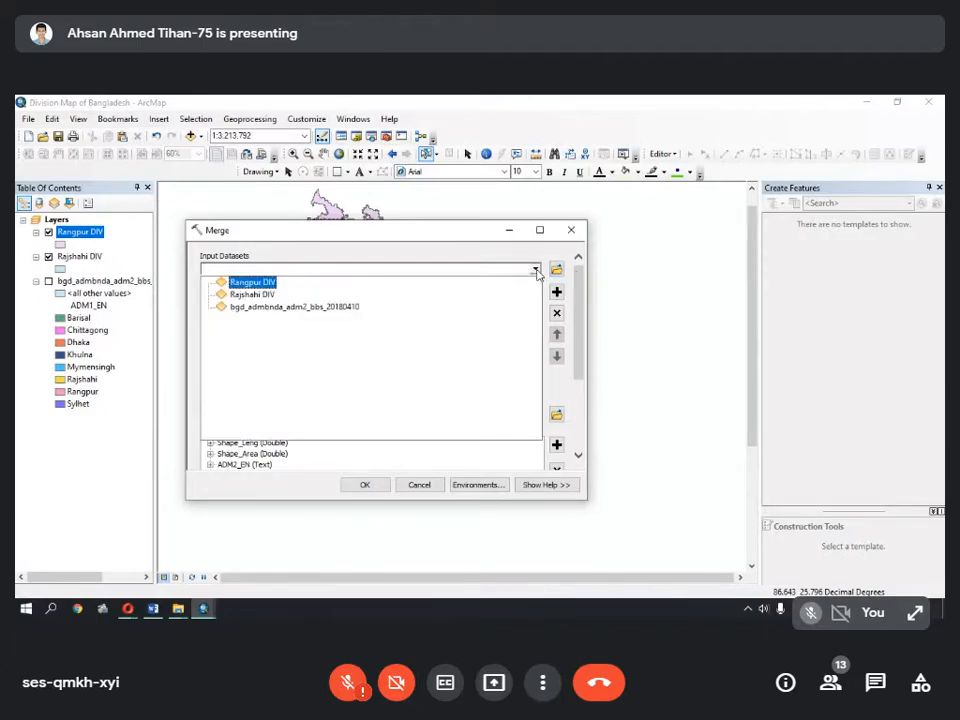
left_click(253, 294)
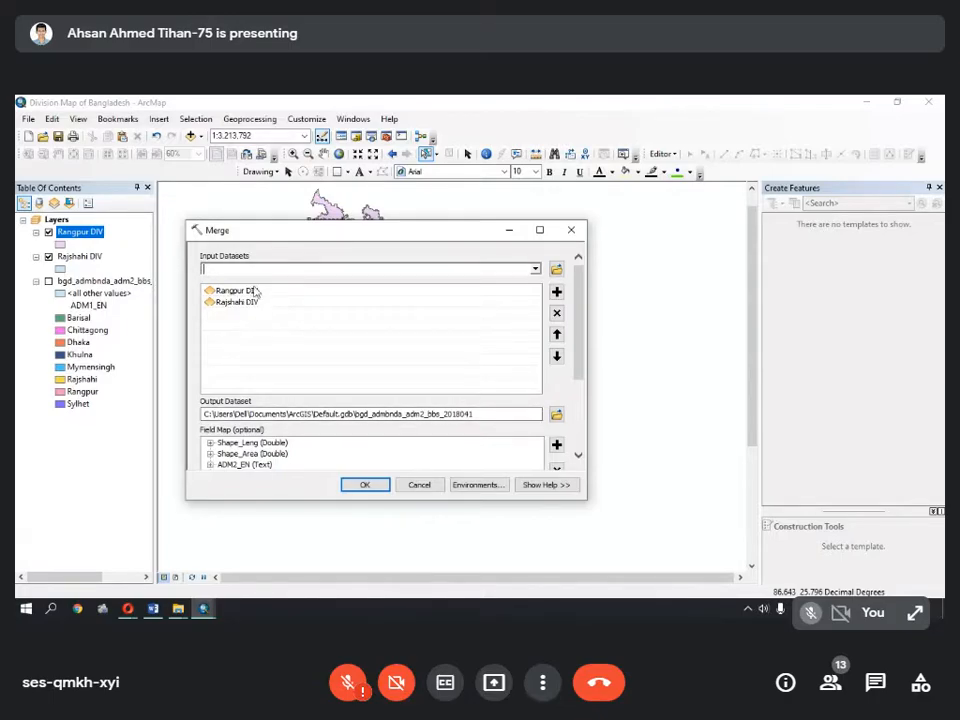
left_click_drag(282, 233, 324, 249)
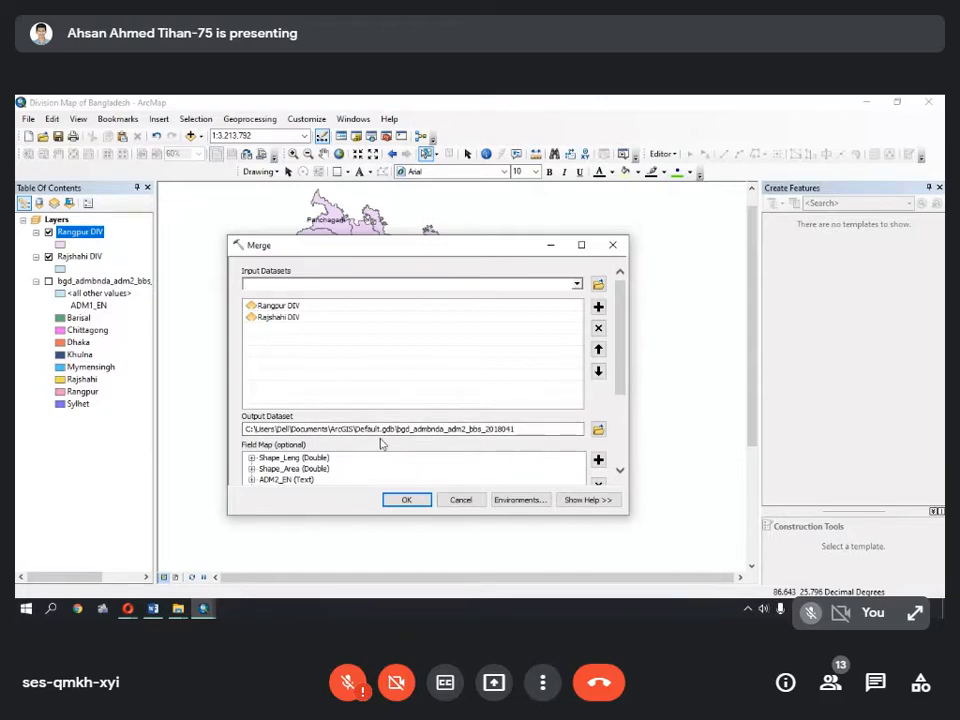
- Browse the practice, GIS Data and home folders for a location to save the merged output dataset
left_click(599, 430)
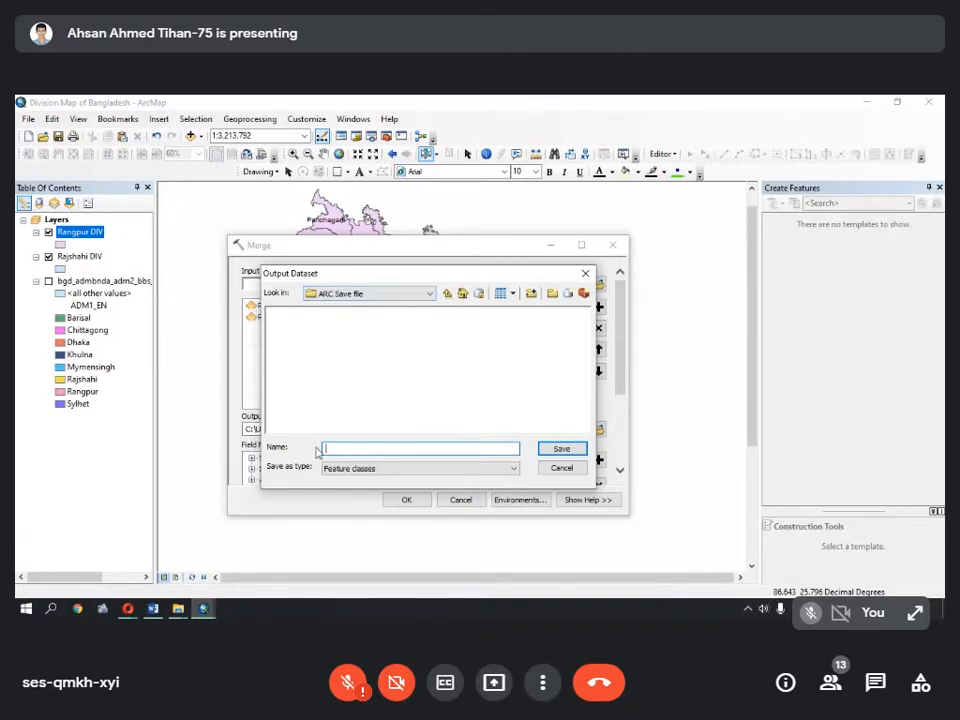
left_click(447, 294)
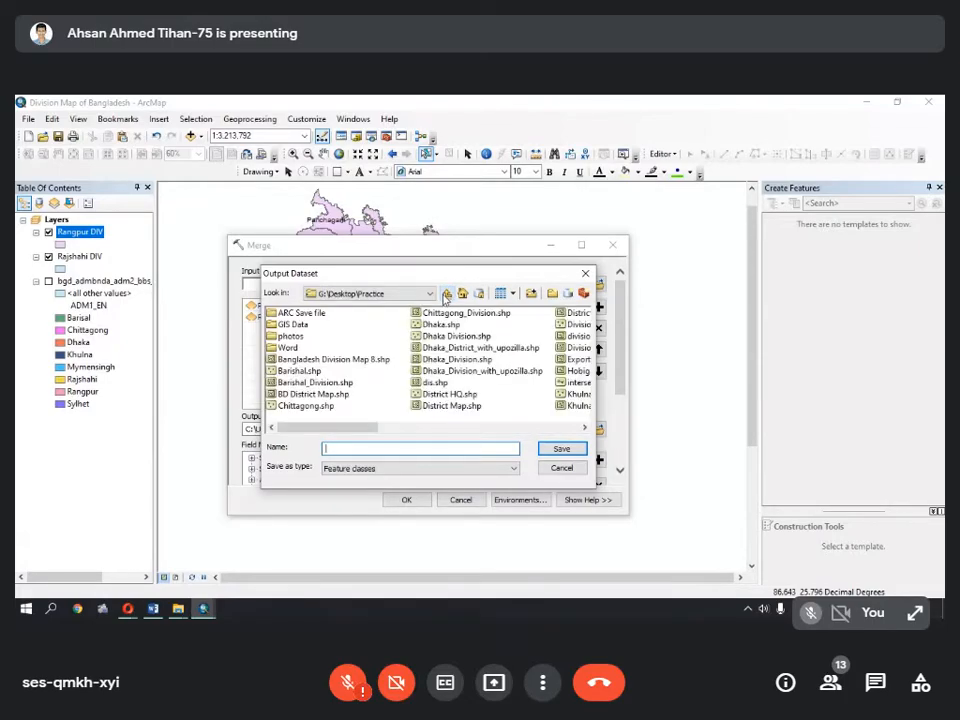
left_click(376, 294)
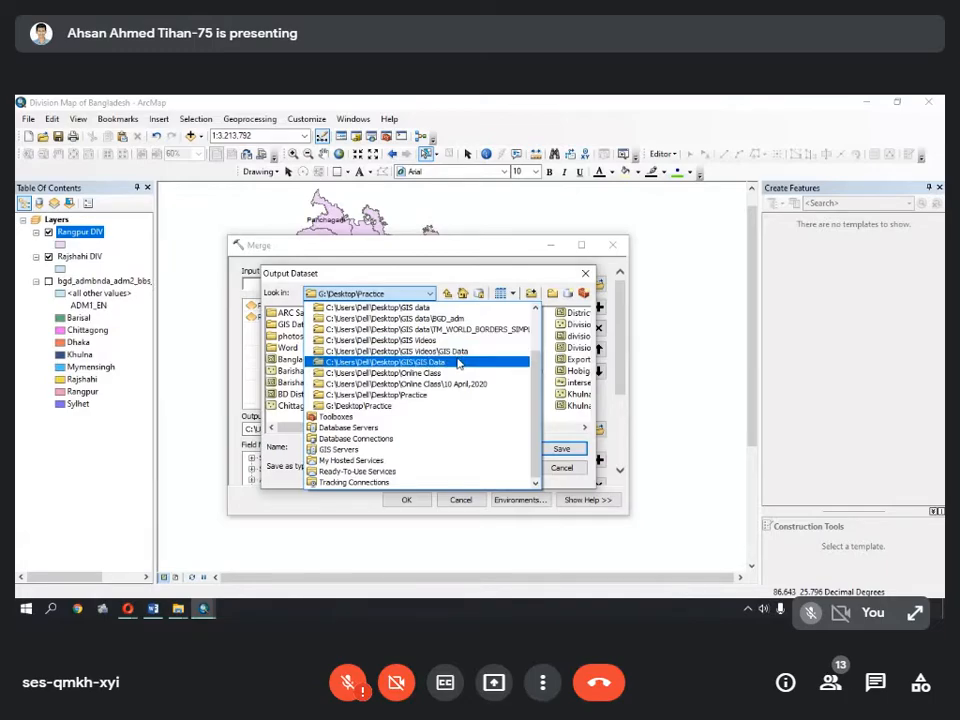
left_click(458, 363)
left_click(447, 293)
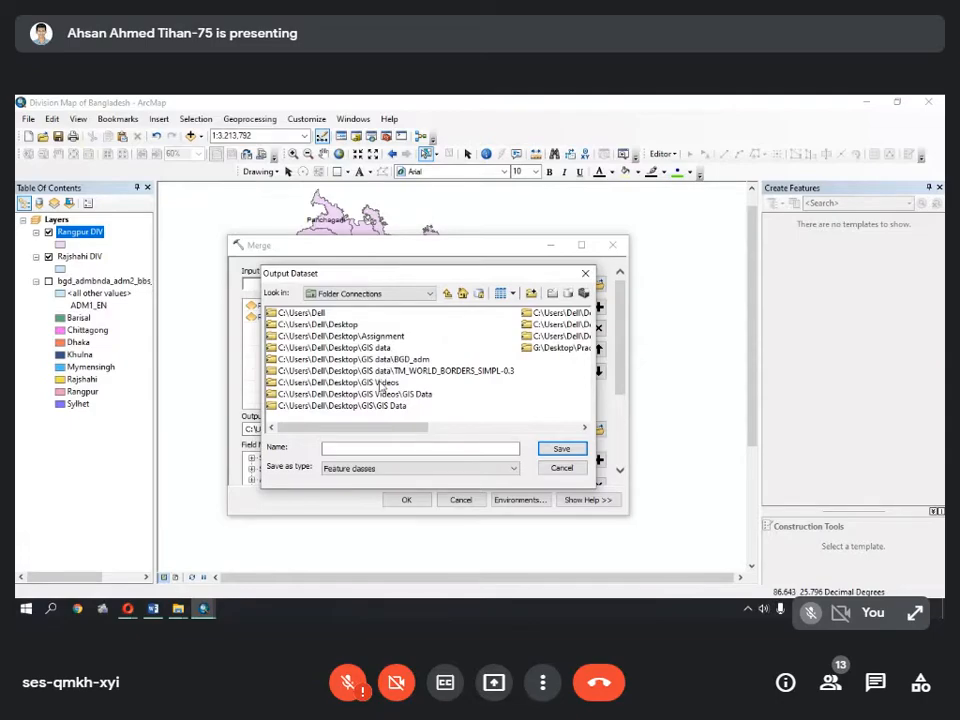
left_click(368, 293)
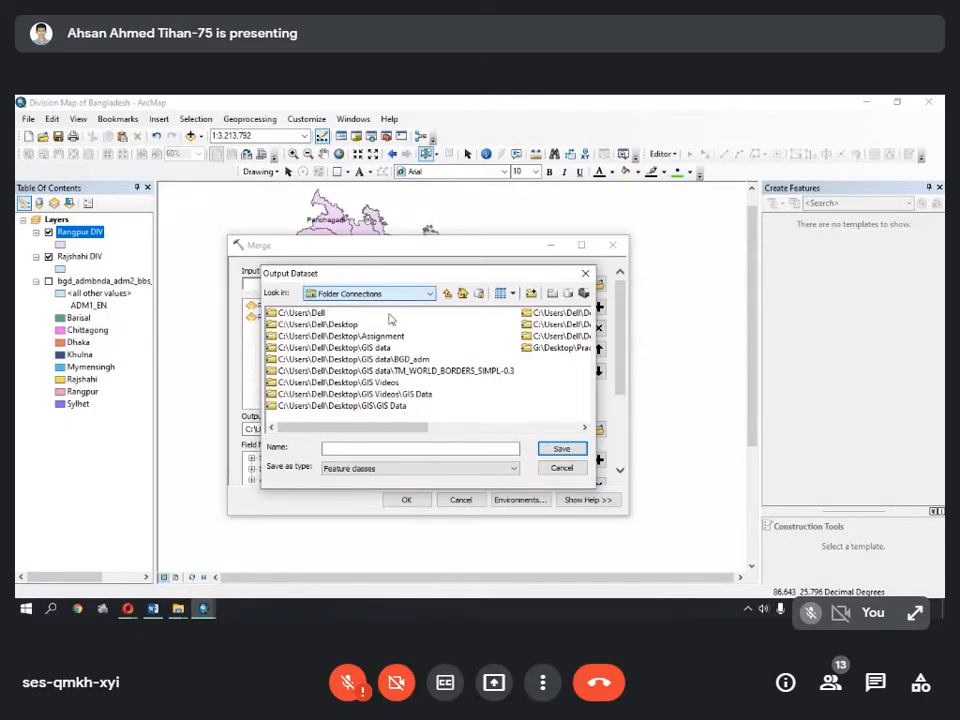
left_click(386, 298)
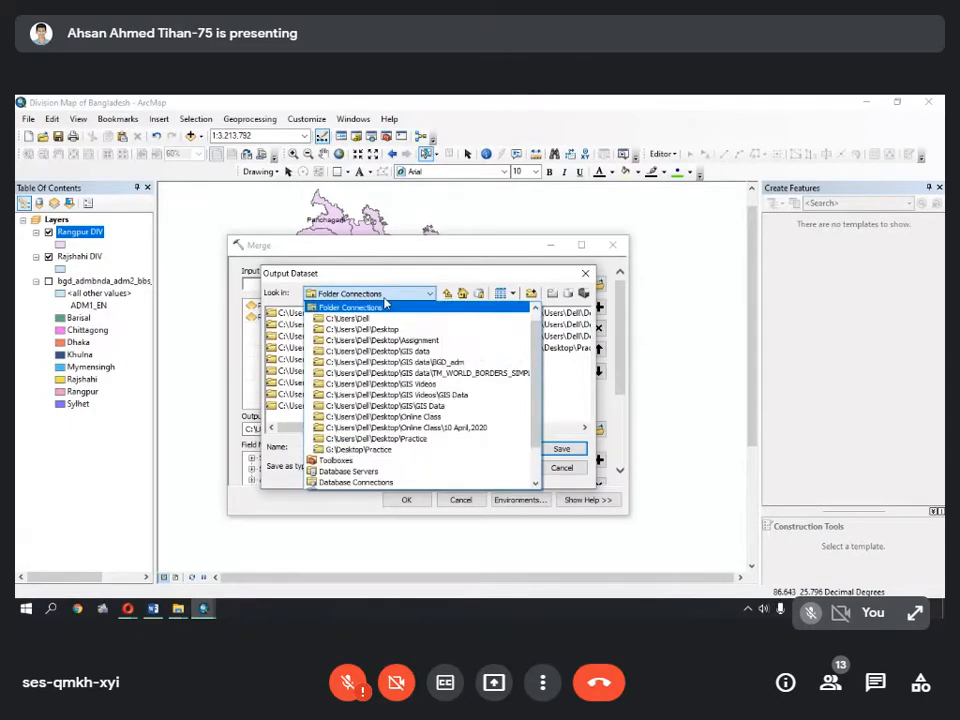
left_click(433, 409)
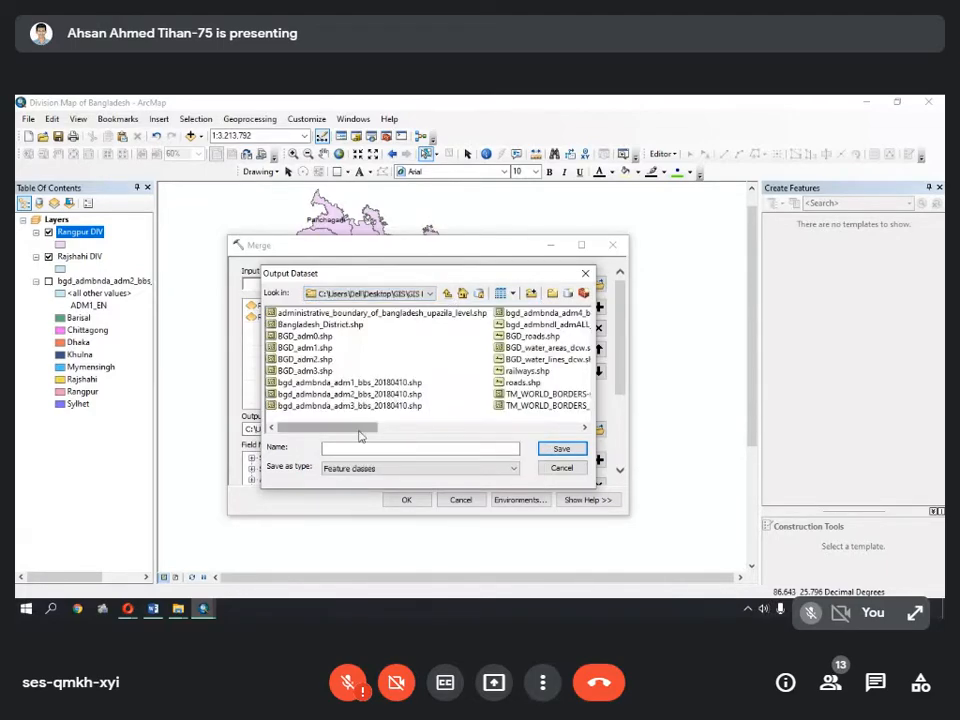
scroll(390, 436, "right", 5)
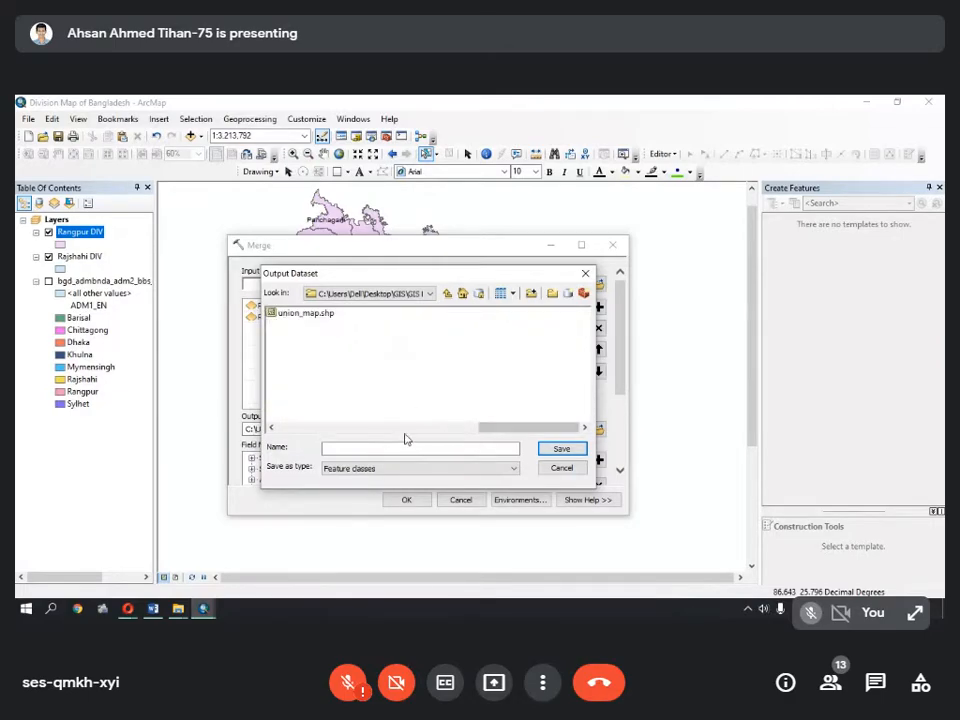
left_click(463, 293)
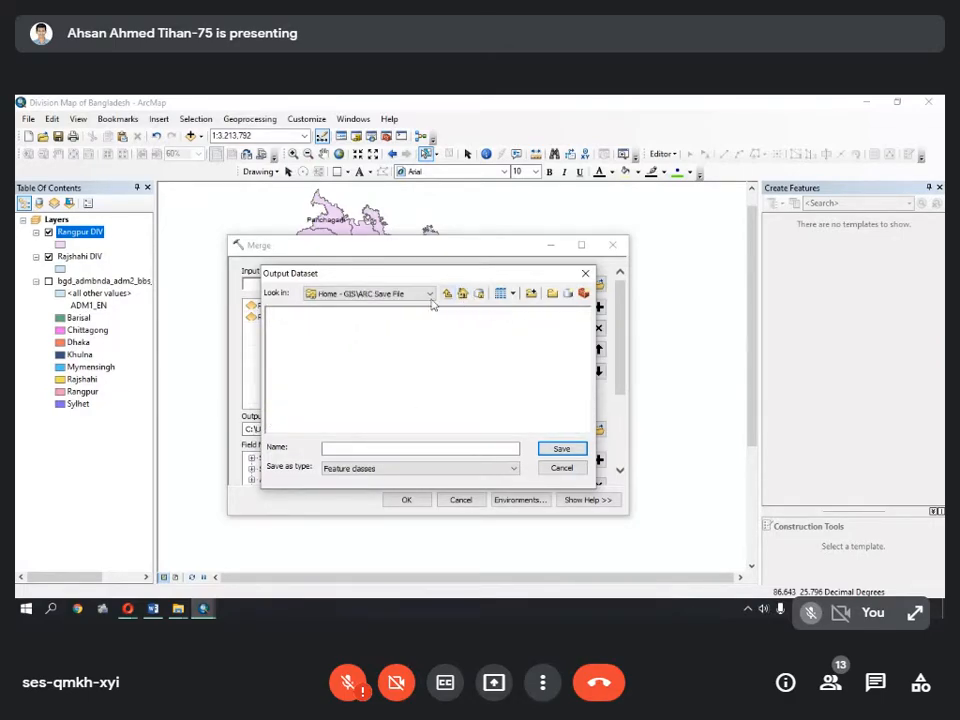
- Connect the GIS folder on the Desktop and use it as the location for the merge output
left_click(430, 298)
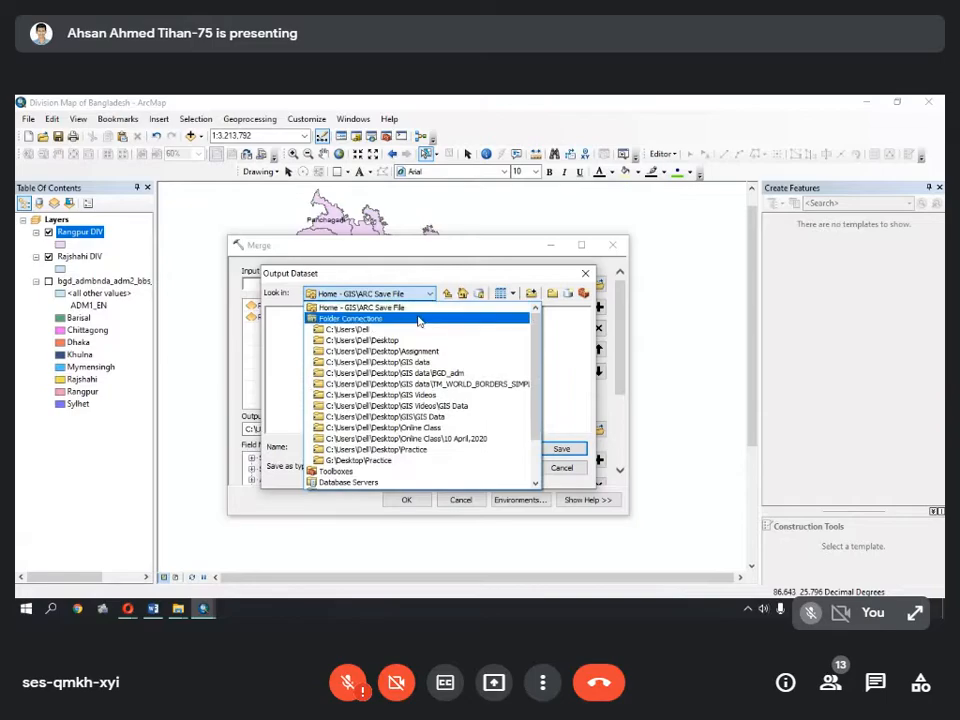
left_click(536, 298)
left_click(532, 295)
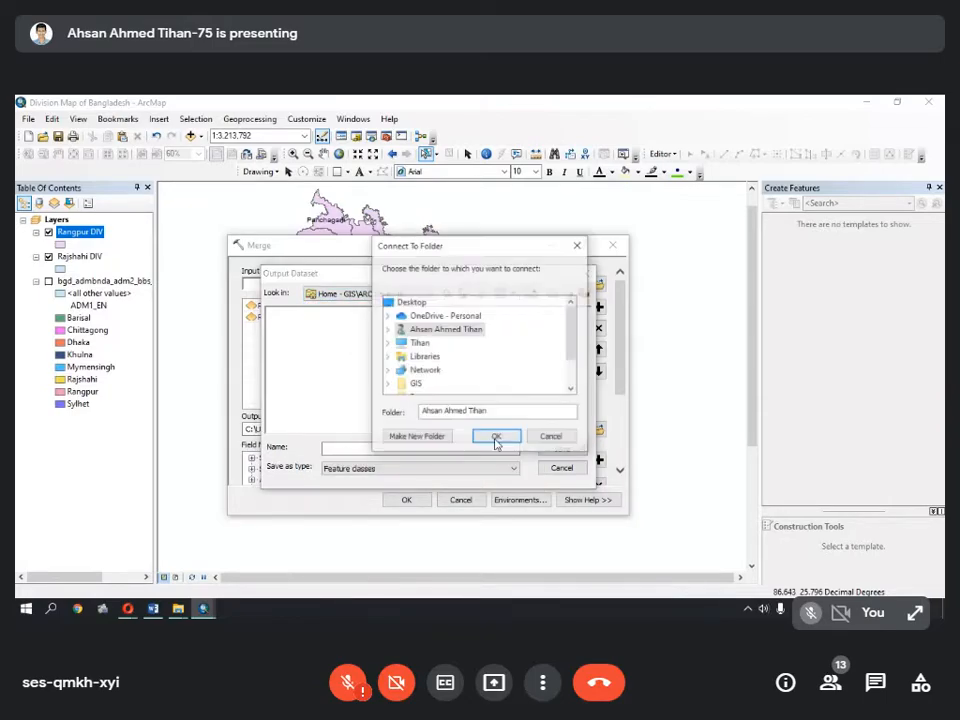
scroll(458, 324, "down", 1)
double_click(418, 344)
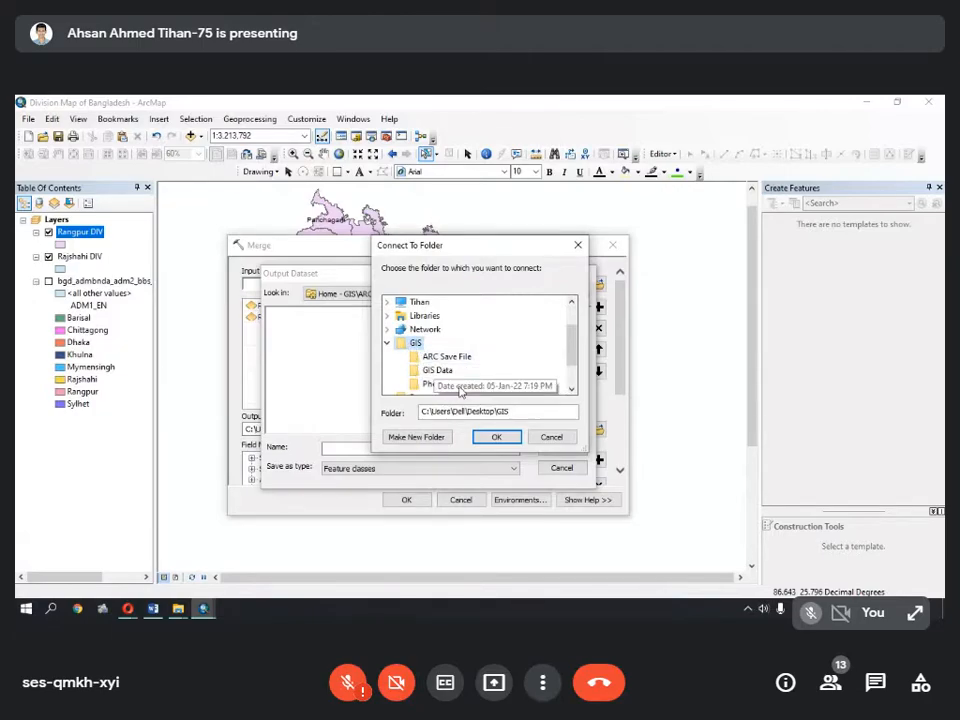
left_click(500, 434)
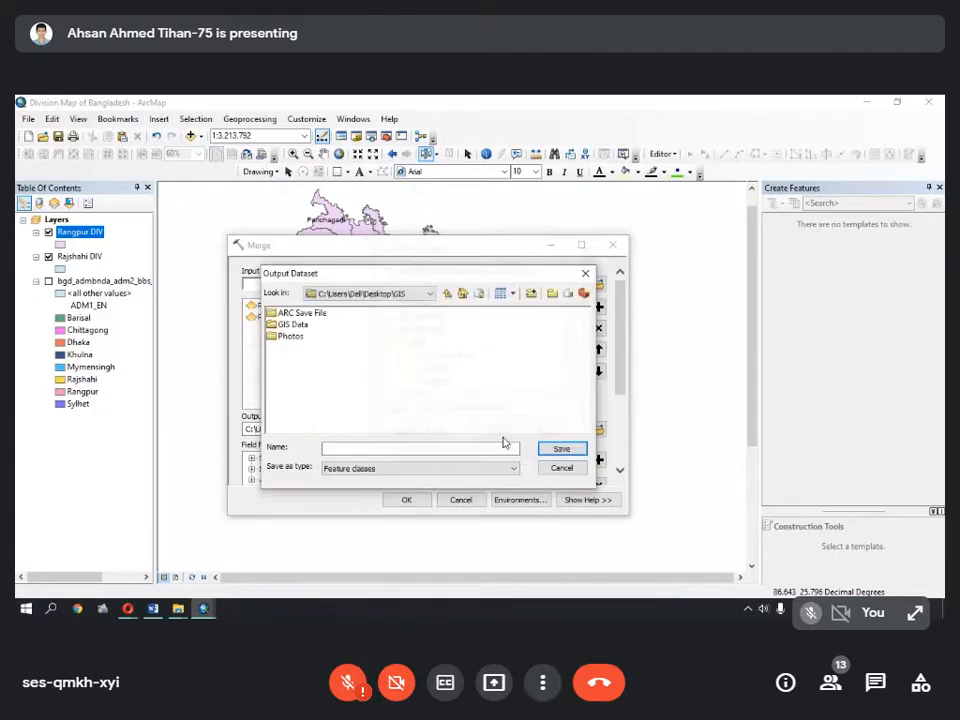
- Review the connected folders and repeat the connection to the Desktop GIS folder for the output dataset
left_click_drag(426, 278, 520, 283)
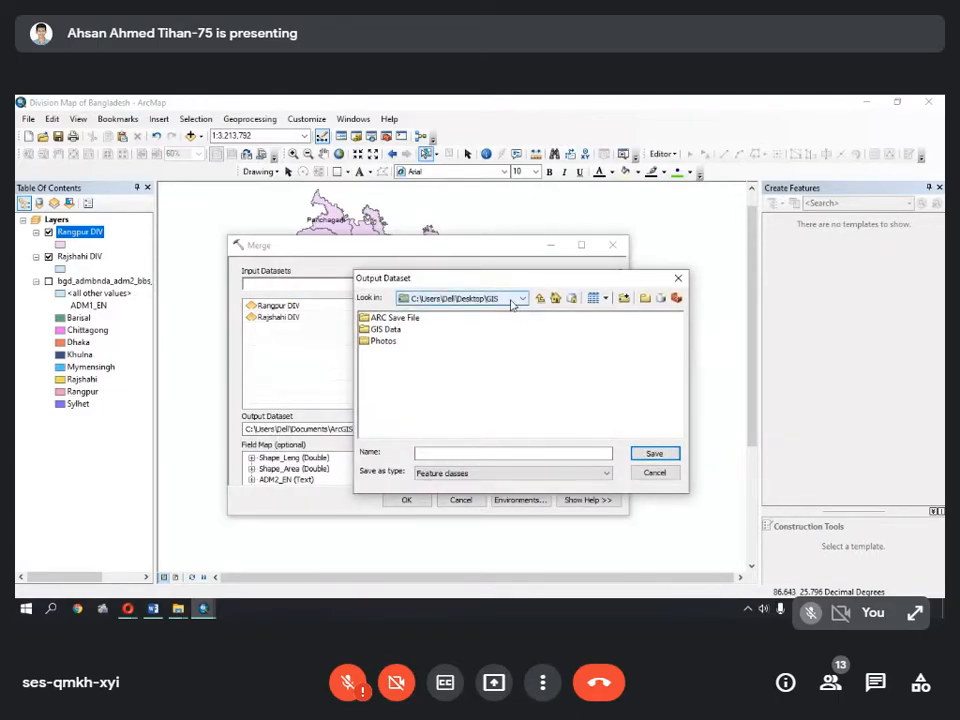
left_click(506, 298)
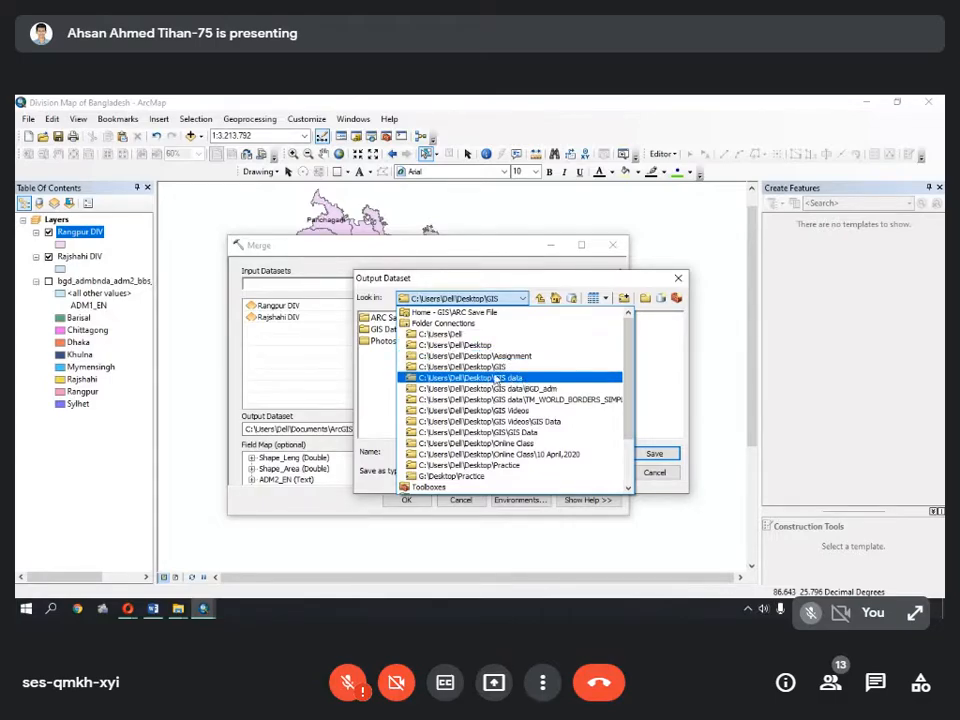
left_click(653, 360)
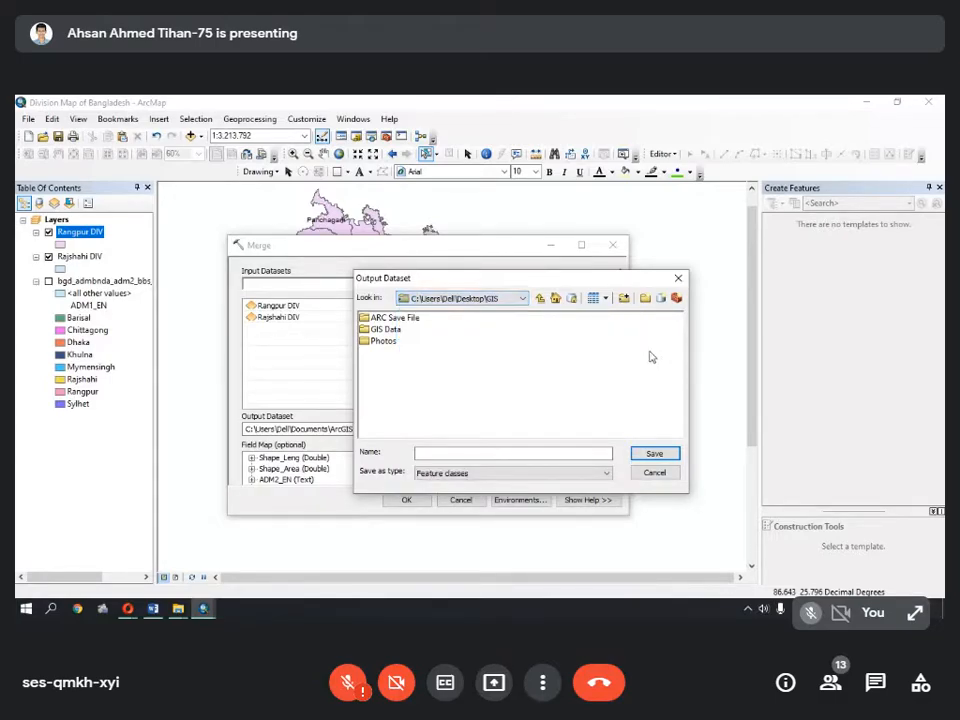
left_click(624, 299)
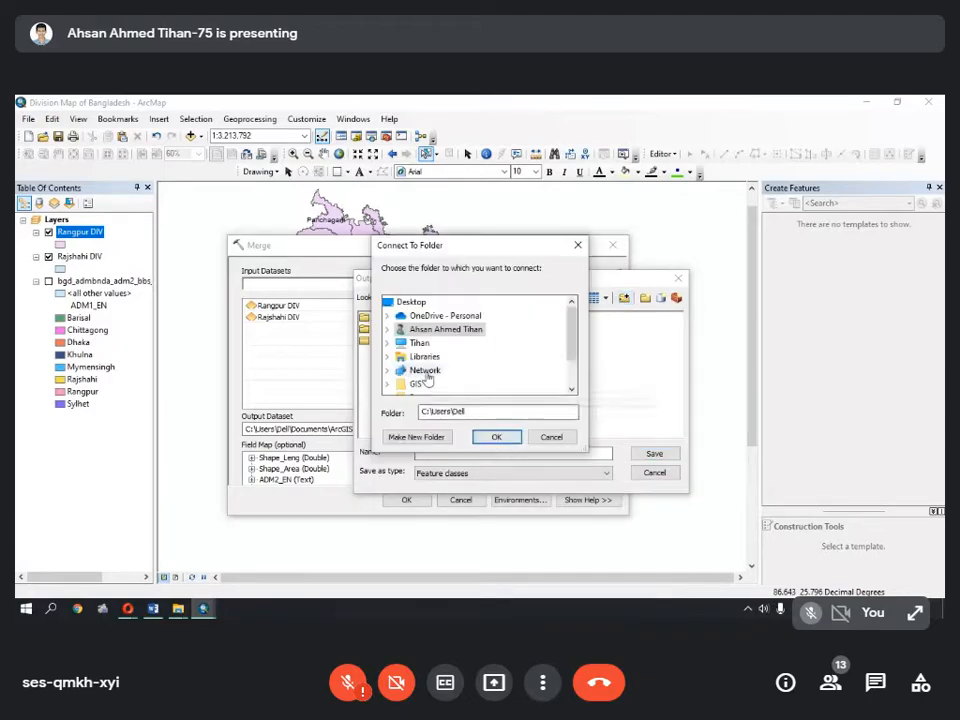
scroll(410, 340, "down", 1)
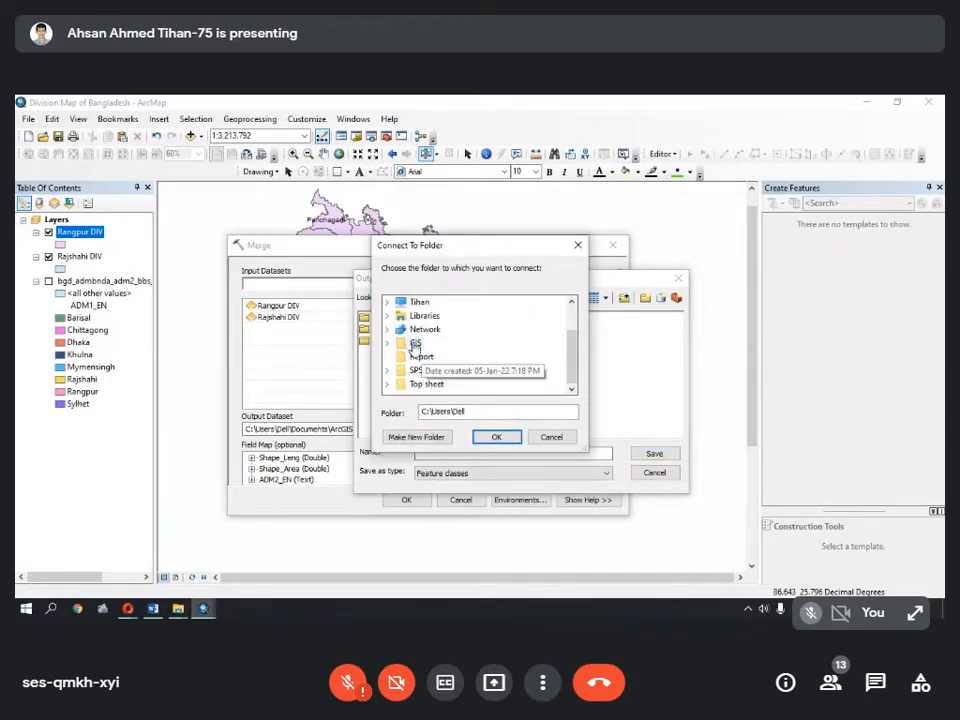
left_click(414, 344)
left_click(493, 437)
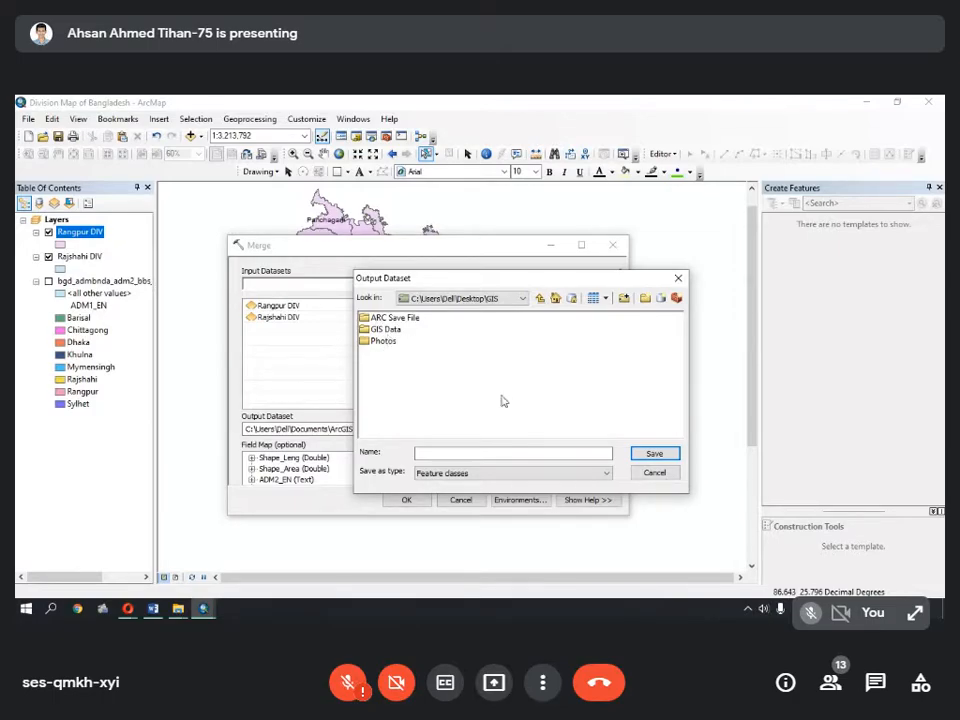
- Name the output dataset Merged RAN & RAJ in the GIS folder and try to run the merge
left_click(476, 453)
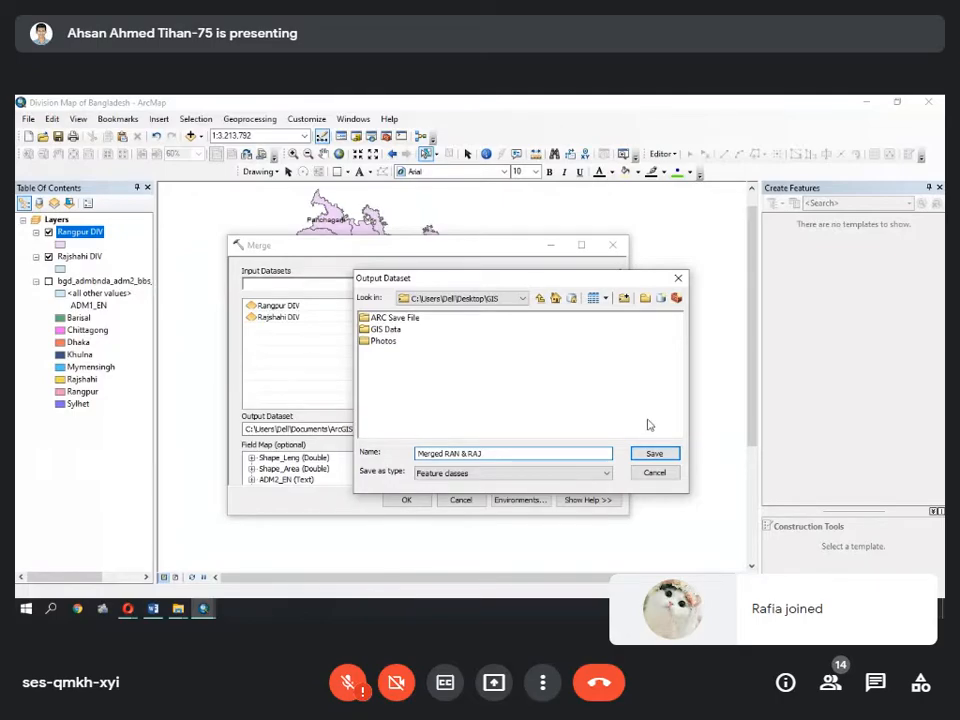
left_click(654, 453)
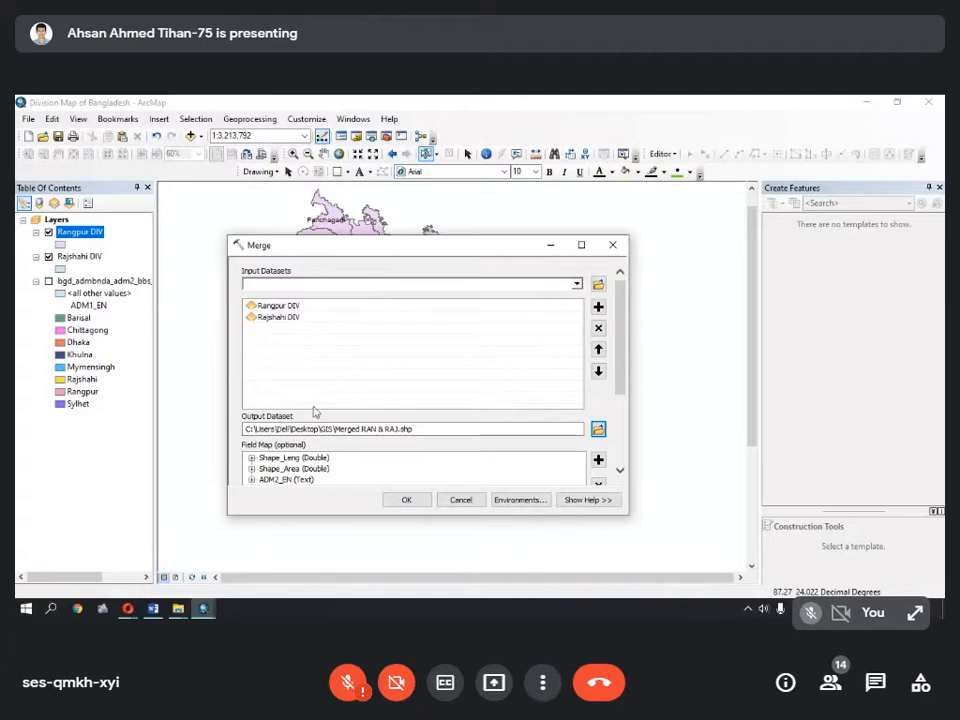
left_click(407, 500)
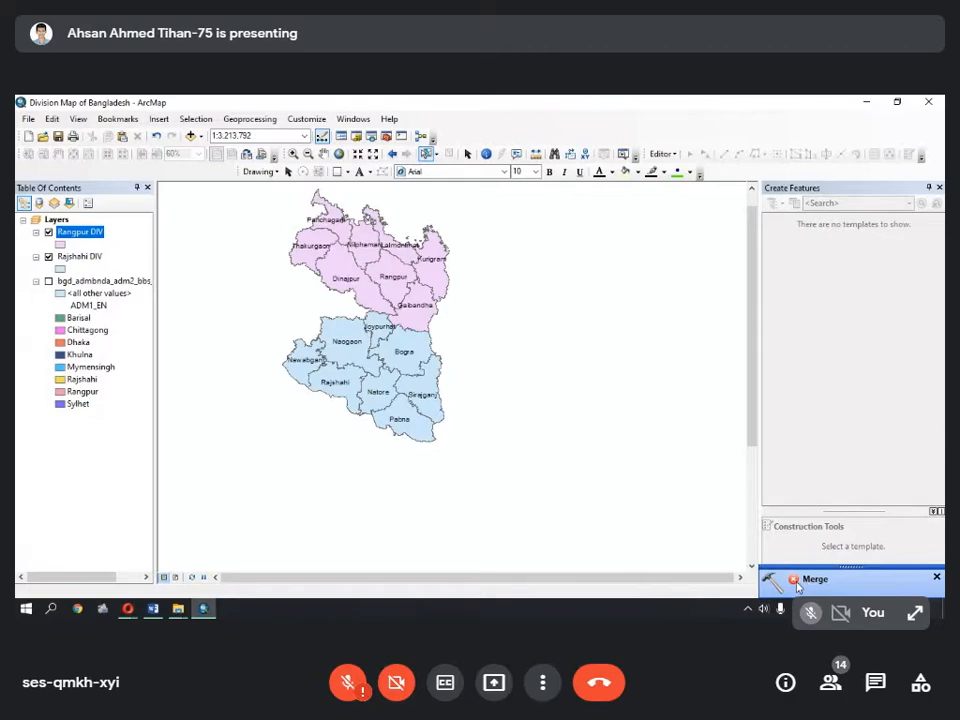
left_click(937, 578)
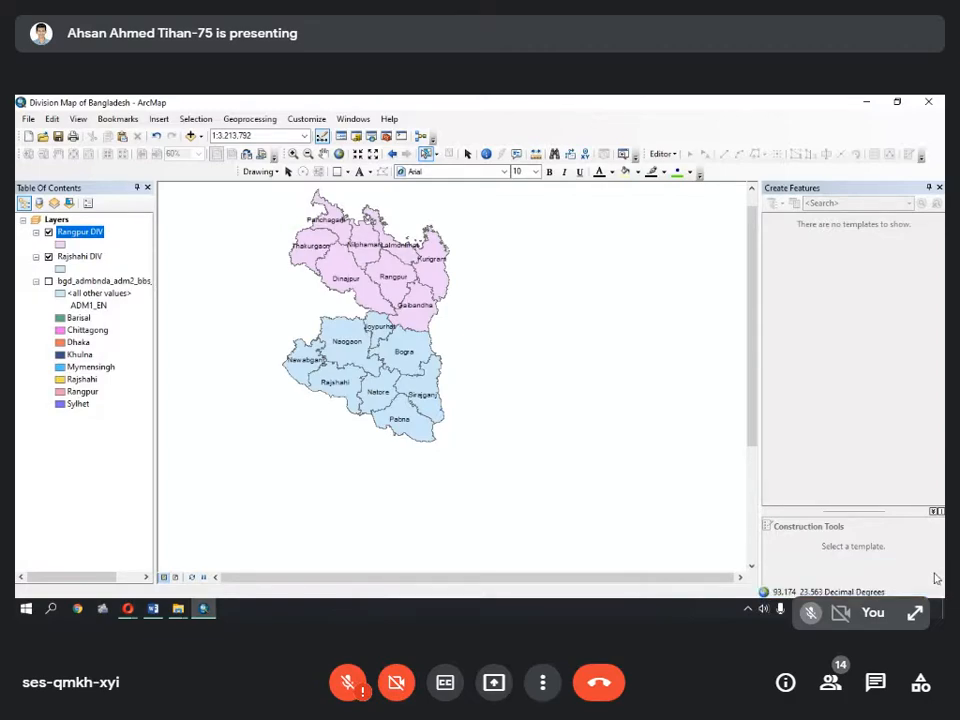
- Start a new Merge with Rajshahi DIV first and Rangpur DIV second as the input datasets
left_click(249, 119)
left_click(255, 194)
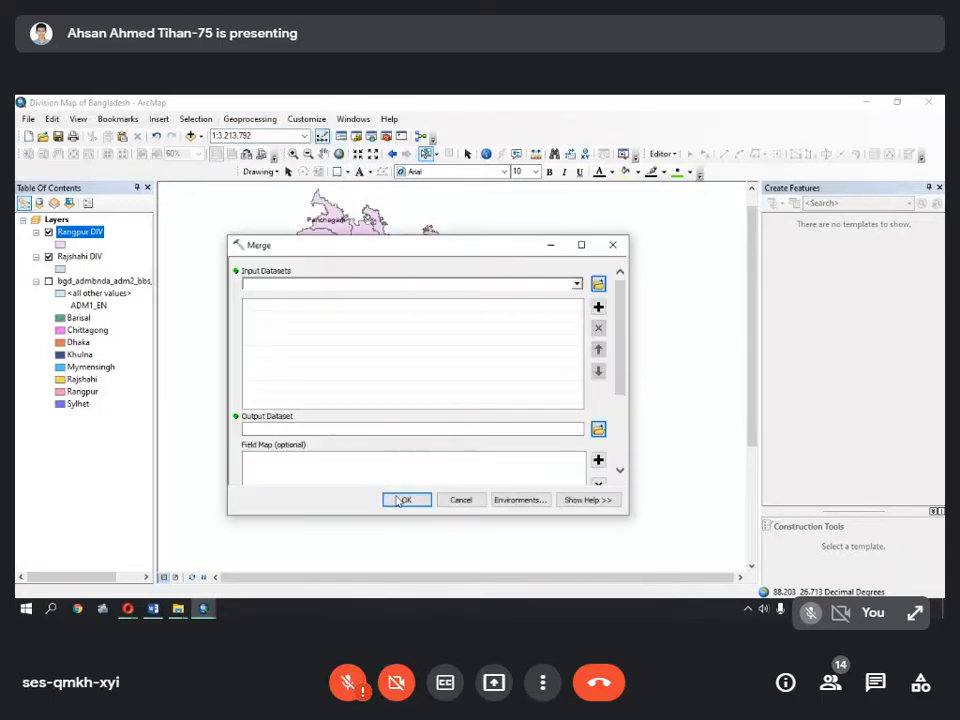
left_click(577, 284)
left_click(378, 311)
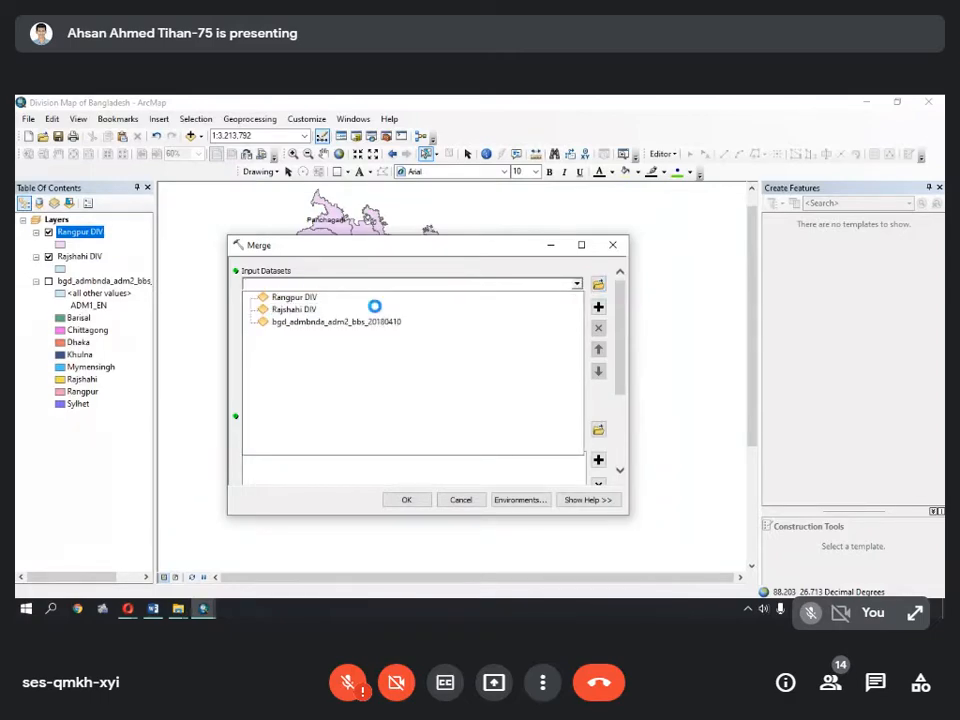
left_click(577, 284)
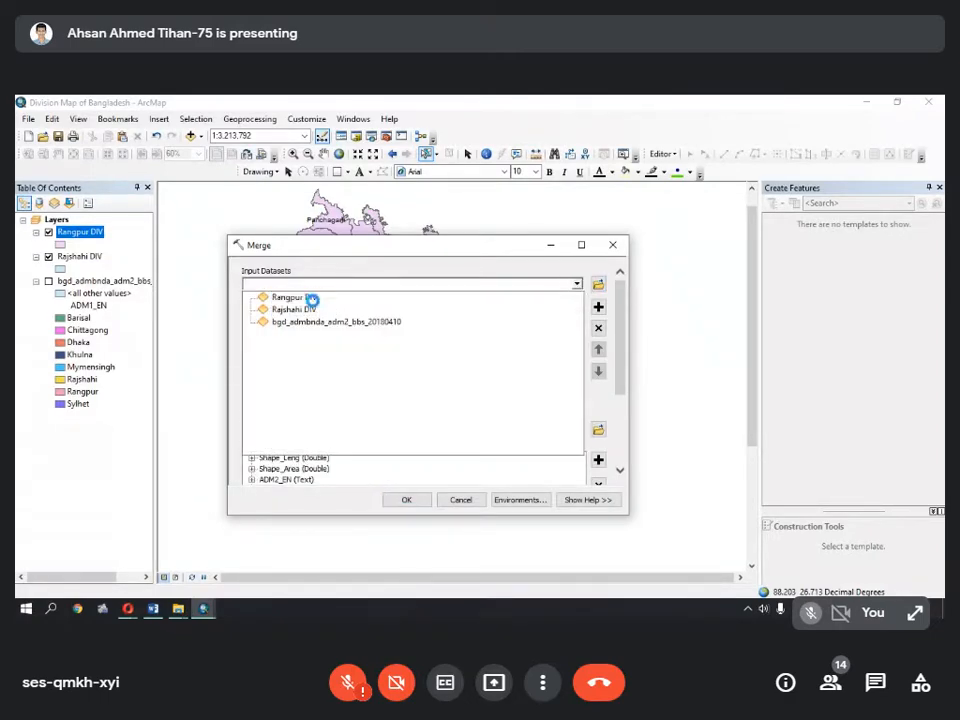
left_click(295, 297)
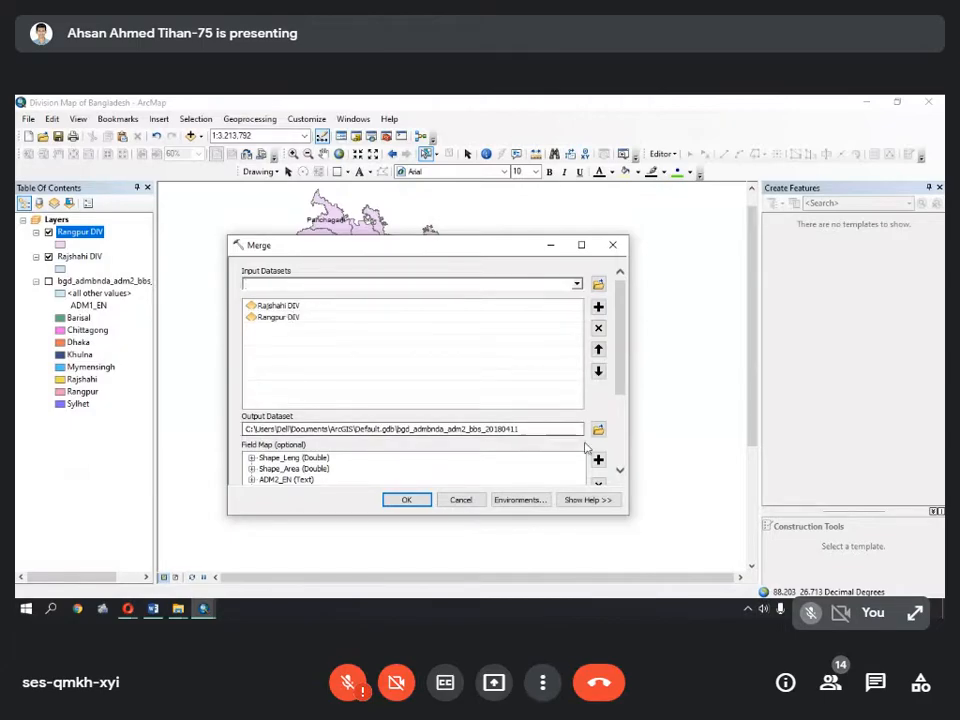
- Name the output dataset Merged RAN & RAJ in the GIS folder and try to run this merge
left_click(597, 427)
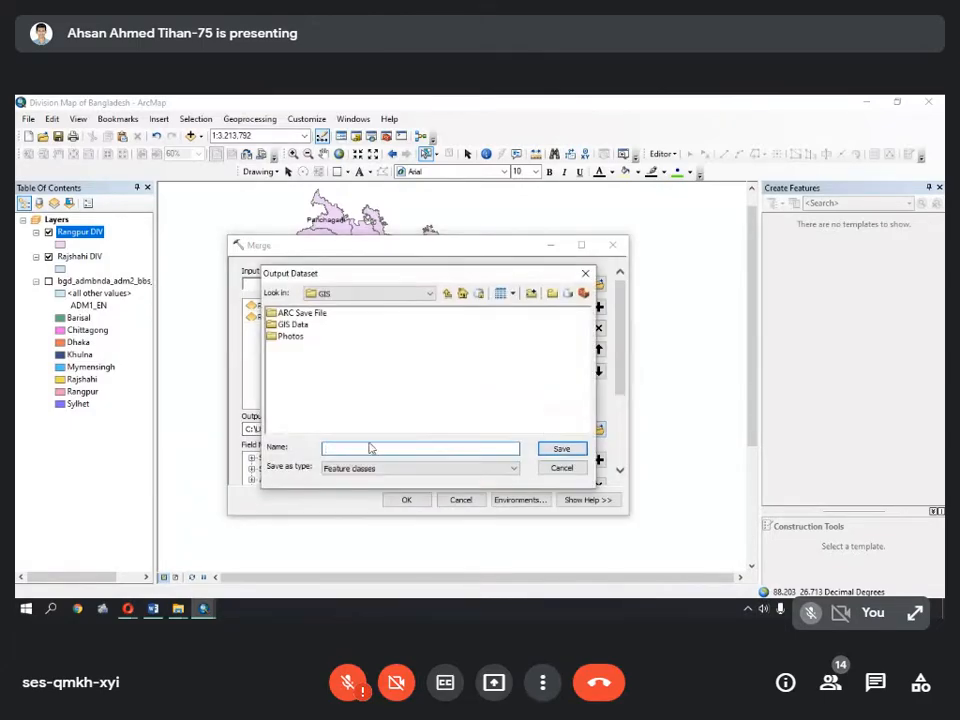
type("Merged RAN & RAJ")
key("Return")
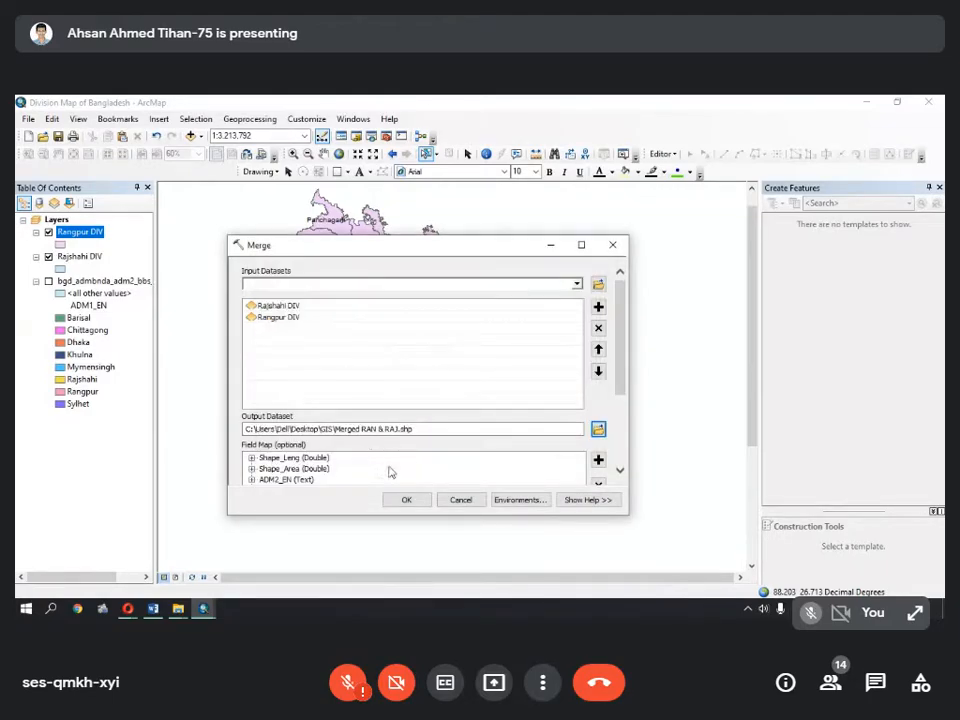
left_click(407, 499)
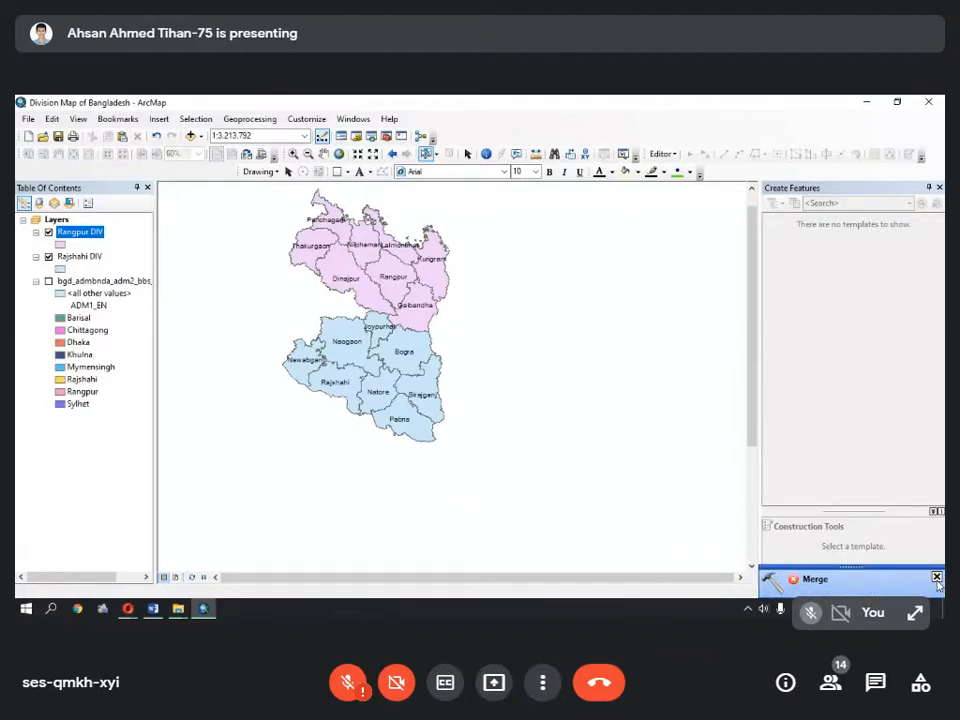
- Show the bgd_admbnda_adm2_bbs_20180410 layer and compare the map with the Rangpur DIV and Rajshahi DIV layers hidden and shown
left_click(48, 282)
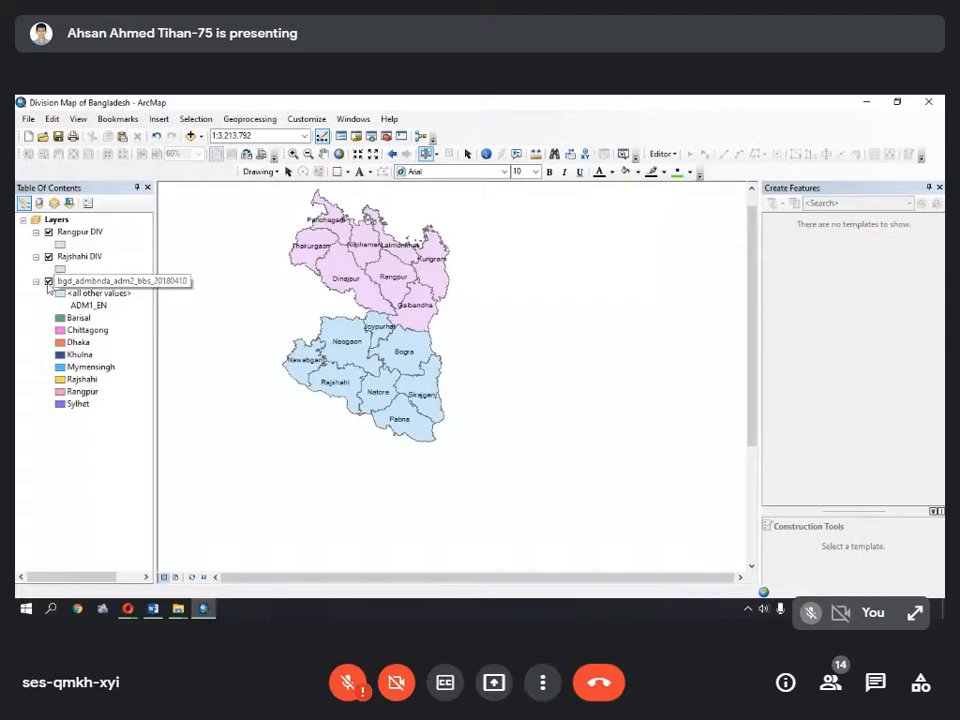
left_click(100, 281)
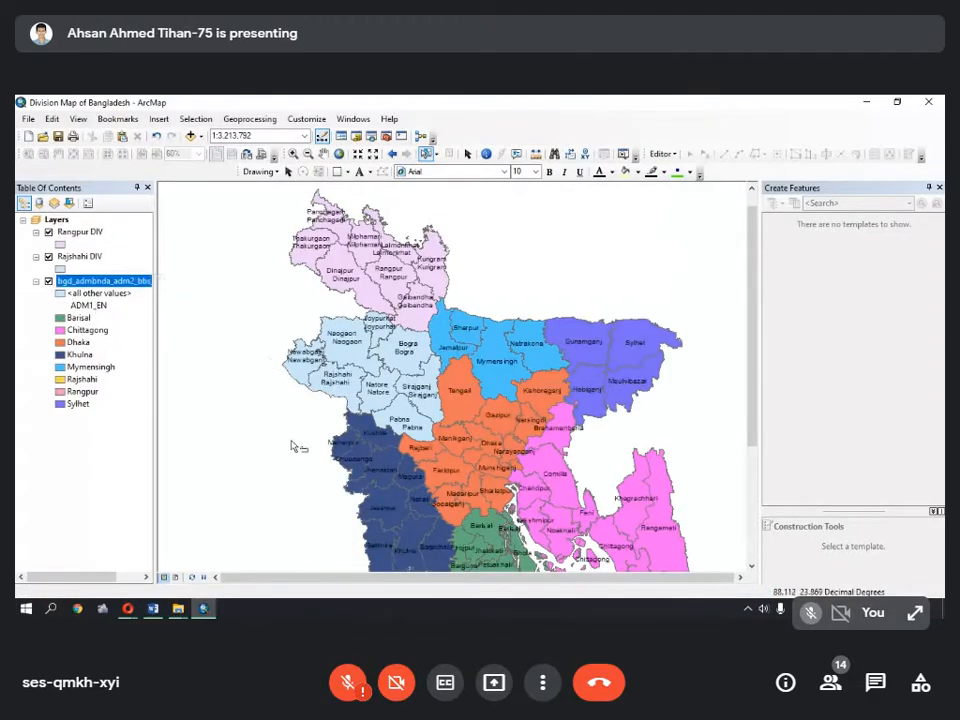
left_click(48, 232)
left_click(48, 257)
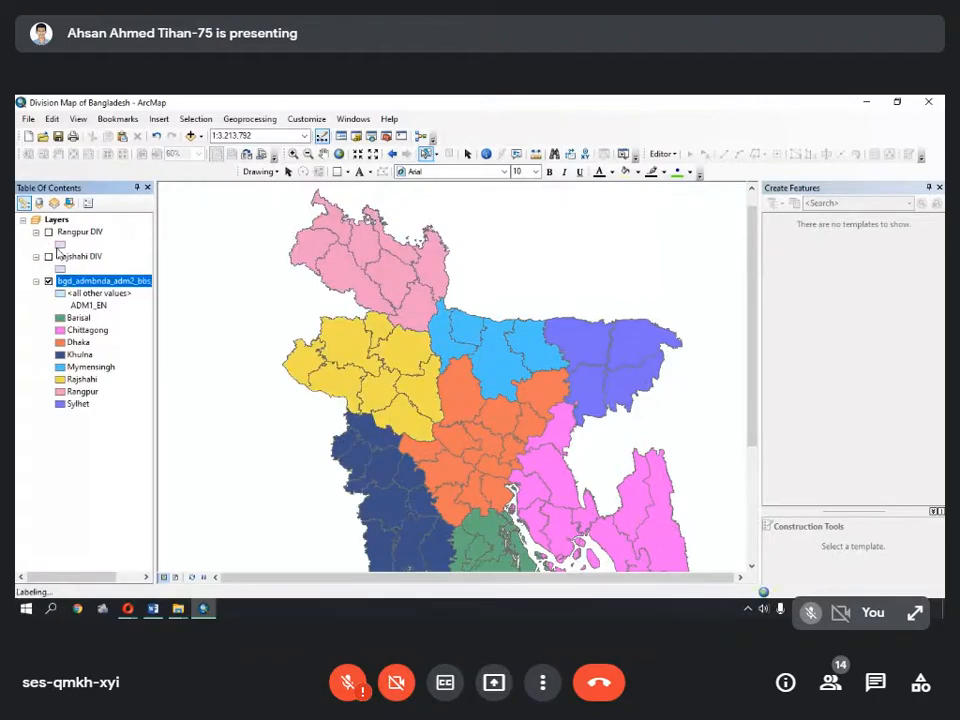
left_click(48, 232)
left_click(48, 257)
- Merge Rangpur DIV and Rajshahi DIV into the default output dataset, and remove the resulting layer from the map
left_click(249, 119)
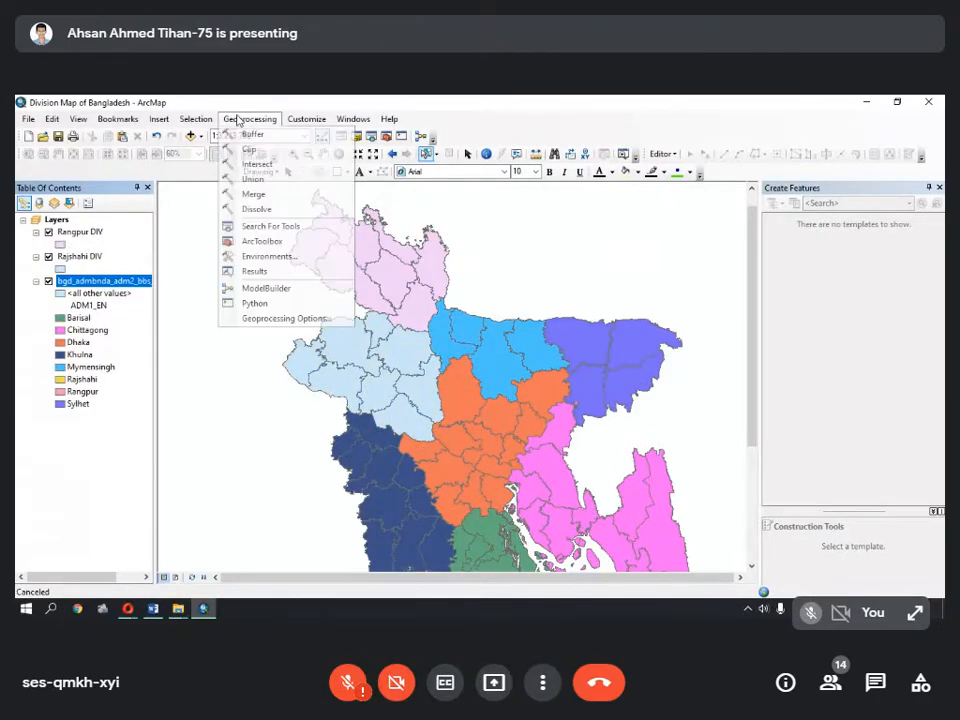
left_click(254, 195)
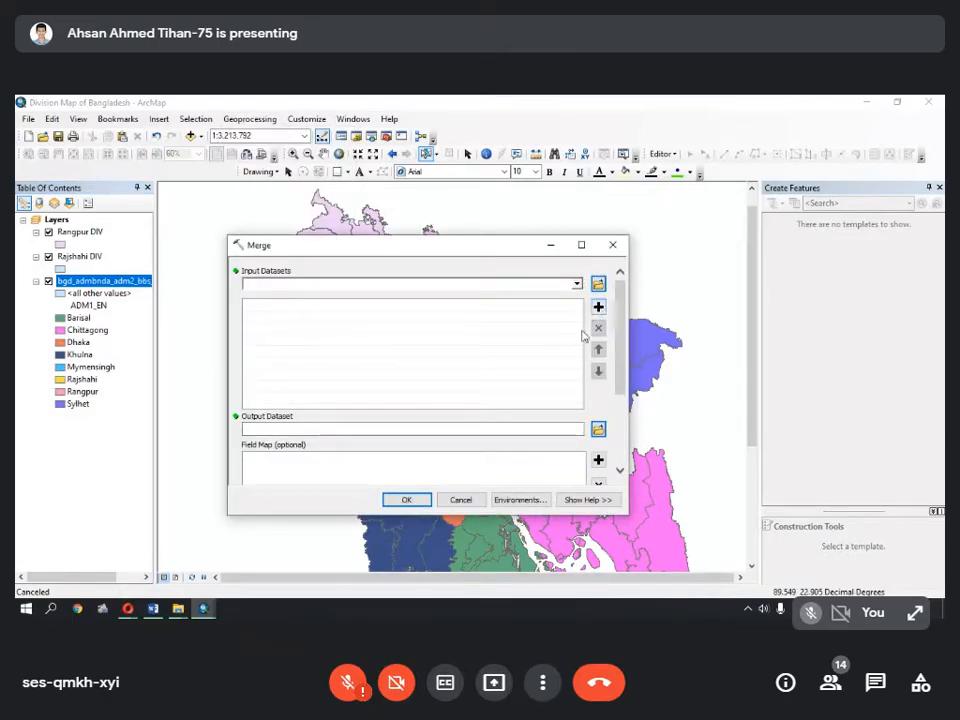
left_click(579, 284)
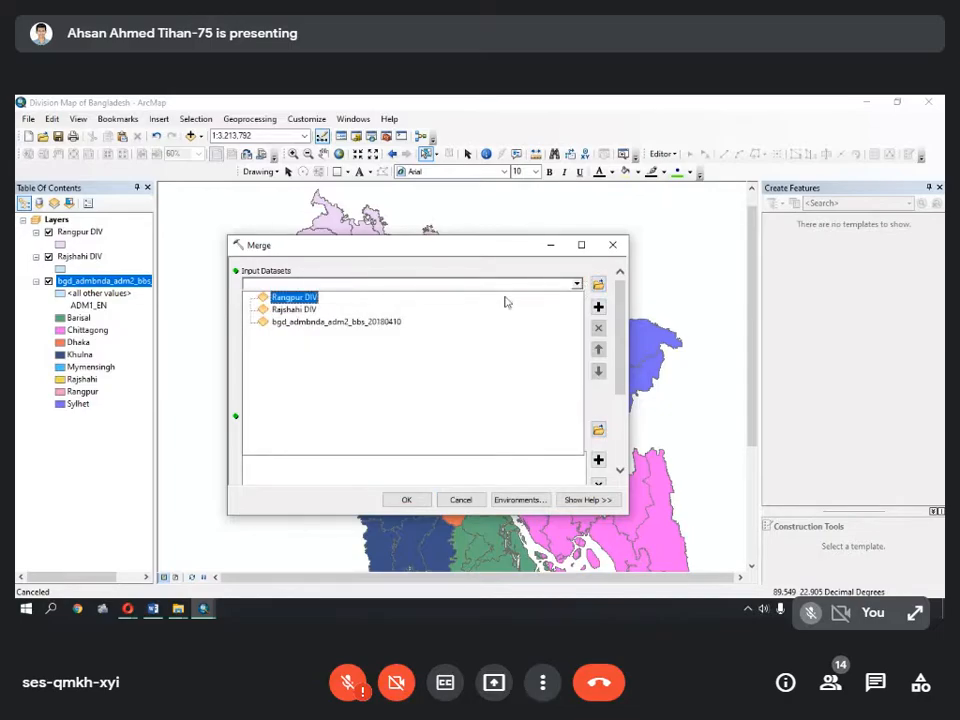
left_click(300, 299)
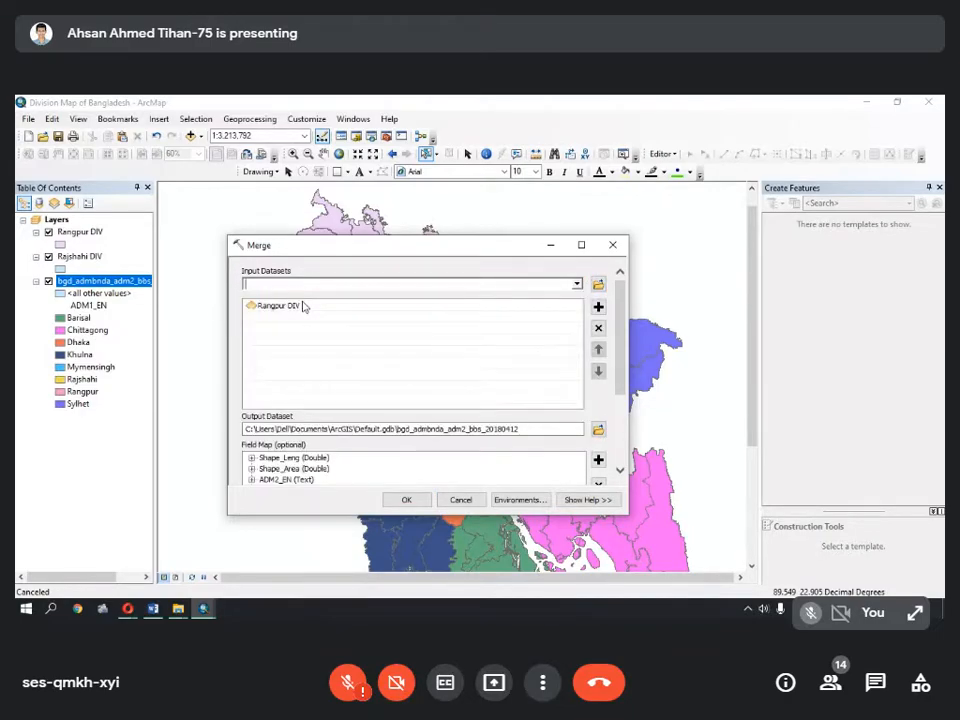
left_click(577, 284)
left_click(381, 311)
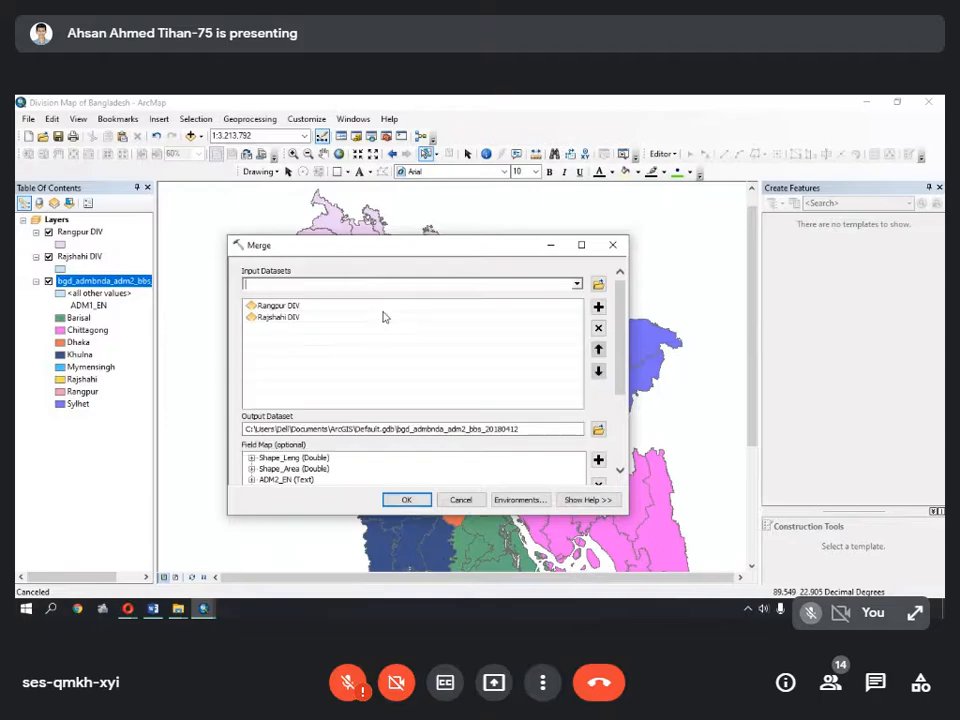
left_click(406, 499)
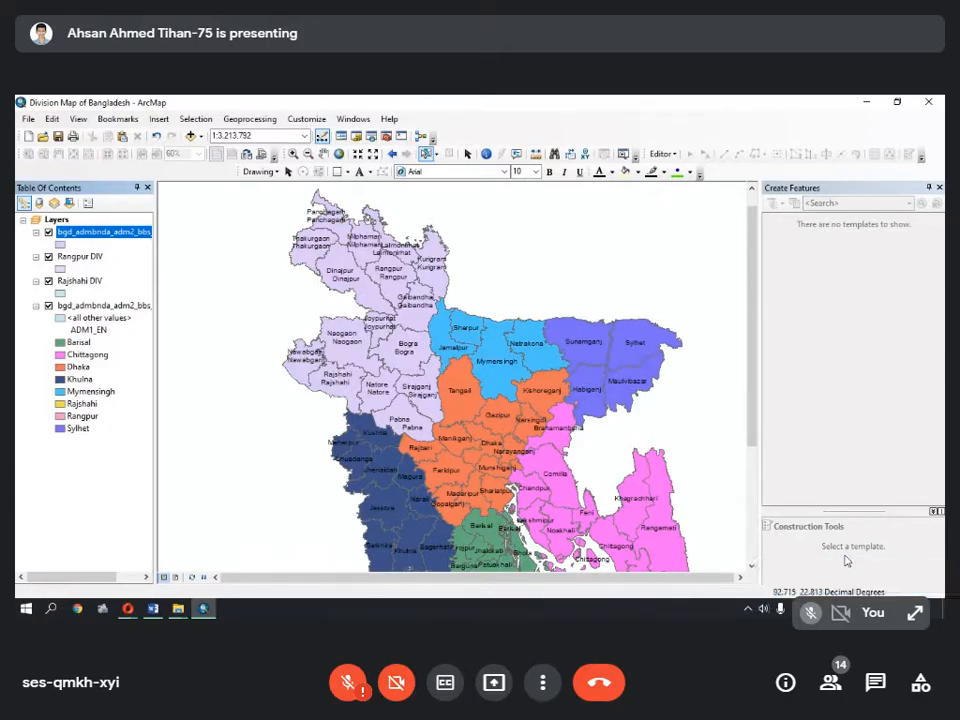
right_click(105, 236)
left_click(141, 258)
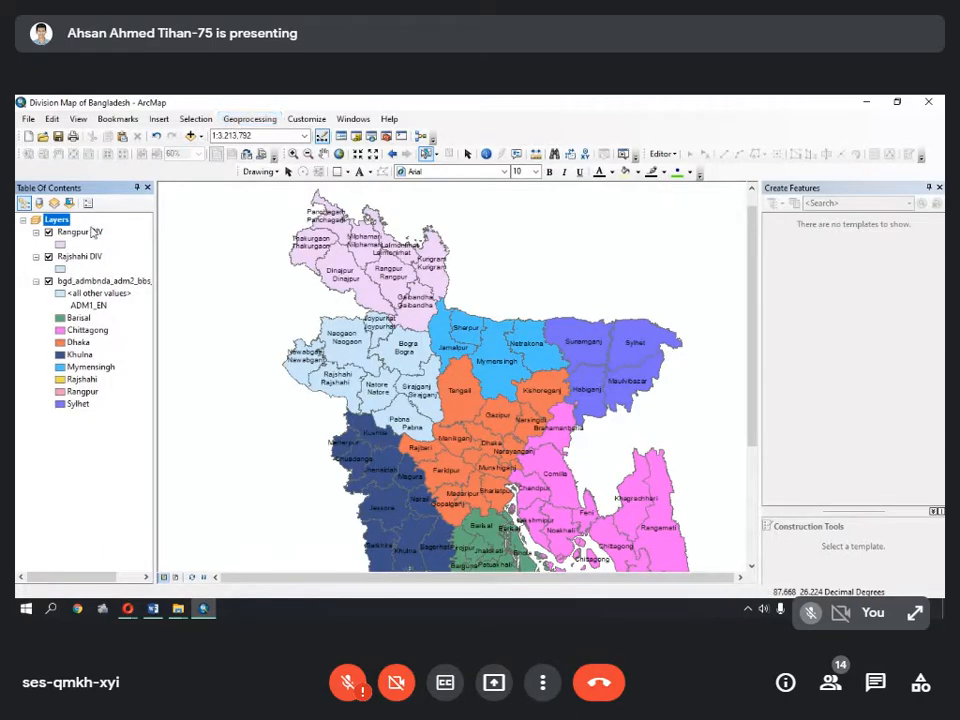
- Start a new Merge with Rangpur DIV first and Rajshahi DIV second as the input datasets
left_click(261, 125)
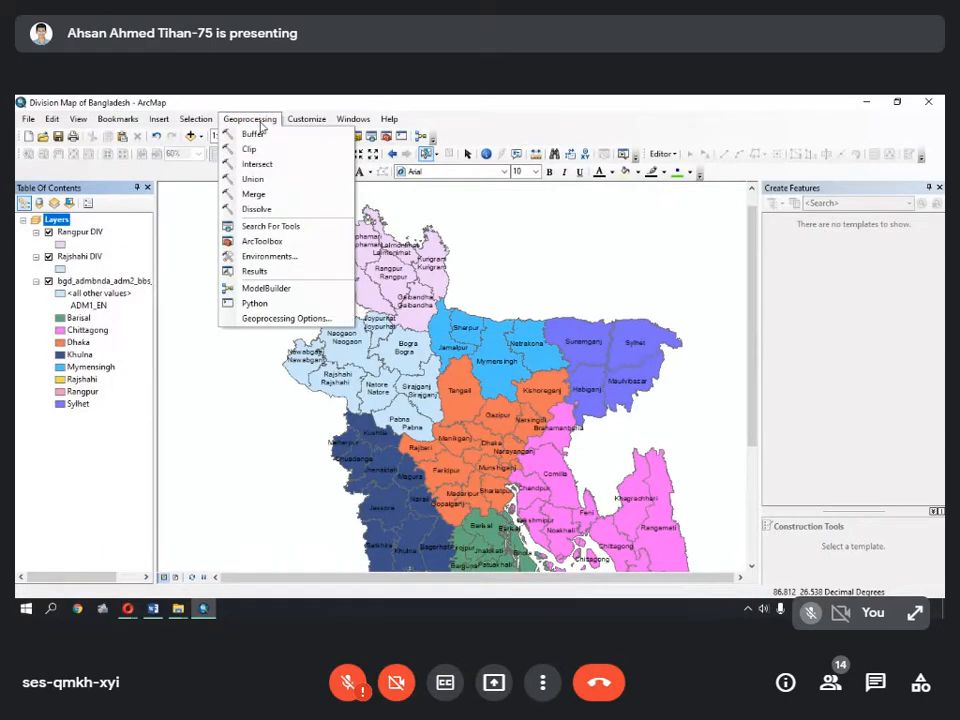
left_click(262, 196)
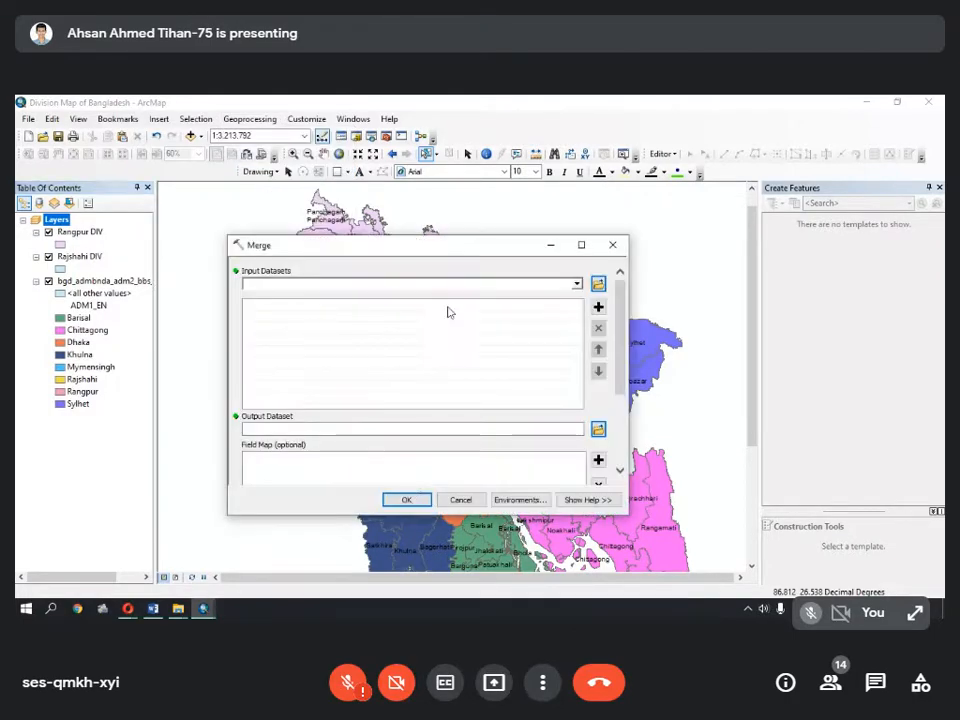
left_click(577, 286)
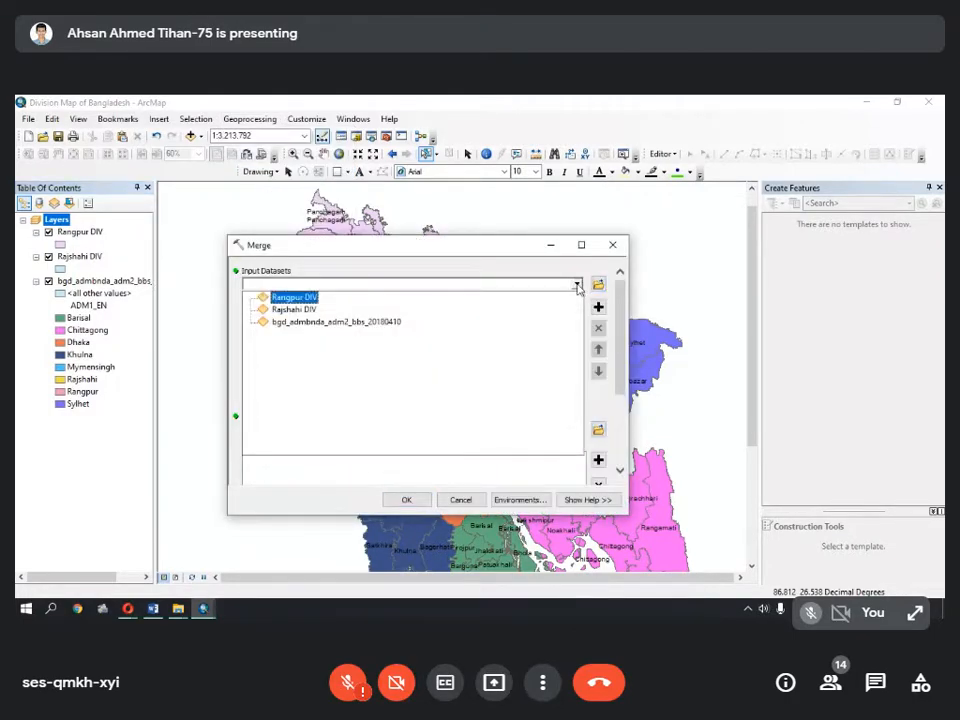
left_click(293, 298)
left_click(577, 286)
left_click(508, 305)
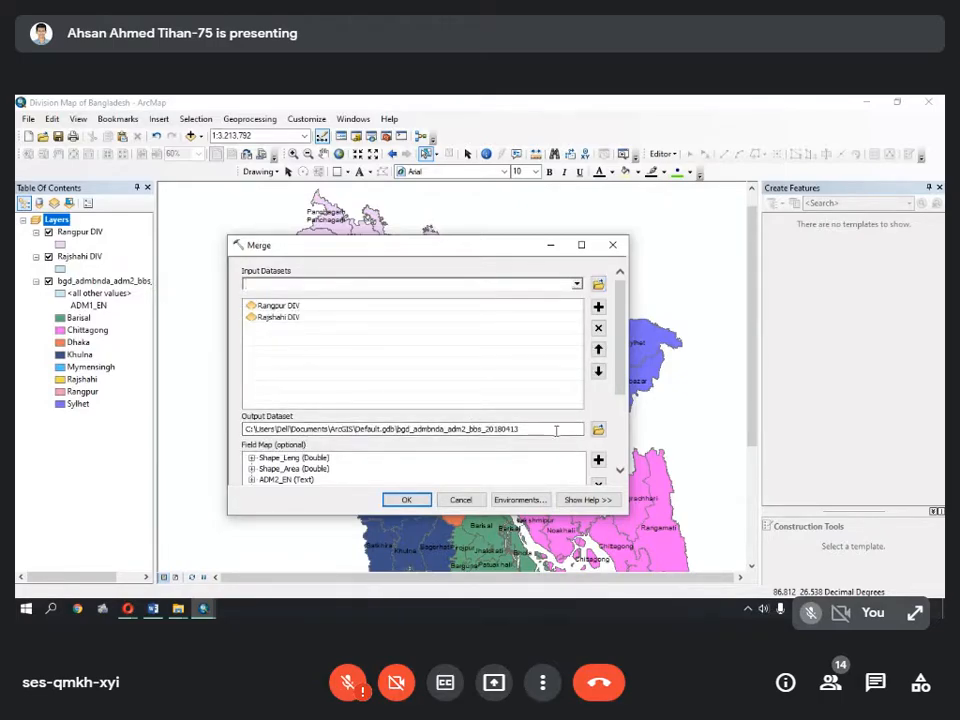
- Save the output dataset as Merged in the Desktop GIS folder and run the merge
left_click(598, 430)
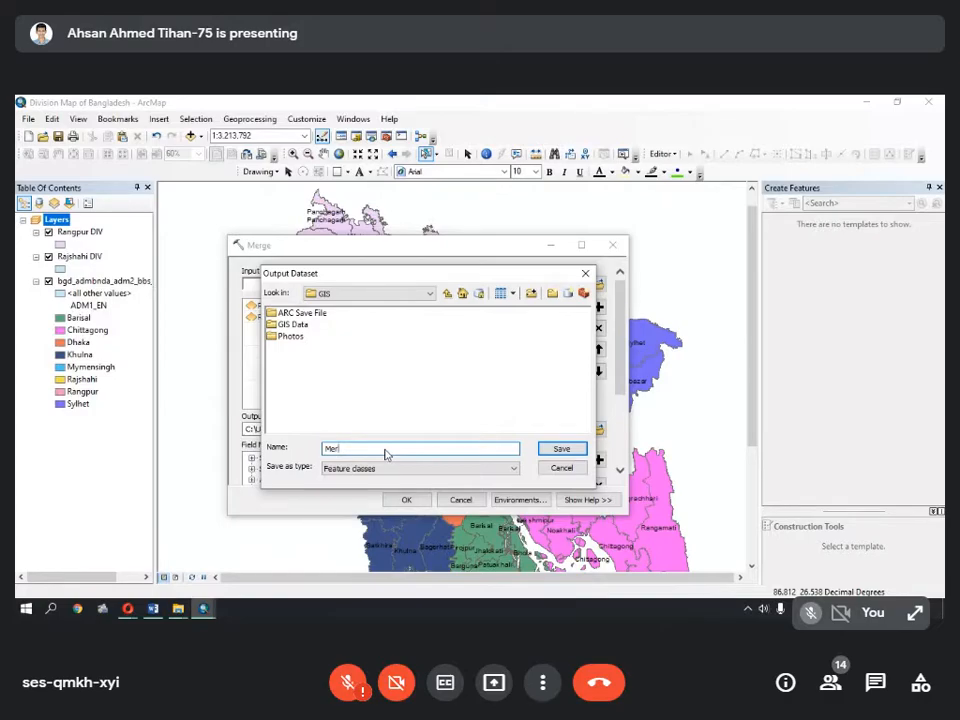
type("Merged")
key("Return")
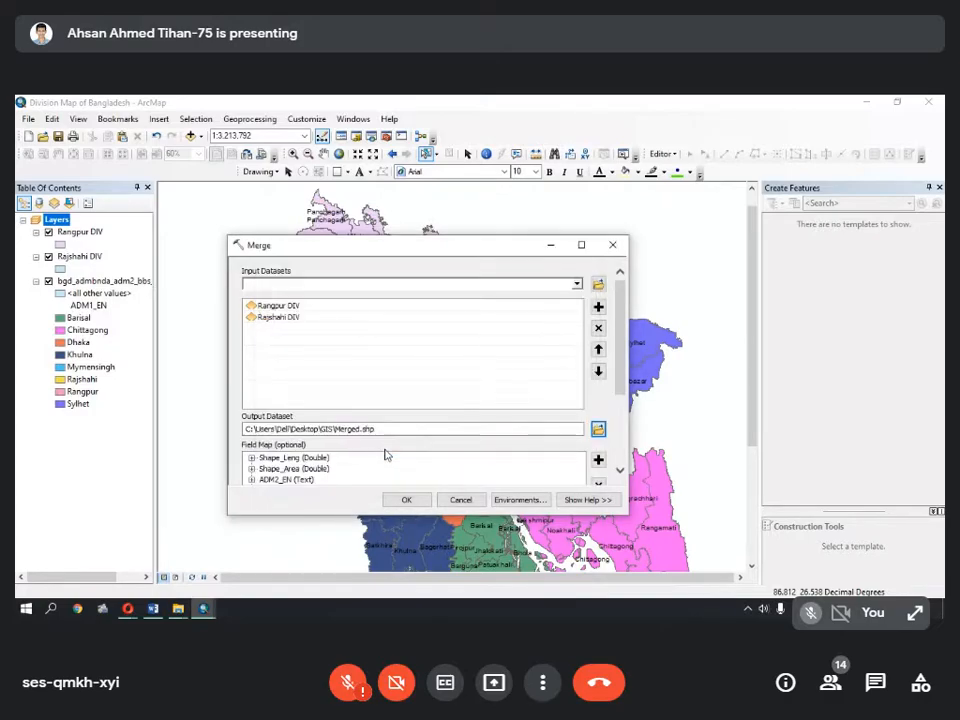
left_click(407, 500)
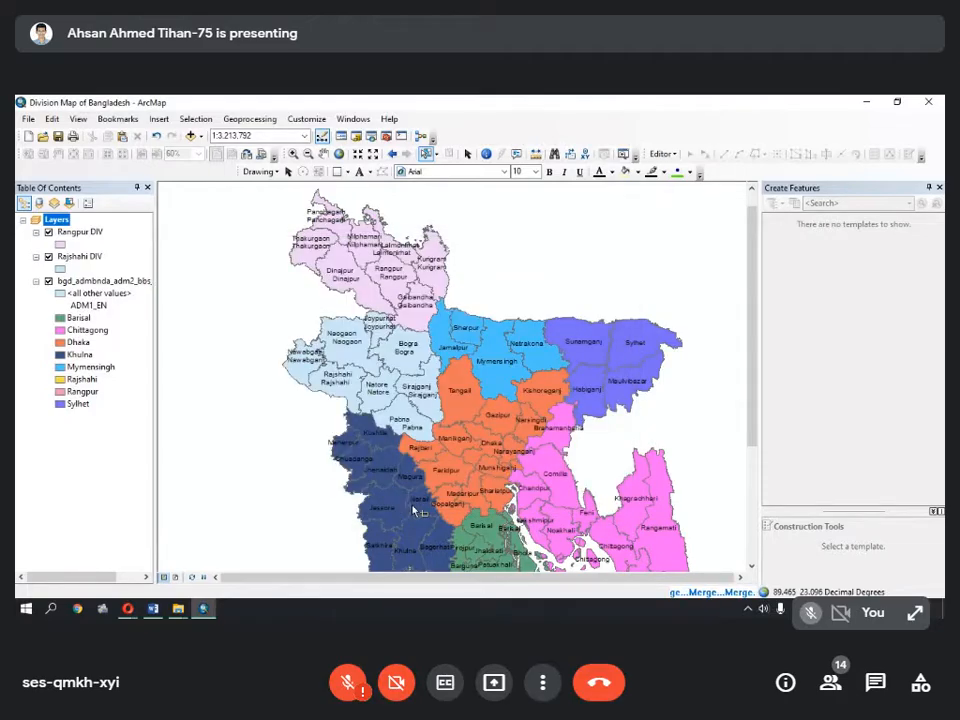
mouse_move(128, 608)
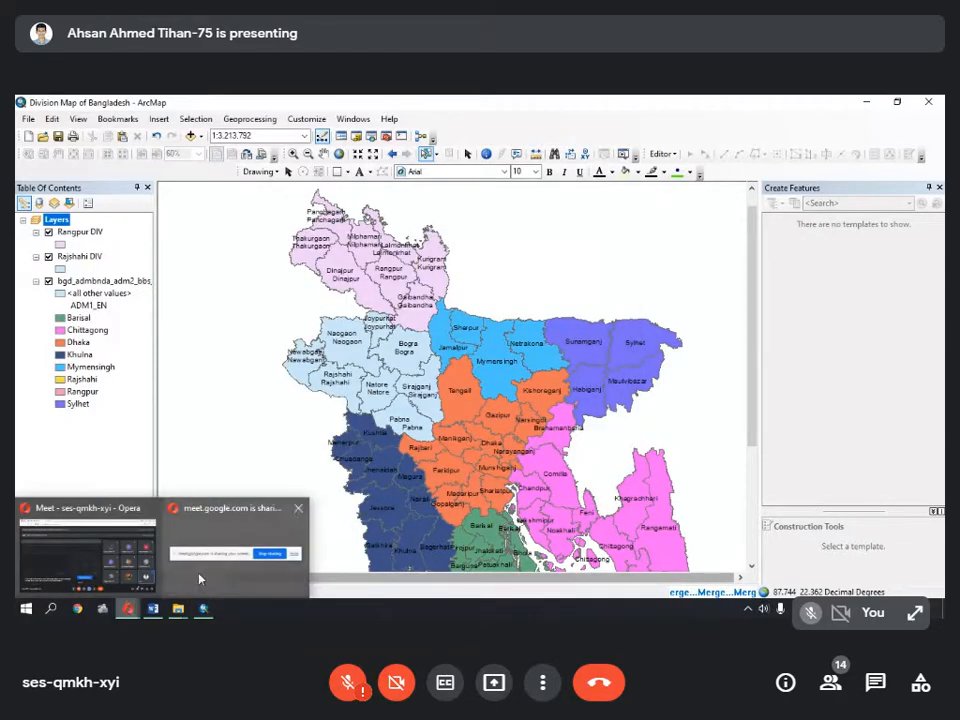
left_click(199, 578)
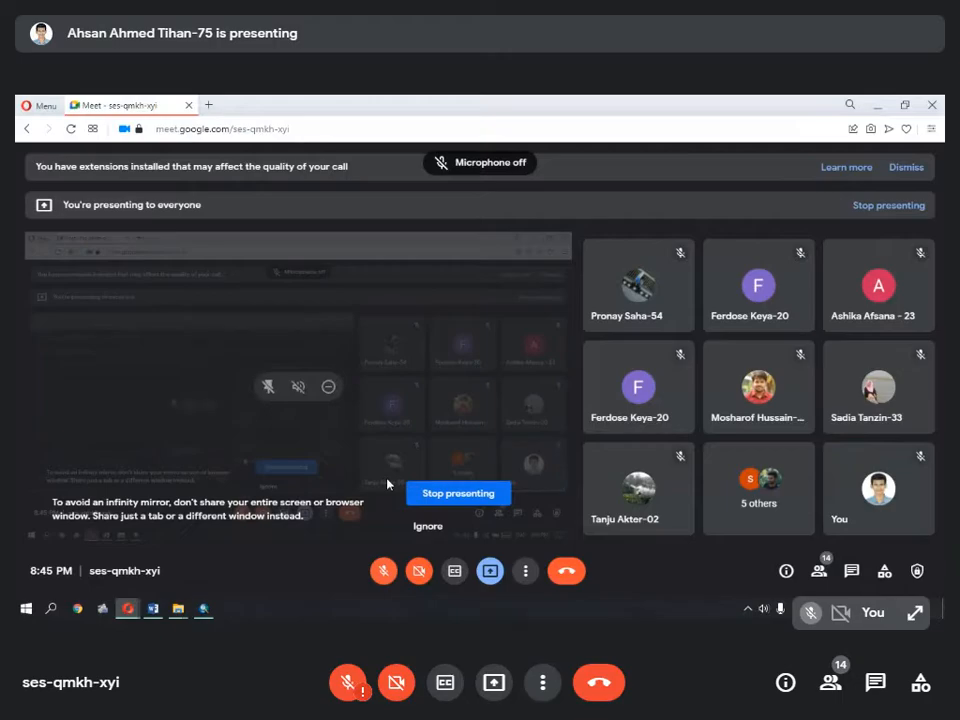
left_click(178, 608)
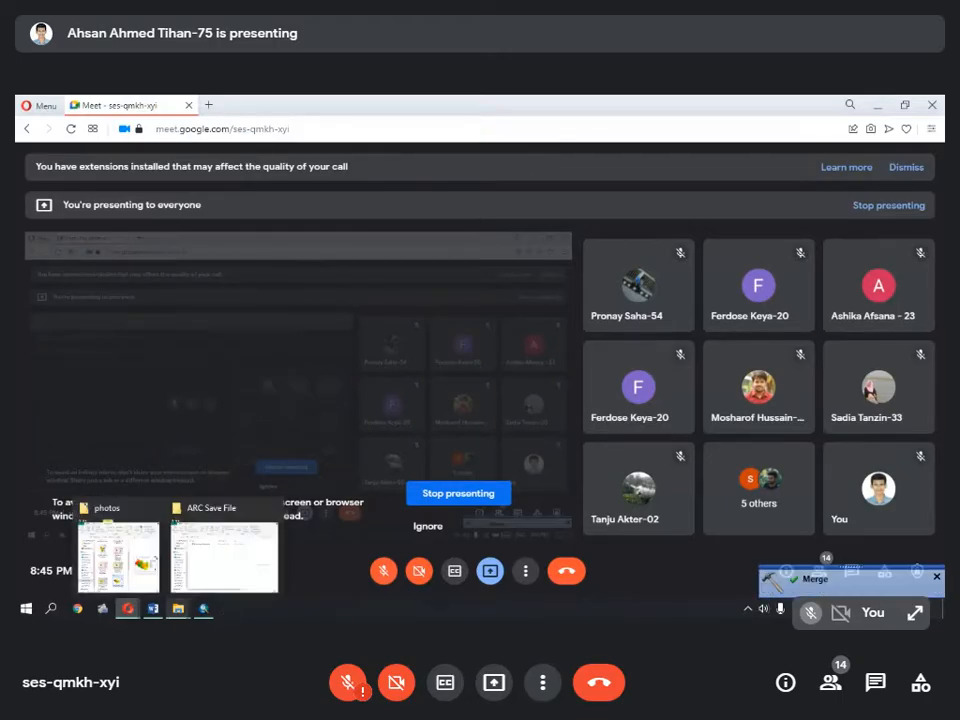
left_click(204, 608)
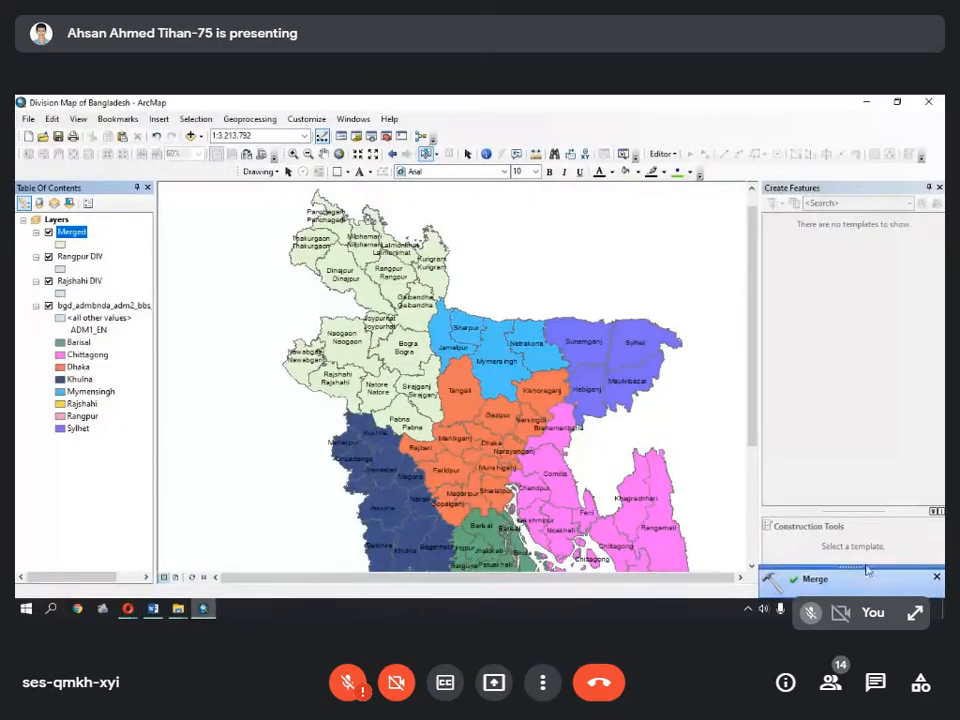
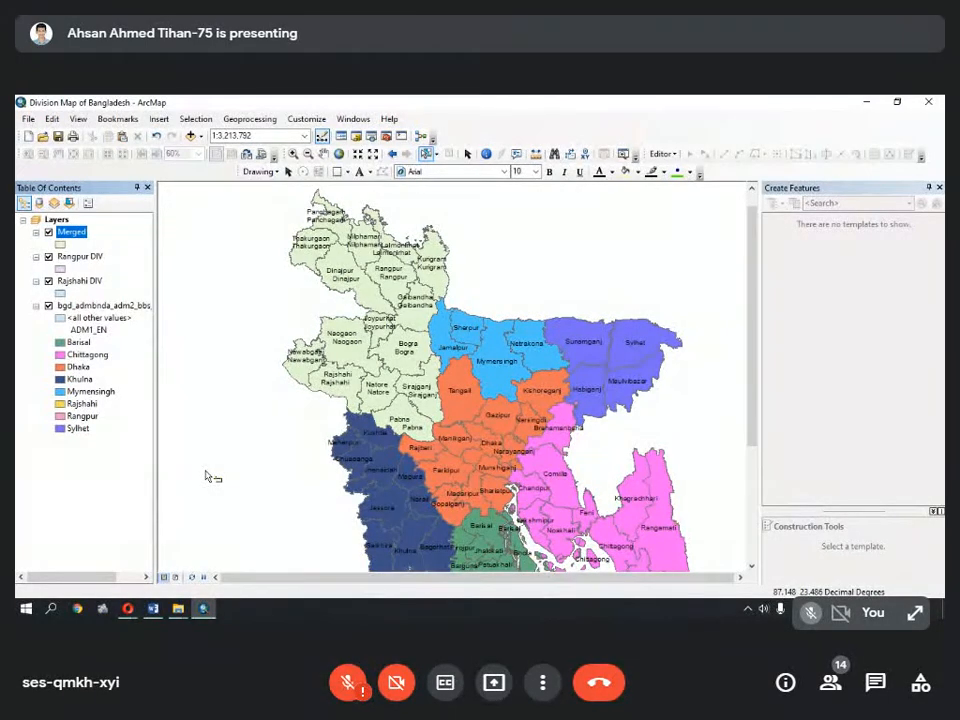
left_click(130, 610)
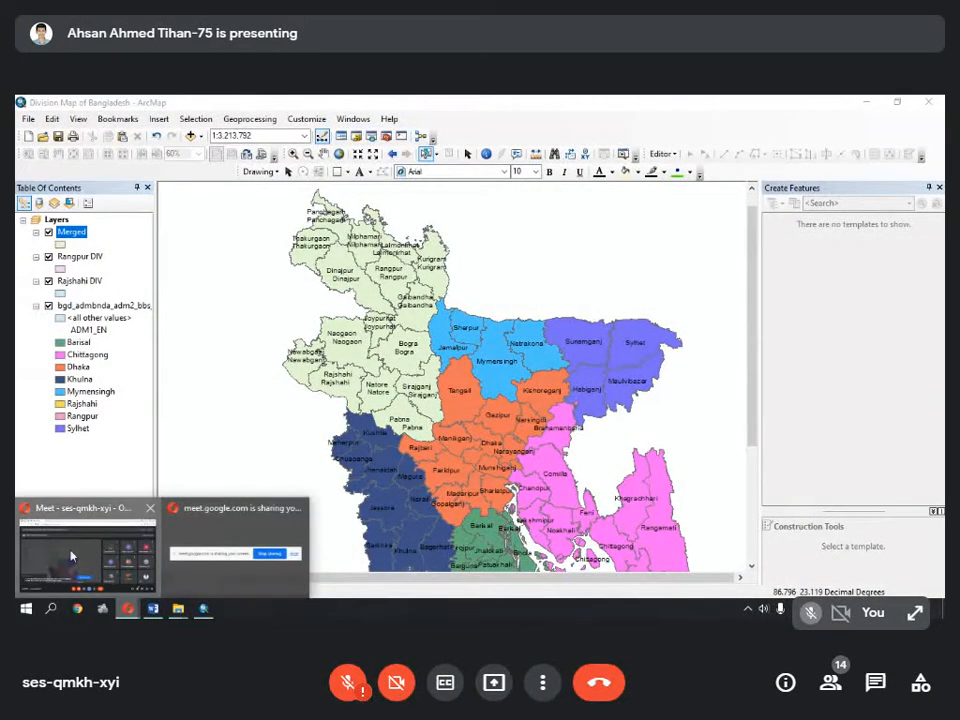
left_click(68, 548)
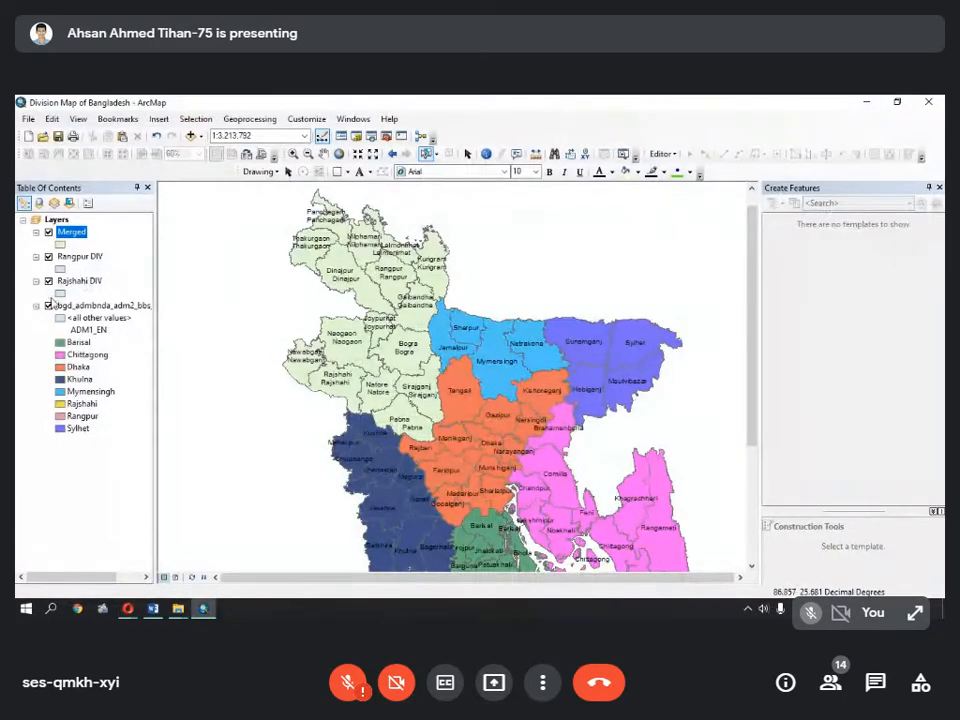
- Hide the bgd_admbnda_adm2_bbs_20180410, Rajshahi DIV and Rangpur DIV layers to show only the Merged layer
left_click(49, 306)
left_click(48, 281)
left_click(48, 257)
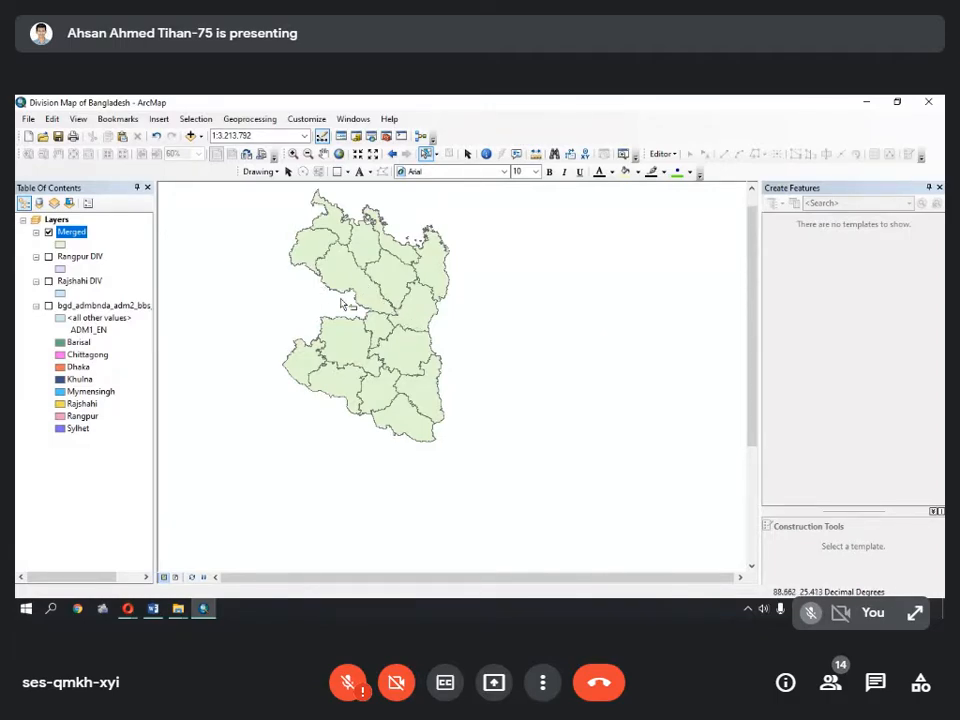
scroll(352, 318, "up", 1)
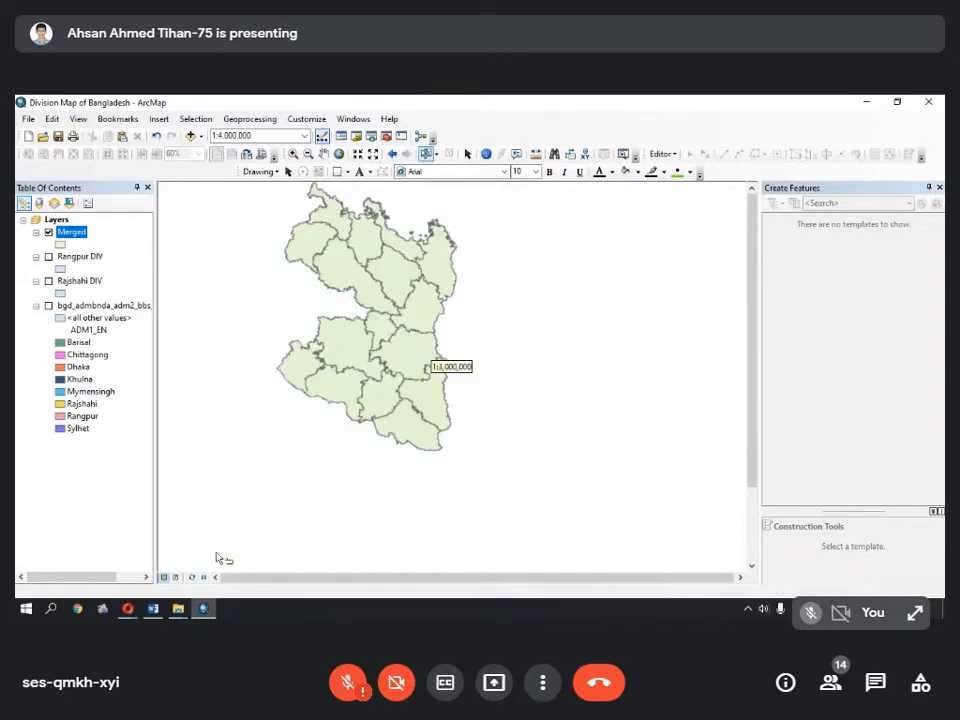
- Switch to the GIS Question document in Word and check its third question against the merged map in ArcMap
left_click(153, 608)
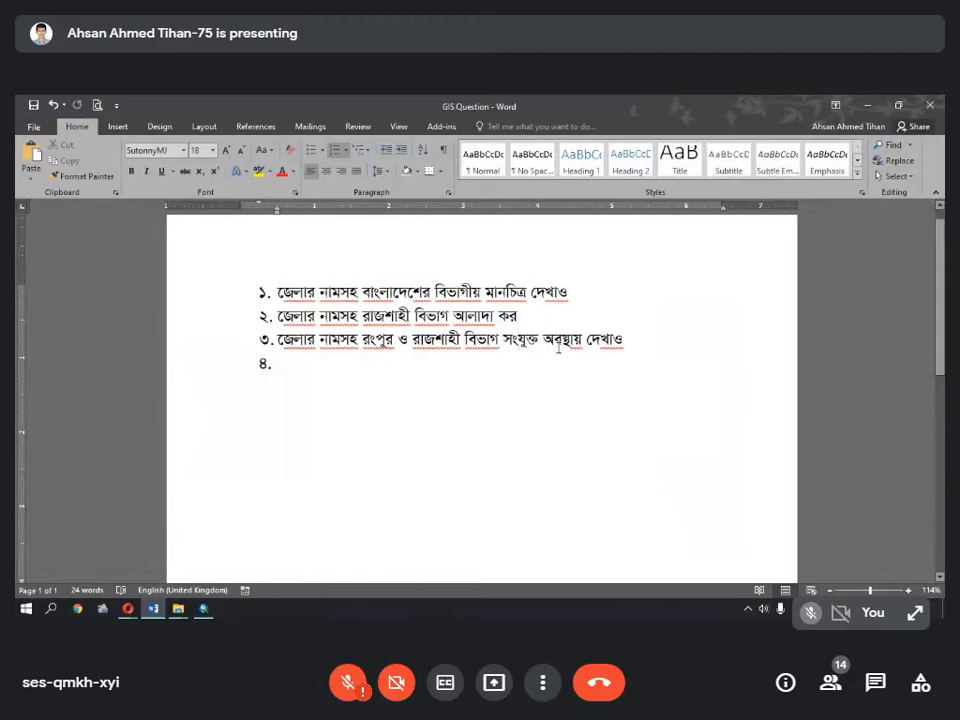
left_click(866, 104)
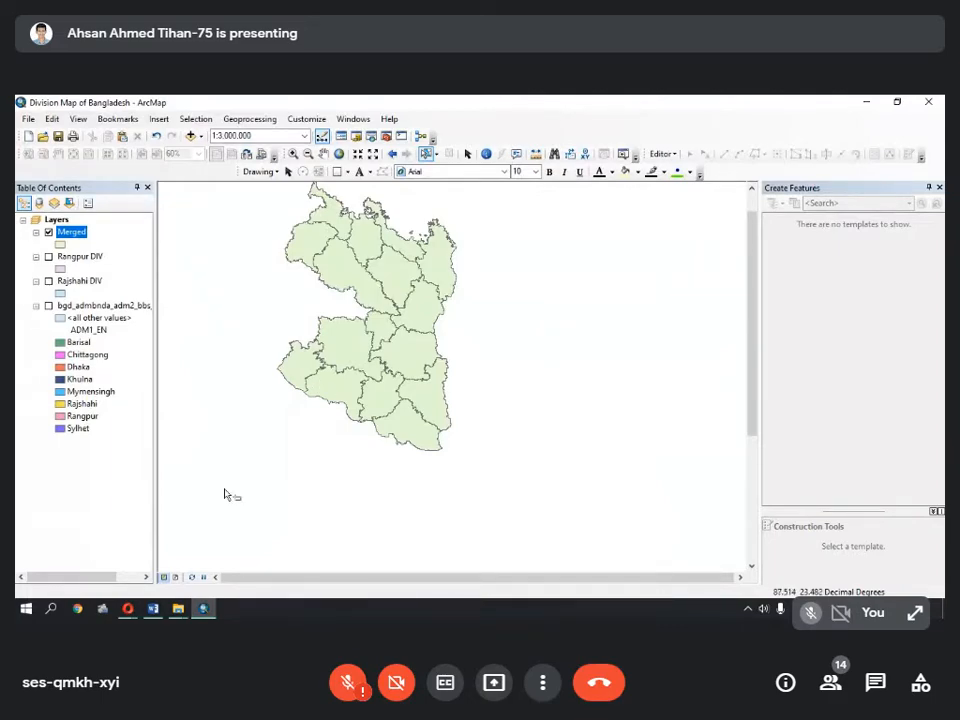
left_click(152, 609)
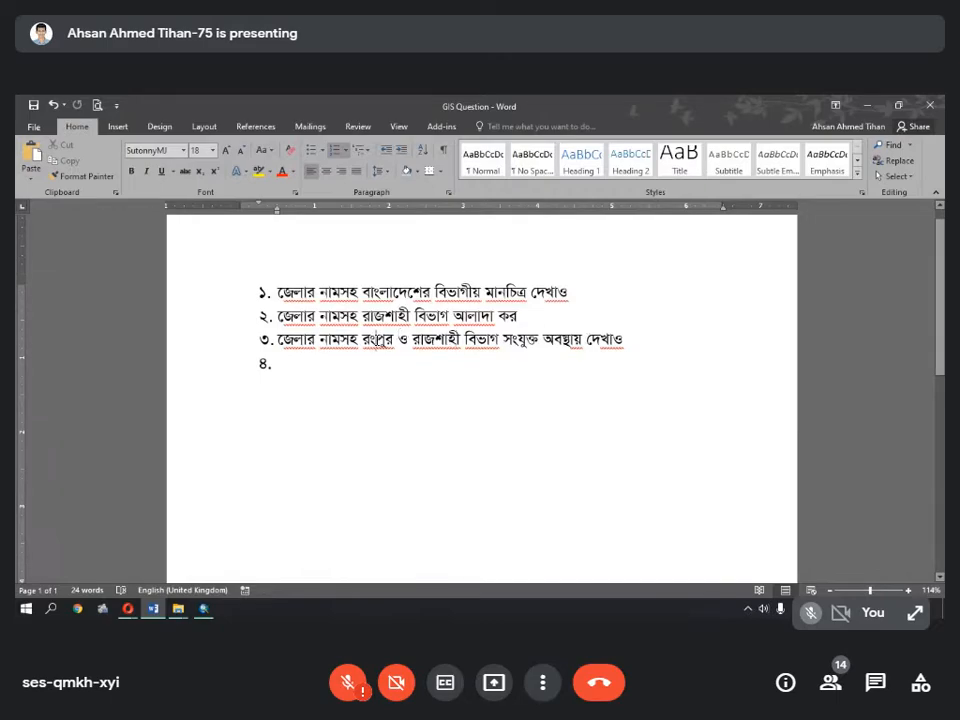
left_click(899, 104)
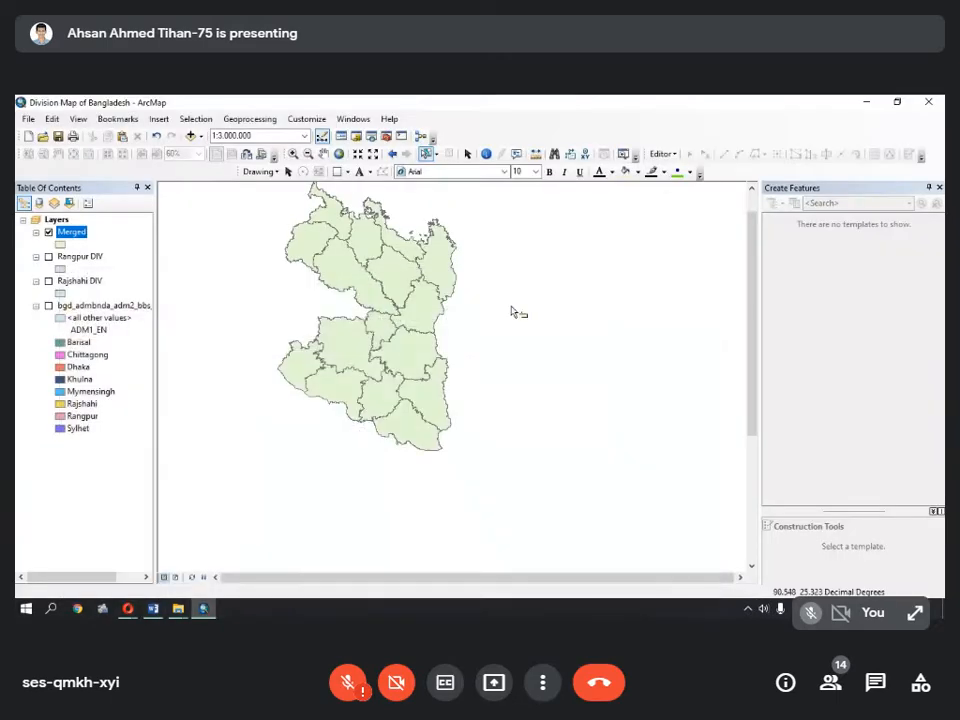
- Bring the whole merged area into view and briefly toggle the Rangpur DIV layer's visibility for comparison
left_click_drag(749, 318, 749, 310)
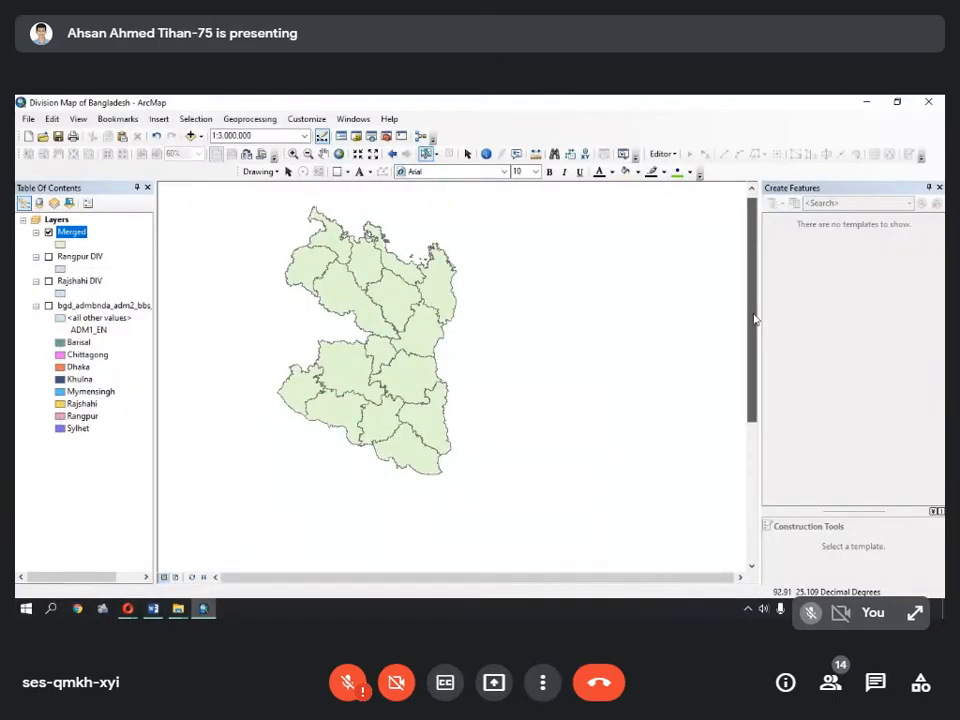
left_click(48, 257)
left_click(48, 257)
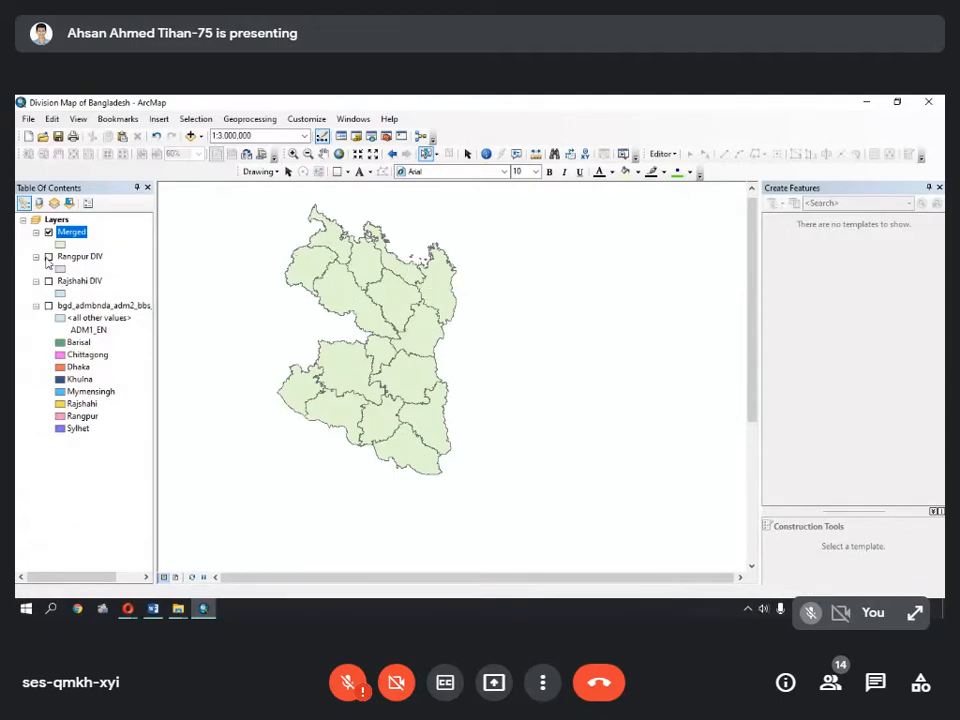
- Compare the Merged layer with the Rangpur DIV and Rajshahi DIV layers by alternating their visibility, ending with only Merged displayed
left_click(78, 257)
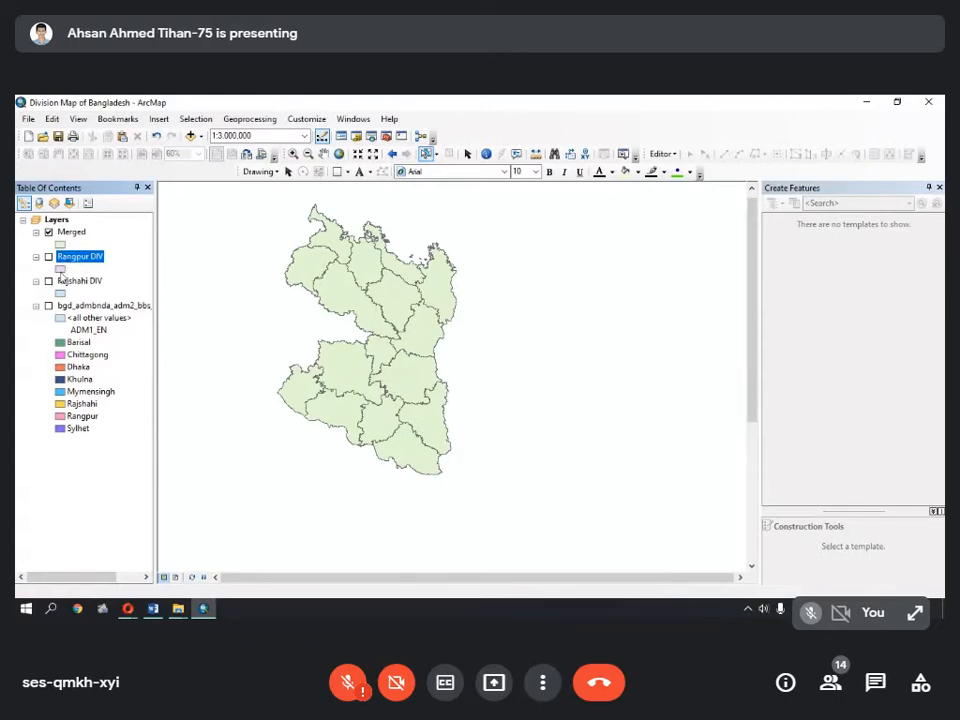
left_click(48, 232)
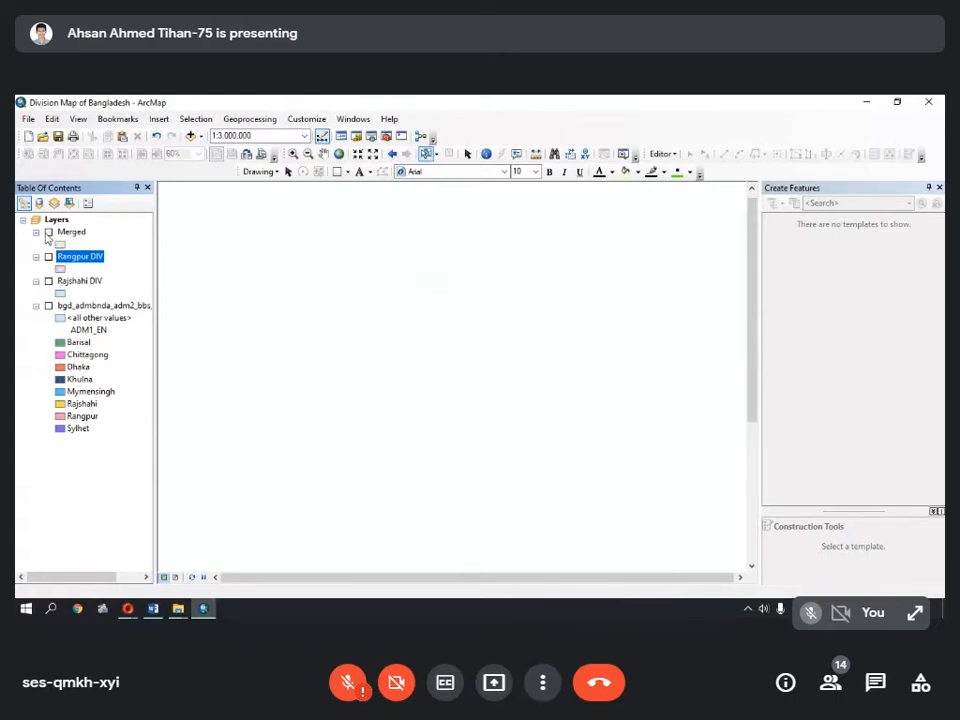
left_click(48, 257)
left_click(49, 281)
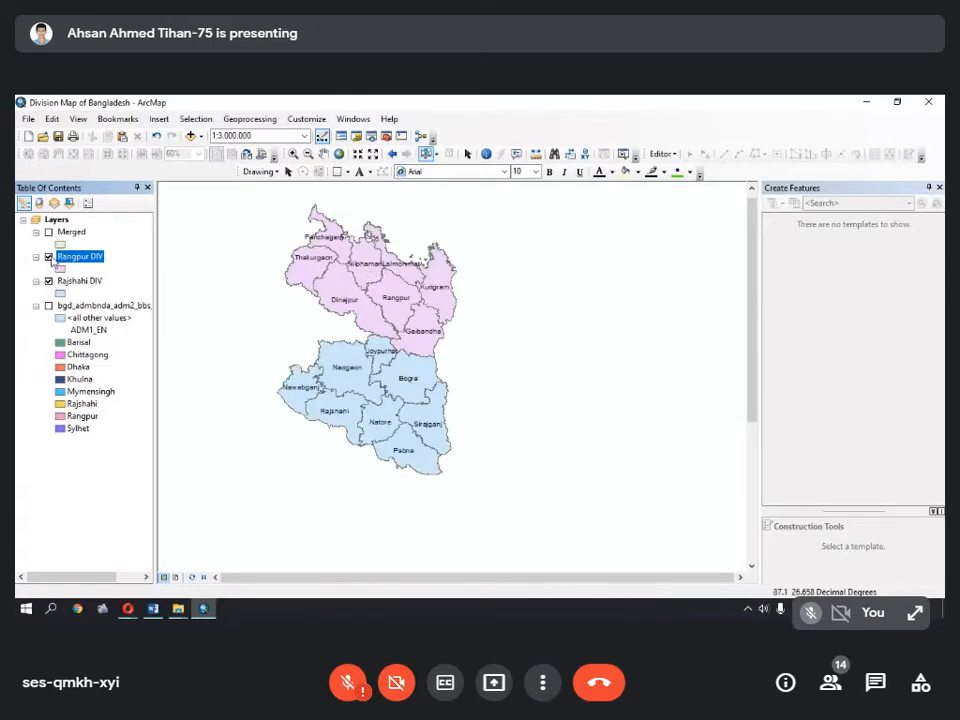
left_click(48, 257)
left_click(49, 281)
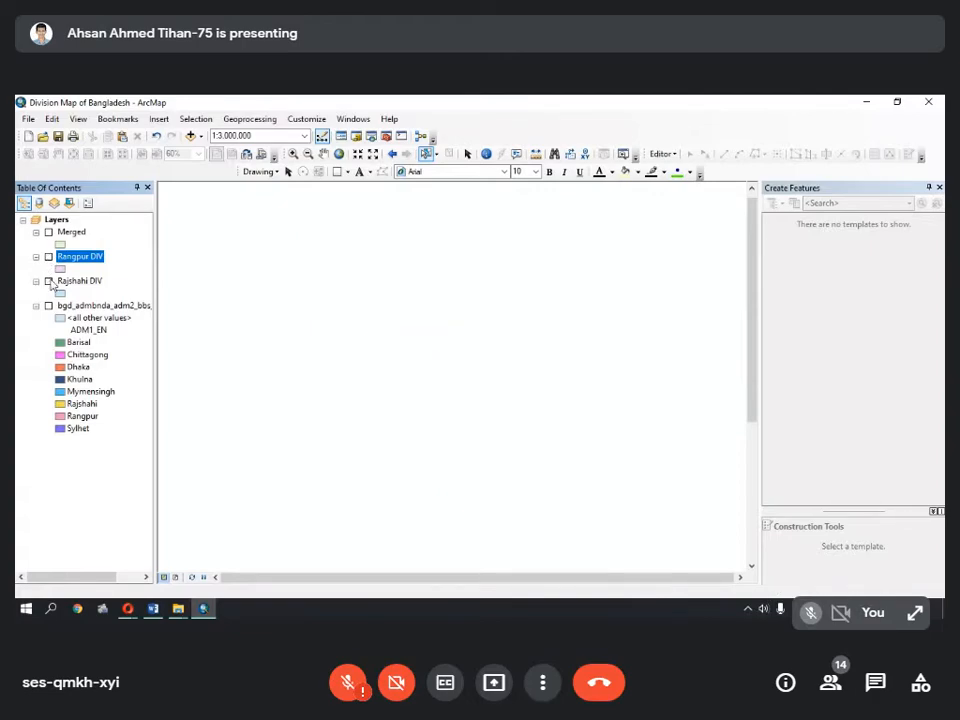
left_click(48, 232)
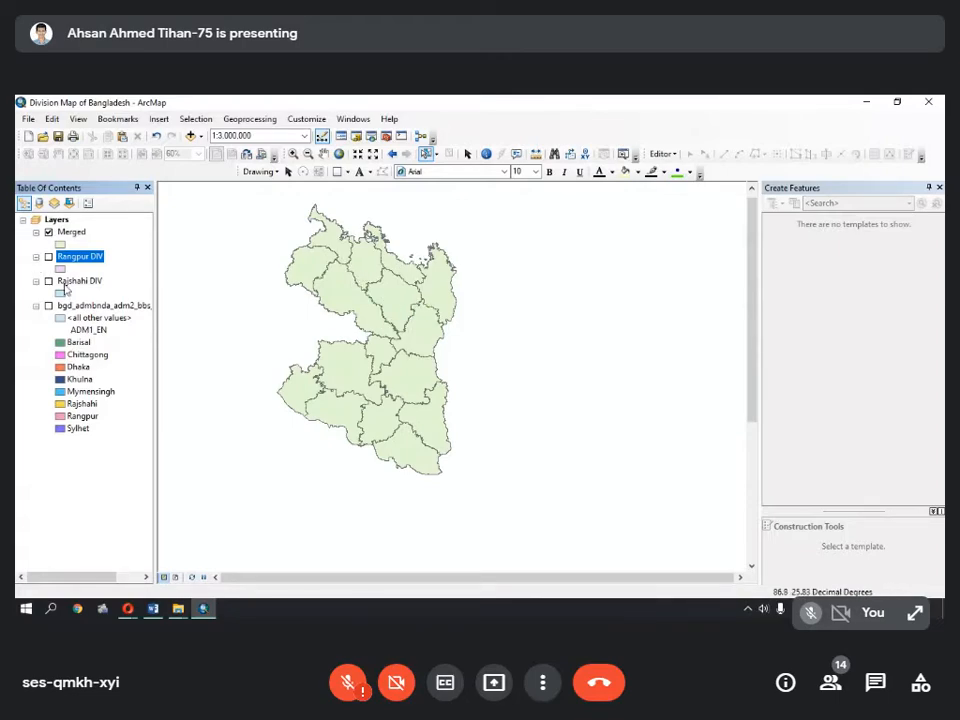
- Display the Rajshahi DIV and Rangpur DIV layers and hide the Merged layer
left_click(49, 281)
left_click(49, 257)
left_click(49, 232)
left_click(49, 232)
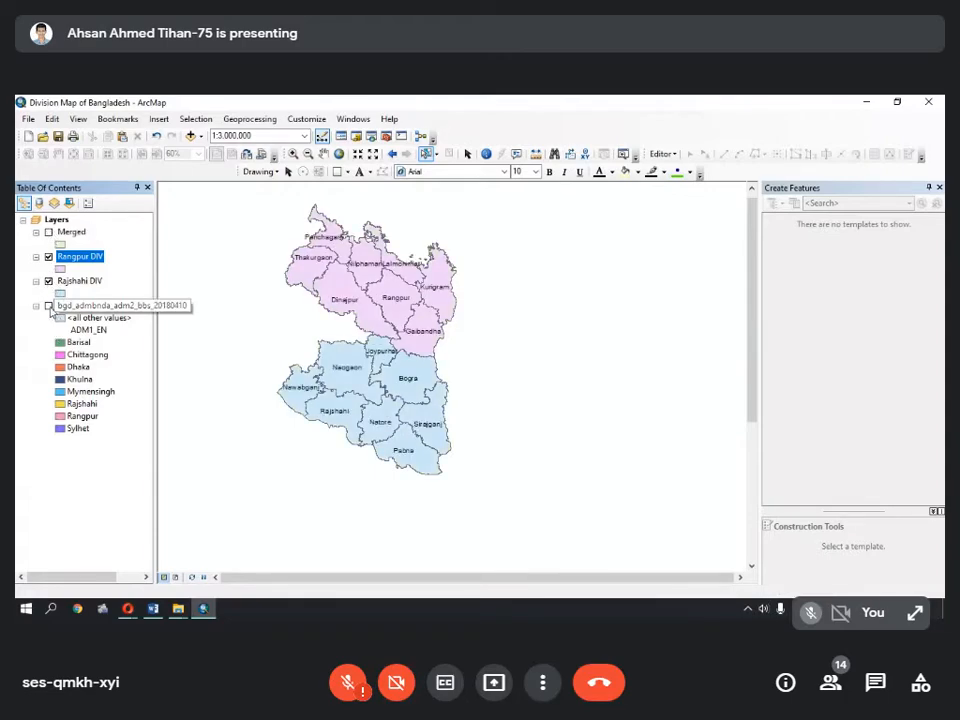
- Temporarily display the bgd_admbnda_adm2_bbs_20180410 layer and toggle Rangpur DIV to compare the division layers with the full country map
left_click(49, 307)
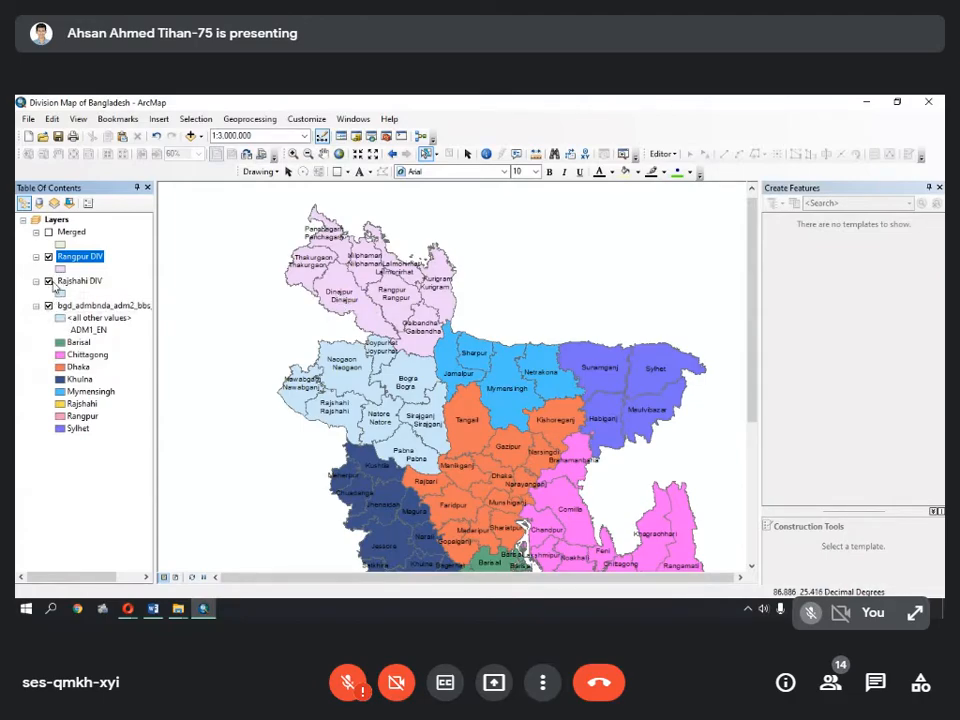
left_click(48, 257)
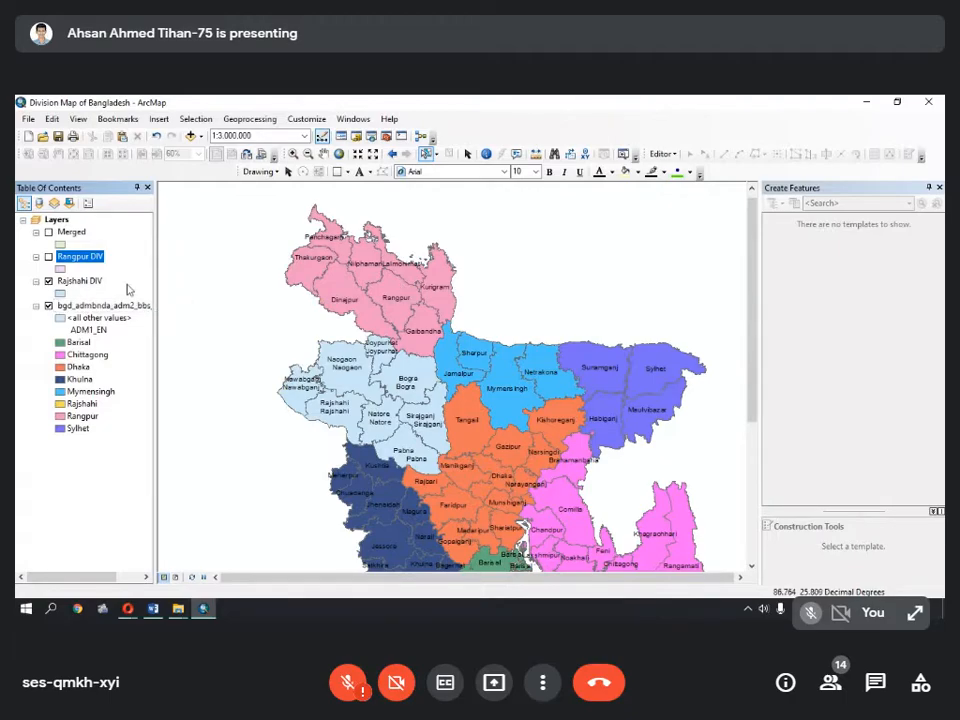
left_click(49, 258)
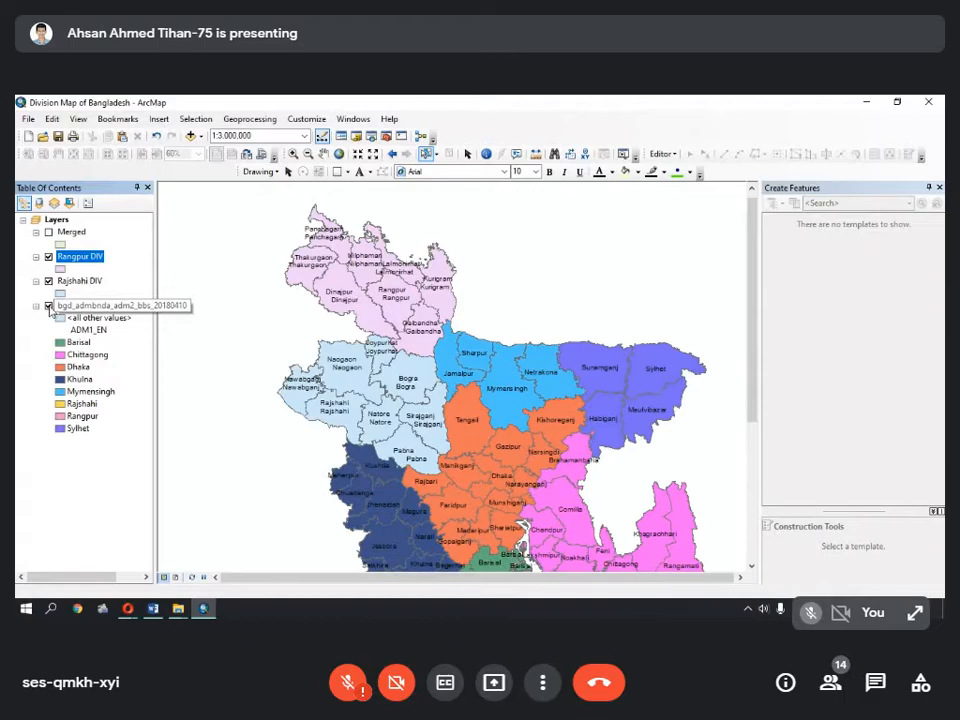
left_click(49, 307)
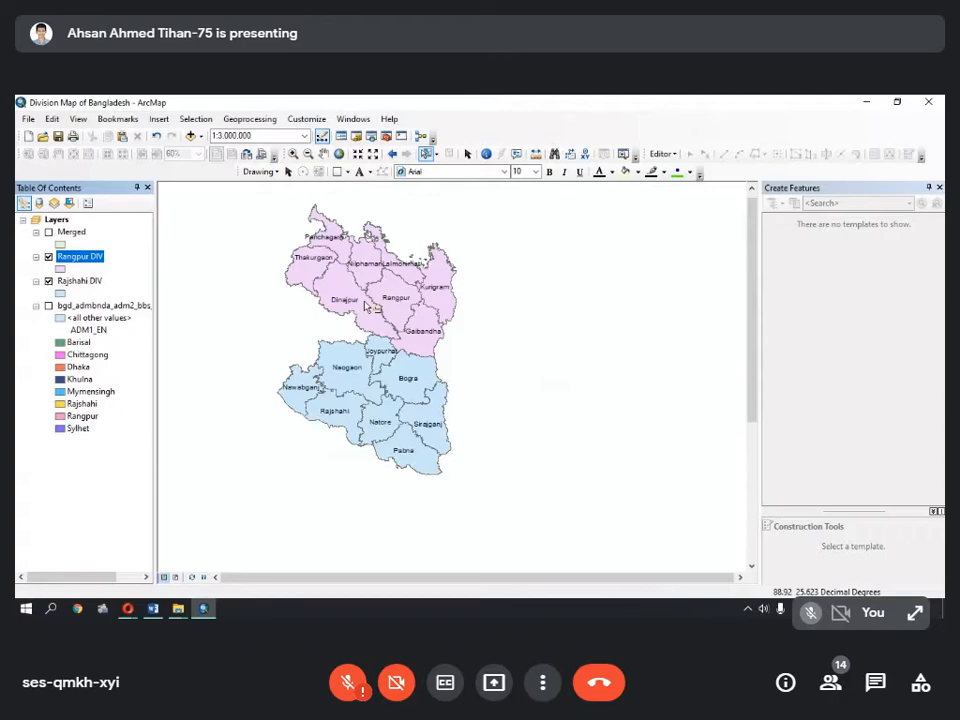
- Hide the Rangpur DIV and Rajshahi DIV layers and show only the Merged layer on the map
left_click(70, 231)
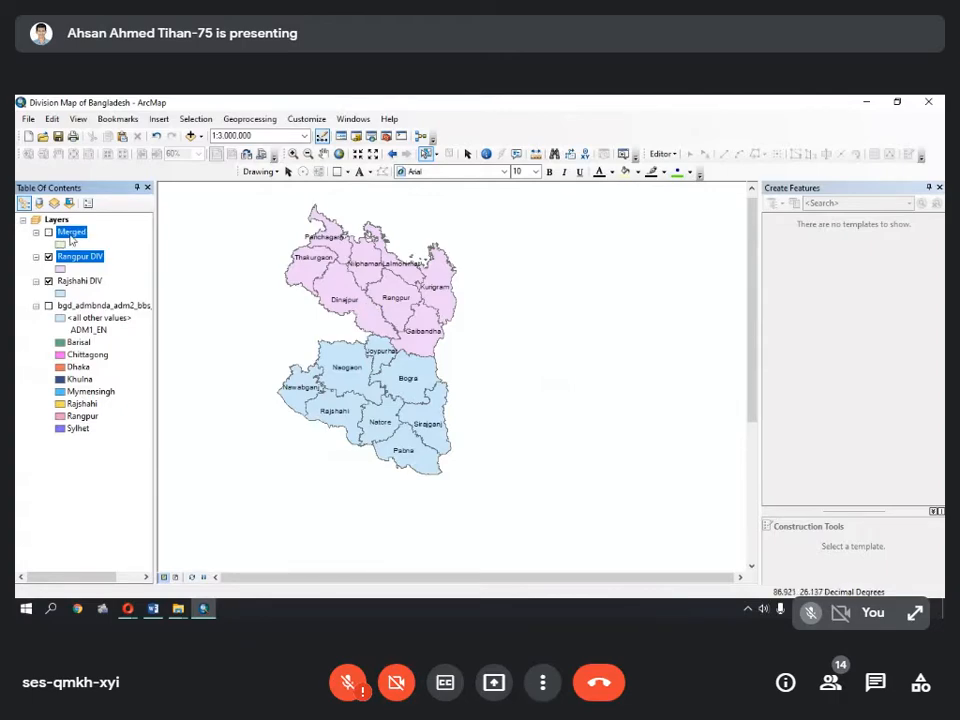
left_click(49, 257)
left_click(49, 281)
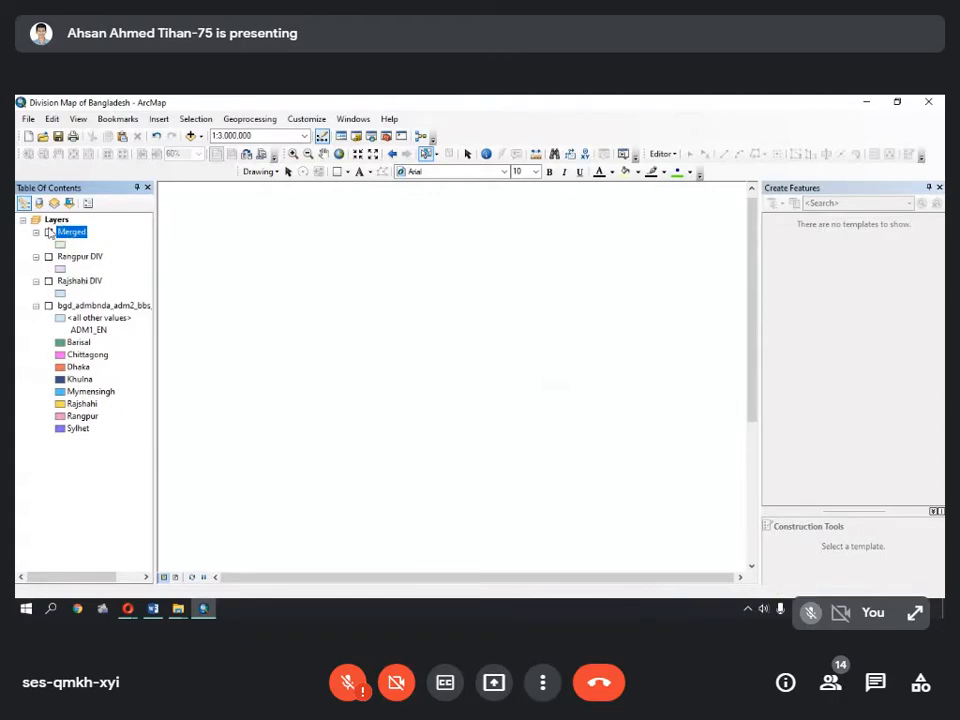
left_click(48, 232)
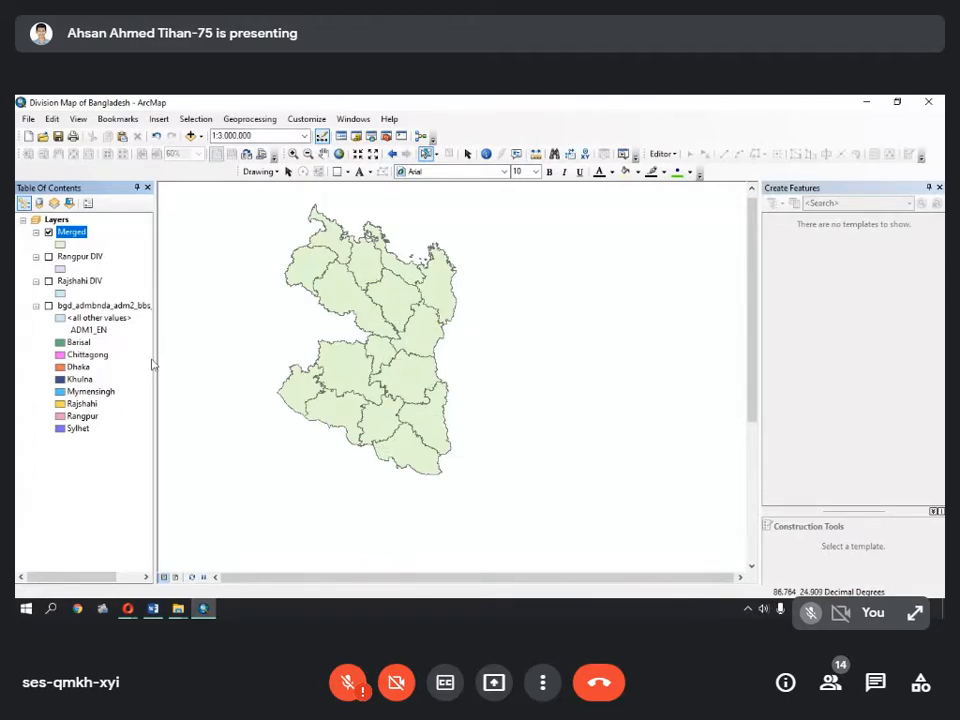
- Turn on feature labels for the Merged layer so its districts are named on the map
right_click(84, 238)
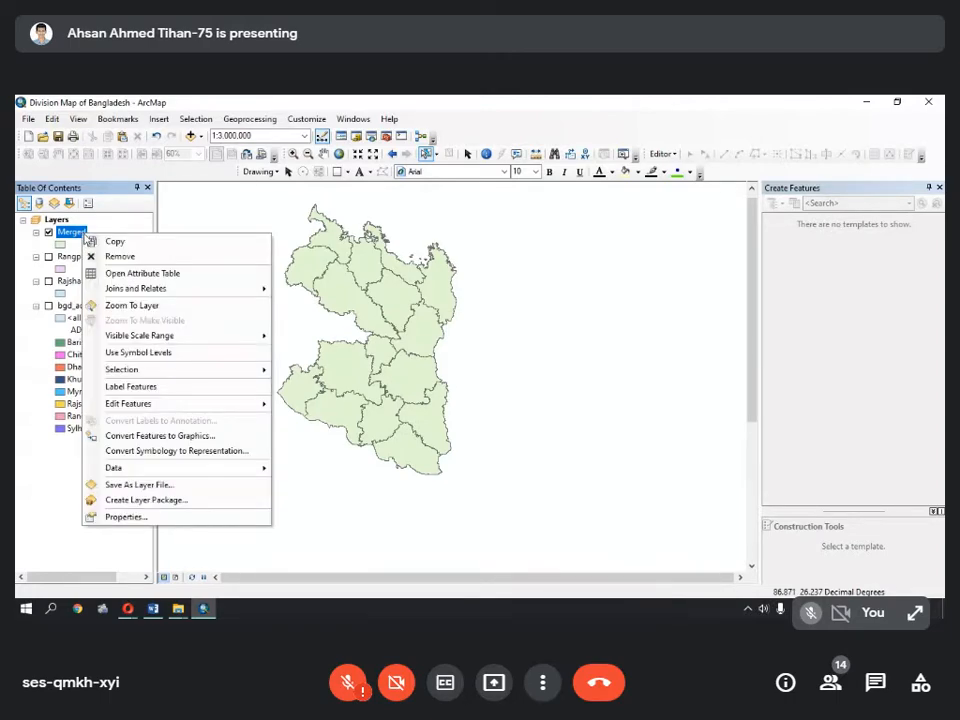
left_click(160, 388)
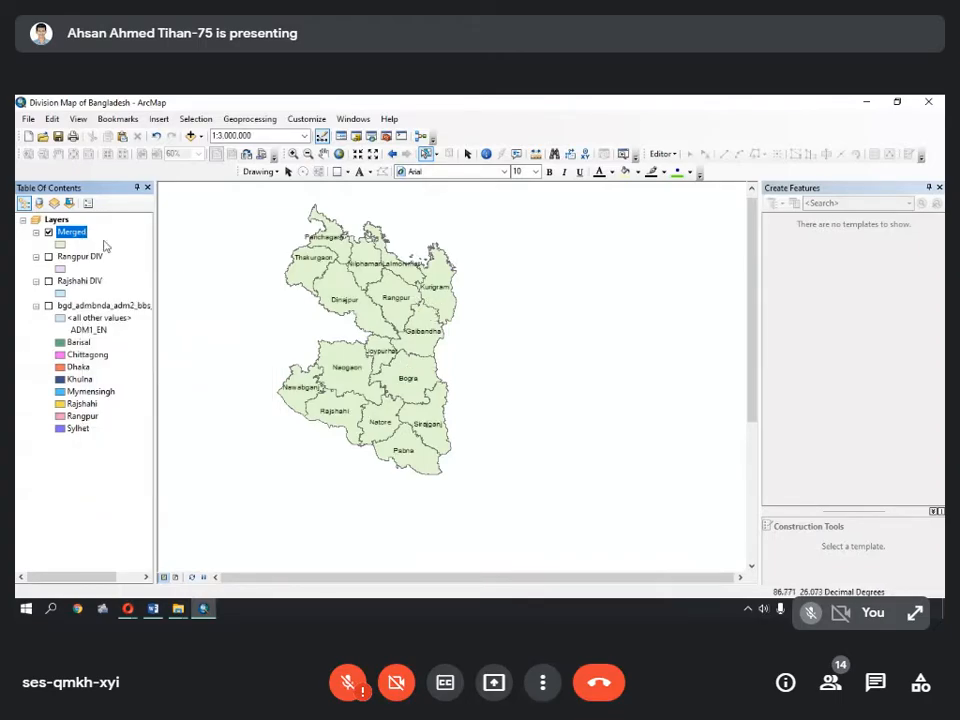
right_click(70, 236)
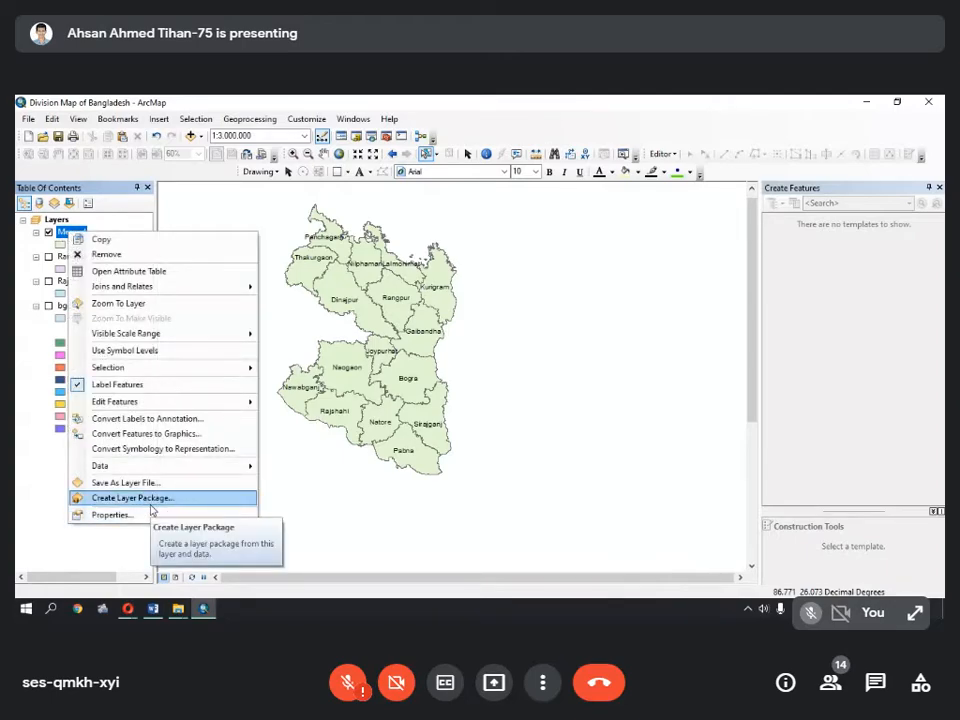
left_click(113, 228)
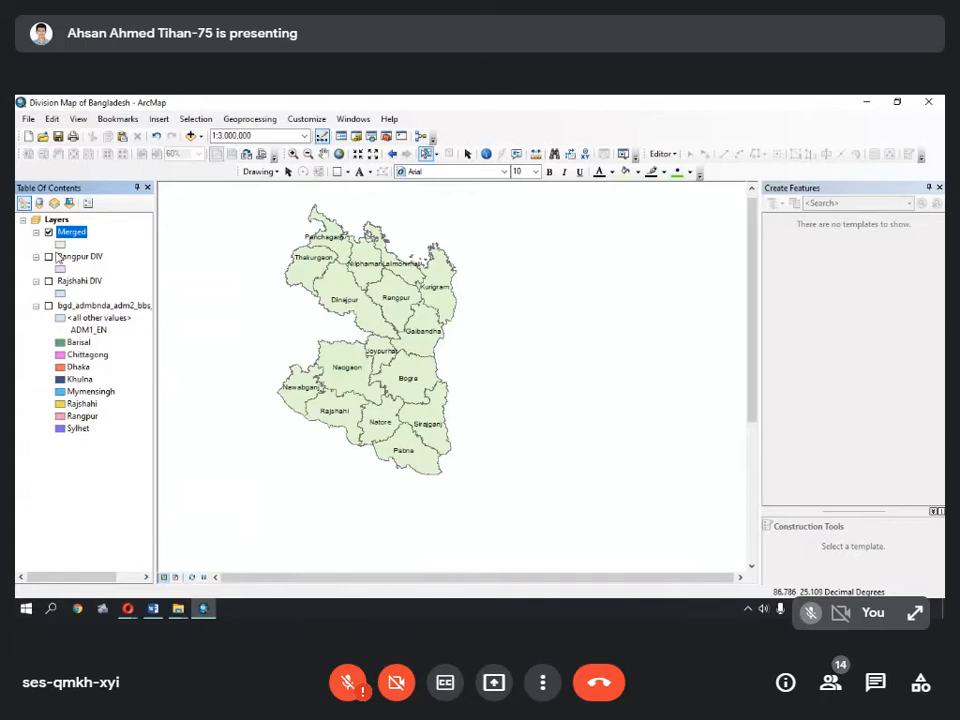
- Briefly show the bgd_admbnda_adm2_bbs layer to compare it with the merged one, and open the Merged layer's properties
left_click(48, 306)
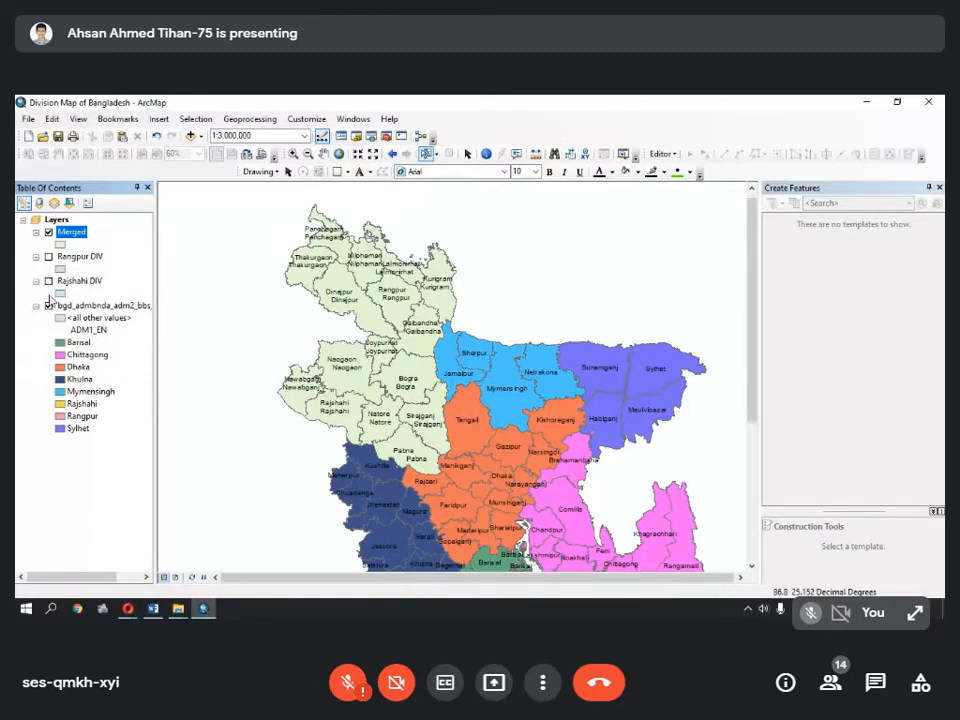
left_click(49, 306)
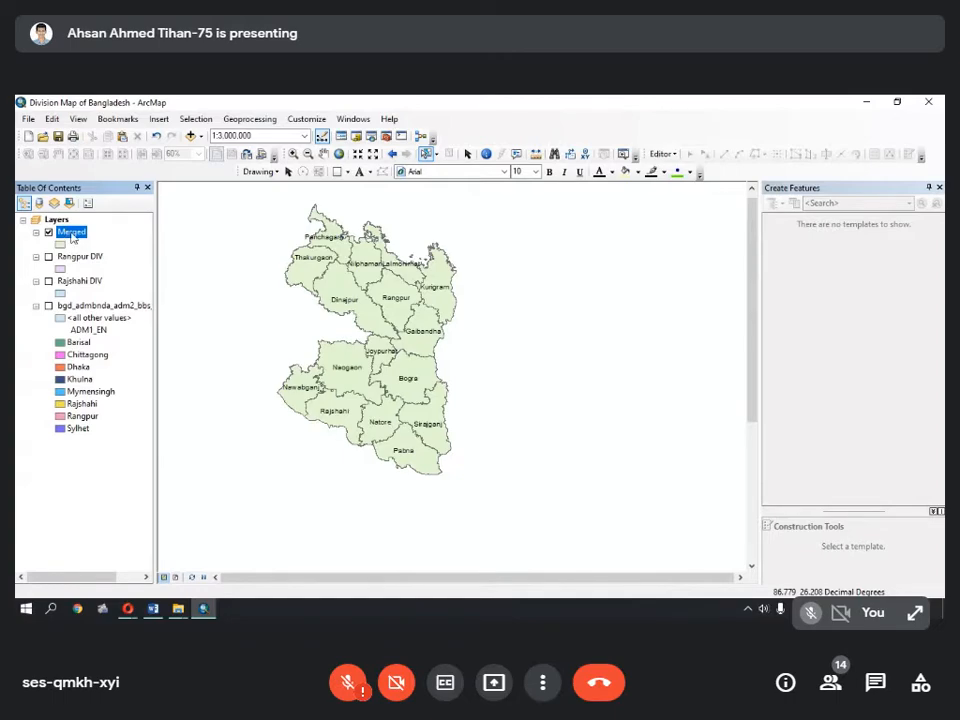
right_click(72, 237)
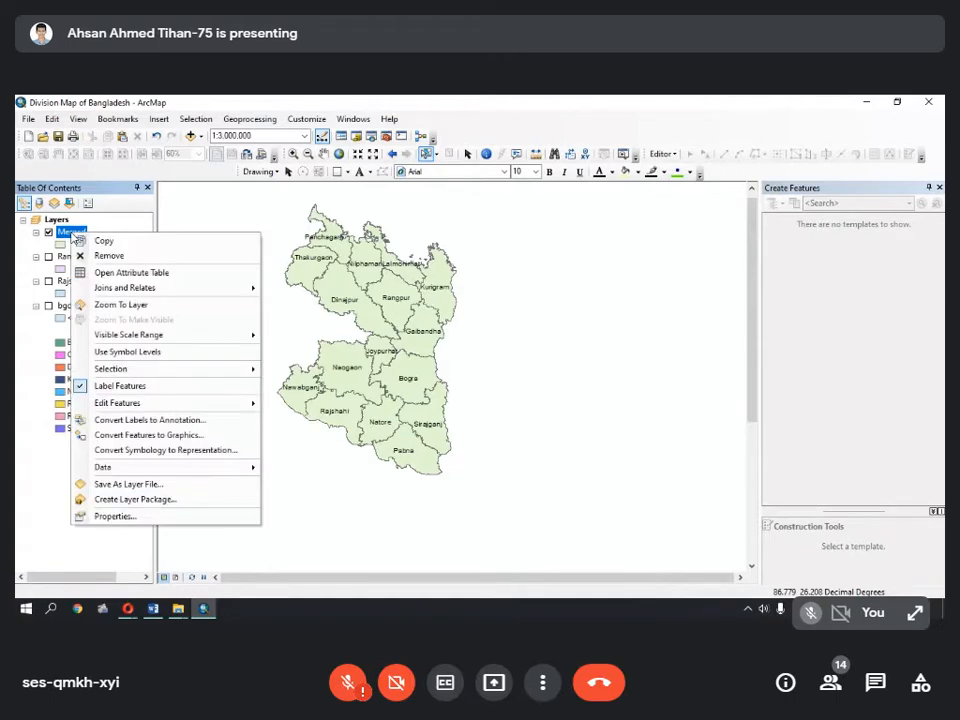
left_click(122, 512)
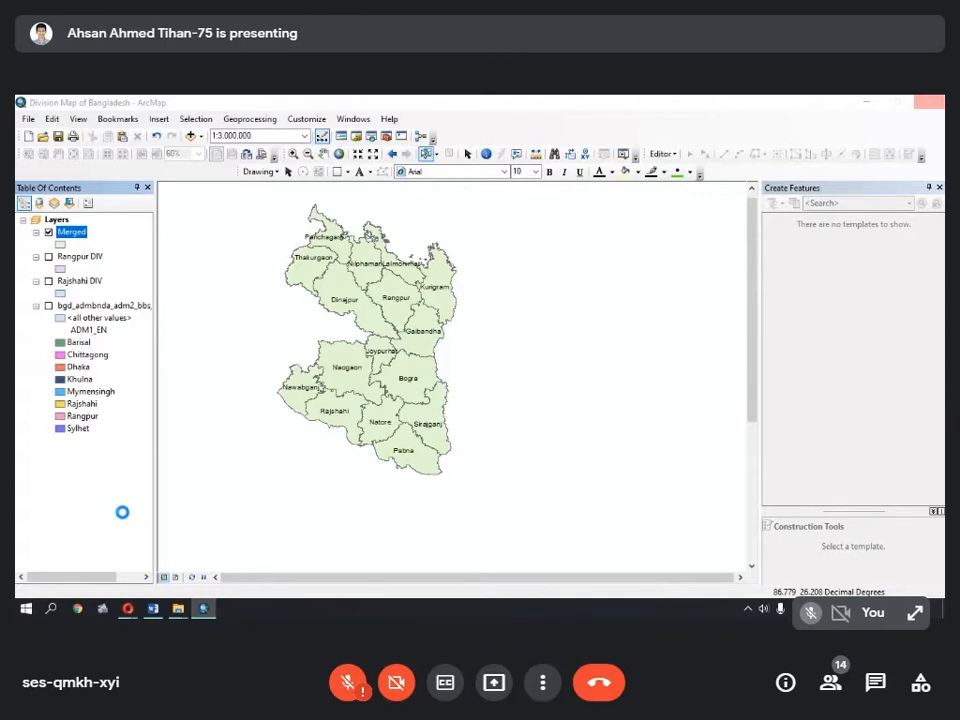
- Switch to the Google Meet call in the browser and toggle the microphone
mouse_move(128, 608)
left_click(101, 566)
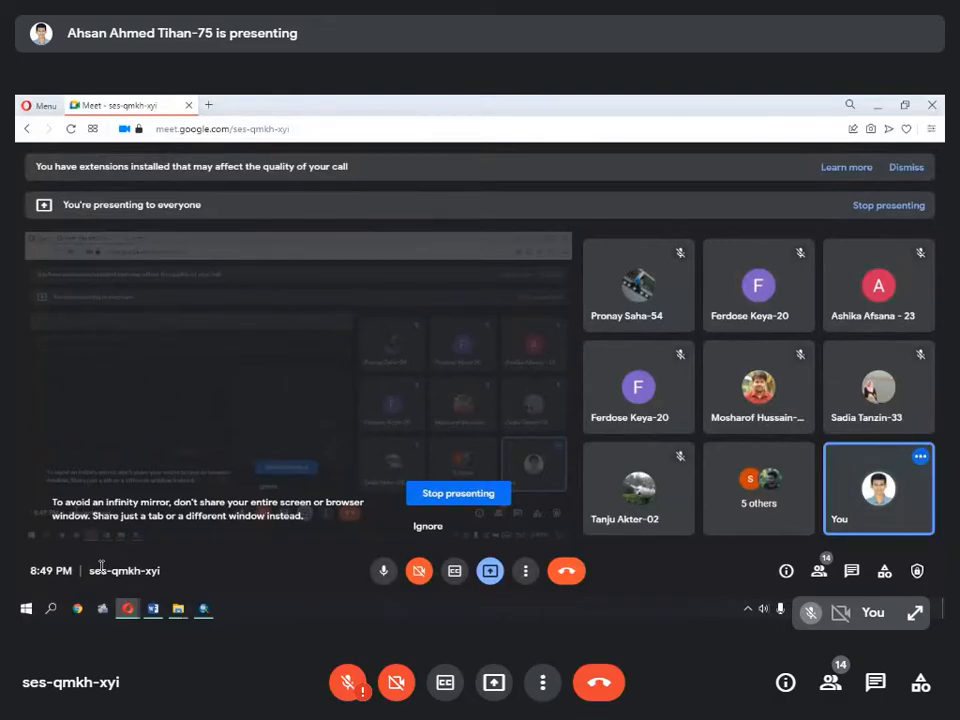
left_click(384, 572)
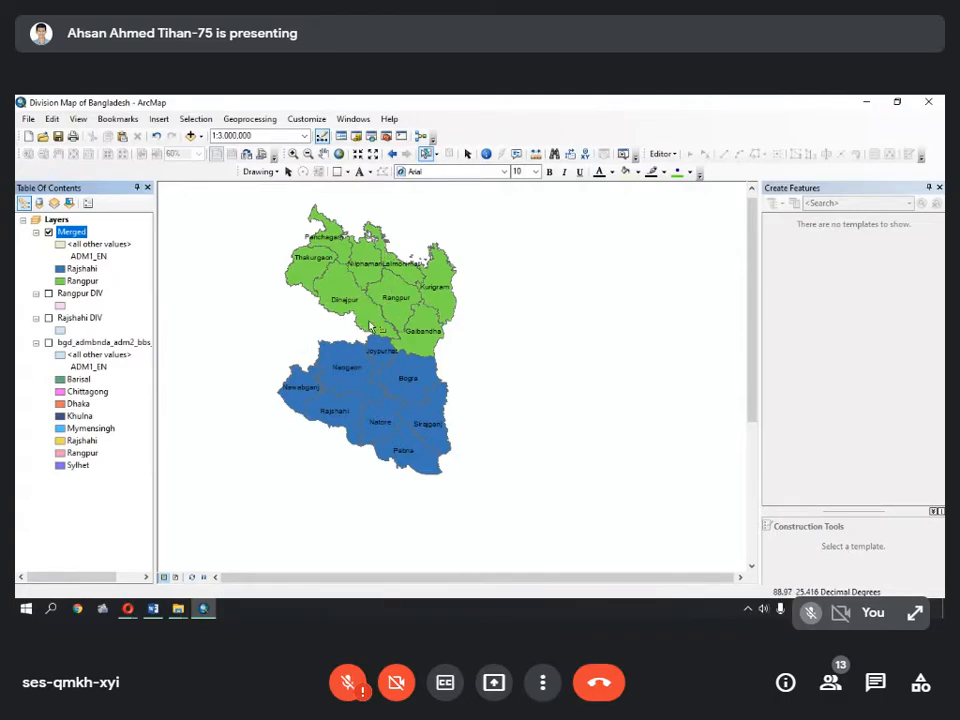
- Toggle the Merged layer off and on, review items 2 and 3 in the GIS Question Word document, and return to ArcMap
left_click(48, 232)
left_click(48, 232)
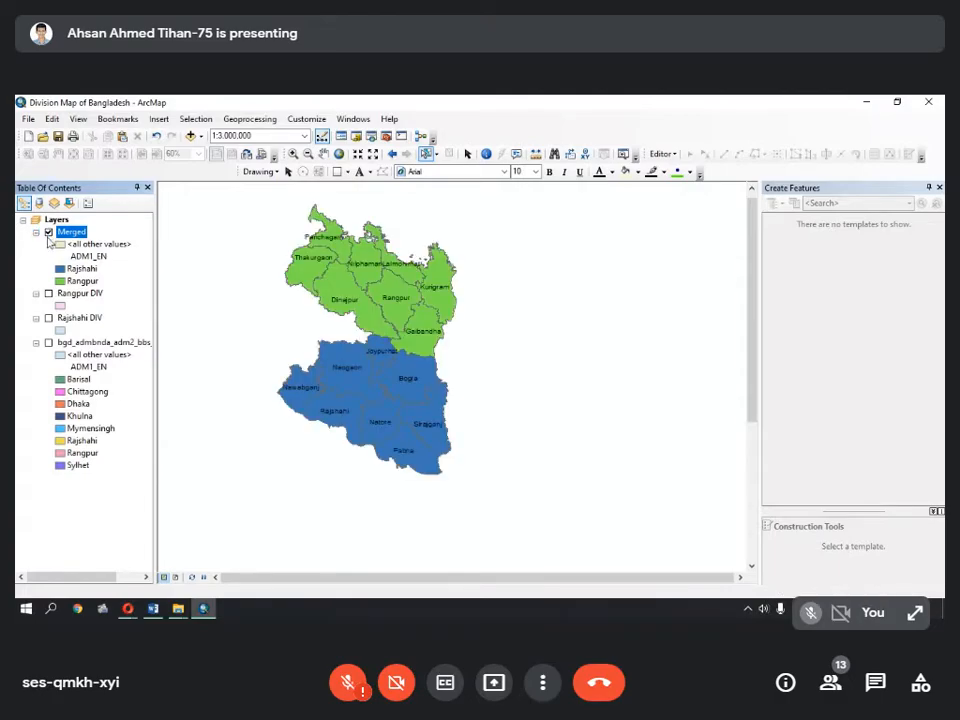
left_click(153, 608)
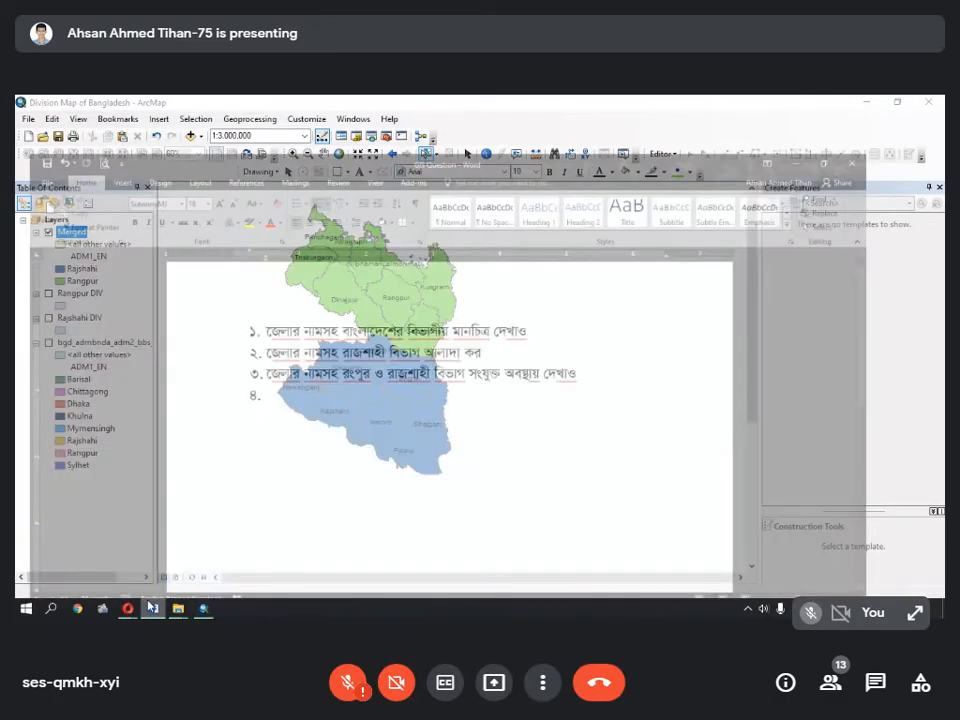
left_click_drag(317, 342, 638, 328)
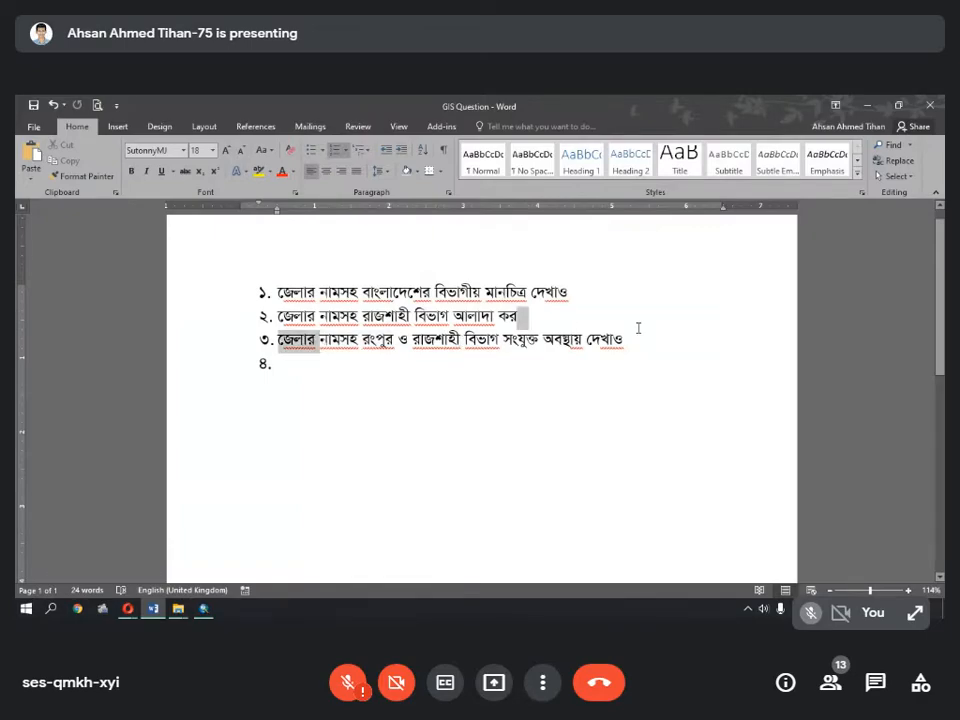
left_click_drag(341, 312, 521, 316)
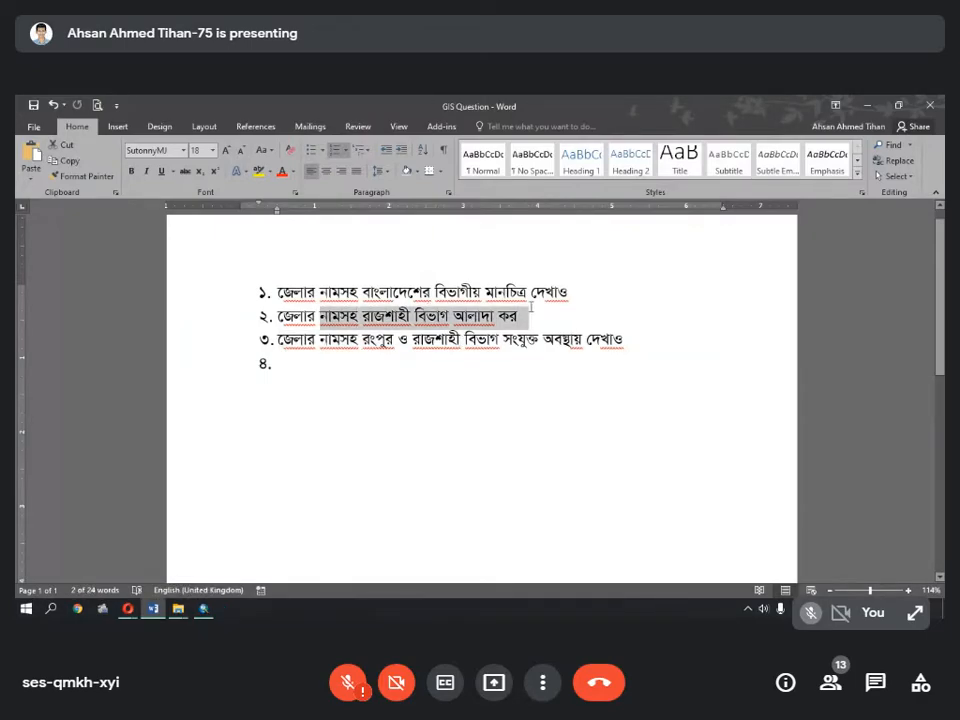
left_click(521, 318)
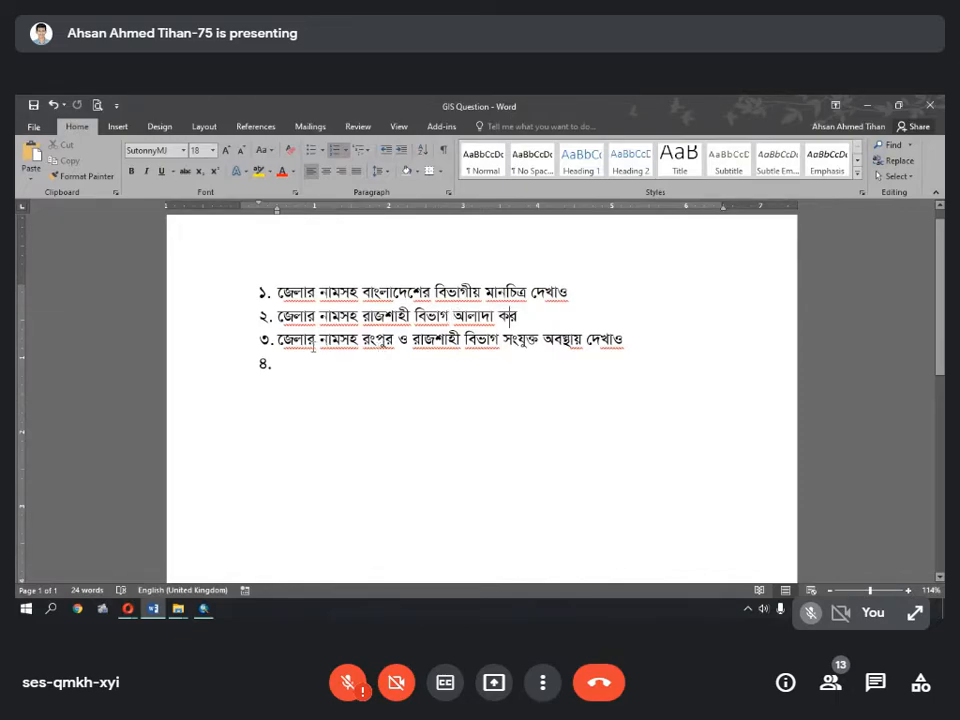
left_click_drag(365, 340, 562, 343)
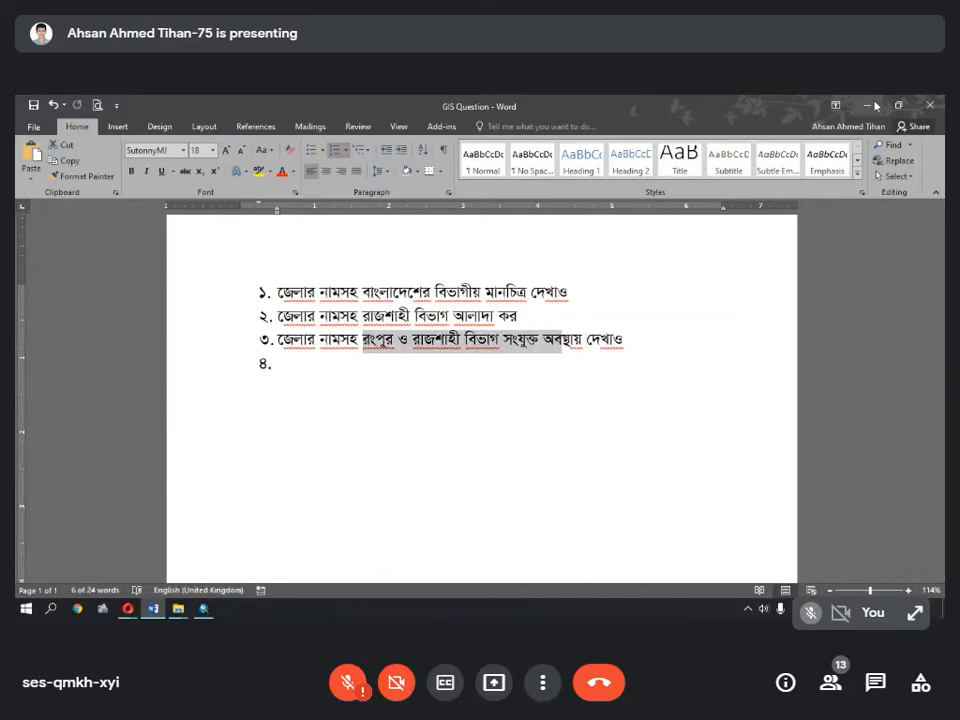
left_click(873, 105)
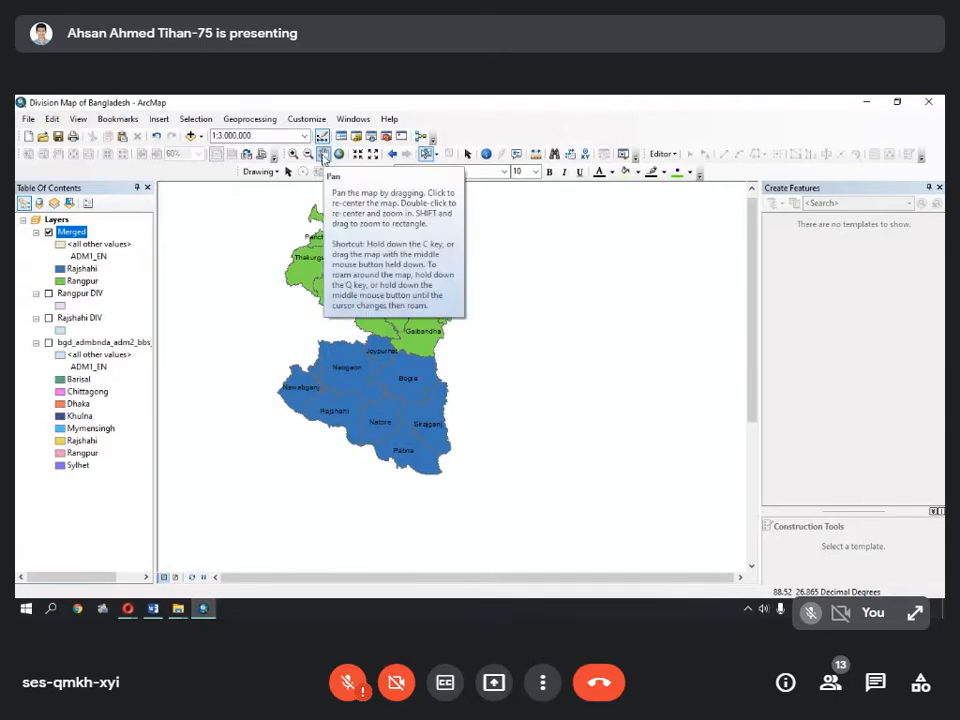
- Examine the merged Rangpur and Rajshahi map in data view by panning, viewing the full extent, and using fixed zoom in and out
left_click(322, 156)
left_click_drag(377, 306, 936, 606)
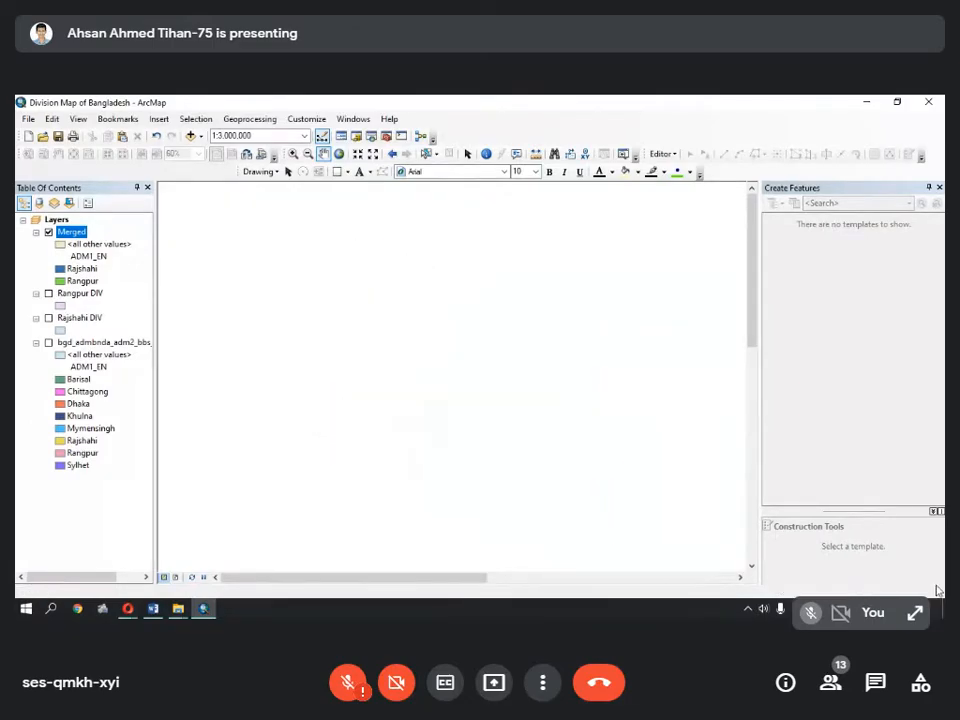
left_click(339, 154)
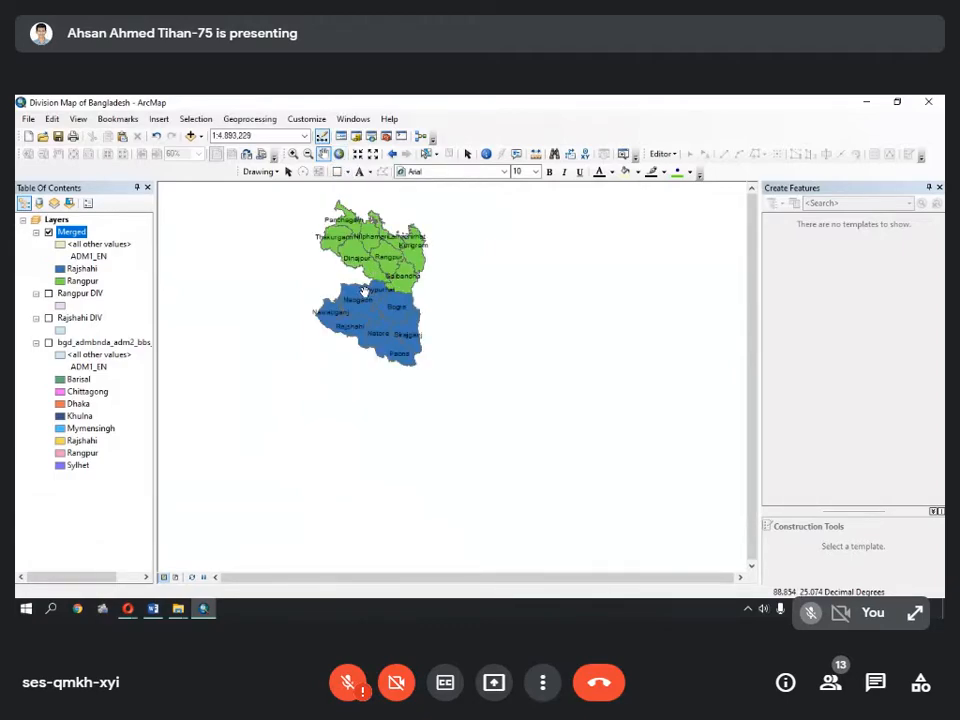
left_click(357, 155)
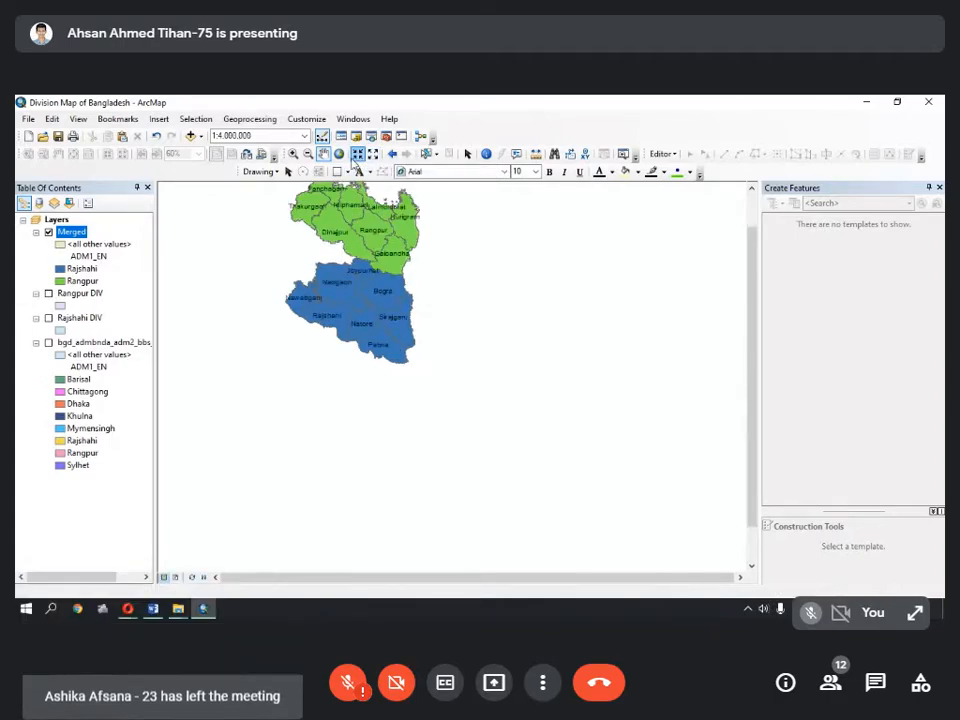
left_click(357, 155)
left_click_drag(343, 253, 456, 387)
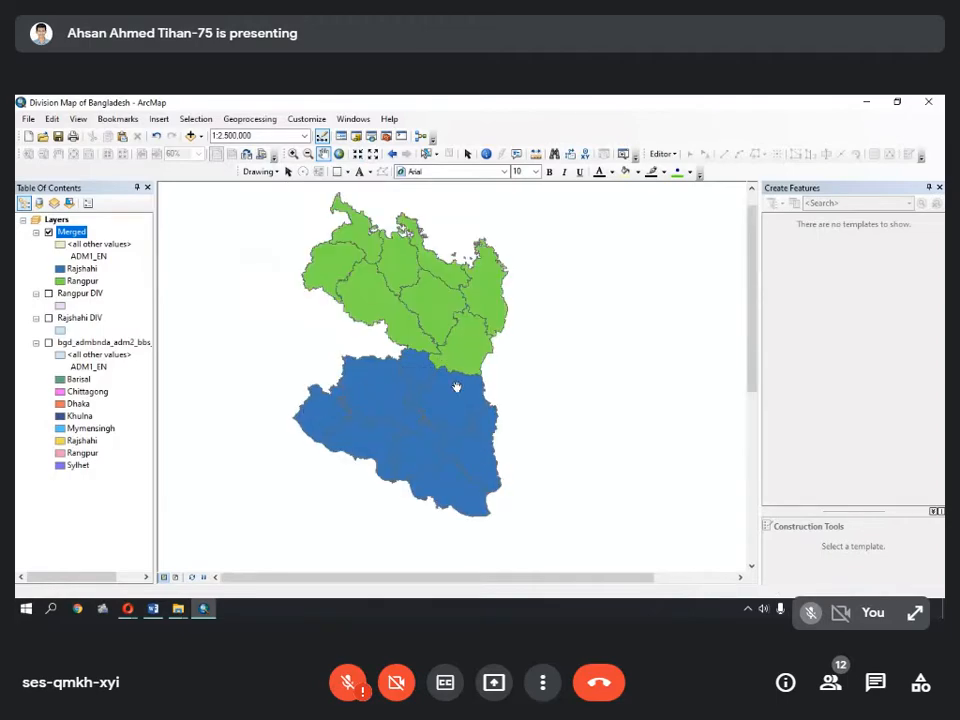
left_click(373, 155)
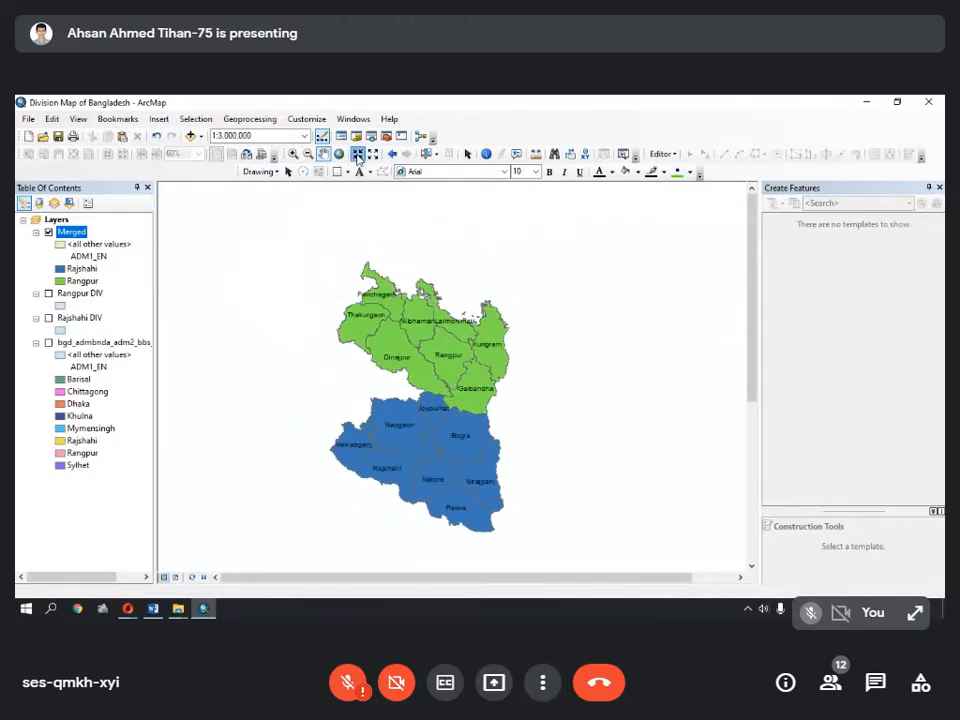
left_click(358, 156)
left_click(373, 155)
left_click(373, 155)
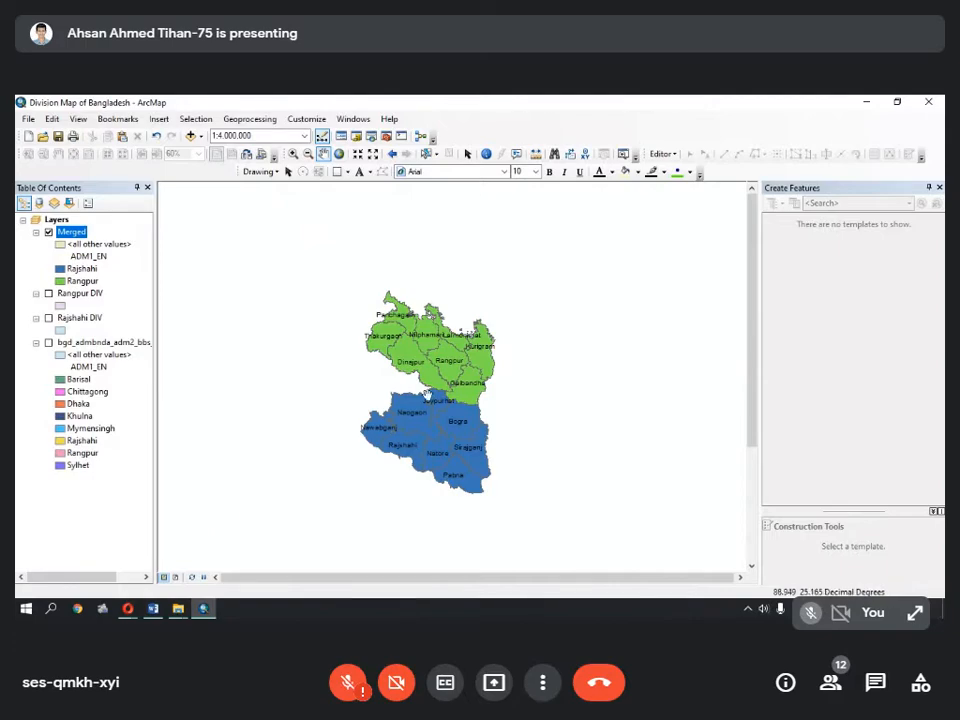
- Switch to layout view and enlarge the merged map in its data frame to a scale of 1:2,000,000
left_click(176, 579)
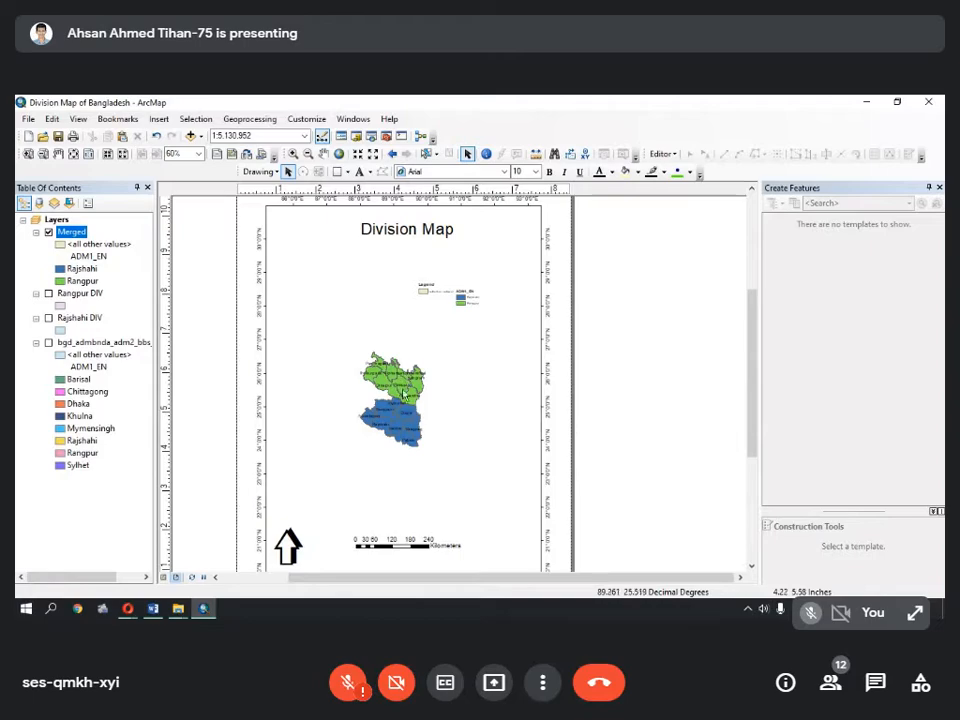
left_click(374, 378)
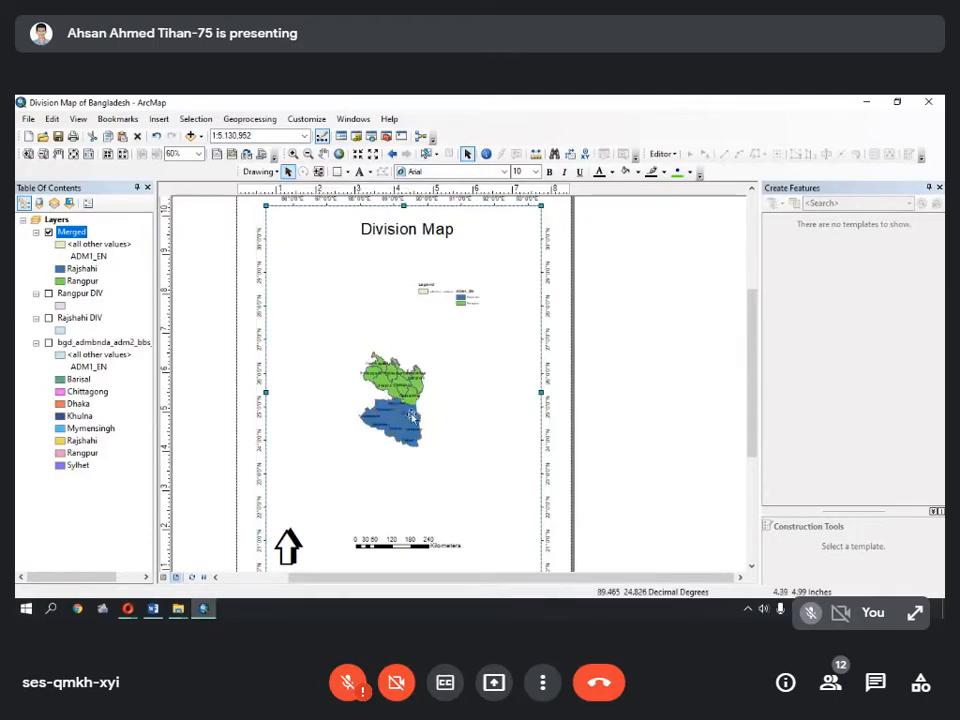
left_click(357, 156)
left_click(357, 156)
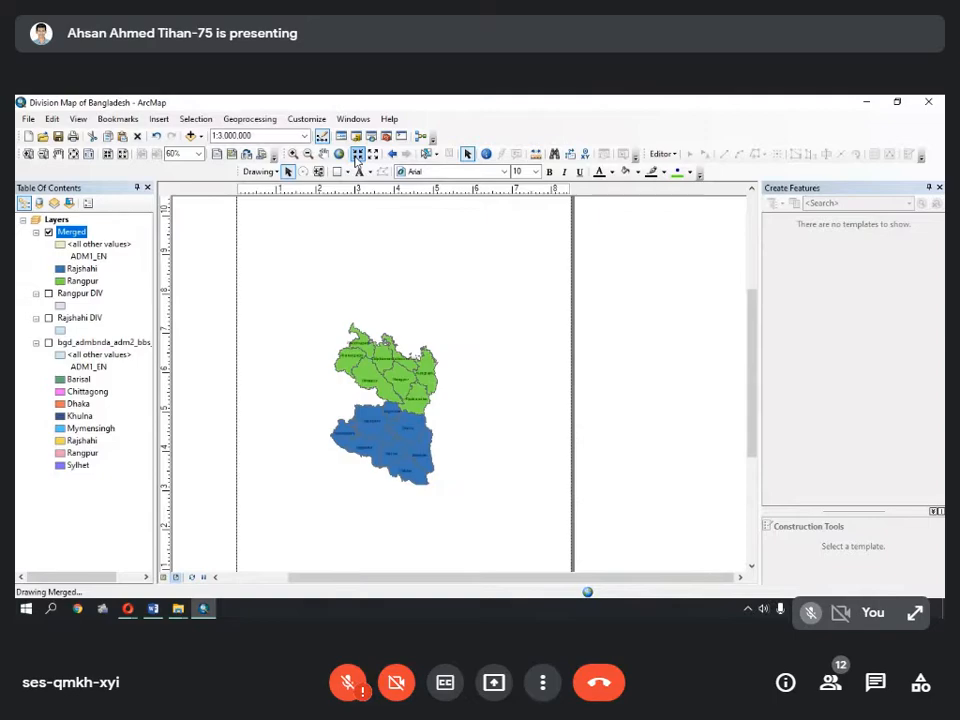
left_click(357, 156)
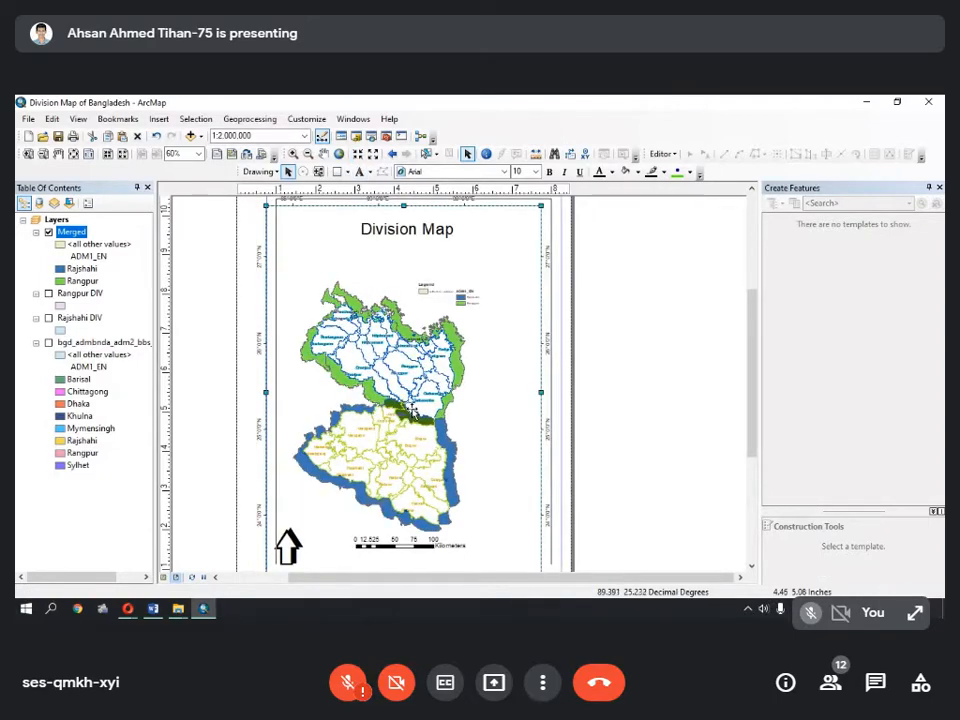
- Adjust the data frame's position on the page and pan the merged map to centre it within the frame
left_click_drag(412, 410, 420, 405)
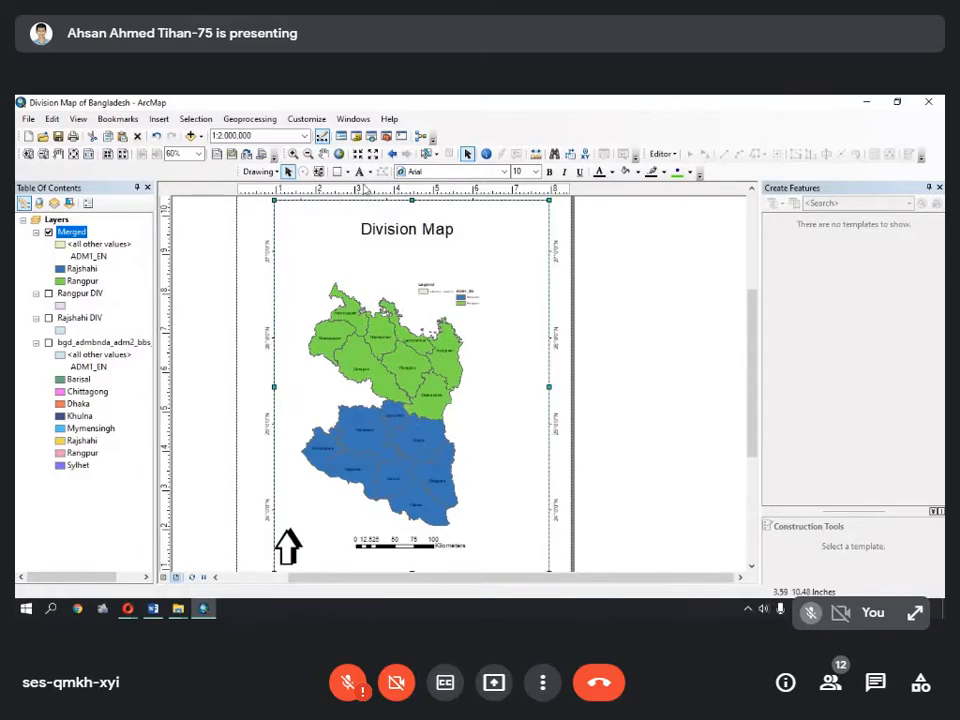
mouse_move(372, 414)
left_mouse_down()
mouse_move(383, 413)
mouse_move(363, 423)
left_mouse_up()
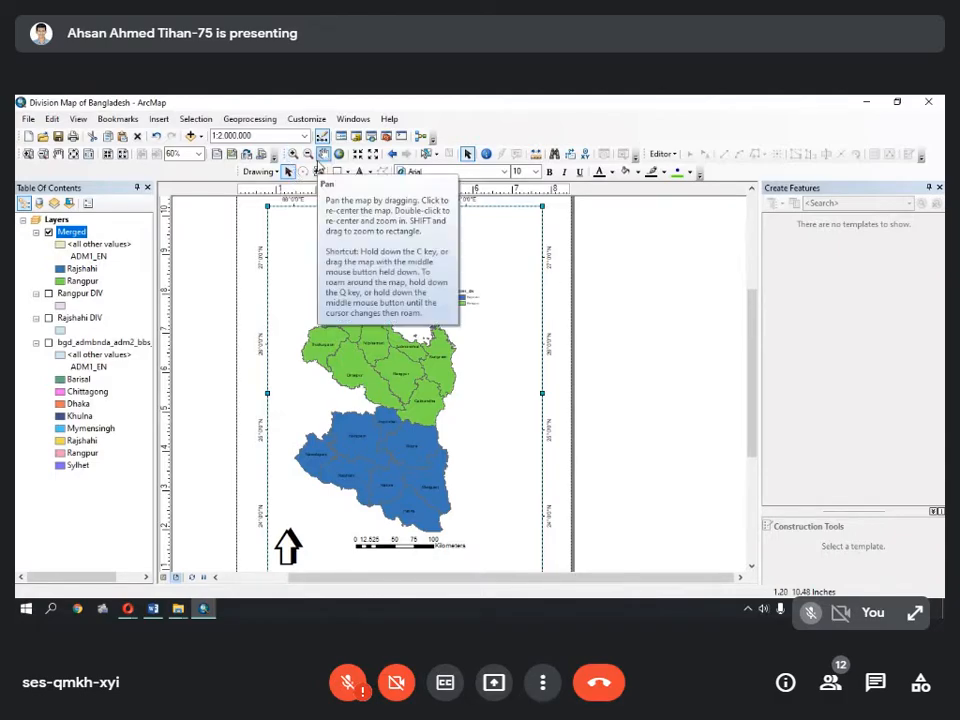
left_click(323, 155)
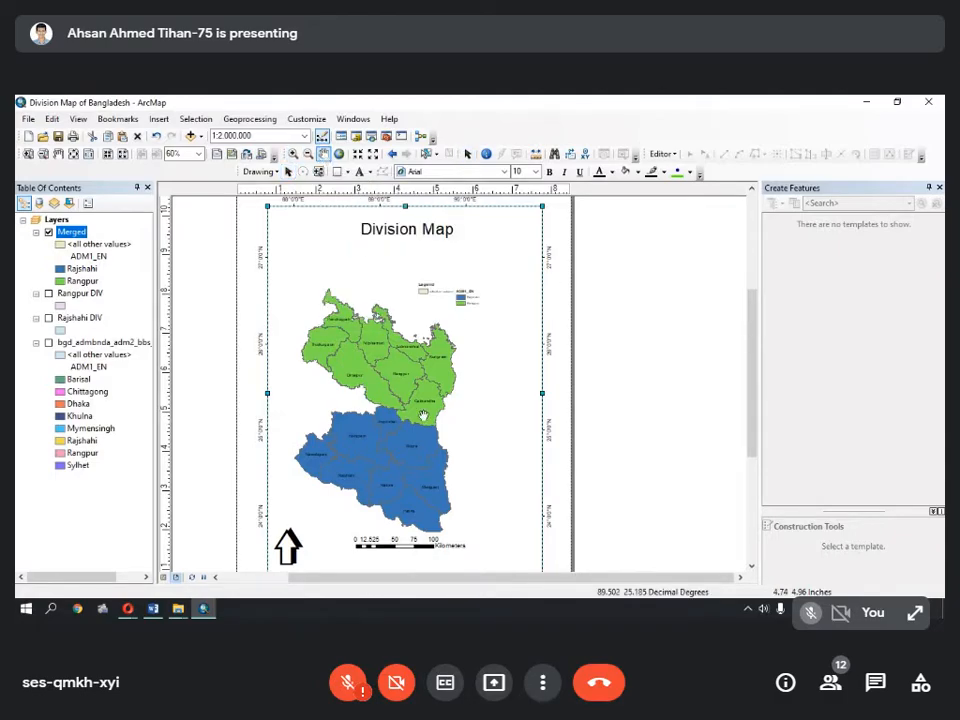
left_click_drag(406, 406, 432, 402)
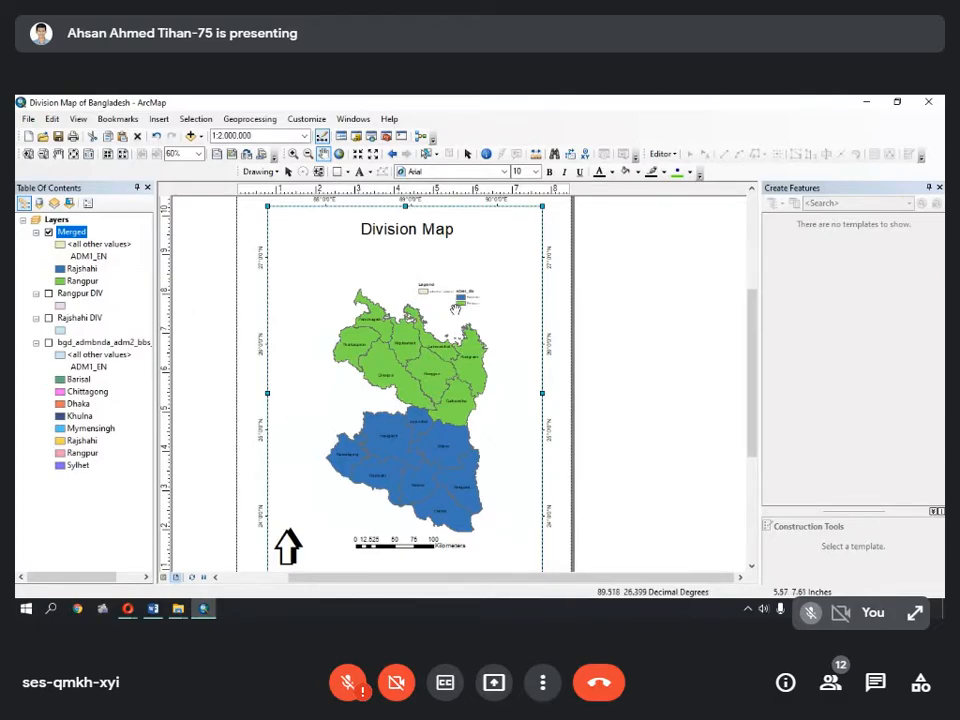
scroll(469, 291, "up", 5)
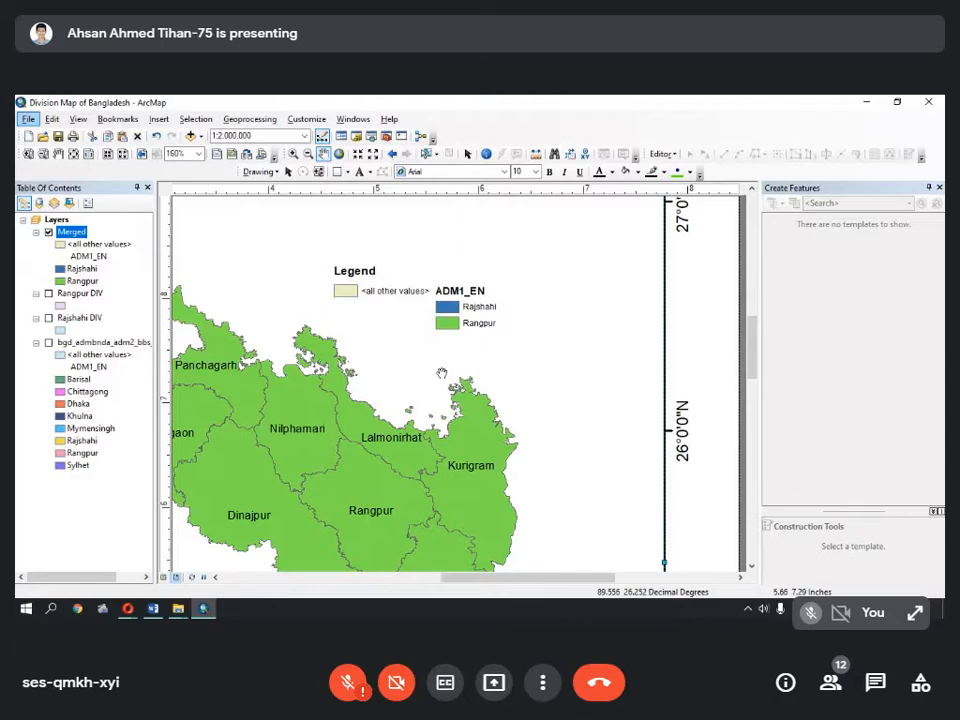
- Zoom the layout page out to 50% and reposition the merged map so it sits centred within the data frame
scroll(441, 373, "up", 2)
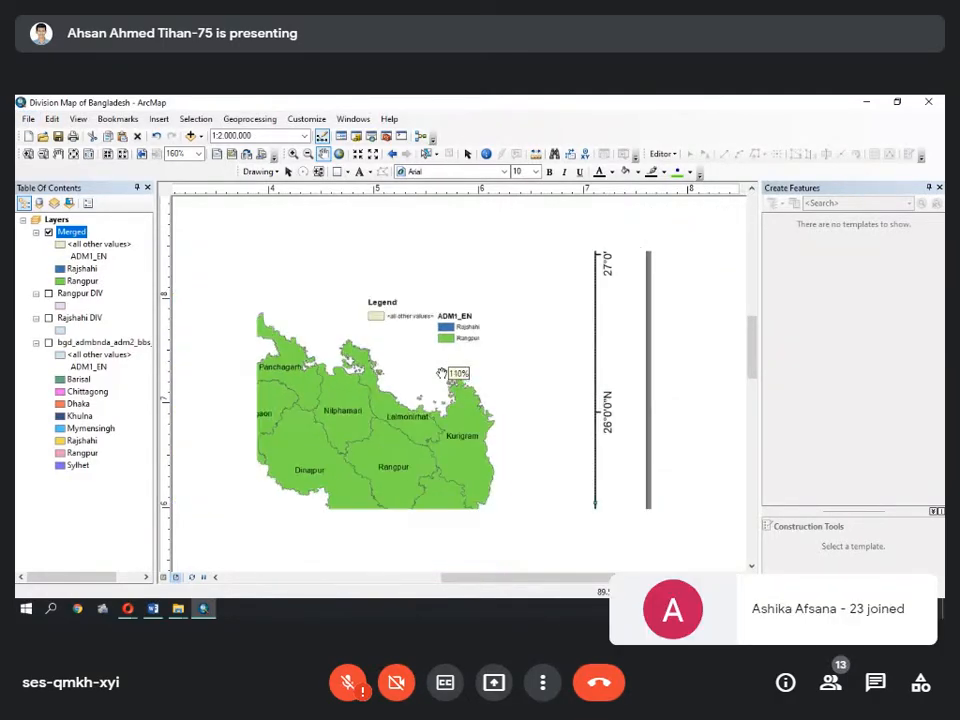
scroll(441, 373, "up", 1)
key("alt")
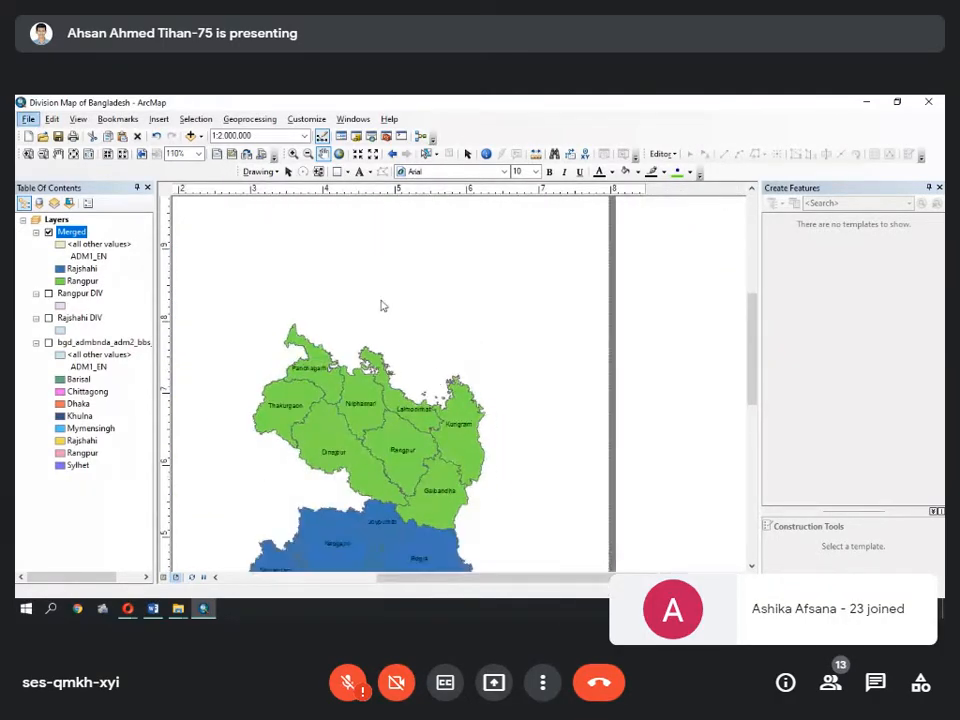
scroll(438, 377, "up", 2)
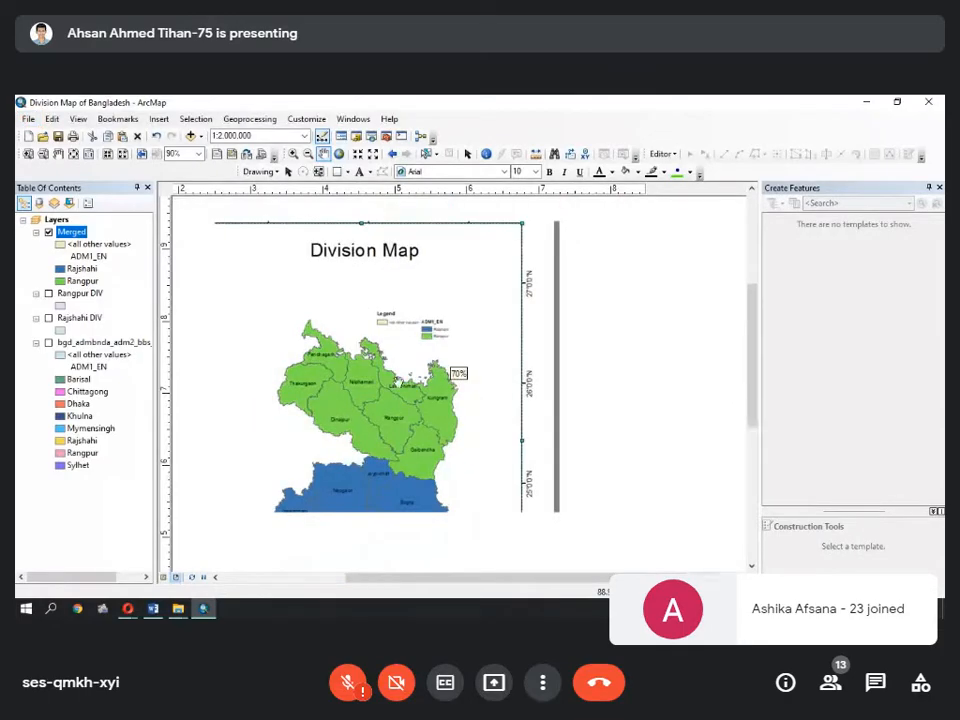
key("alt+space")
left_click_drag(388, 359, 360, 441)
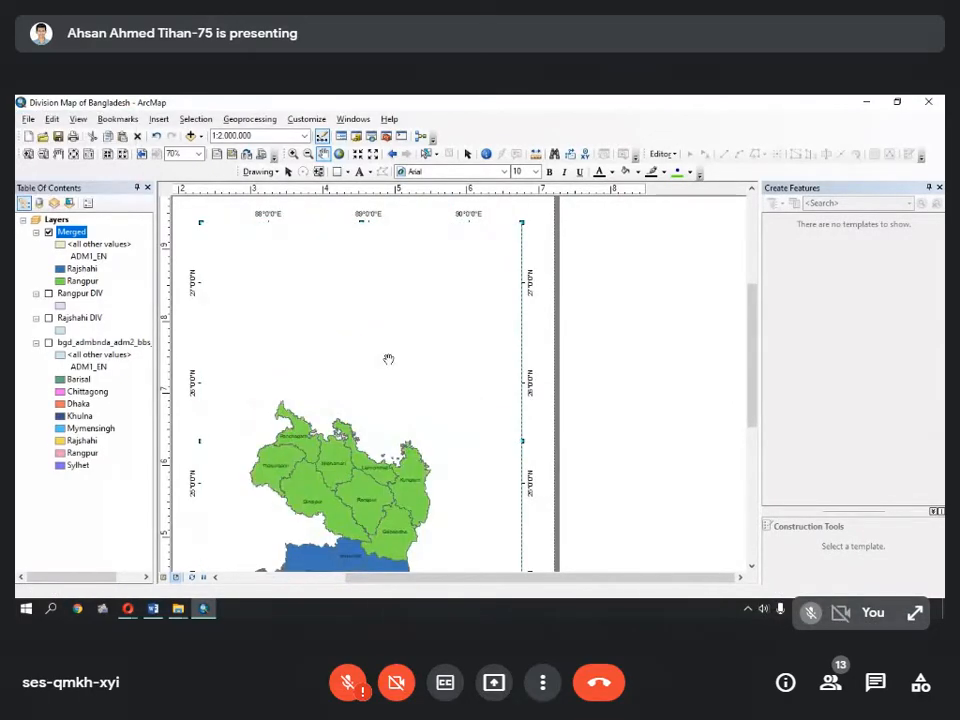
scroll(388, 359, "up", 1)
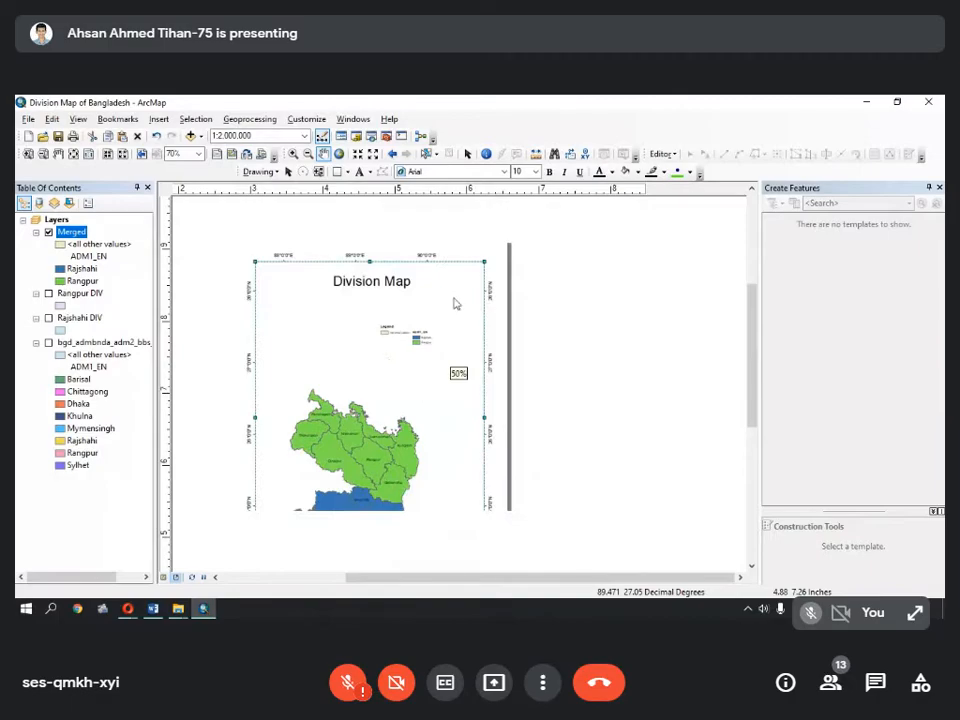
key("alt")
scroll(412, 423, "down", 3)
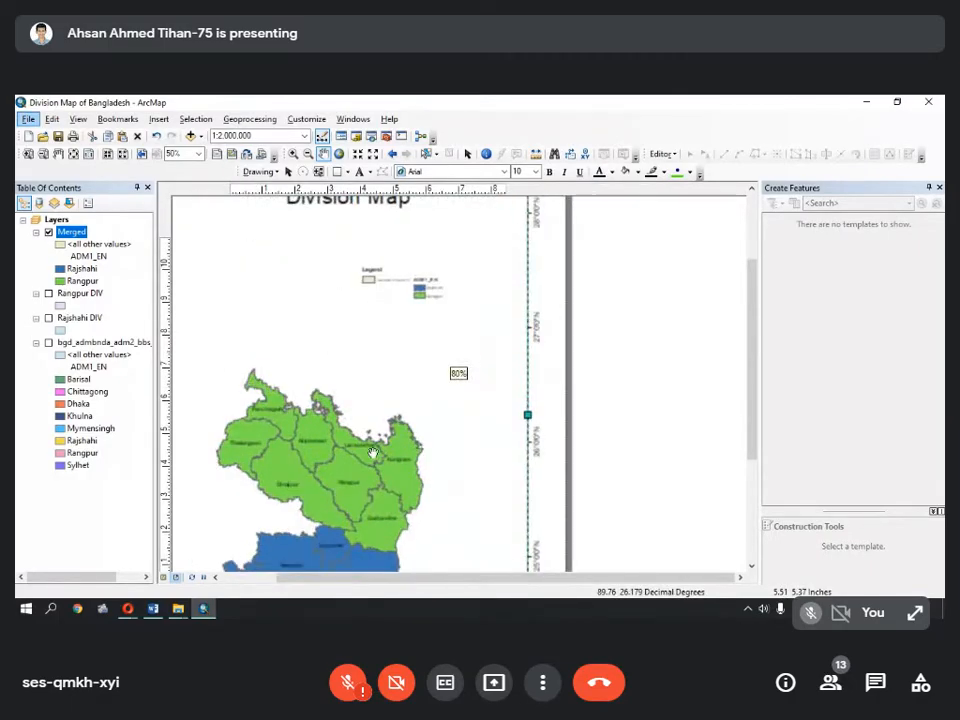
scroll(372, 452, "up", 2)
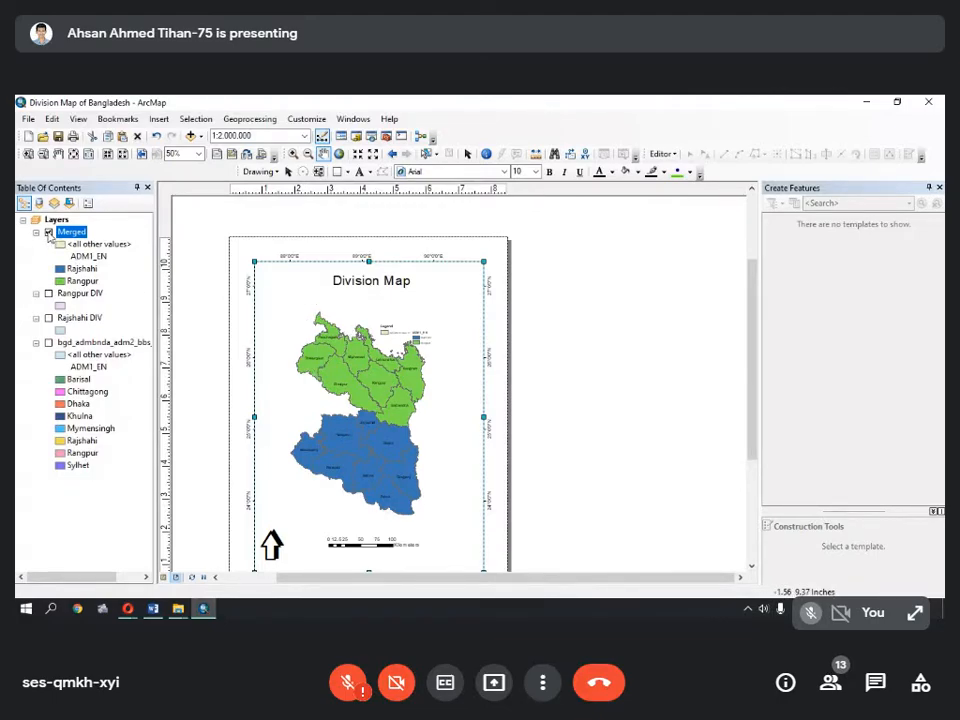
- In data view, show the bgd_admbnda_adm2 district layer, hide the Merged layer, and set the map scale to 1:5,000,000
left_click(164, 578)
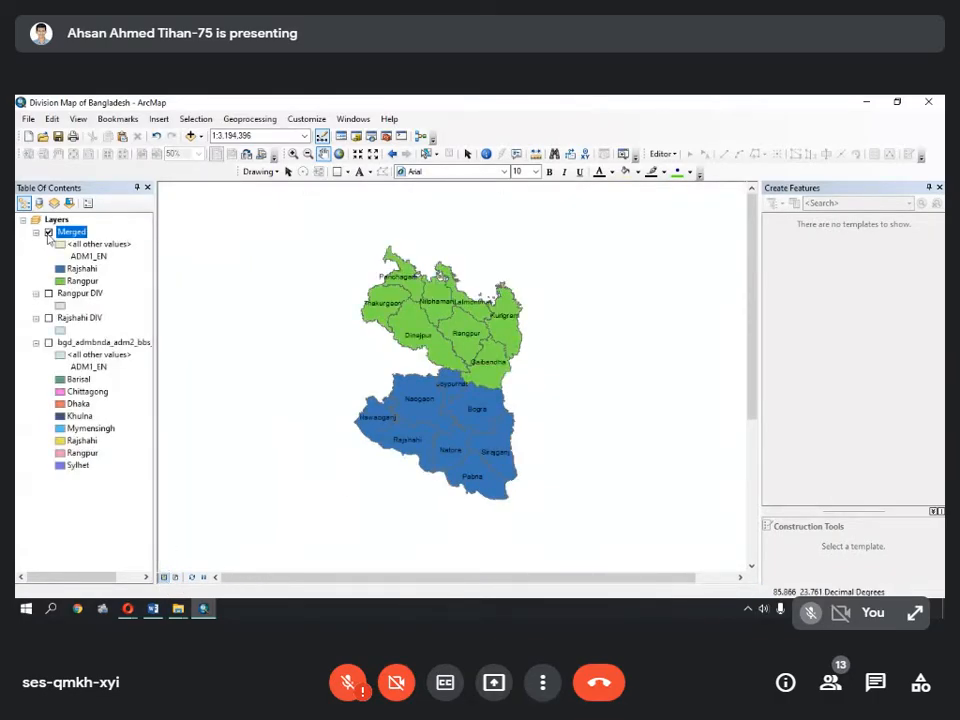
left_click(48, 342)
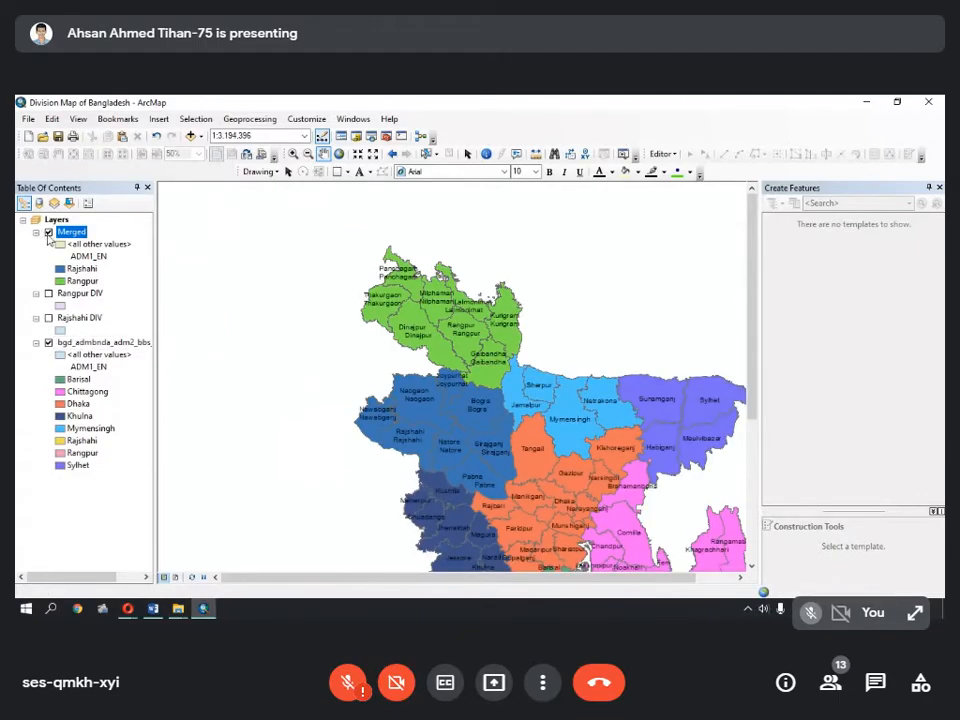
left_click(48, 232)
scroll(701, 343, "down", 2)
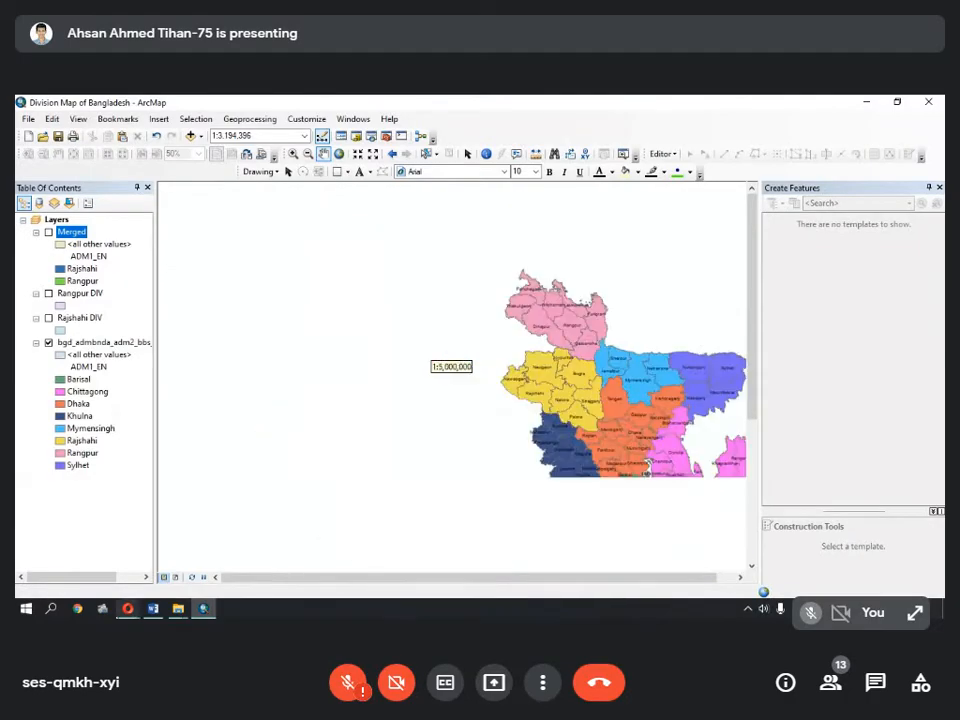
- Switch to the GIS Question Word document and append "(মার্জ)" to item 3, leaving item 4 ready for its text
left_click(152, 608)
left_click(631, 341)
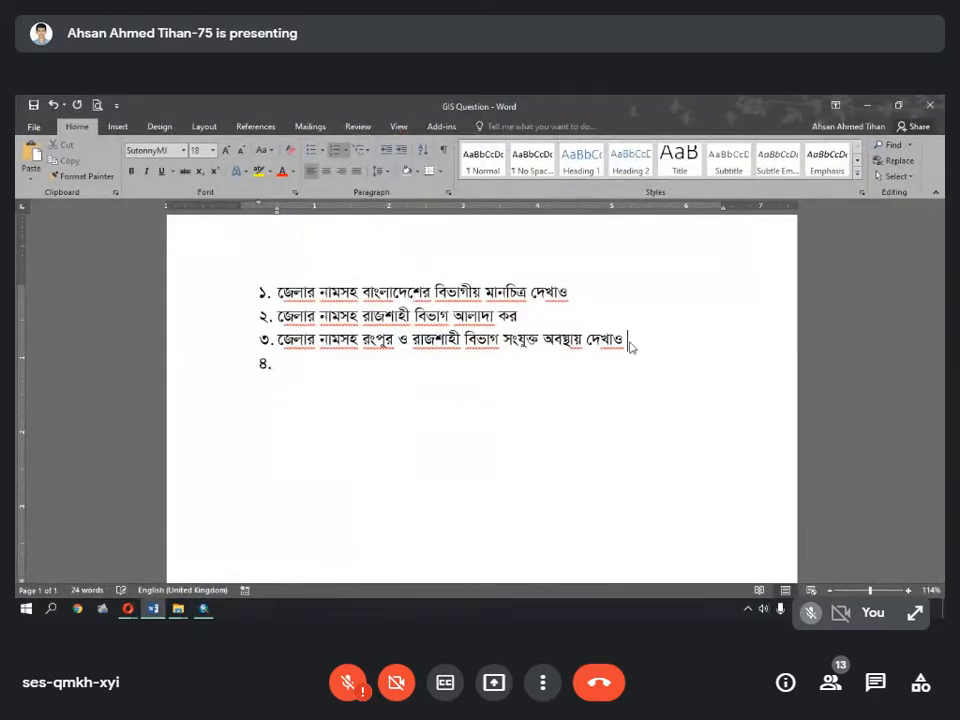
type("(ম")
type("াজ")
type("র্জ")
type(")")
key("Return")
left_click(443, 396)
key("BackSpace")
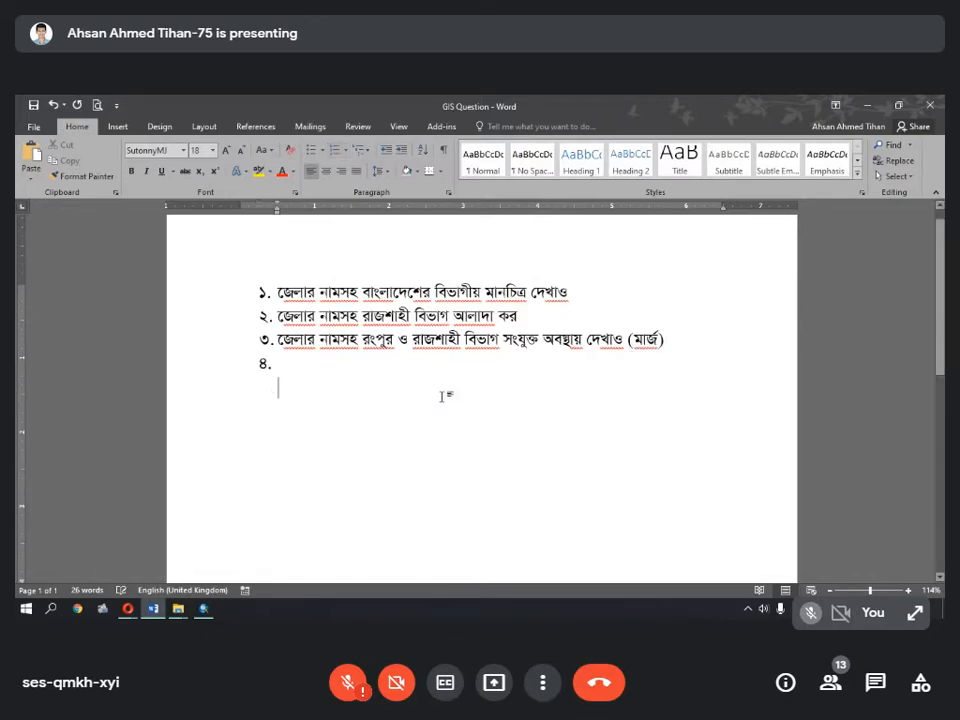
key("BackSpace")
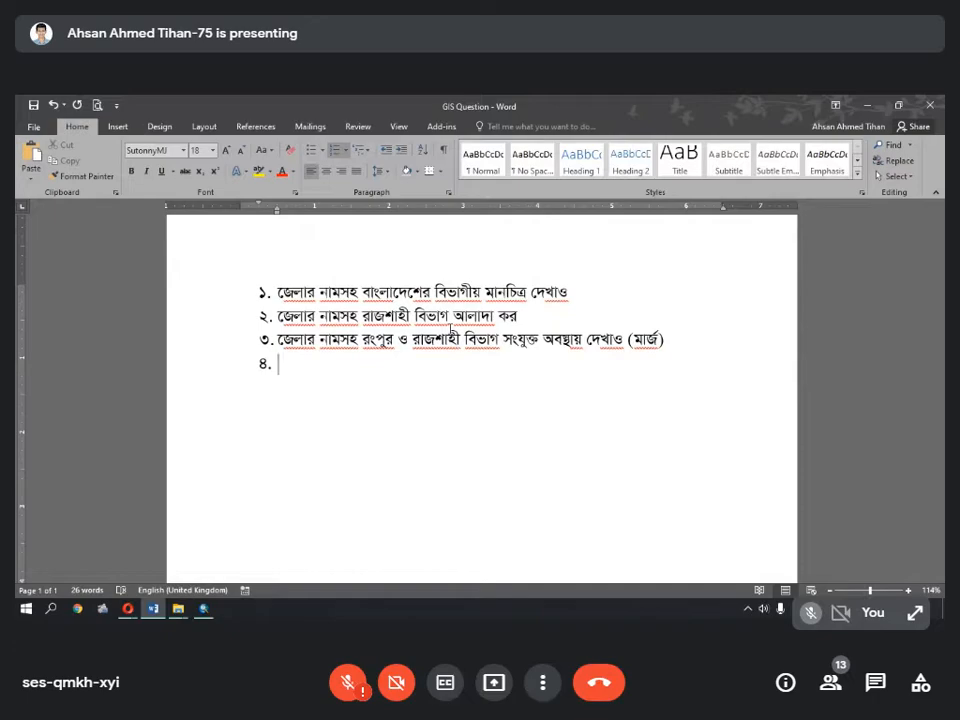
- Write item 4 of the question list as "সরবরাহকৃত উপাত্ত থেকে বাংলদেশের বিভাগীয় মানচিত্র দেখাও"
type("সং")
type("রবরাহ")
type("ক")
type("ৃত ")
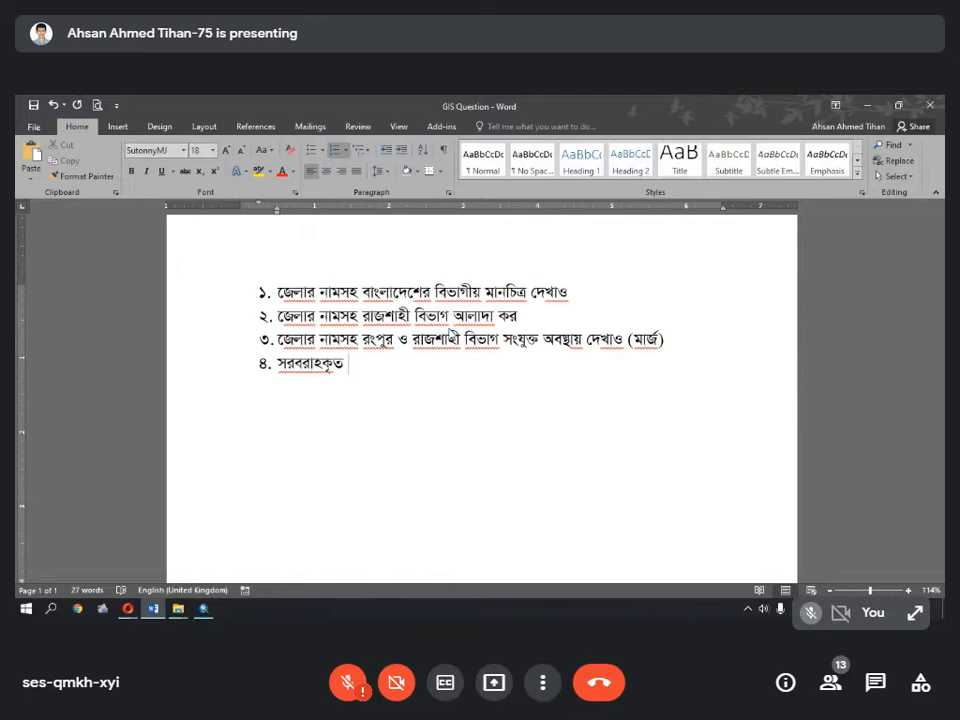
type("উপা")
type("ত্ত")
type(" খে")
type("কে")
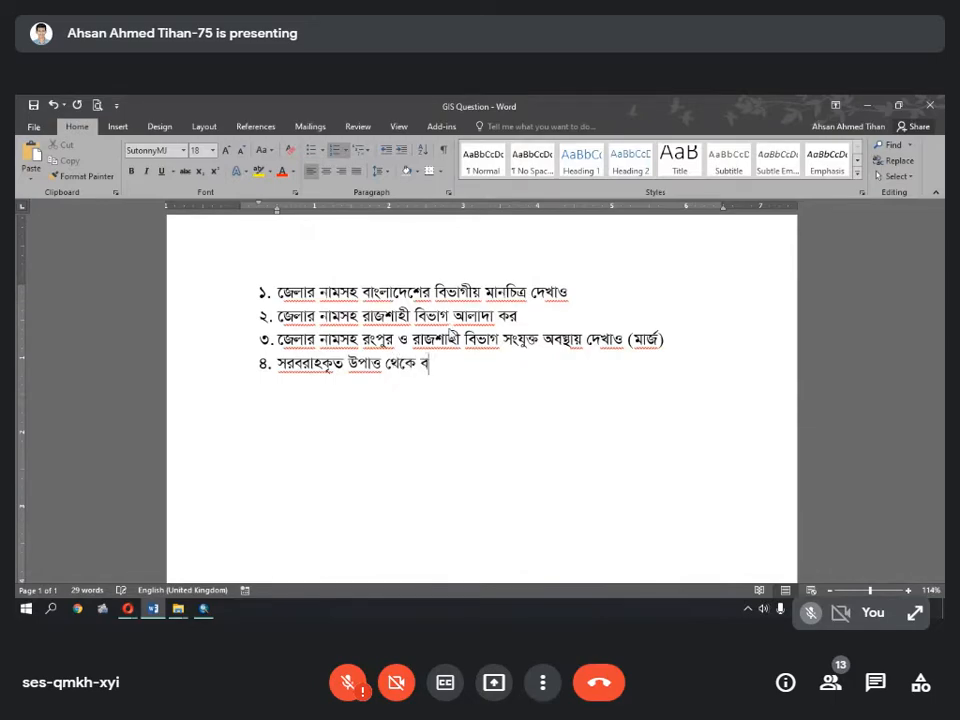
type(" বাংলাদেশে")
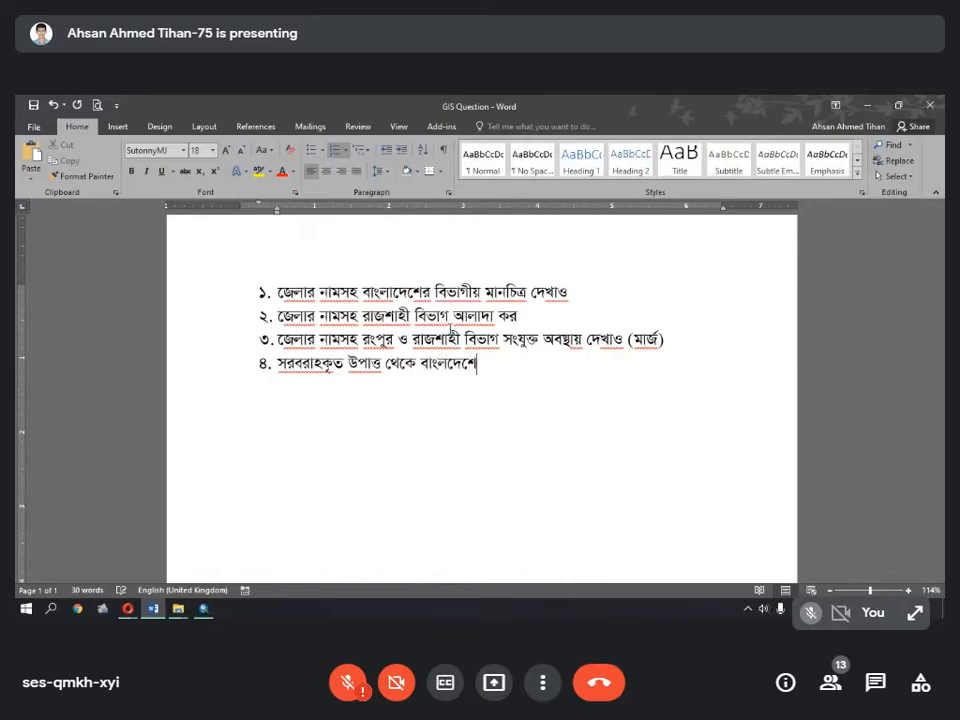
type("র বিভা")
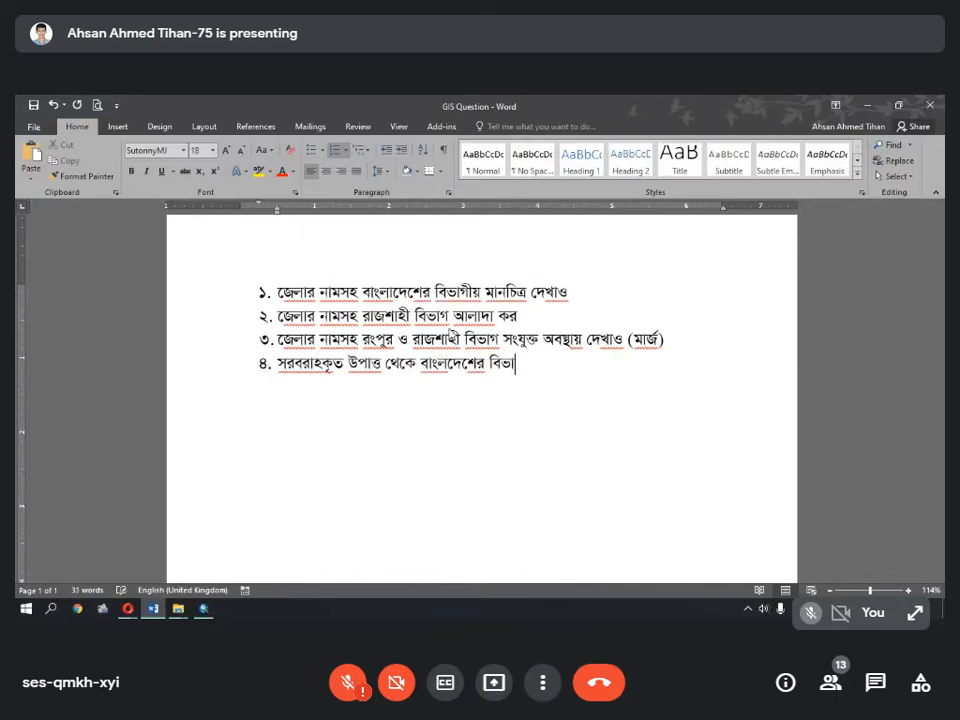
type("গীয় মানচিত্র বেক")
key("BackSpace")
key("BackSpace")
type("দেখাও")
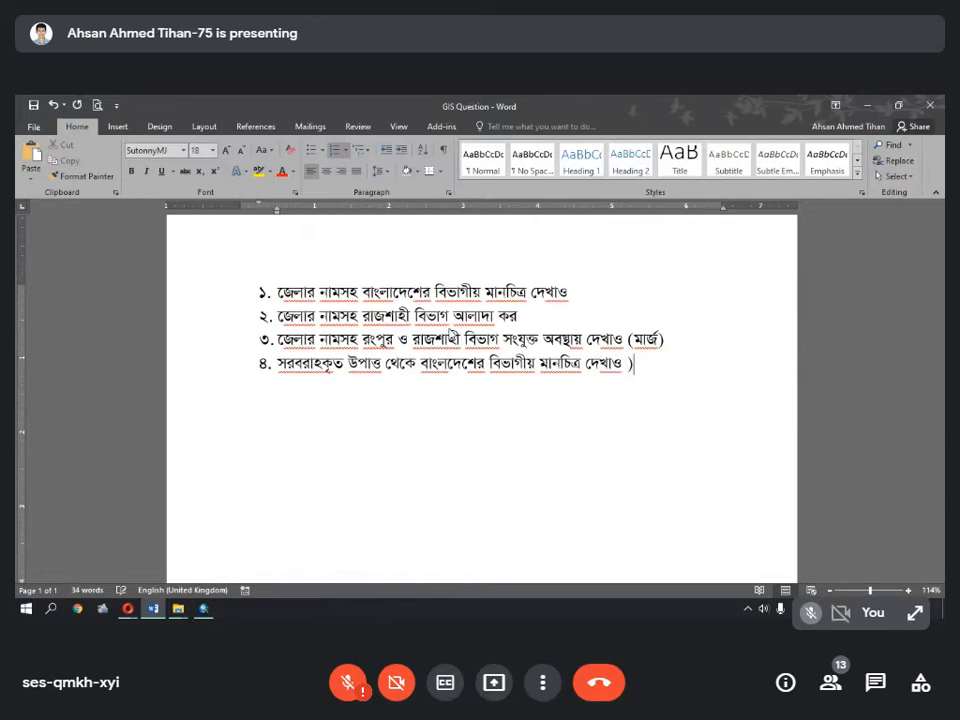
- Append "(ডিজলভ)" in brackets to the end of item 4
type(" (ি")
type("ডজ")
type("ভ")
type(")")
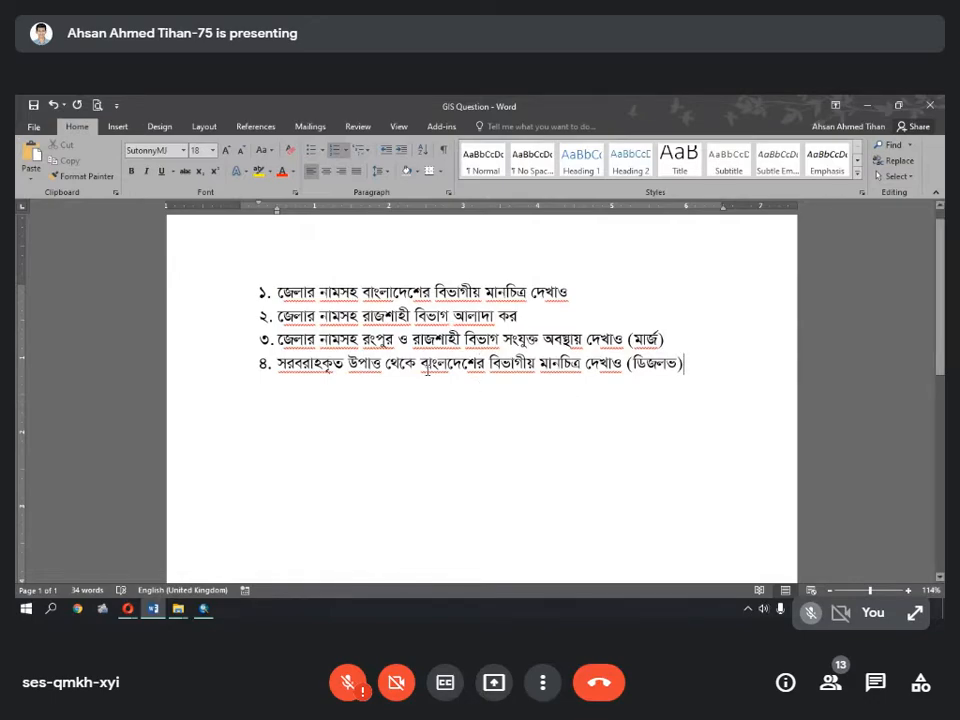
- Switch back to ArcMap and save the Division Map of Bangladesh document
left_click(203, 609)
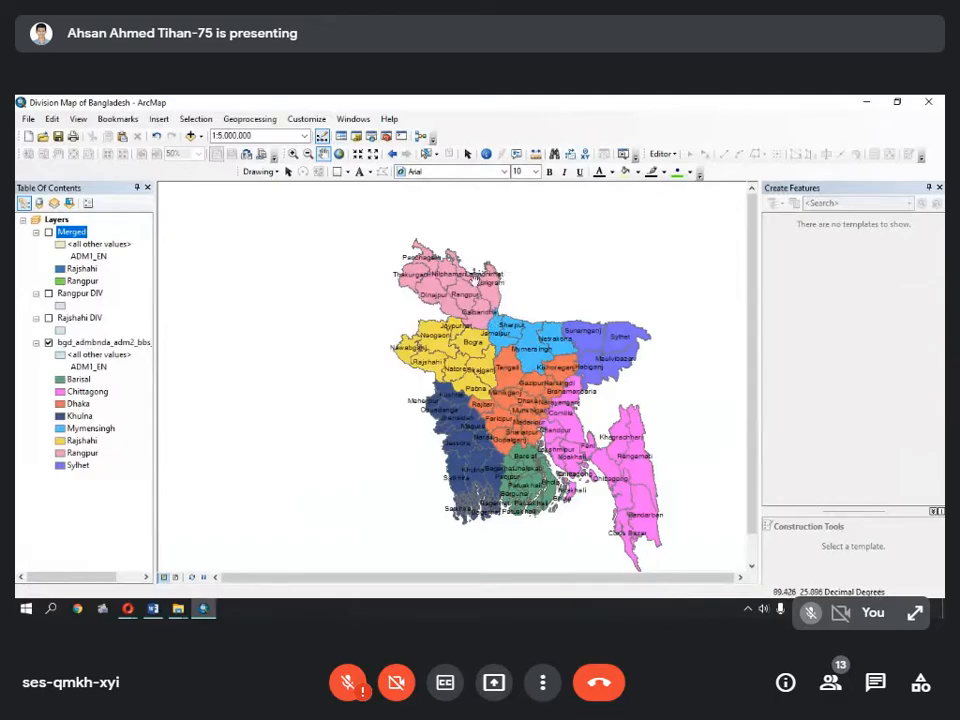
left_click(31, 121)
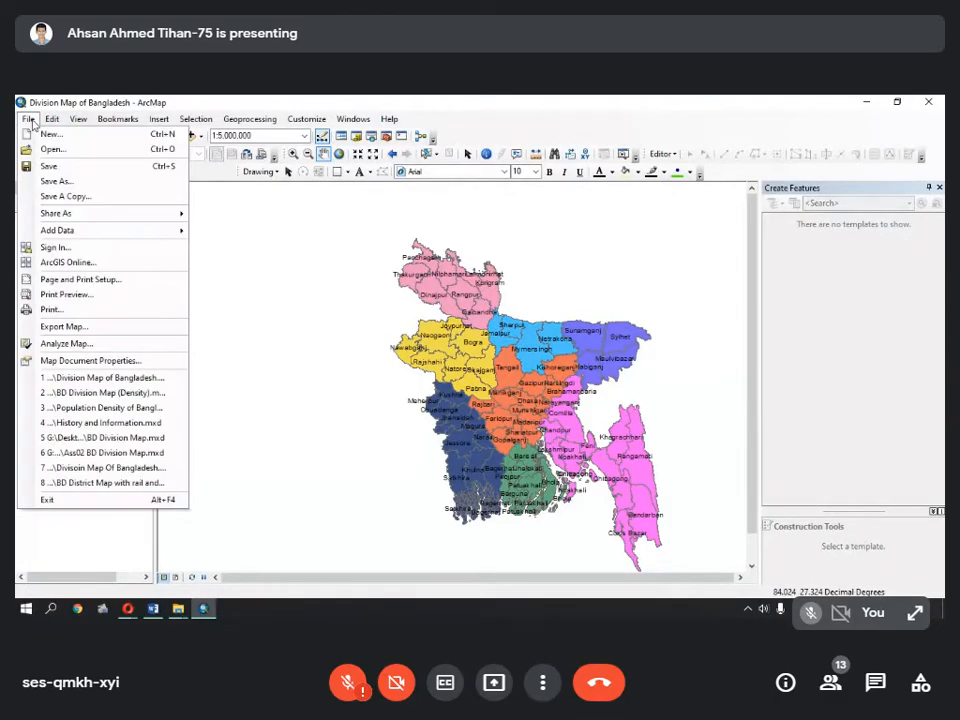
left_click(31, 121)
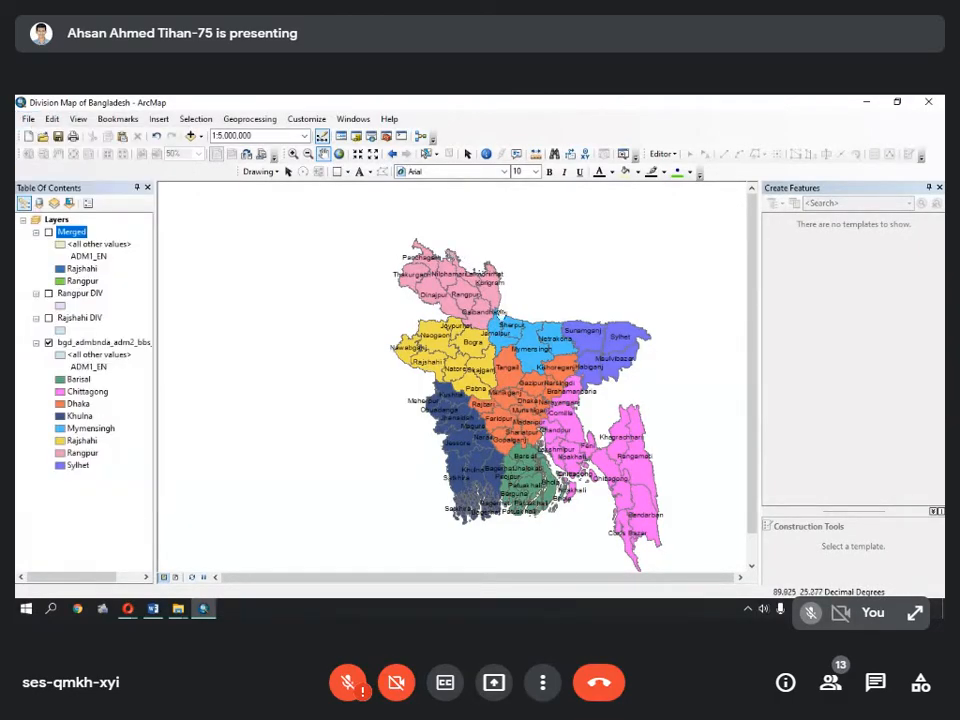
left_click(58, 136)
- Remove the bgd_admbnda_adm2, Merged, Rangpur DIV and Rajshahi DIV layers from the map
right_click(62, 345)
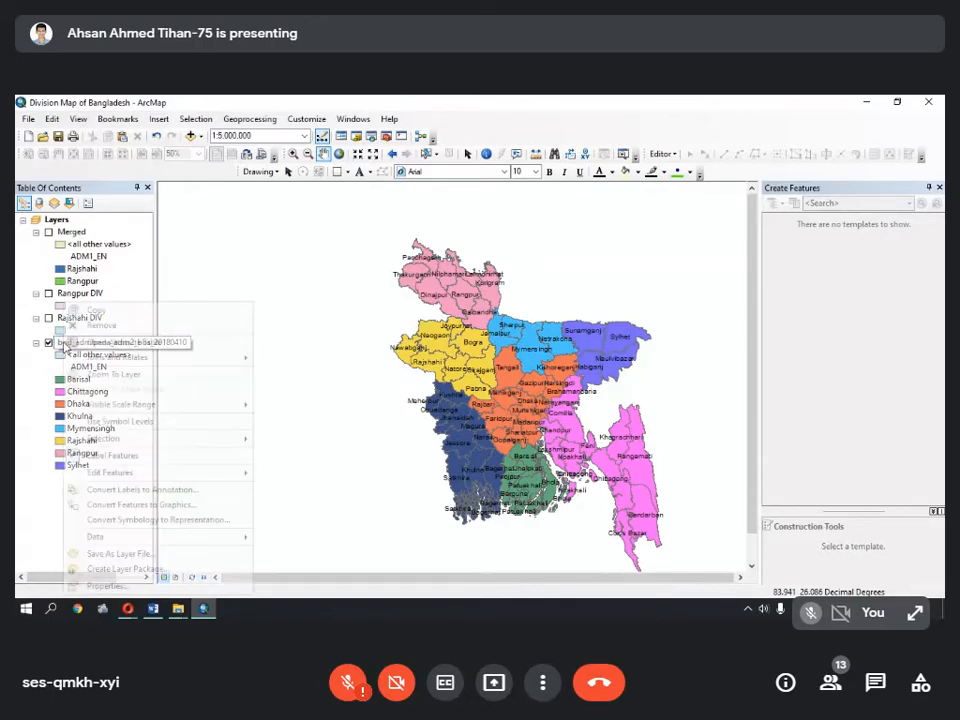
left_click(100, 326)
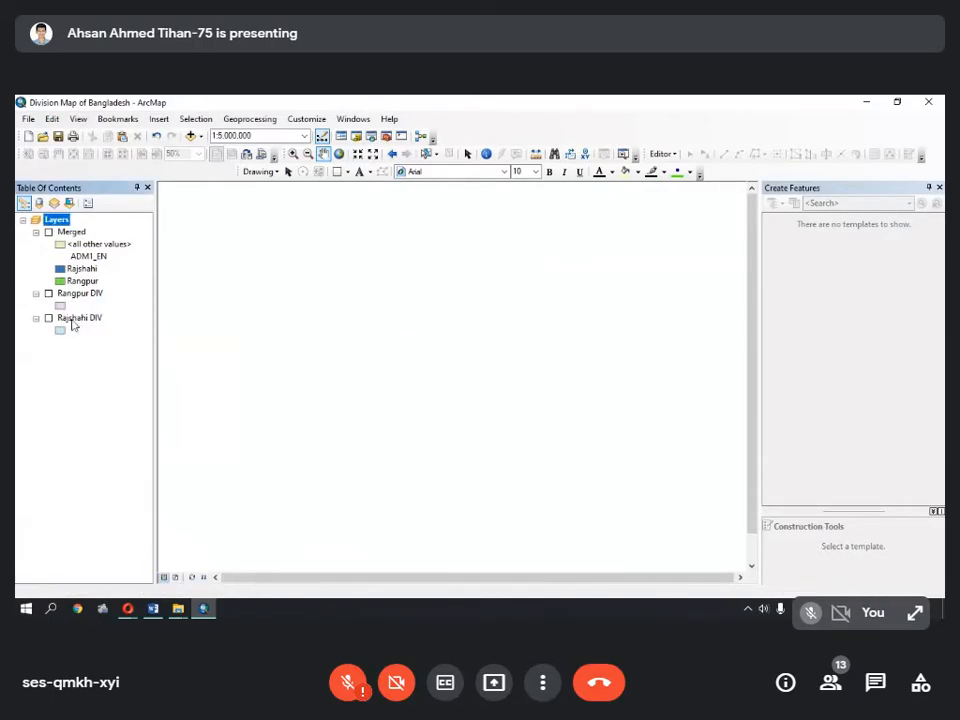
right_click(72, 322)
left_click(145, 270)
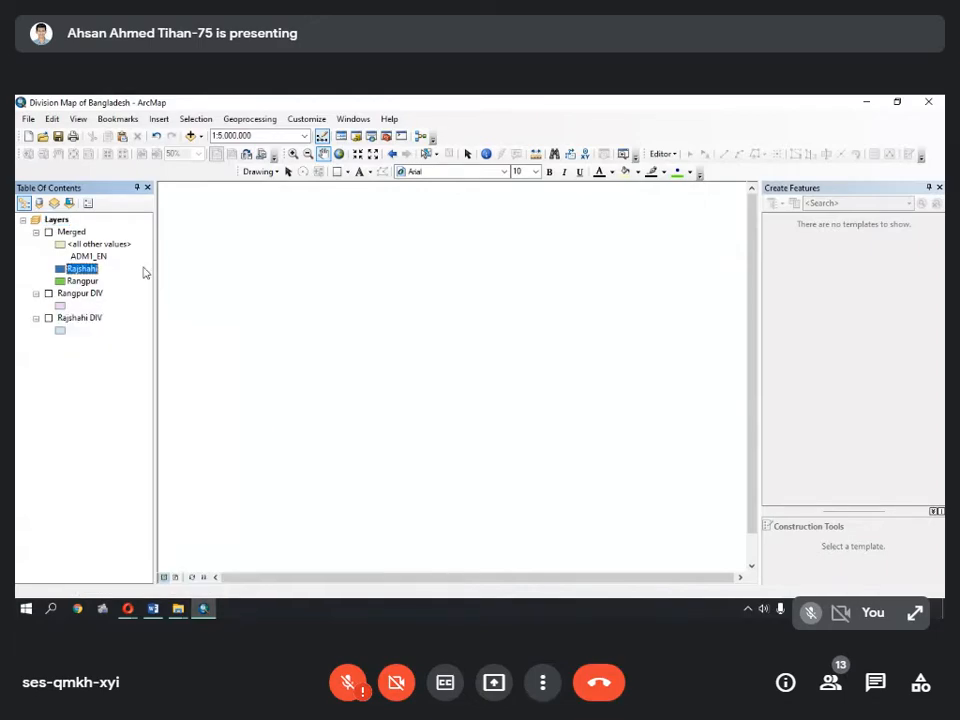
right_click(76, 232)
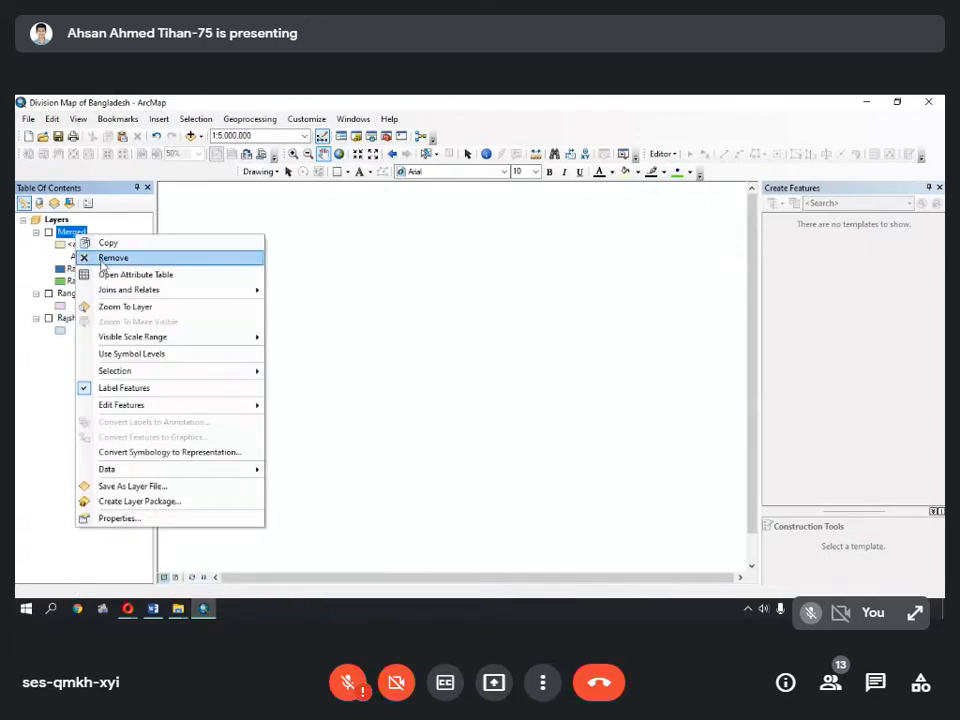
left_click(100, 257)
right_click(72, 231)
left_click(100, 252)
right_click(75, 232)
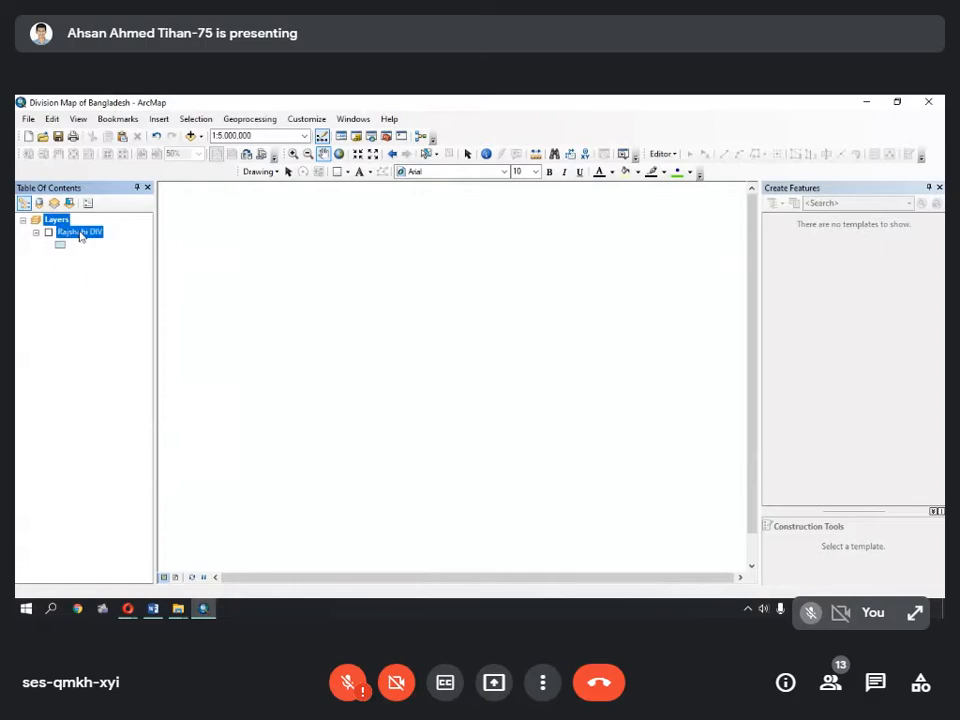
left_click(102, 252)
- Start a new blank map document without saving the changes to Division Map of Bangladesh
left_click(28, 136)
double_click(428, 279)
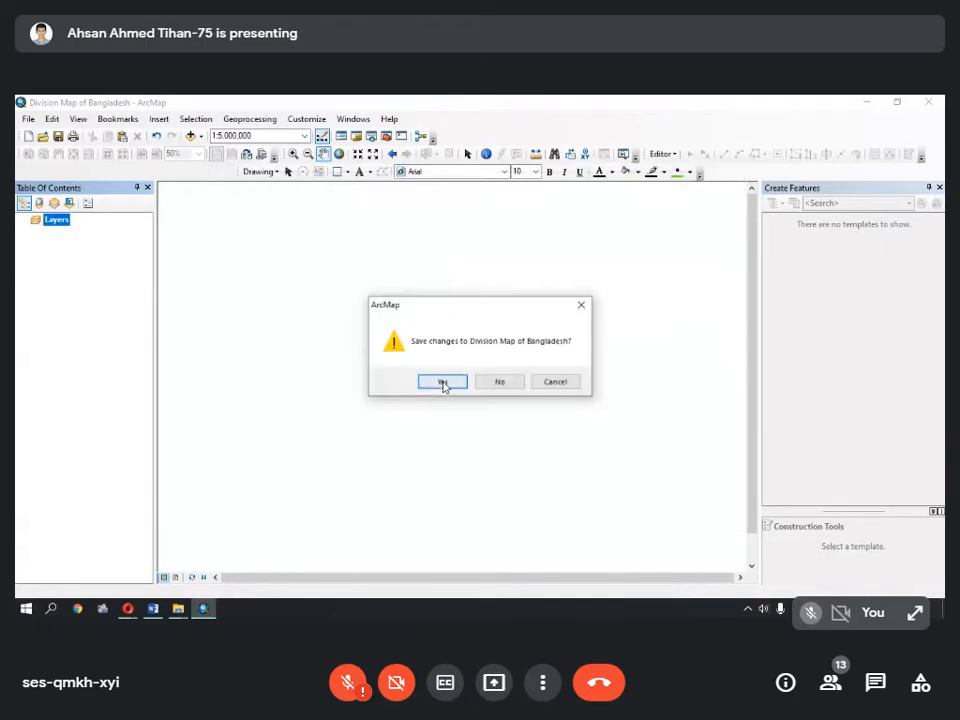
left_click(498, 384)
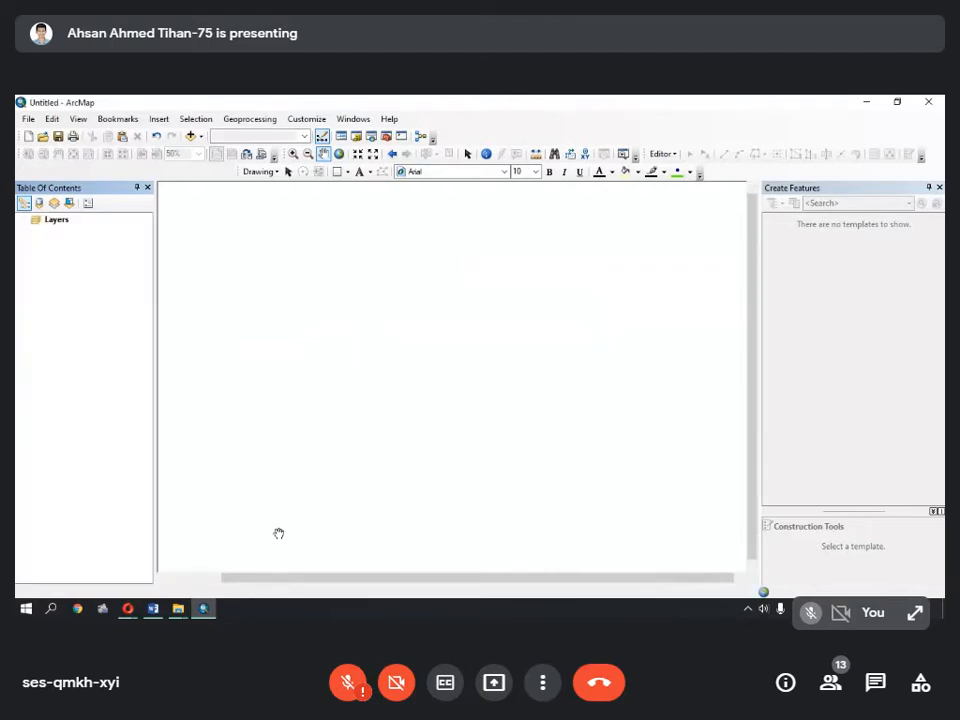
- Switch to the Google Meet call, admit the waiting participant, and minimise the browser to return to ArcMap
mouse_move(178, 608)
mouse_move(127, 608)
left_click(90, 553)
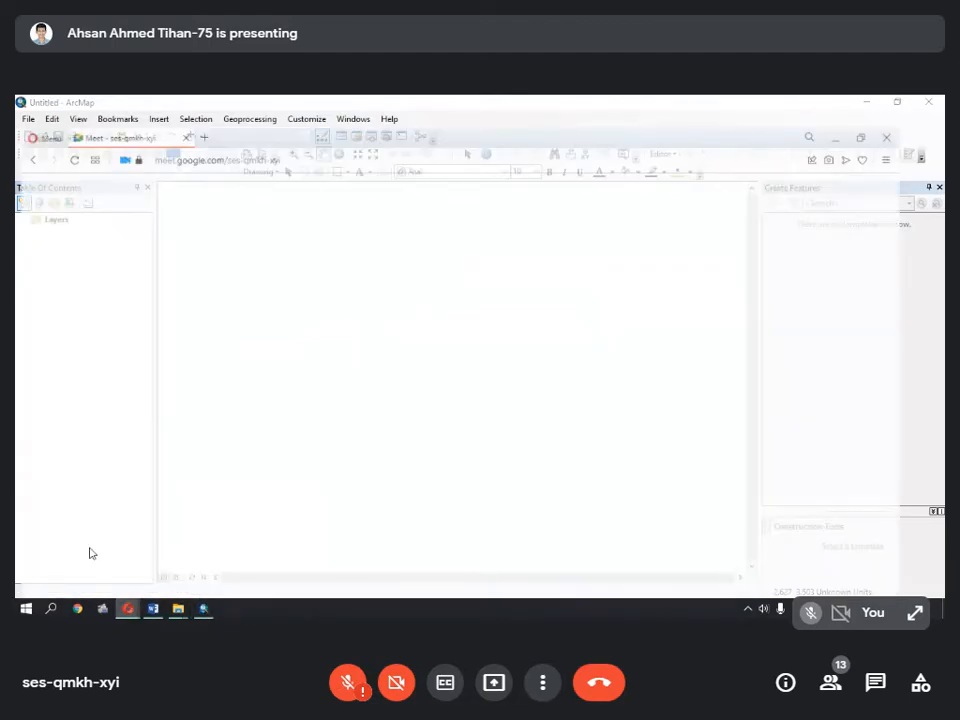
left_click(612, 226)
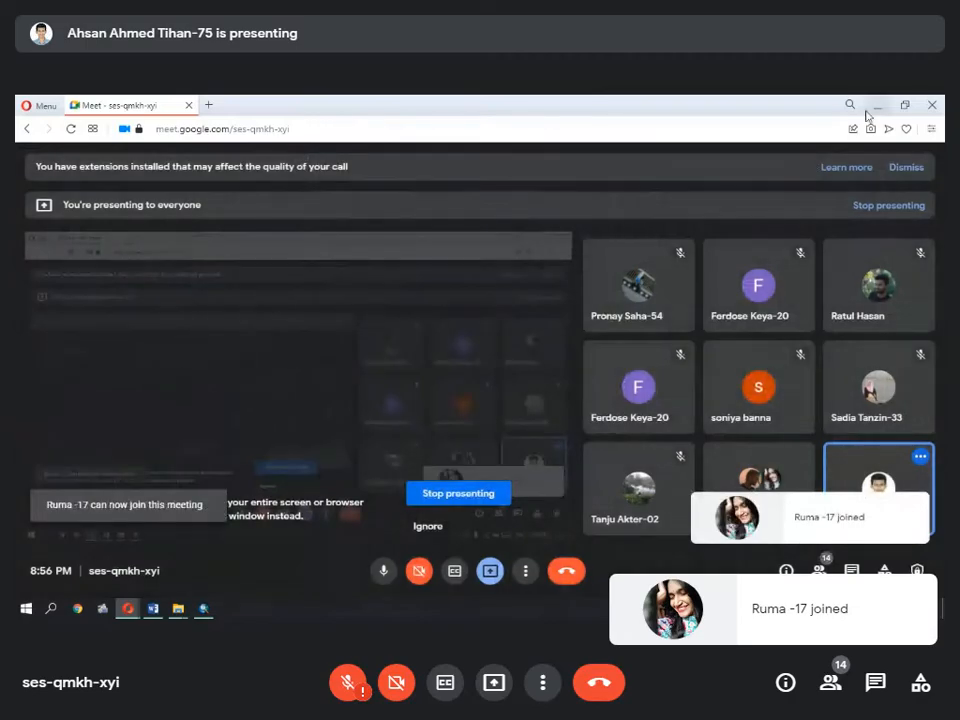
left_click(876, 104)
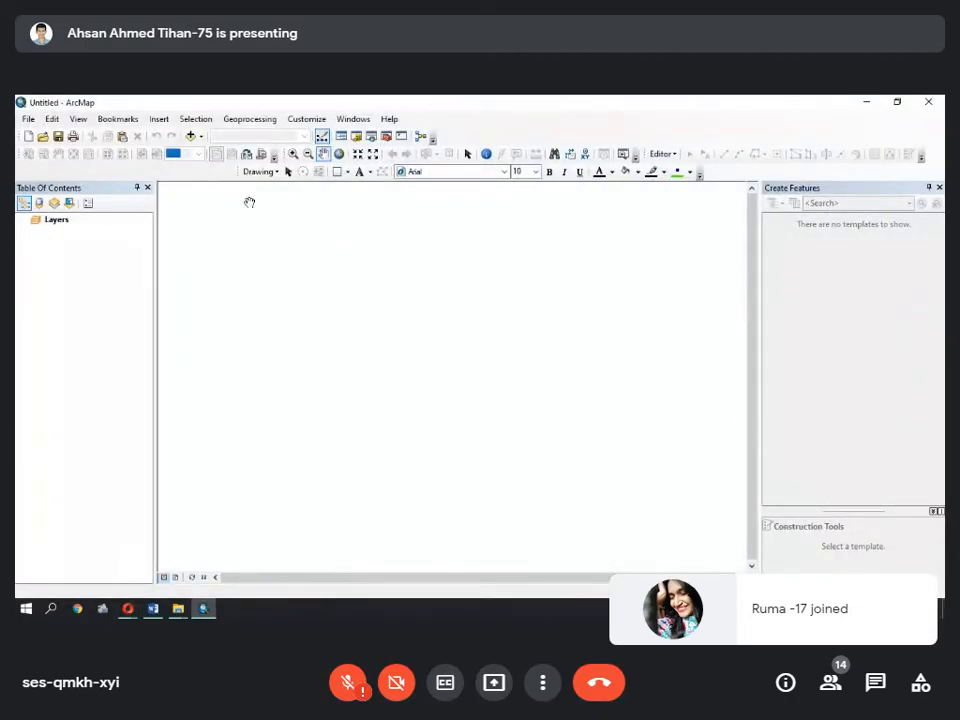
- Check the GIS Question document in Word, return to ArcMap, and add the bgd_admbnda_adm4_bbs_20180410.shp layer from the GIS Data folder
left_click(157, 609)
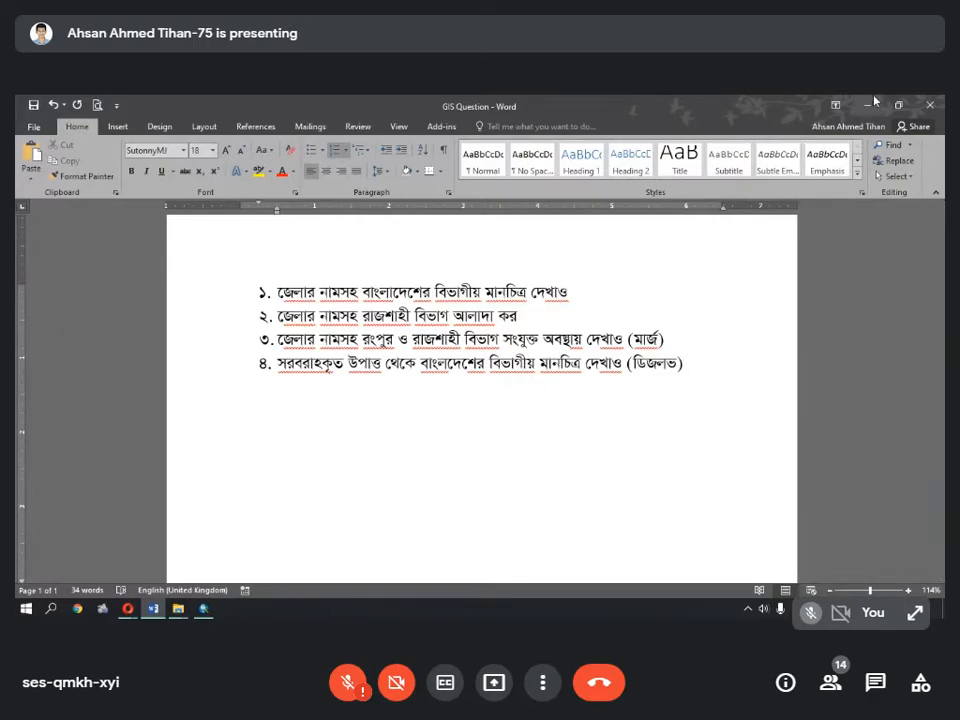
key("alt+Tab")
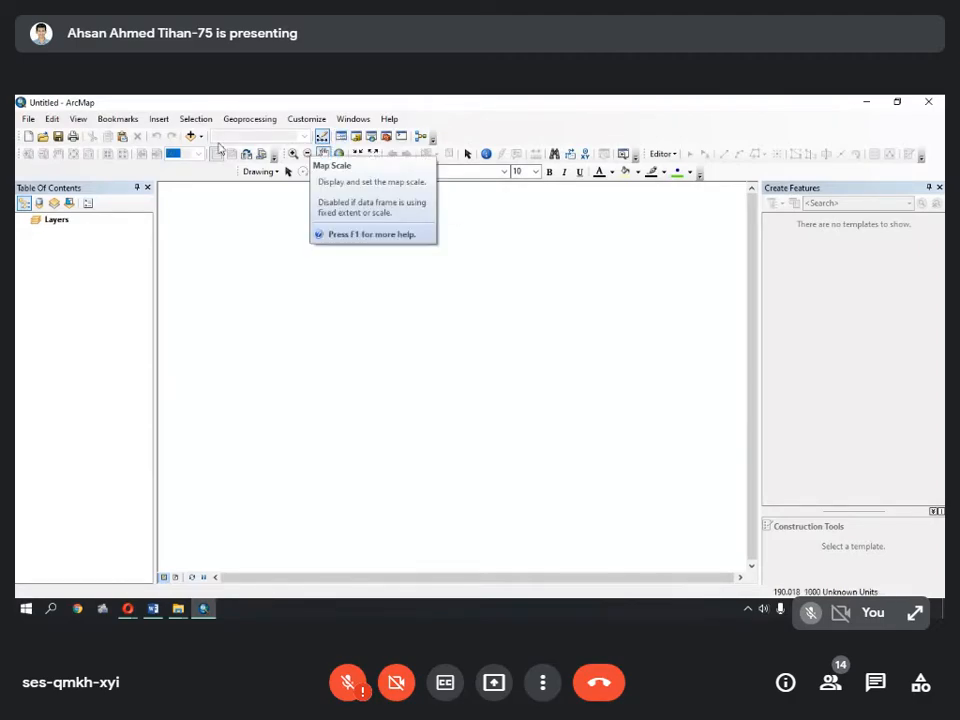
left_click(190, 136)
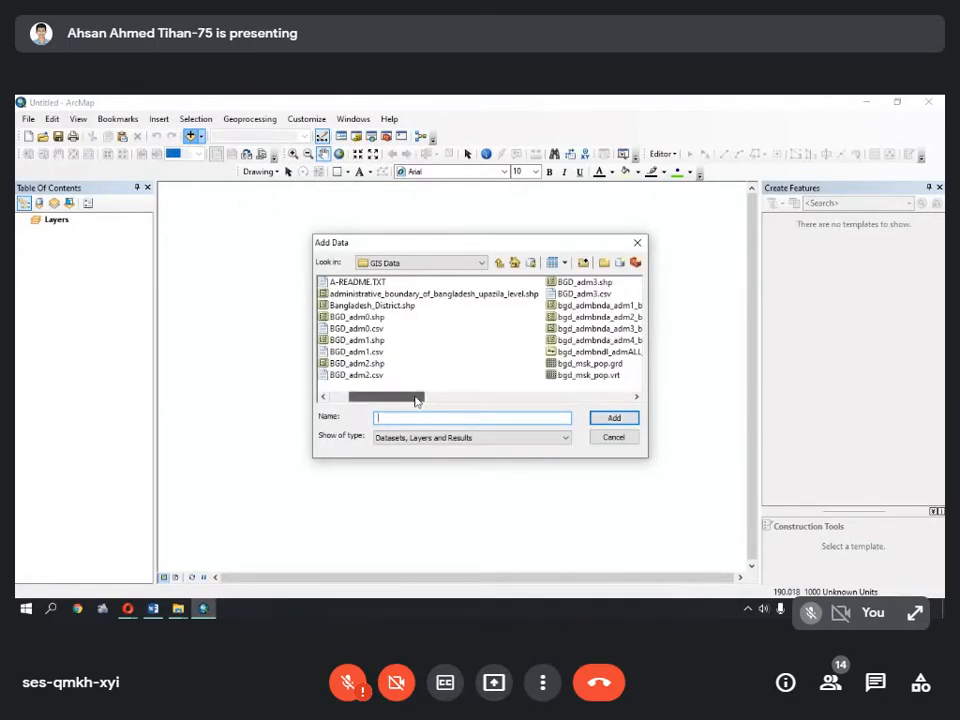
left_click_drag(417, 399, 472, 398)
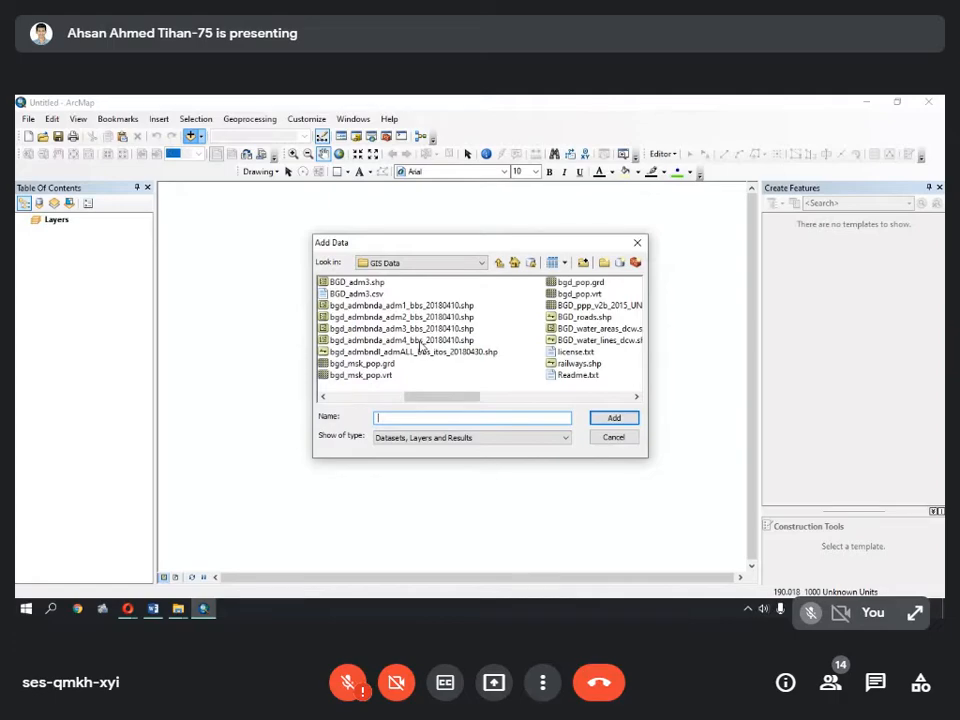
left_click(418, 341)
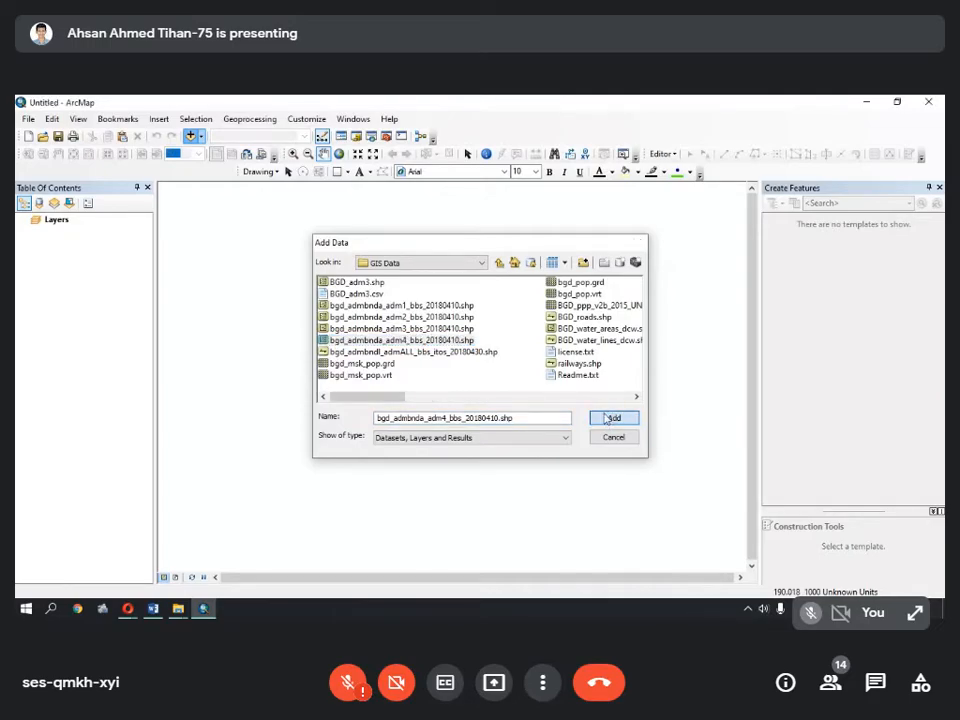
left_click(614, 418)
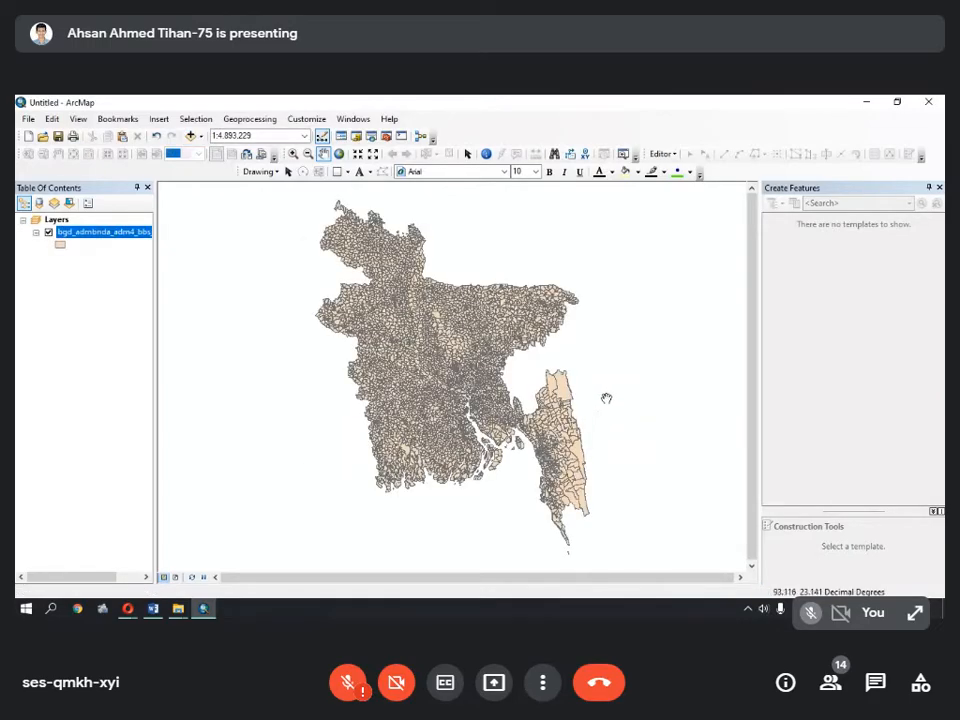
- Examine the adm4 layer's boundaries across Bangladesh at closer and wider map scales
left_click(360, 156)
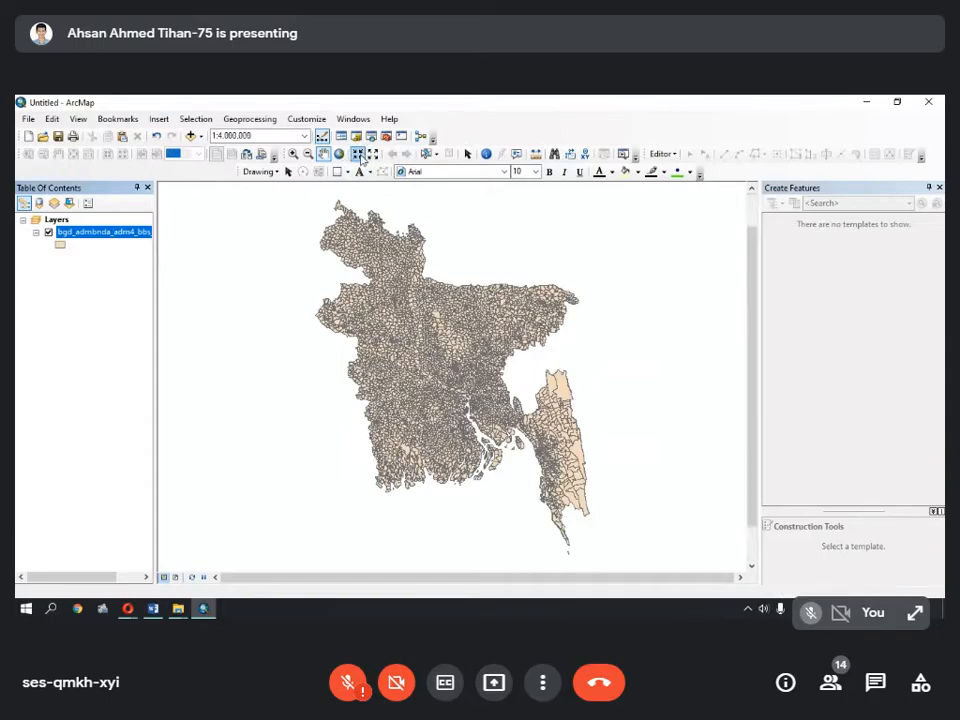
left_click(360, 156)
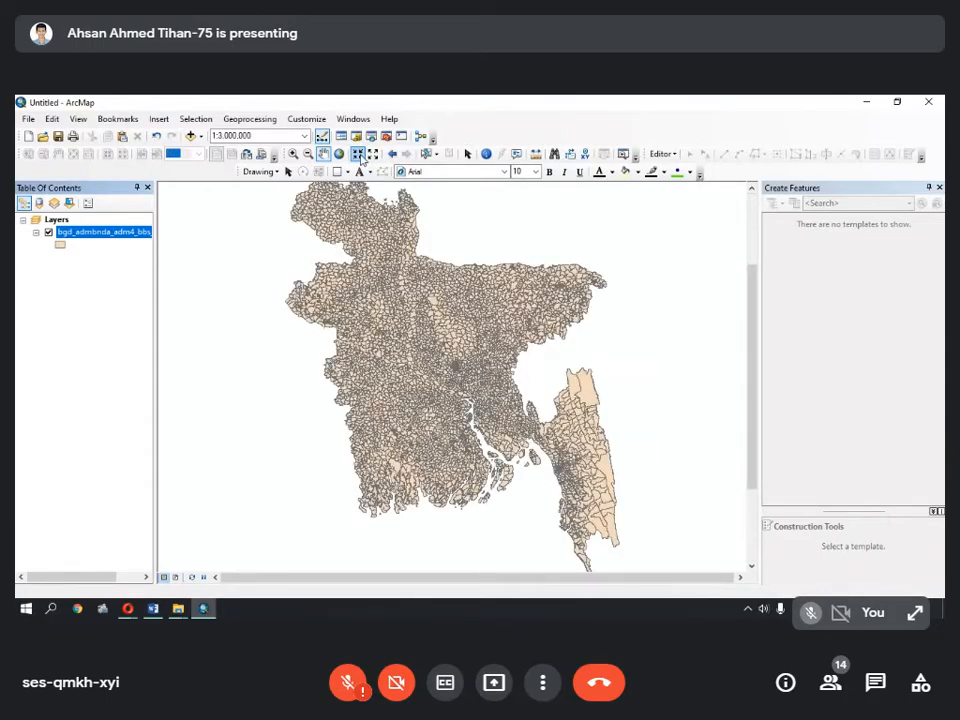
left_click(360, 156)
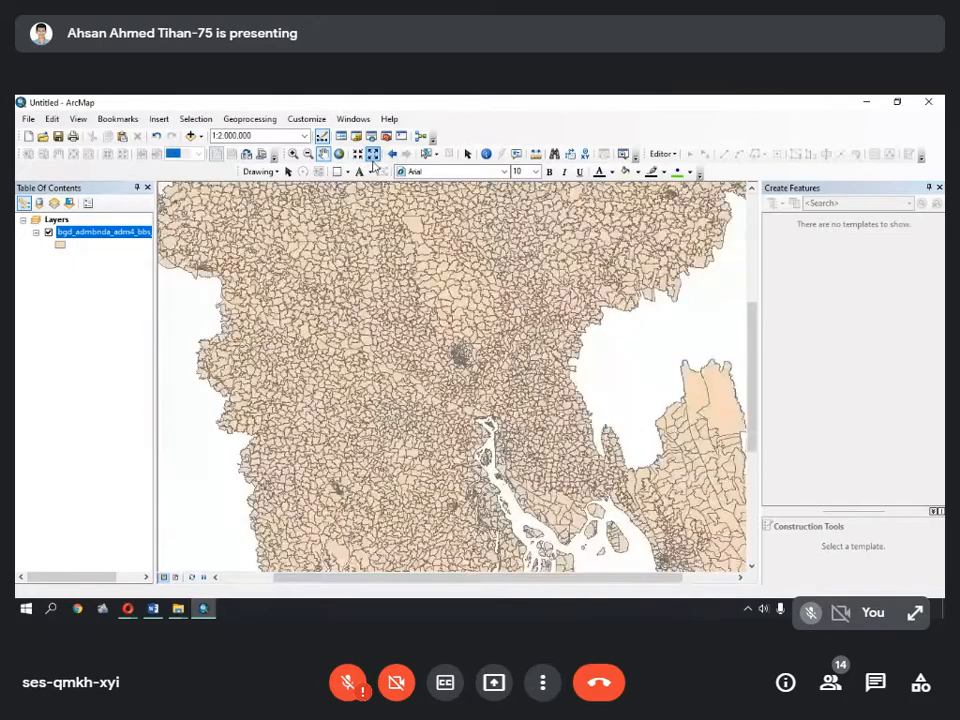
left_click(372, 158)
left_click(372, 158)
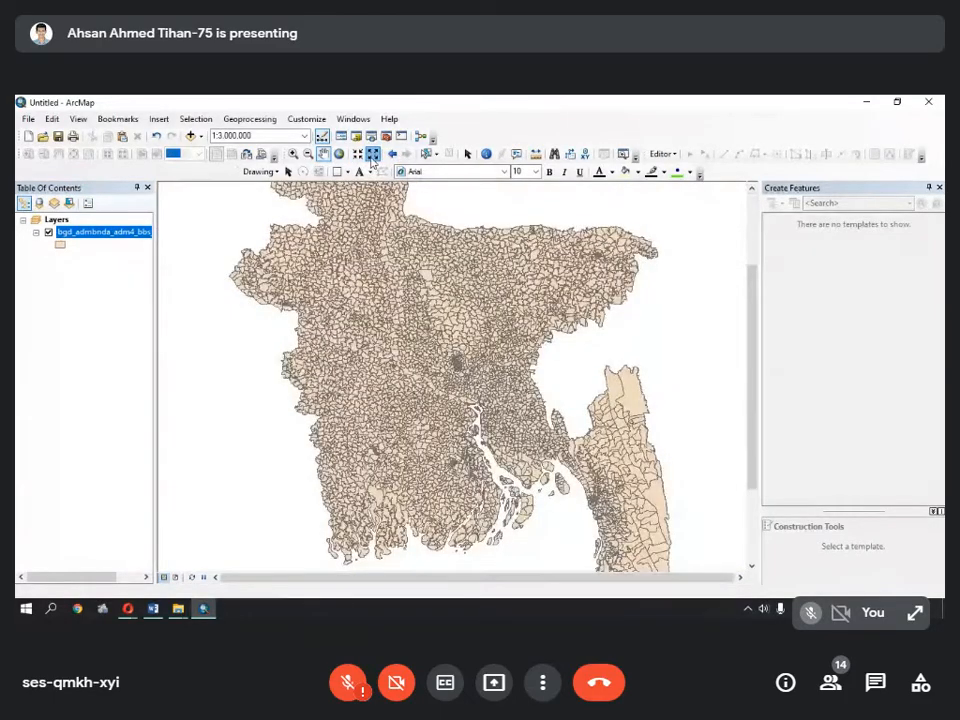
scroll(658, 377, "down", 1)
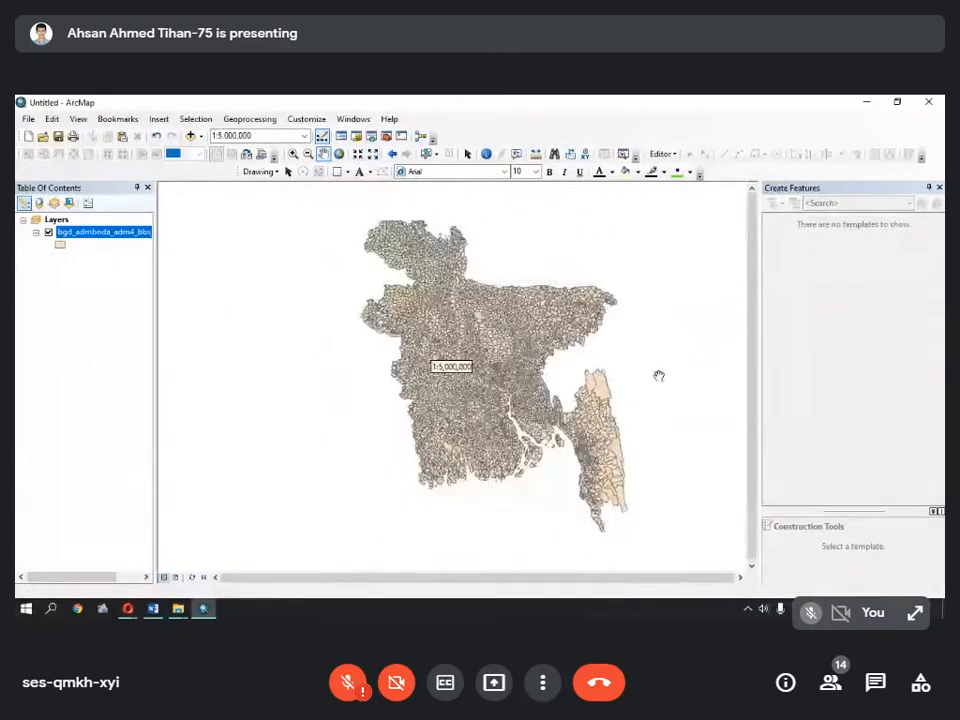
- In the Word GIS Question document, duplicate question ৪ as question ৫ and replace বিভাগীয় with জেলার in the copy
mouse_move(152, 608)
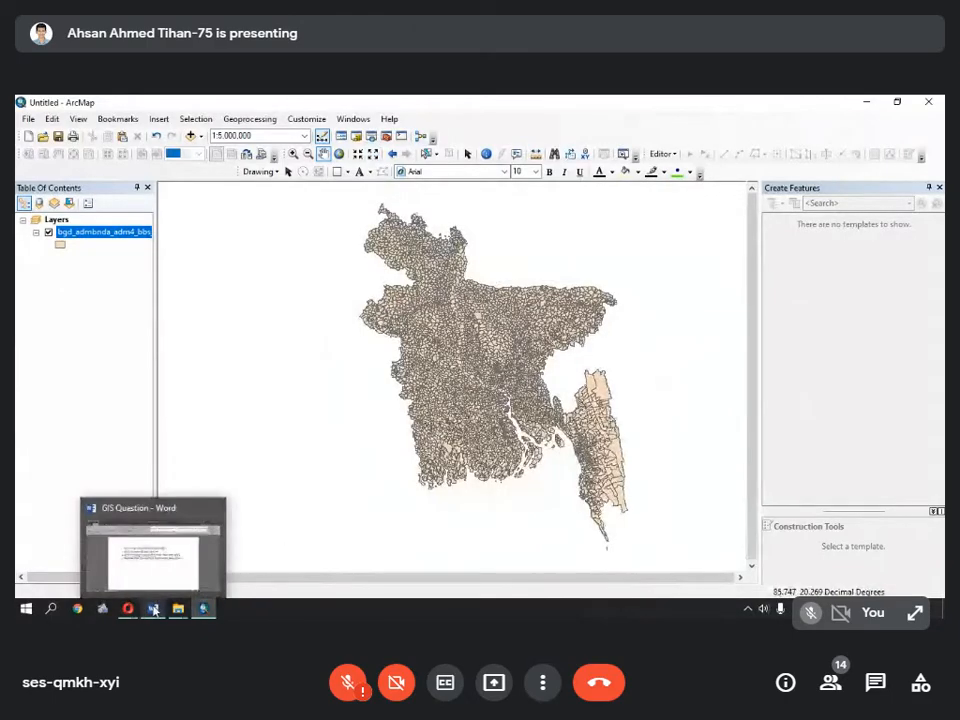
left_click(149, 541)
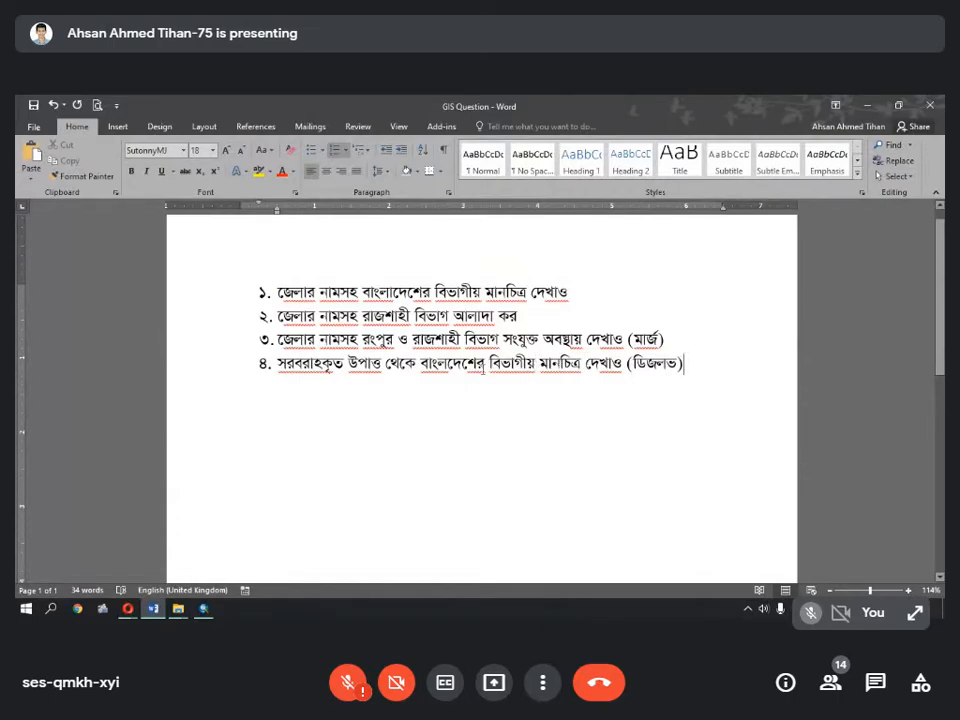
left_click_drag(279, 364, 692, 364)
key("ctrl+c")
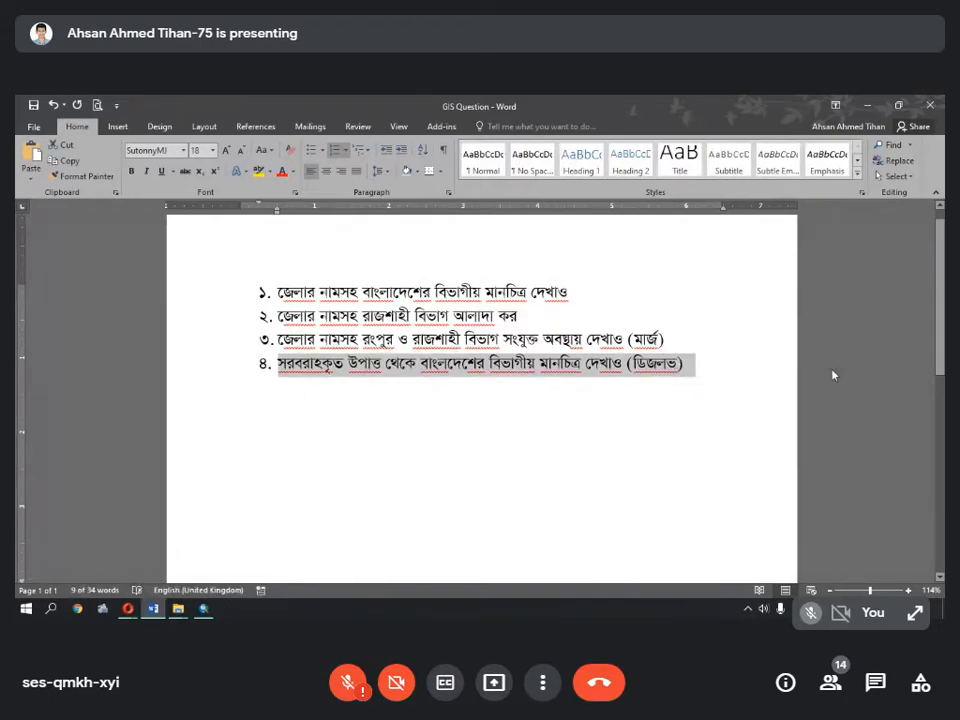
double_click(700, 370)
key("Return")
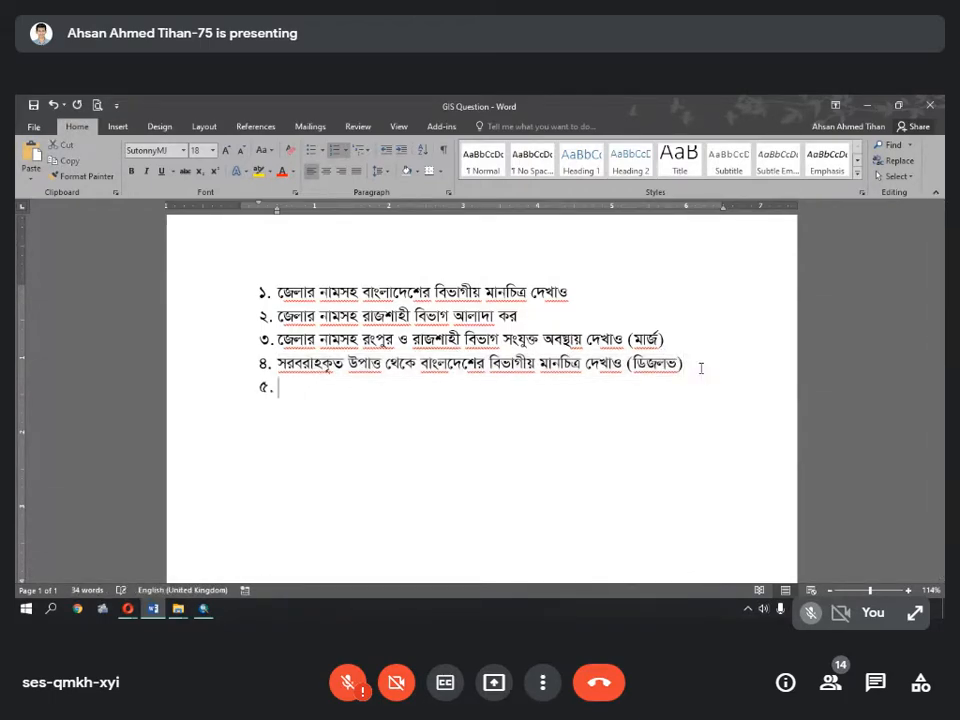
key("ctrl+v")
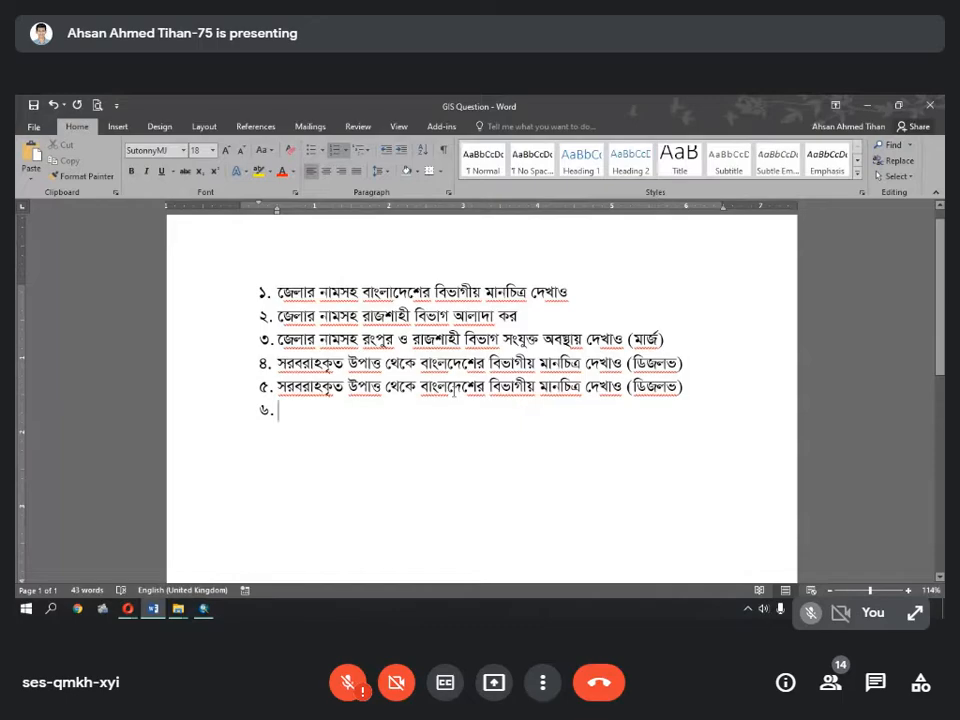
double_click(512, 386)
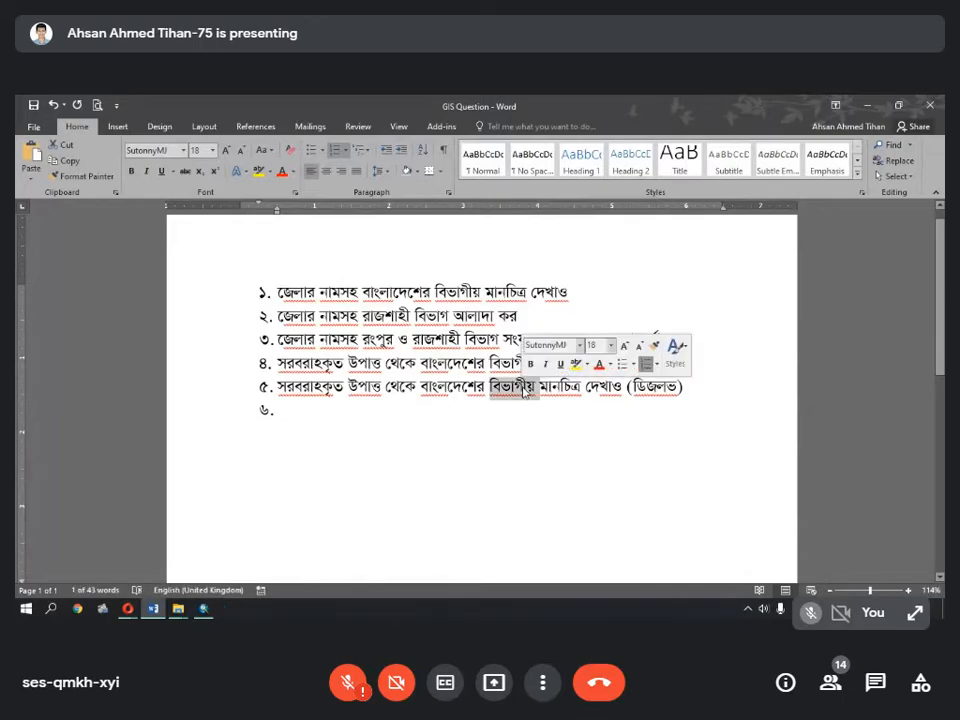
type("জেলার")
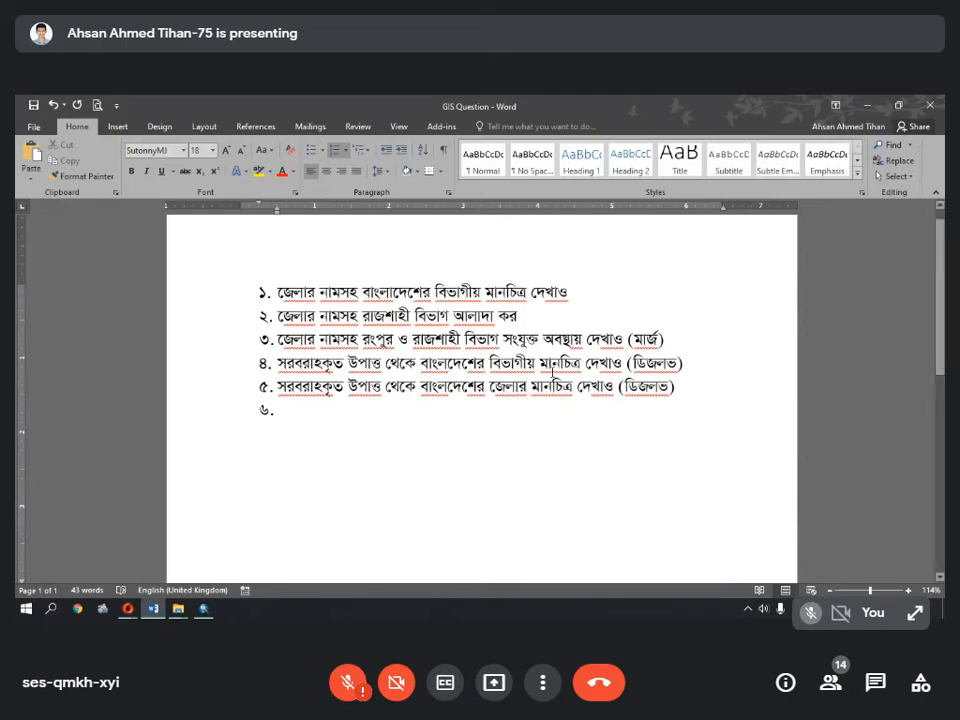
- Compare the wording of question ৫ in Word with the adm4 boundary map in ArcMap
left_click(203, 608)
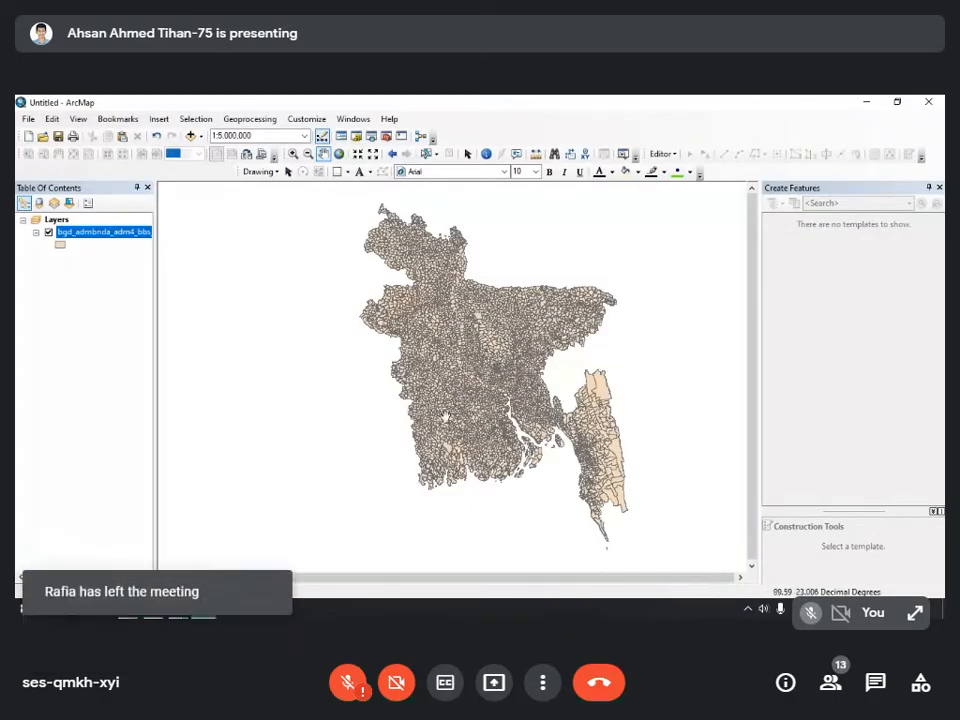
left_click(204, 612)
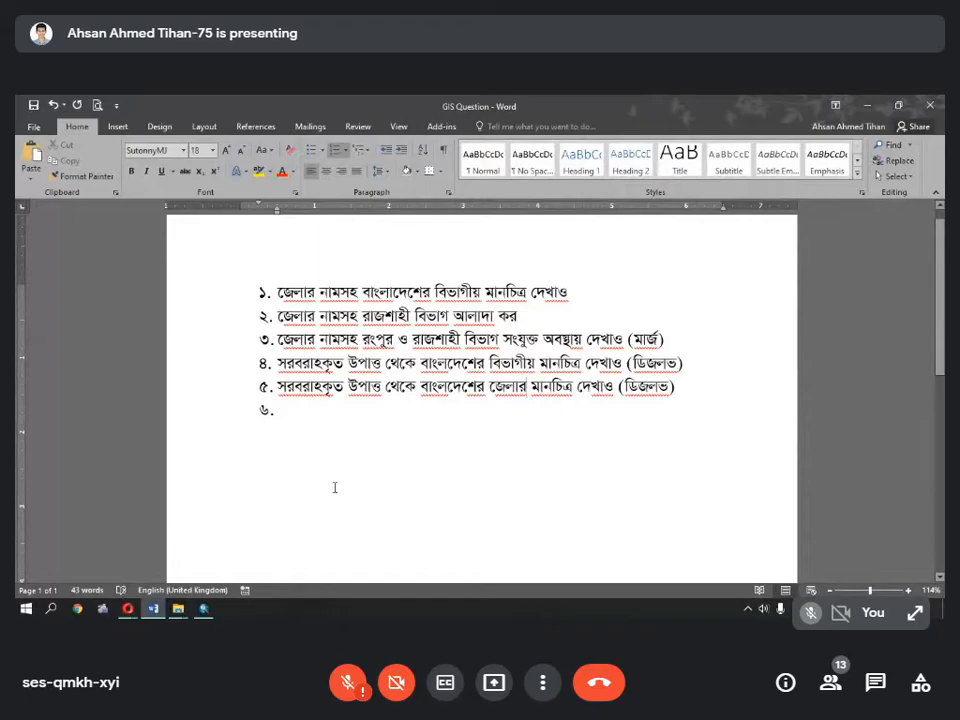
key("alt+Tab")
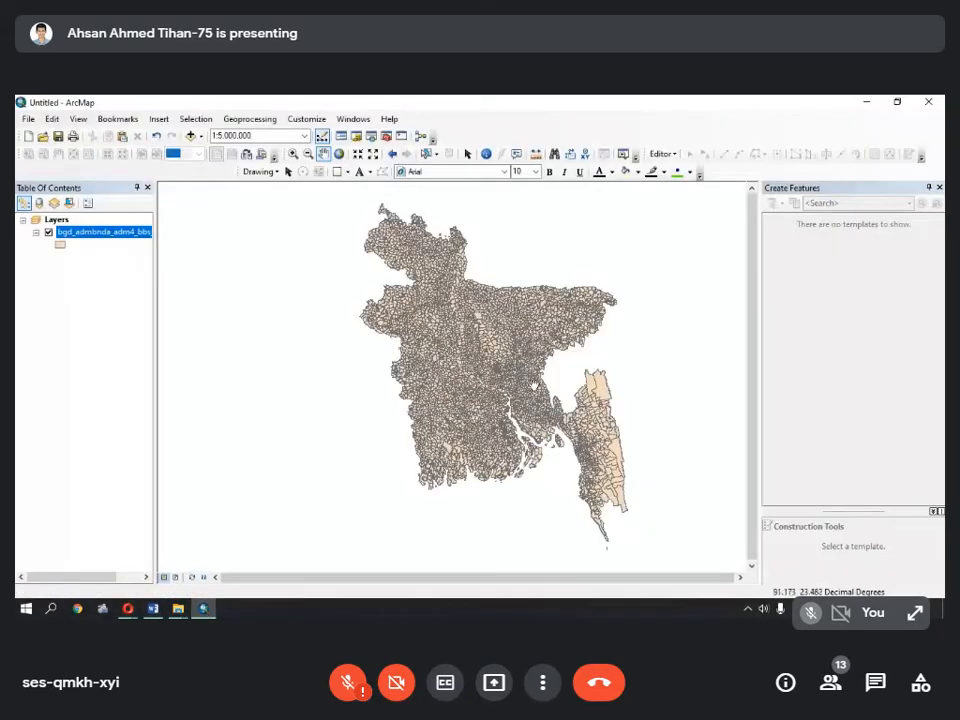
left_click(204, 610)
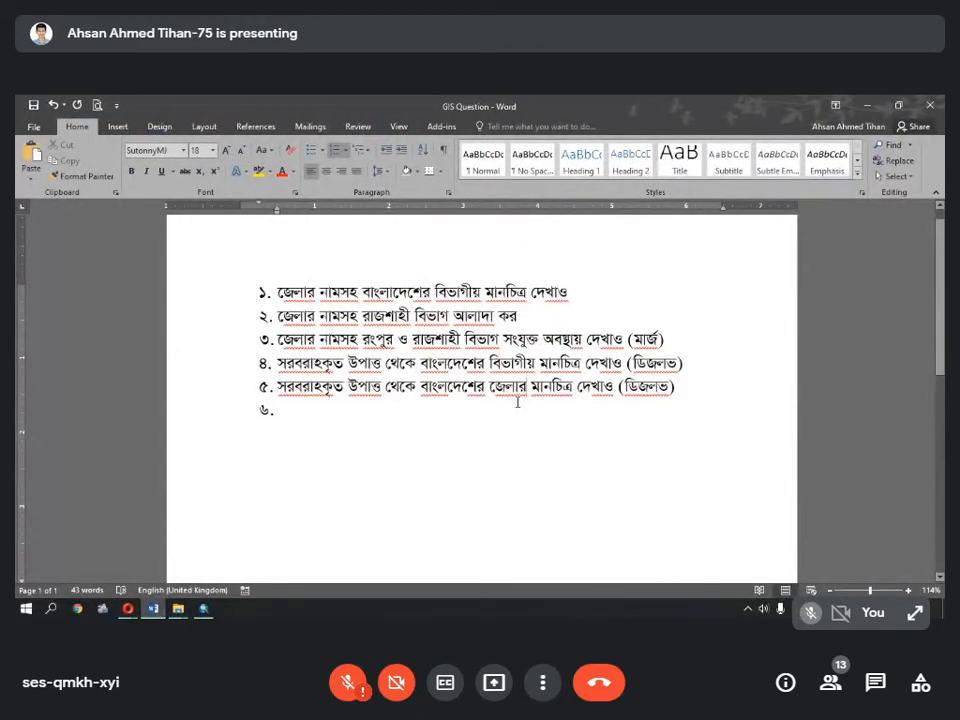
left_click(204, 608)
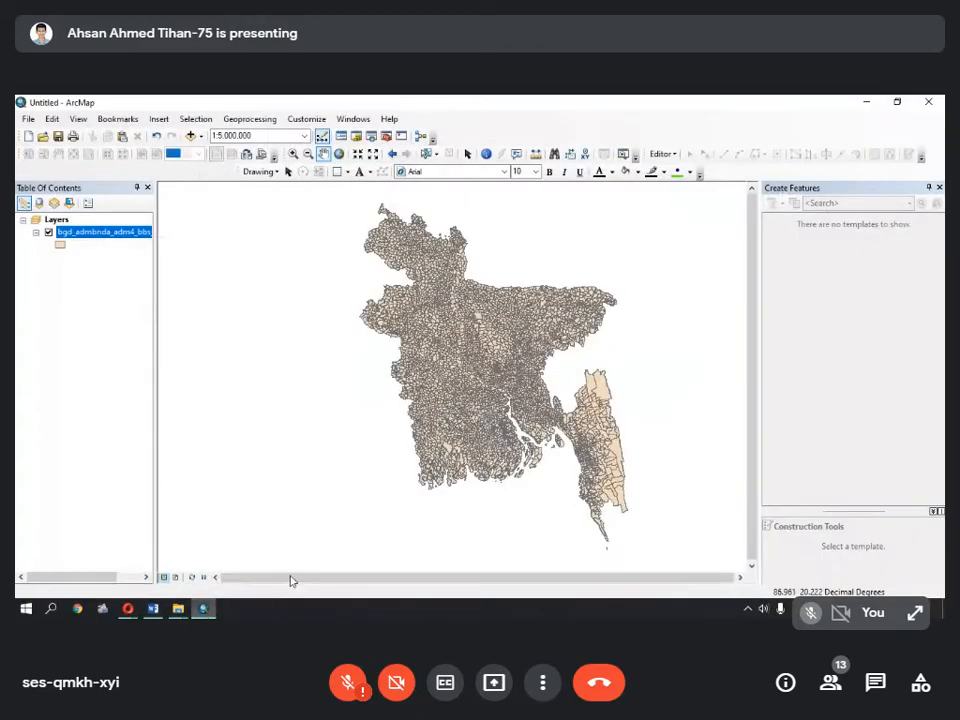
left_click(152, 608)
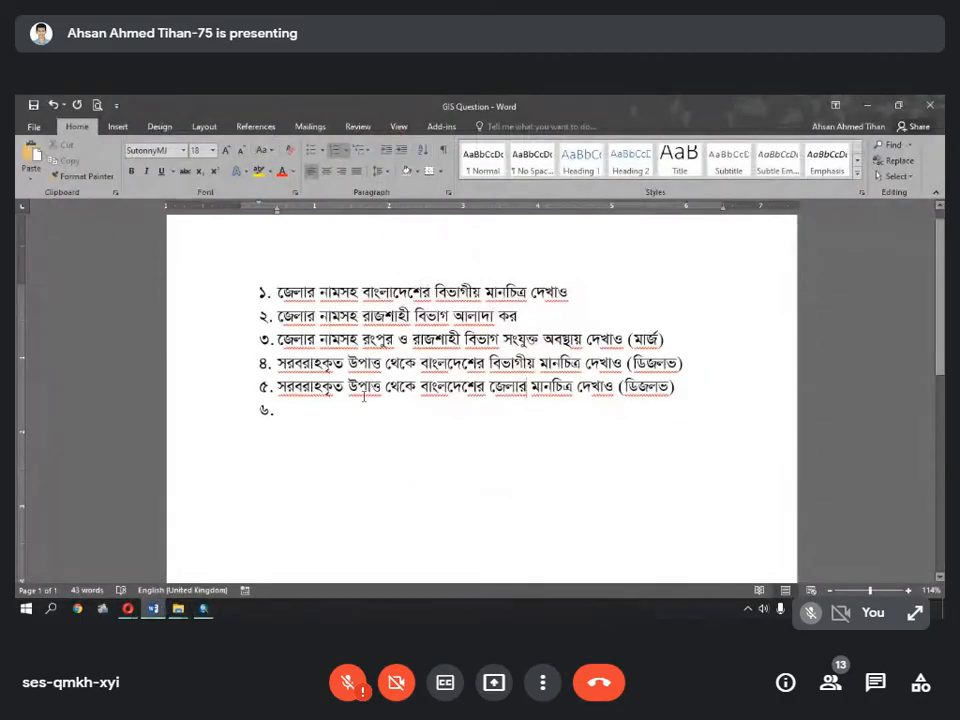
left_click_drag(277, 386, 547, 401)
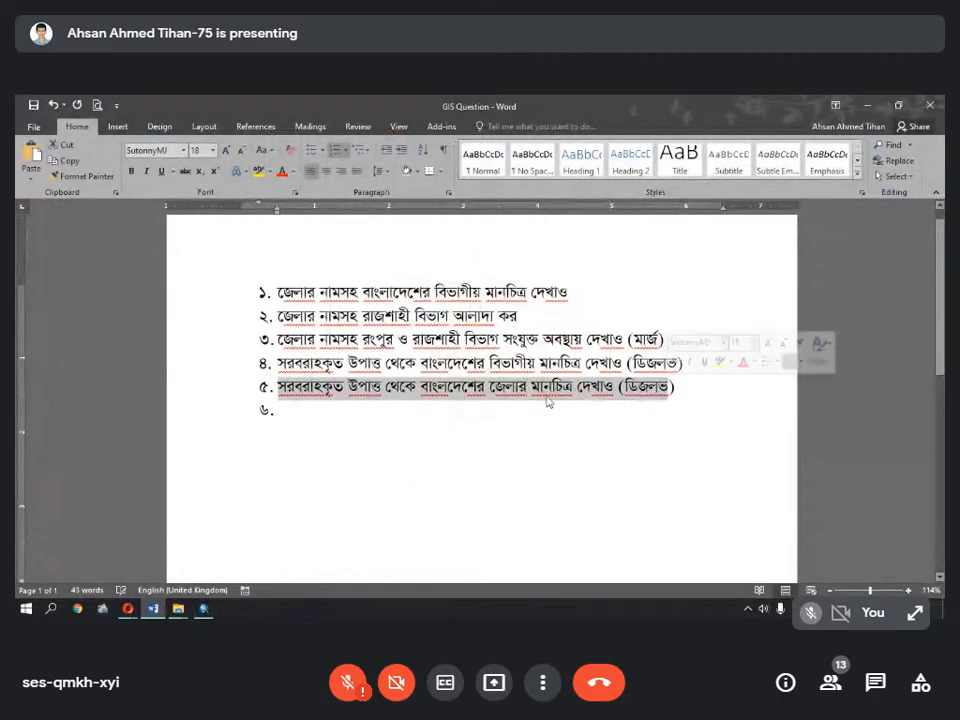
left_click(614, 387)
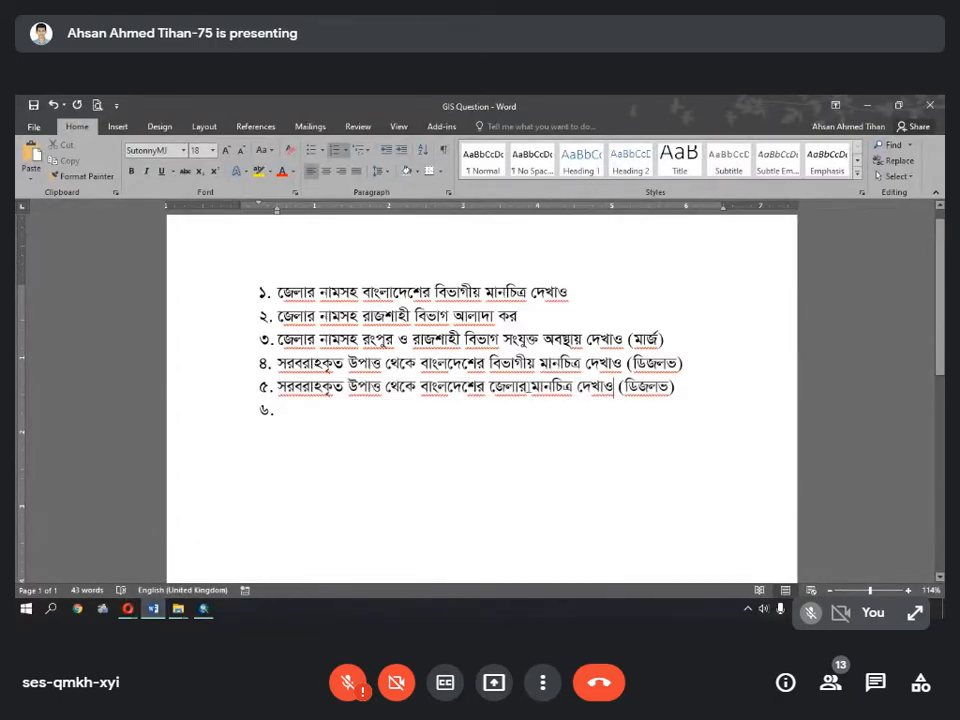
- Switch to ArcMap and open the Dissolve geoprocessing tool with bgd_admbnda_adm4_bbs_20180410 as the input features
left_click(204, 611)
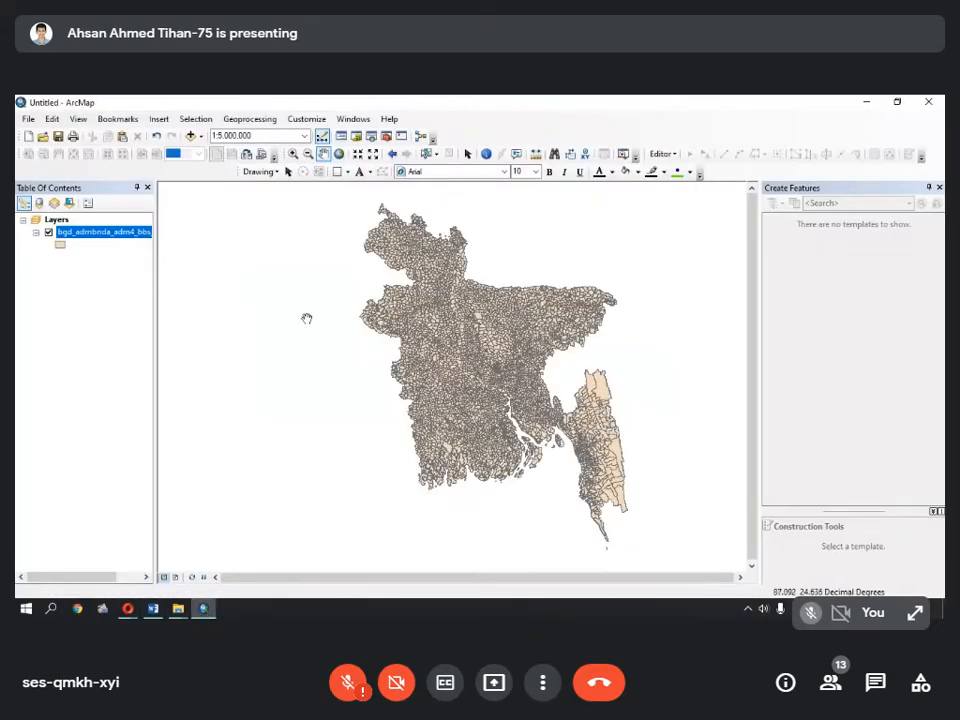
left_click(247, 122)
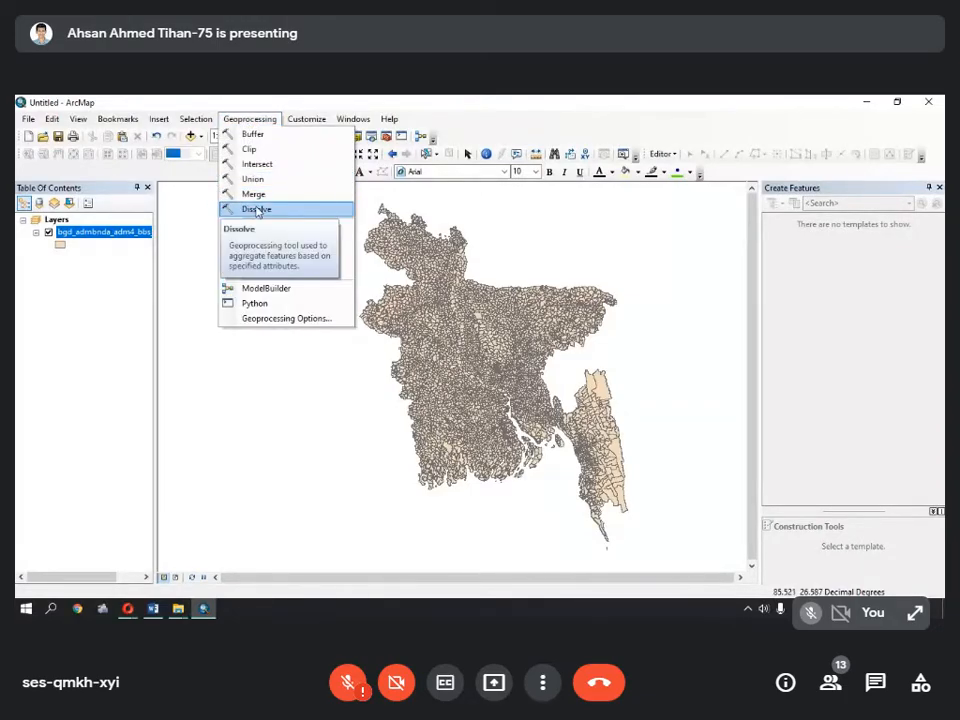
left_click(256, 210)
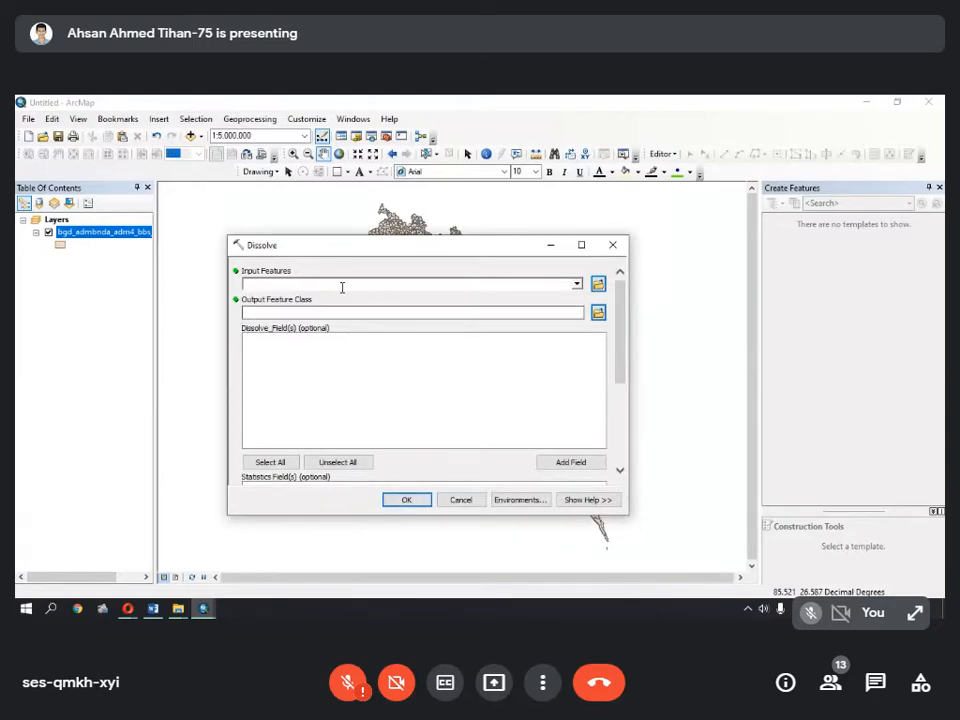
left_click(577, 285)
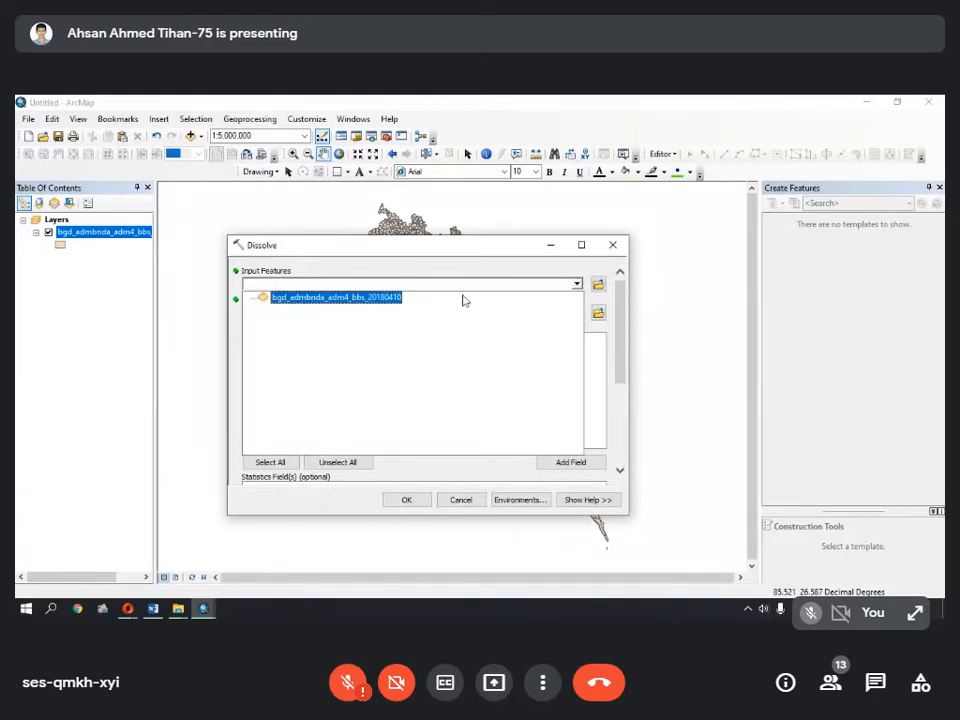
left_click(311, 299)
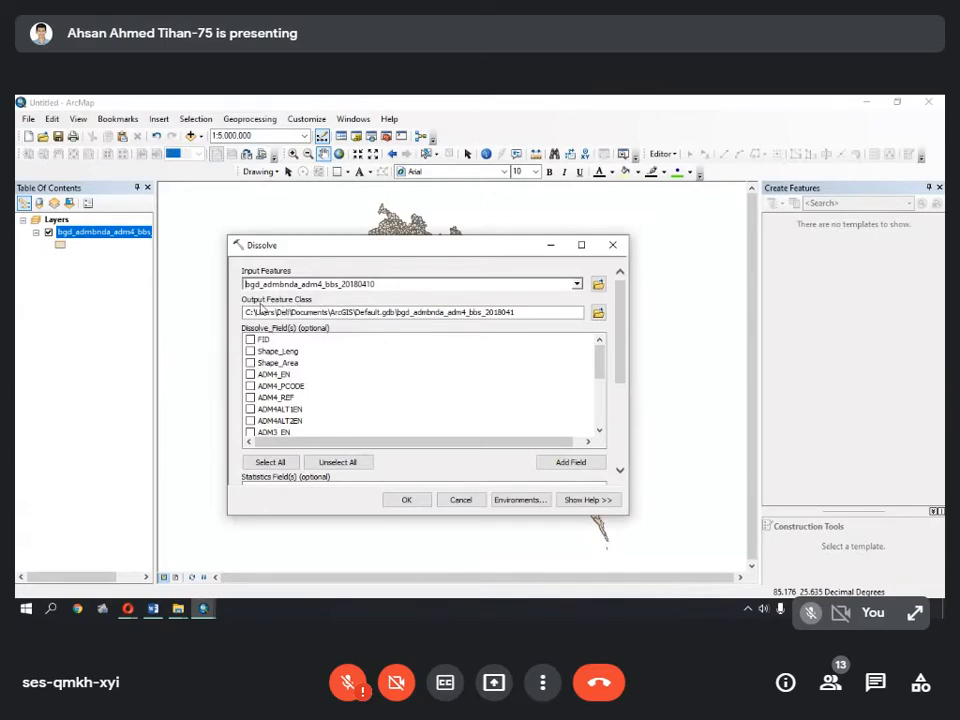
- Set the Dissolve output feature class to Dissolve BD DIS.shp in the GIS folder
left_click(597, 314)
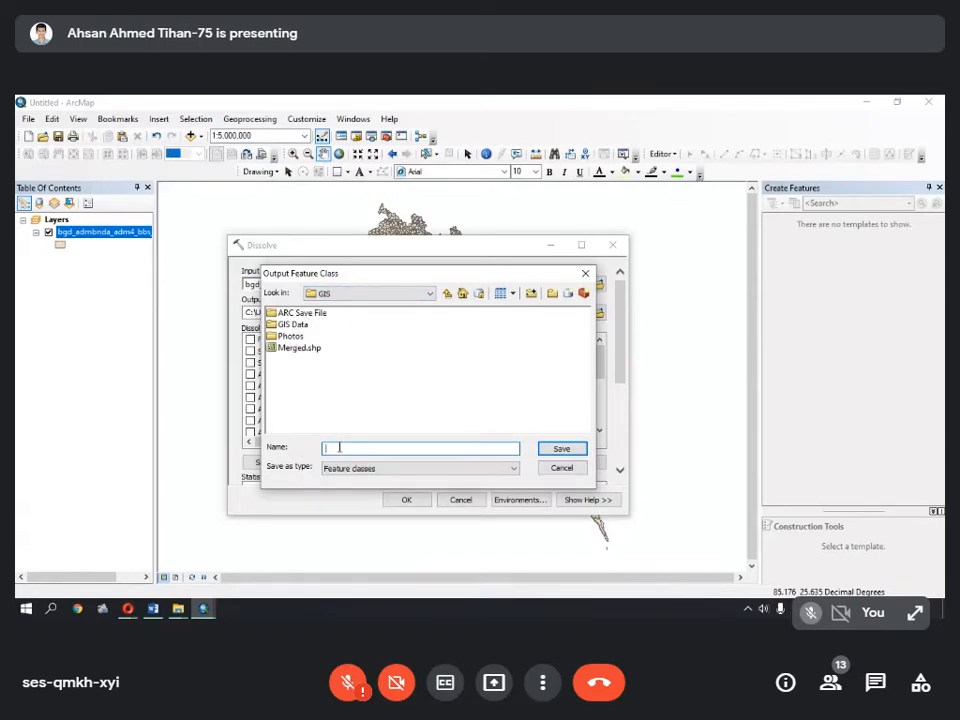
type("wnl")
left_click(568, 449)
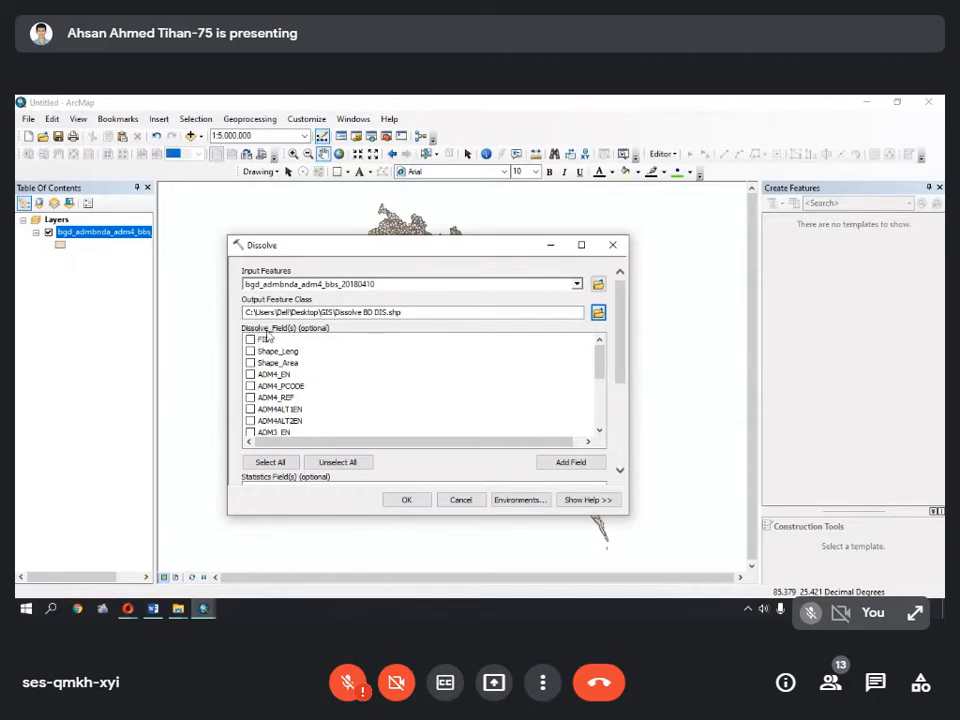
left_click_drag(354, 248, 102, 304)
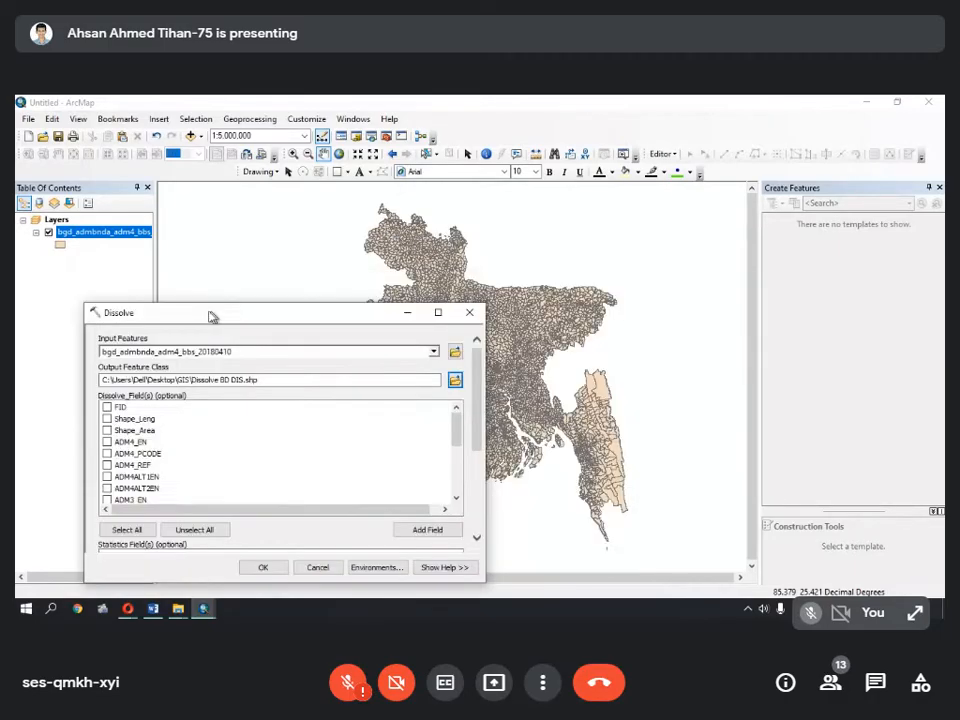
left_click_drag(276, 311, 512, 266)
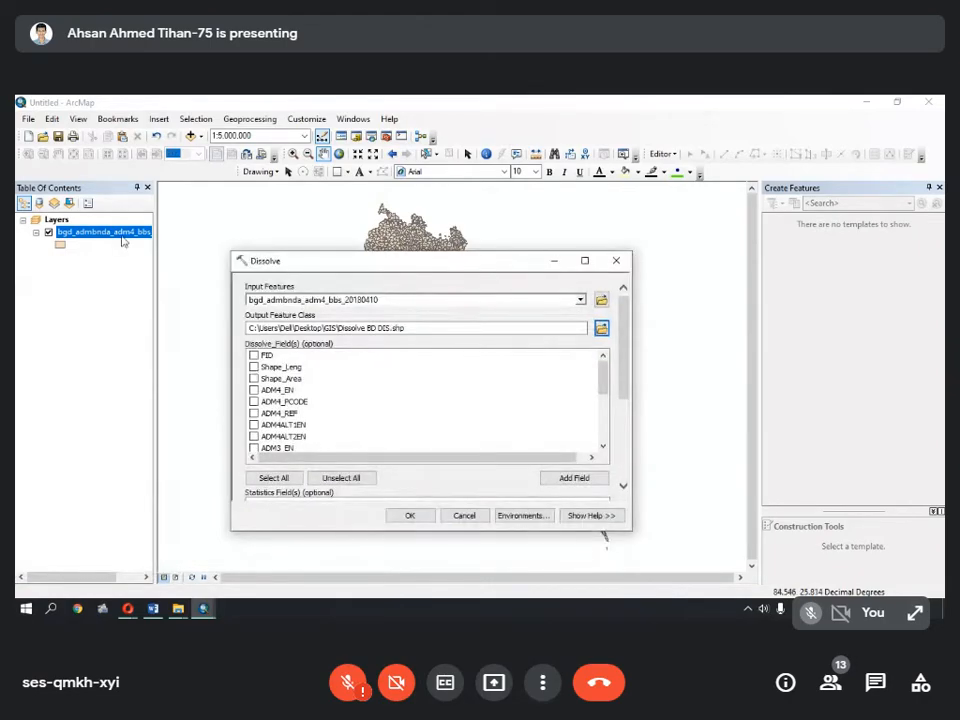
- Close the Dissolve tool without running it and open the adm4 layer's attribute table in a maximized window
scroll(308, 426, "down", 3)
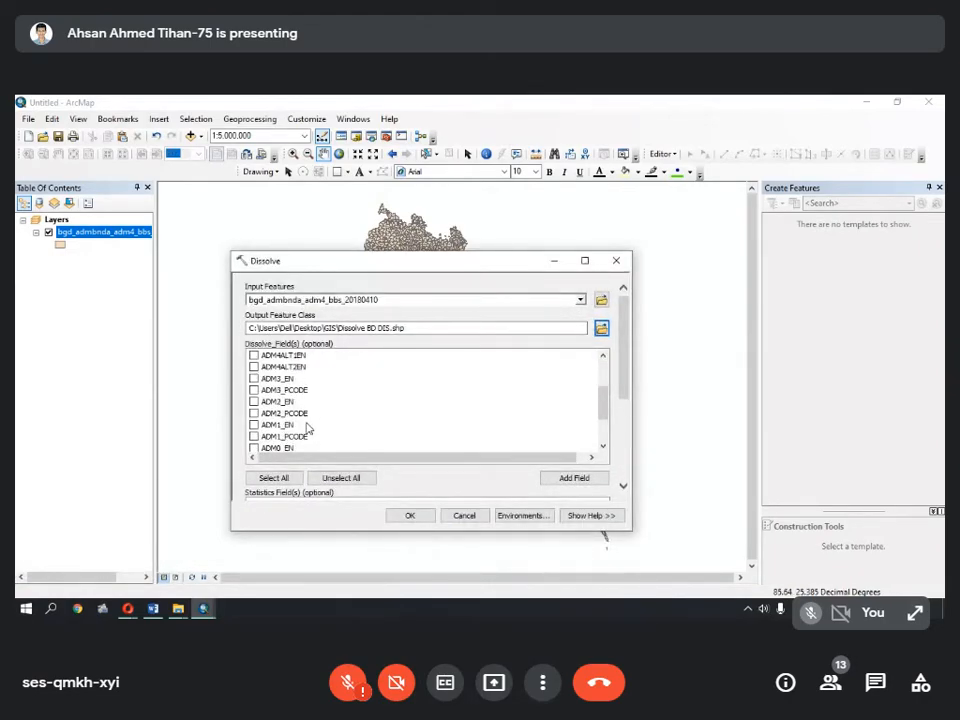
left_click(466, 516)
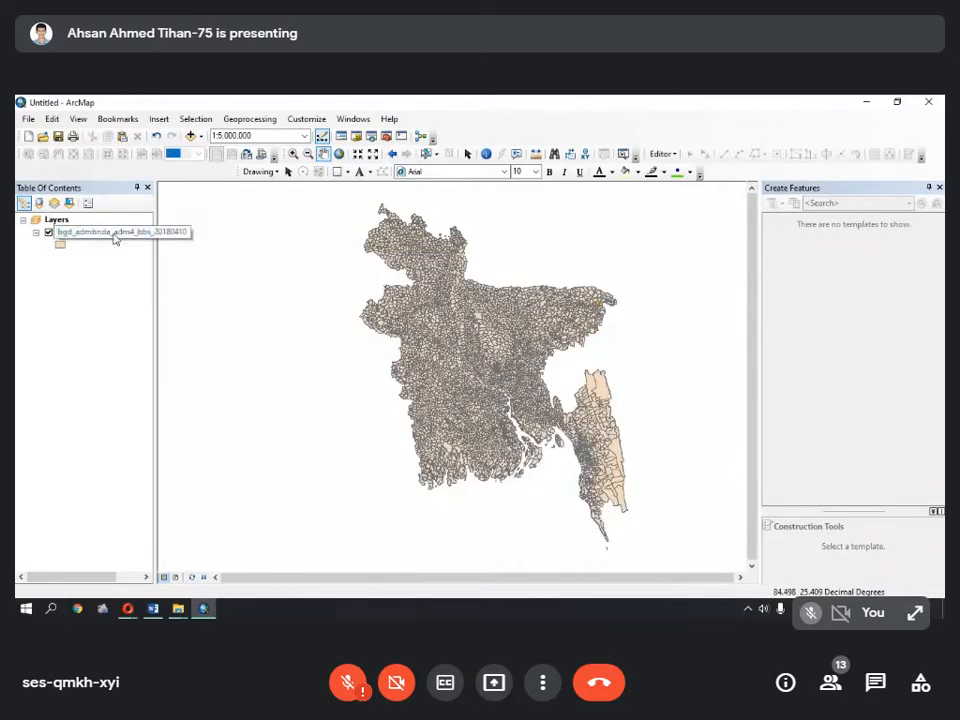
right_click(115, 238)
left_click(184, 271)
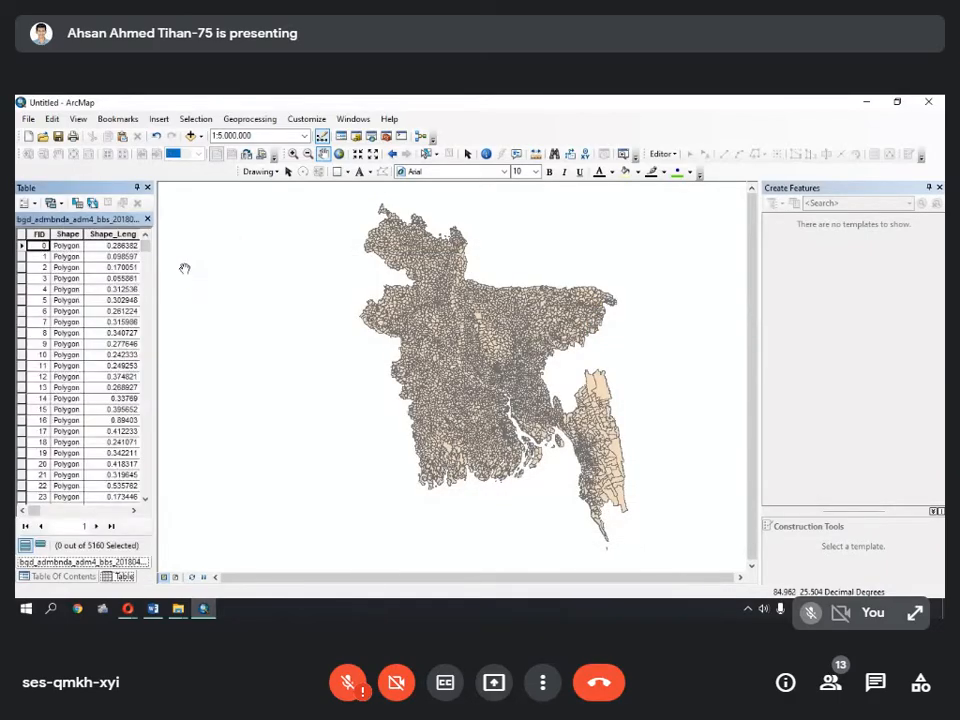
left_click_drag(90, 187, 278, 307)
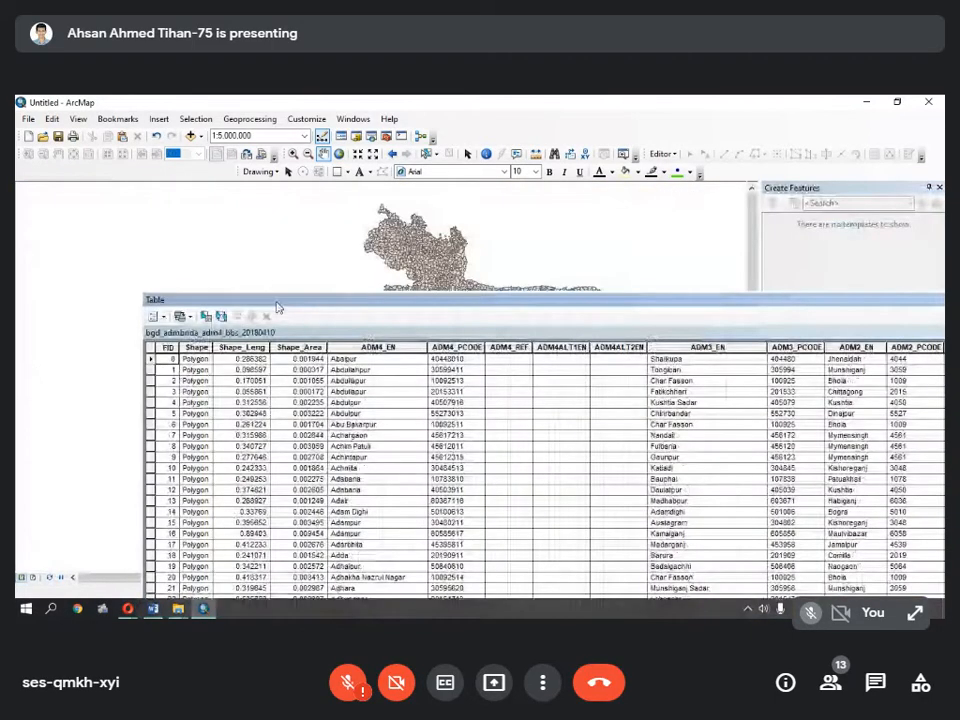
left_click_drag(92, 255, 45, 200)
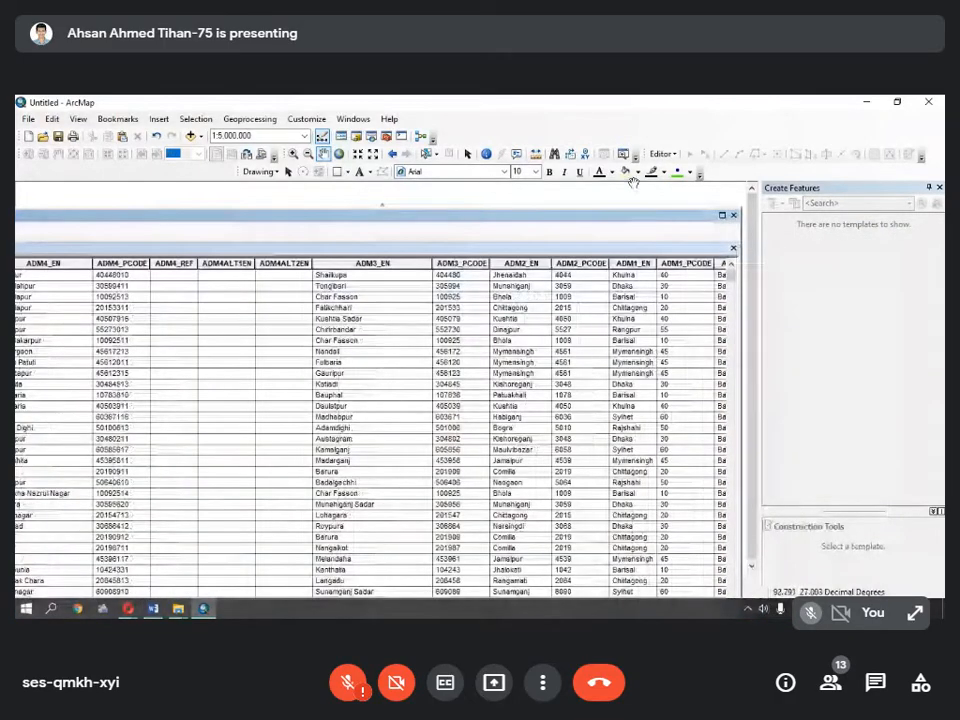
left_click(720, 216)
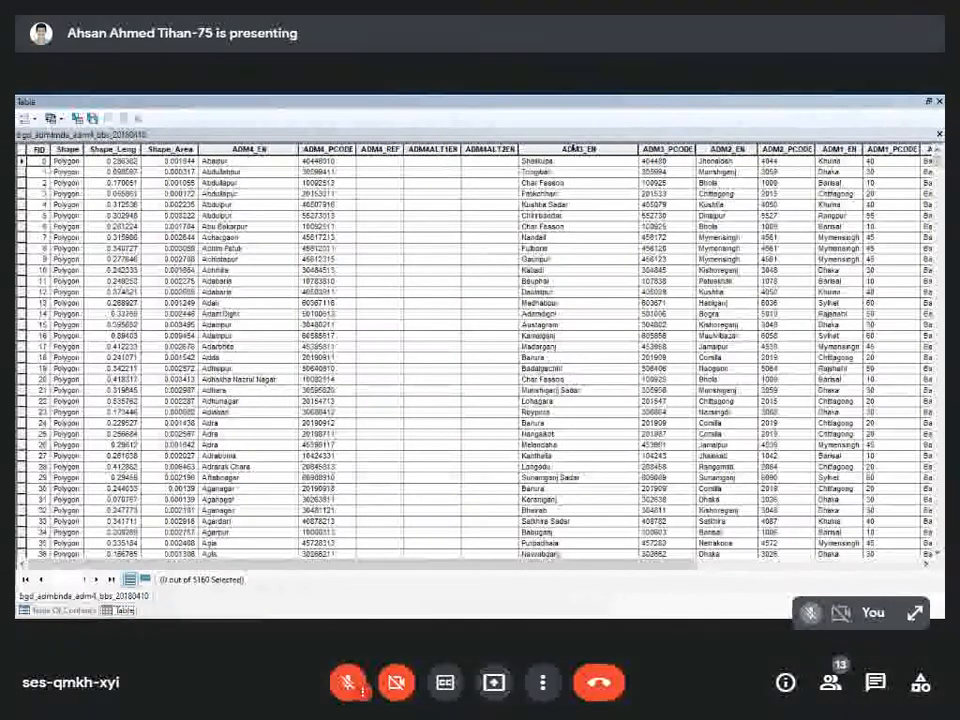
- Examine the ADM4_EN, ADM3_EN, ADM2_EN and ADM1_EN columns to see which administrative level each one holds
left_click(578, 149)
left_click(727, 149)
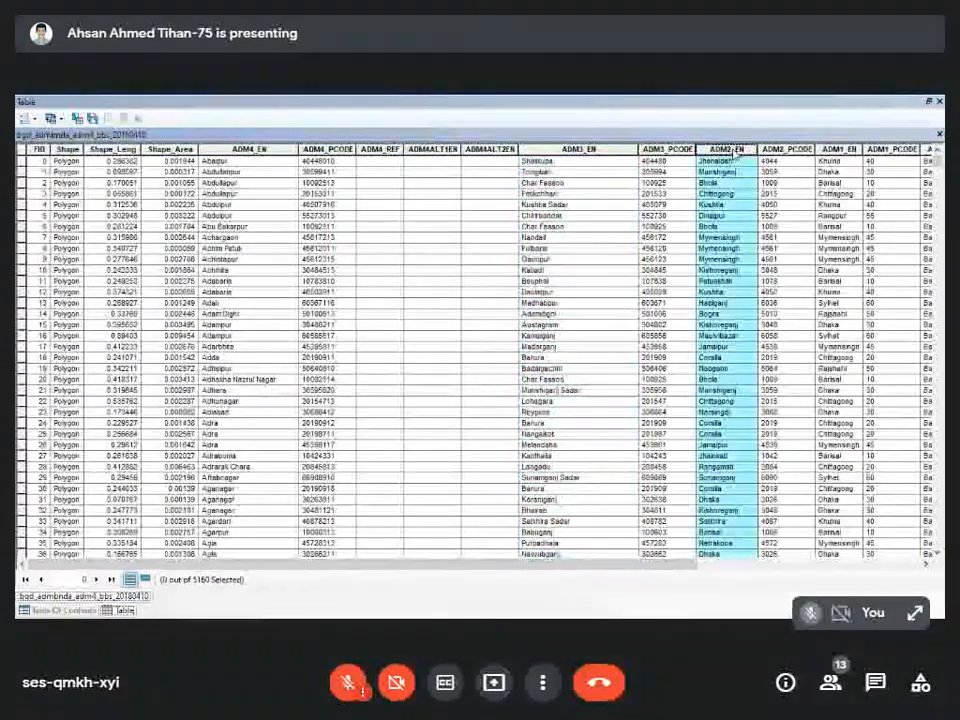
left_click(840, 149)
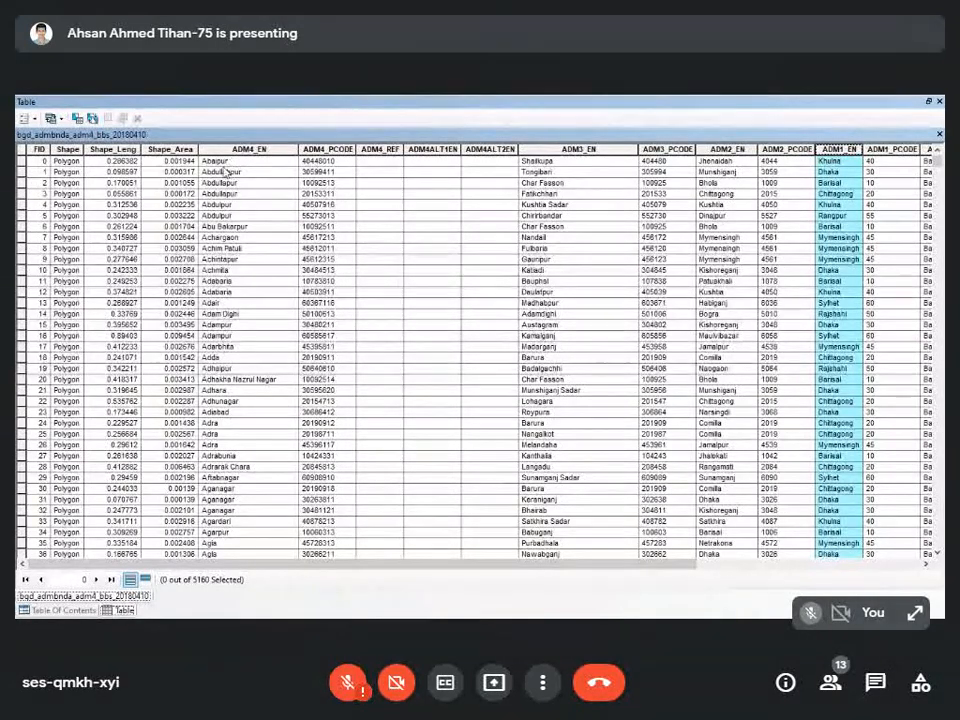
left_click(218, 164)
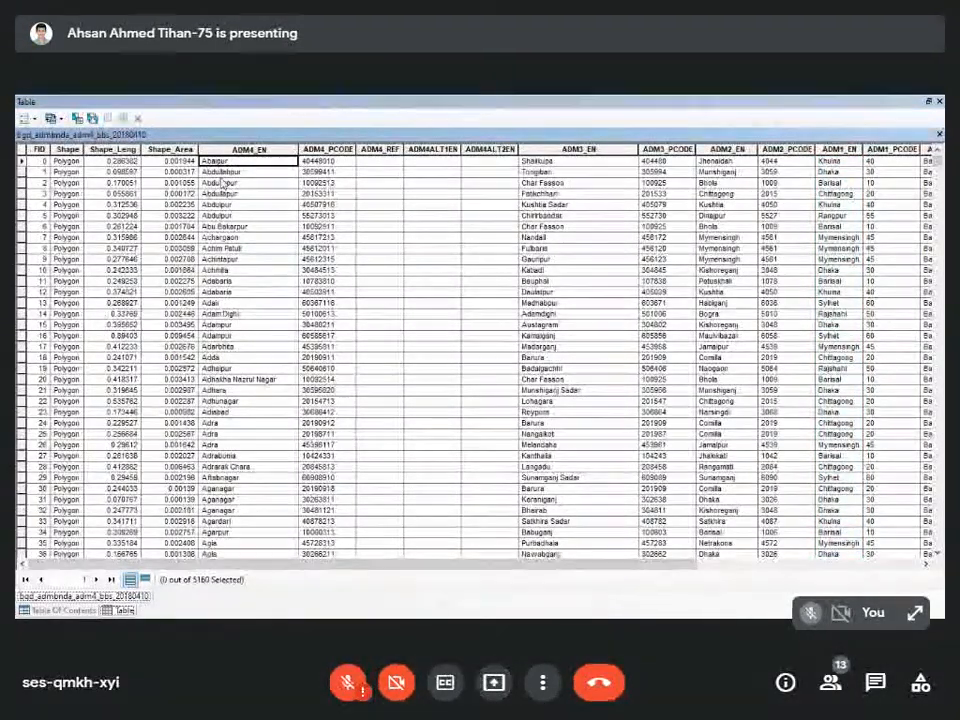
left_click(550, 172)
left_click(550, 215)
left_click(556, 282)
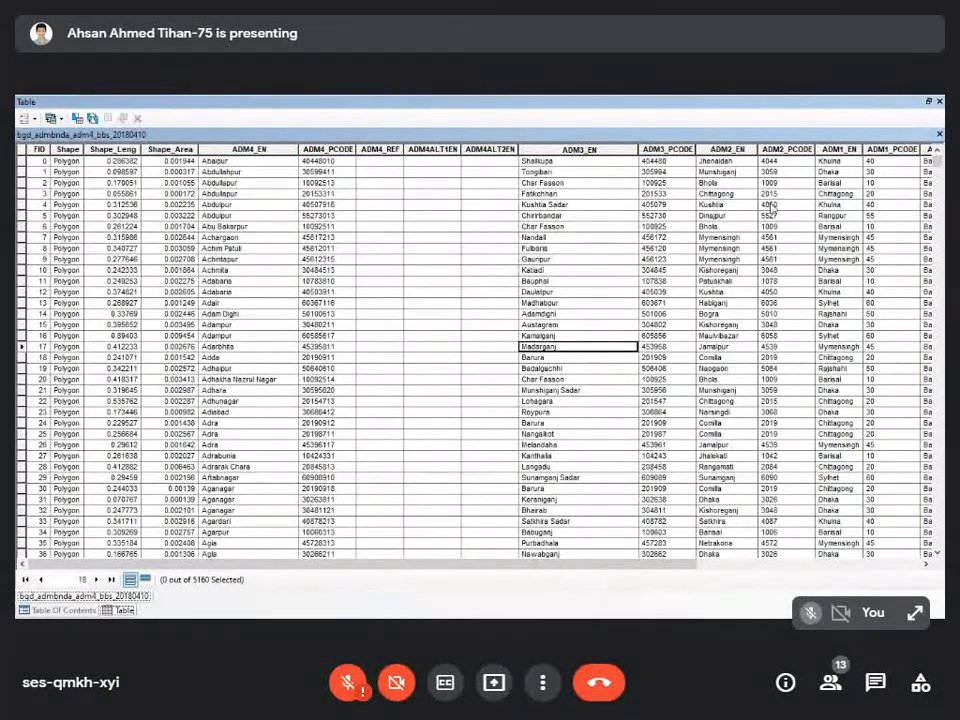
left_click(738, 162)
left_click(734, 172)
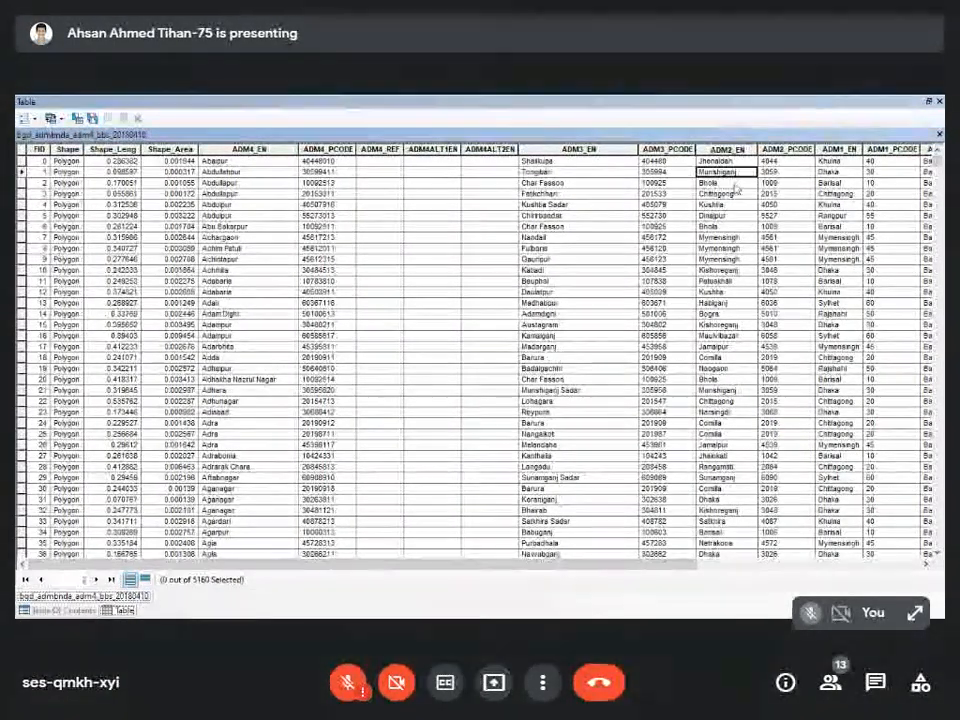
left_click(730, 184)
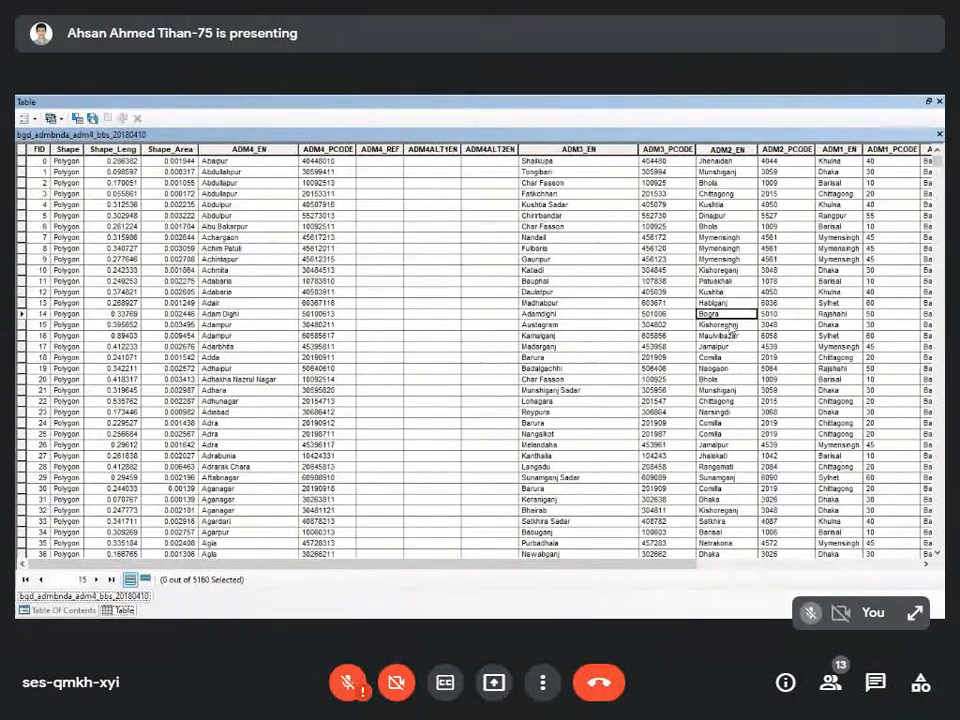
- Compare the ADM4_EN and ADM3_EN entries with the ADM2_EN column, then close the attribute table
left_click(257, 216)
left_click(260, 260)
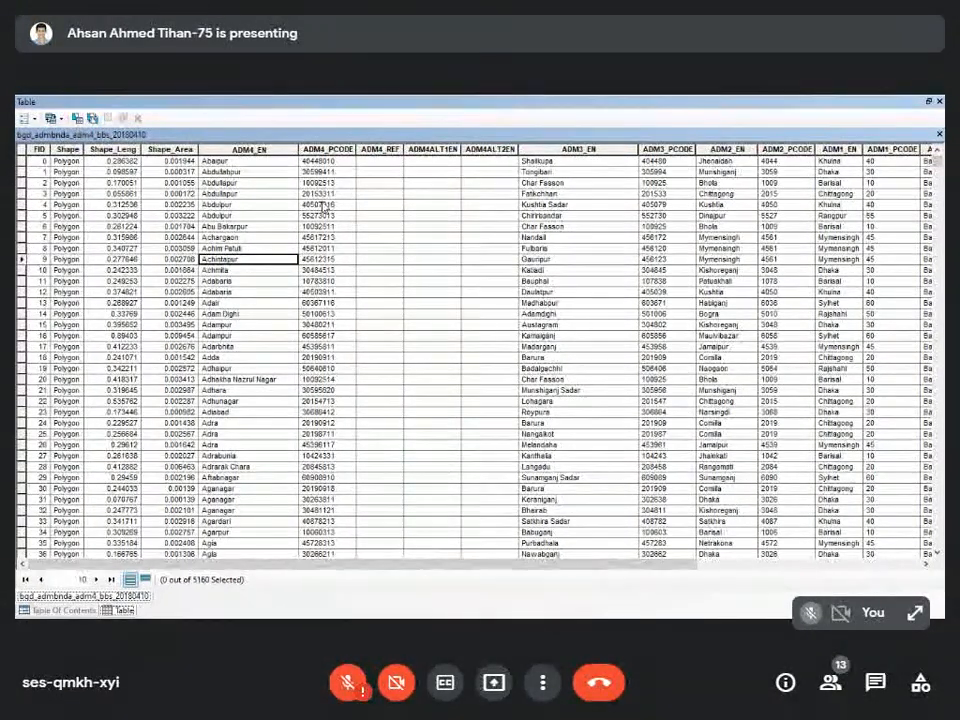
left_click(252, 314)
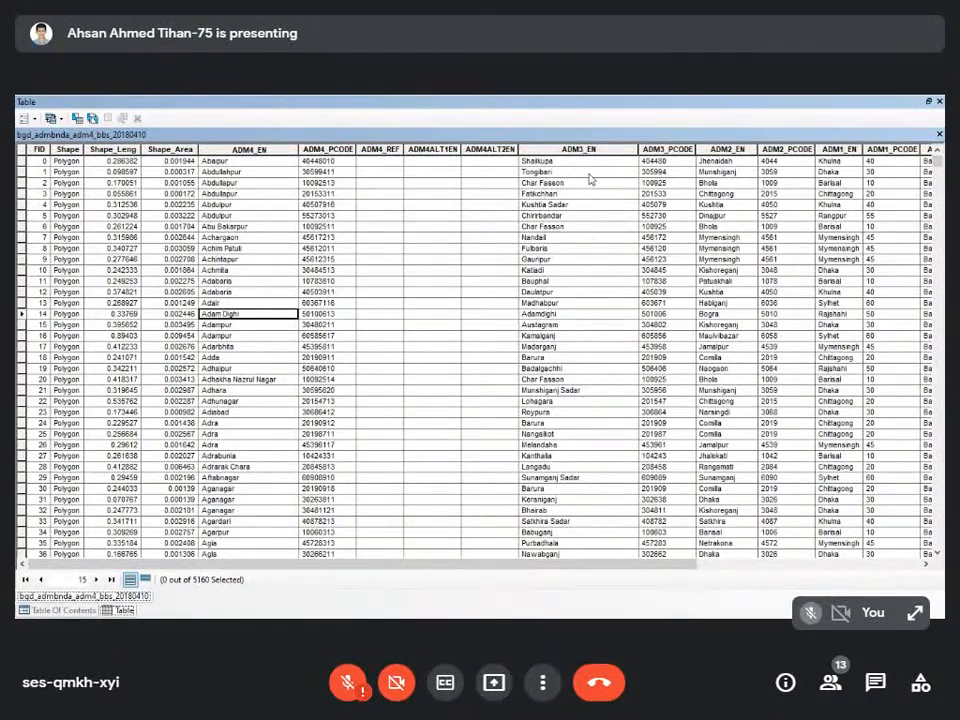
left_click(570, 270)
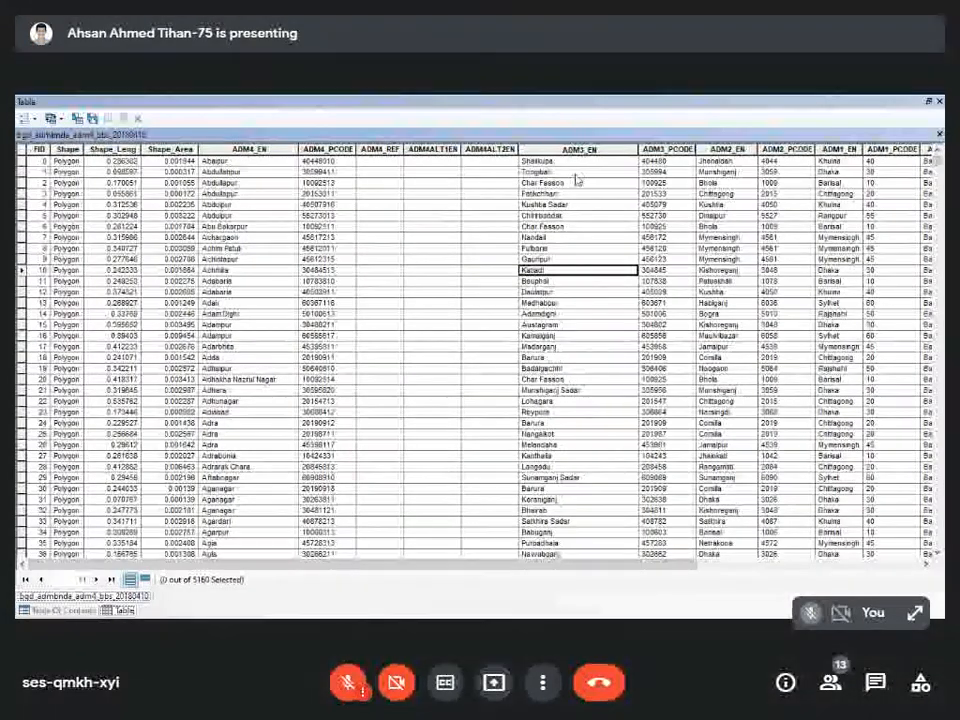
left_click(598, 280)
left_click(725, 150)
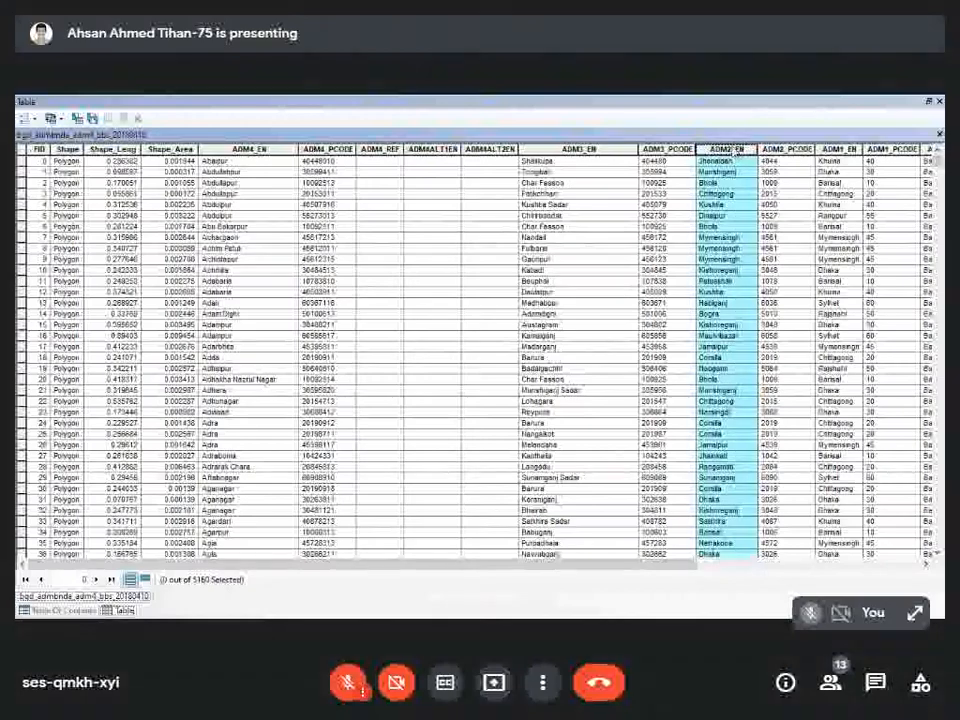
left_click(939, 102)
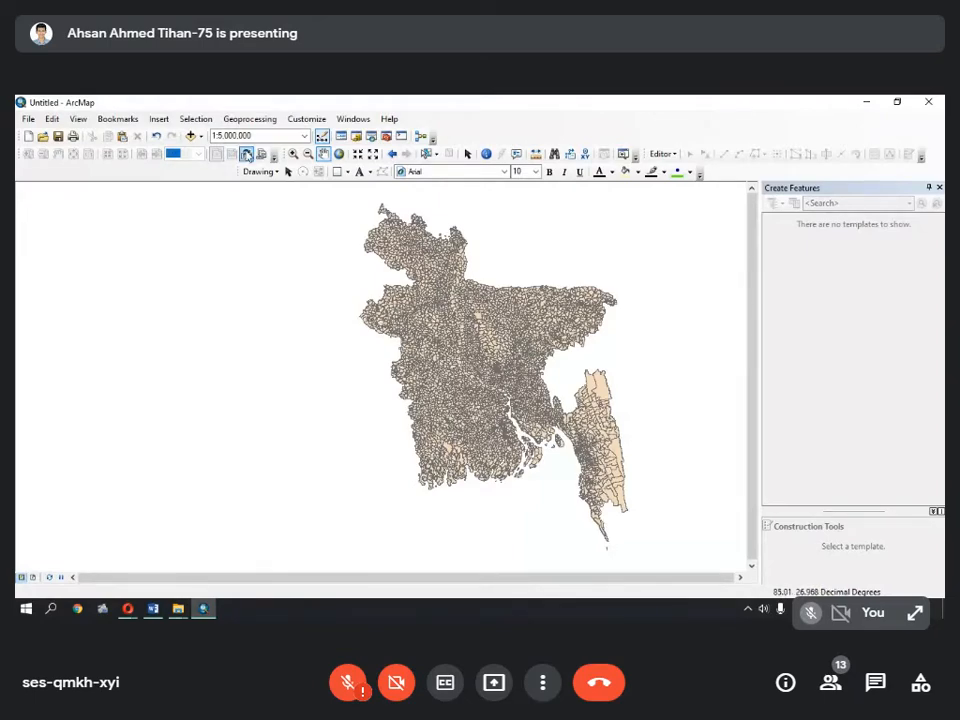
- Reopen the Table Of Contents window, narrow it and dock it beside the map
left_click(357, 121)
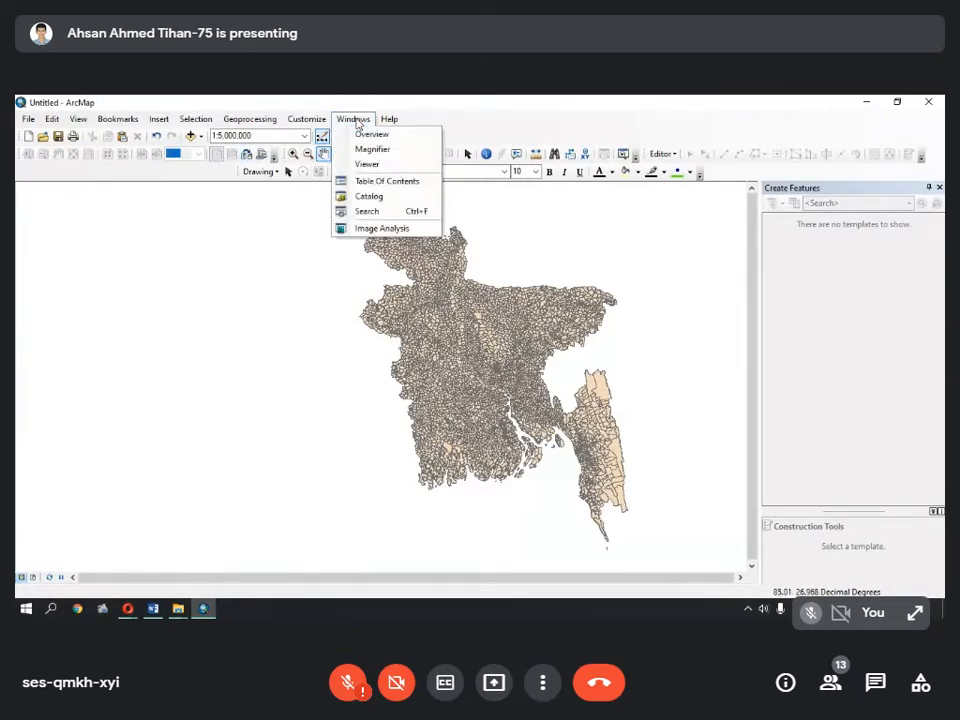
left_click(403, 183)
left_click_drag(362, 115, 308, 206)
left_click_drag(17, 252, 147, 336)
left_click_drag(17, 318, 274, 186)
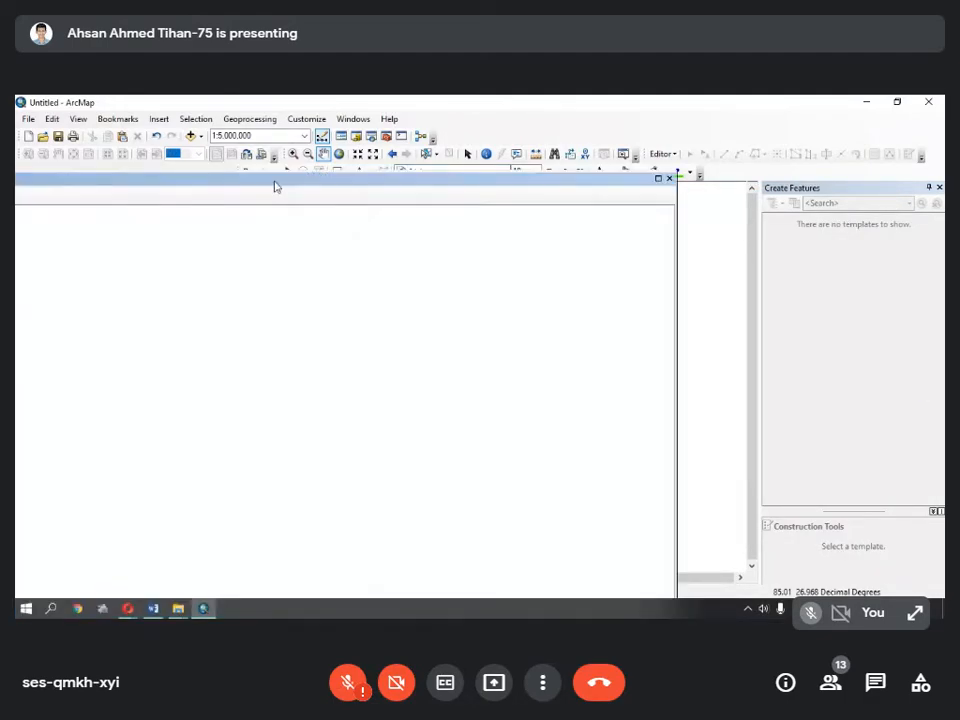
left_click_drag(618, 227, 558, 214)
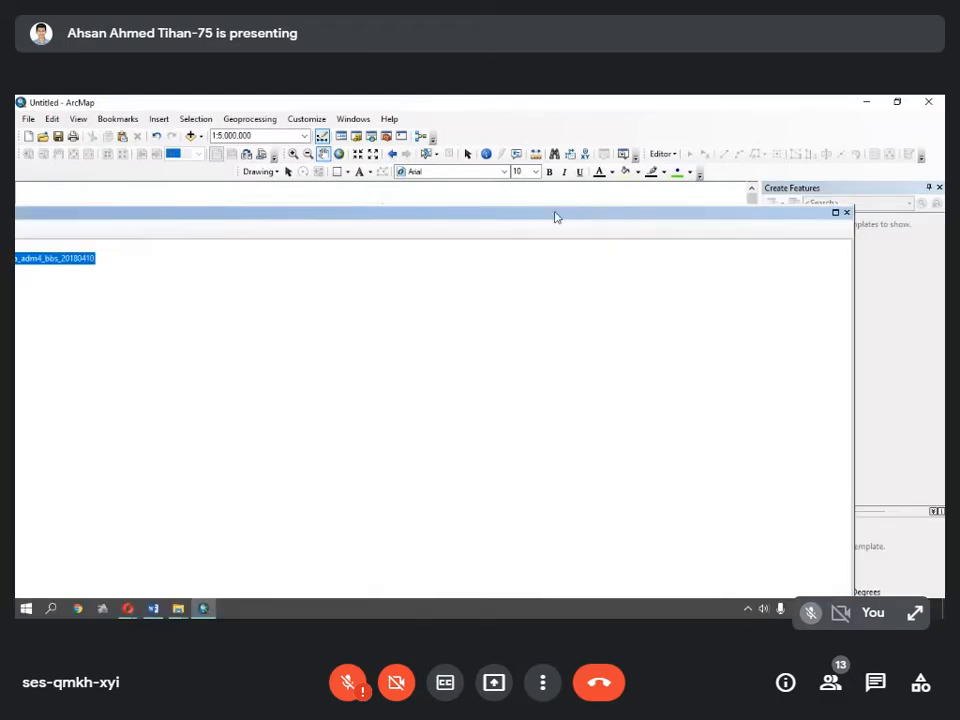
left_click_drag(853, 257, 155, 255)
left_click_drag(110, 212, 136, 194)
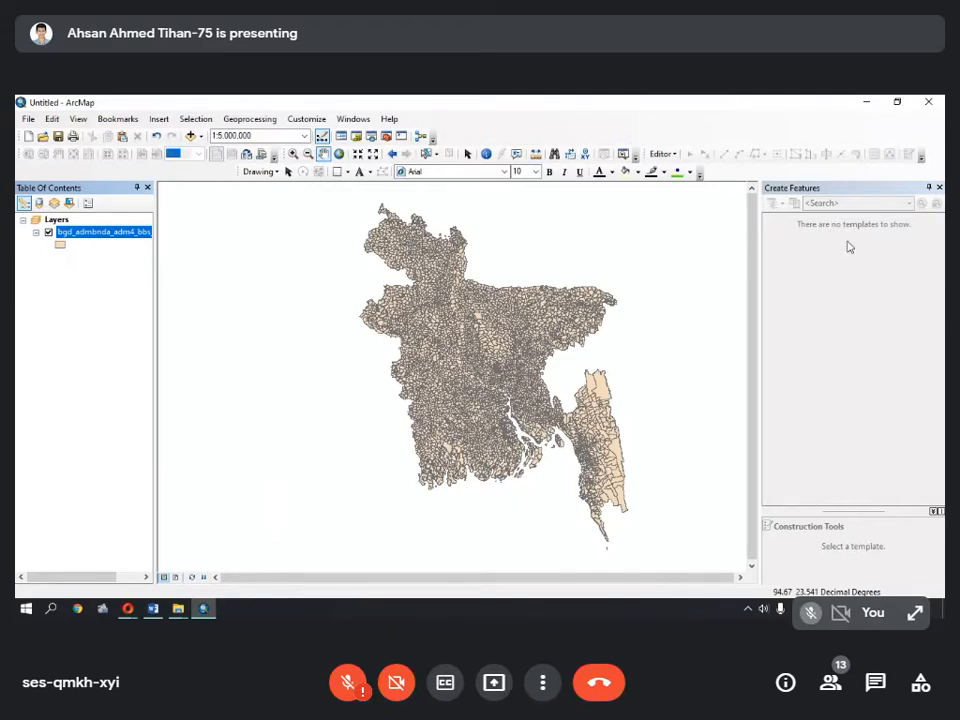
left_click(112, 230)
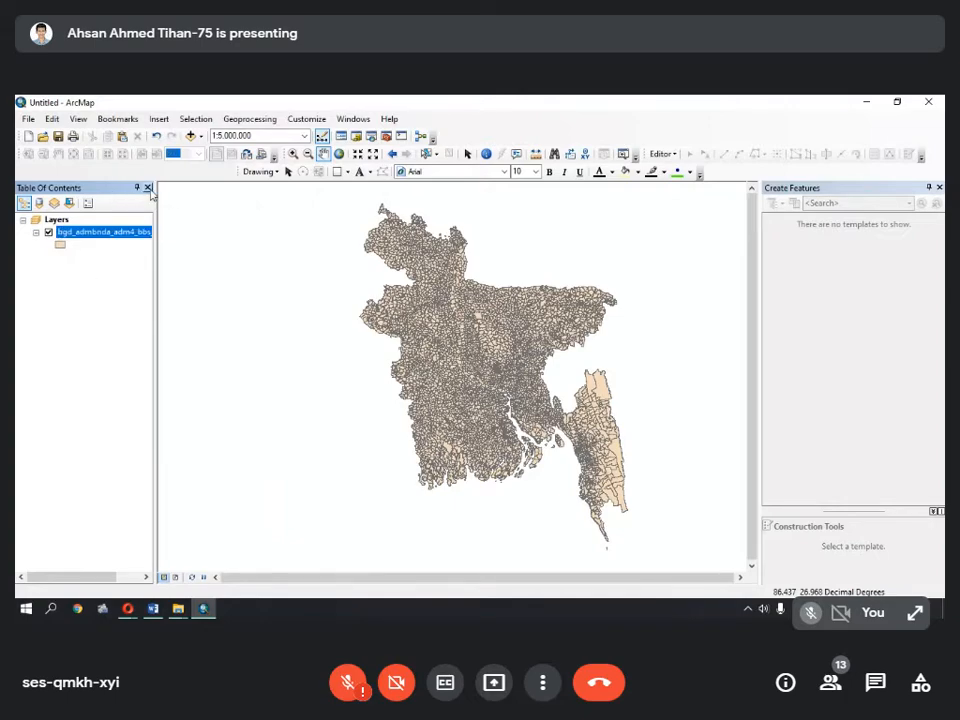
left_click(353, 118)
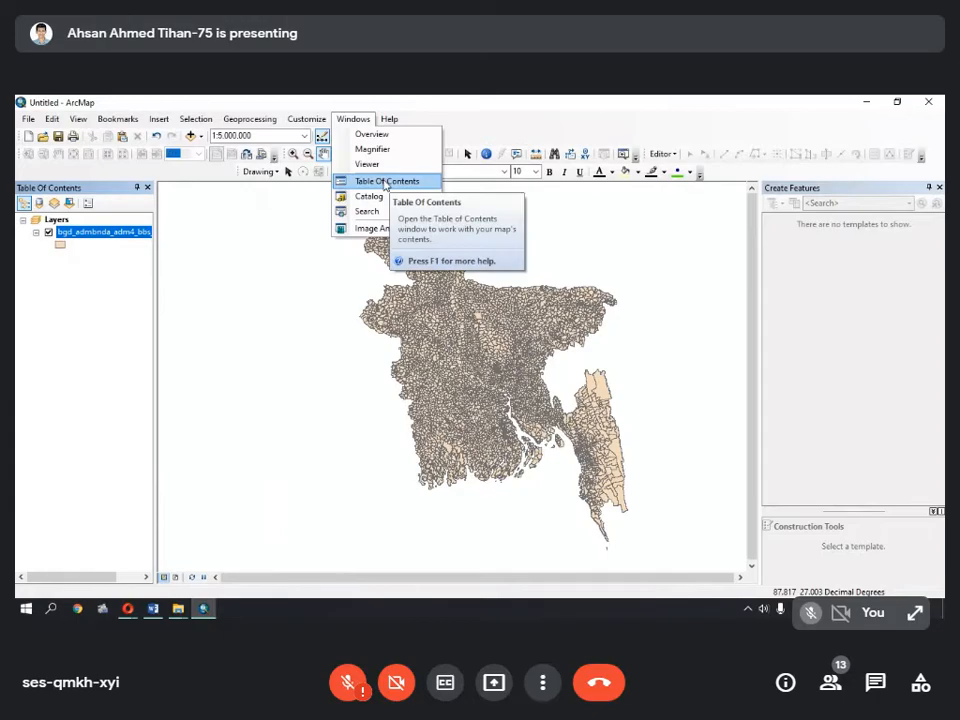
left_click(118, 343)
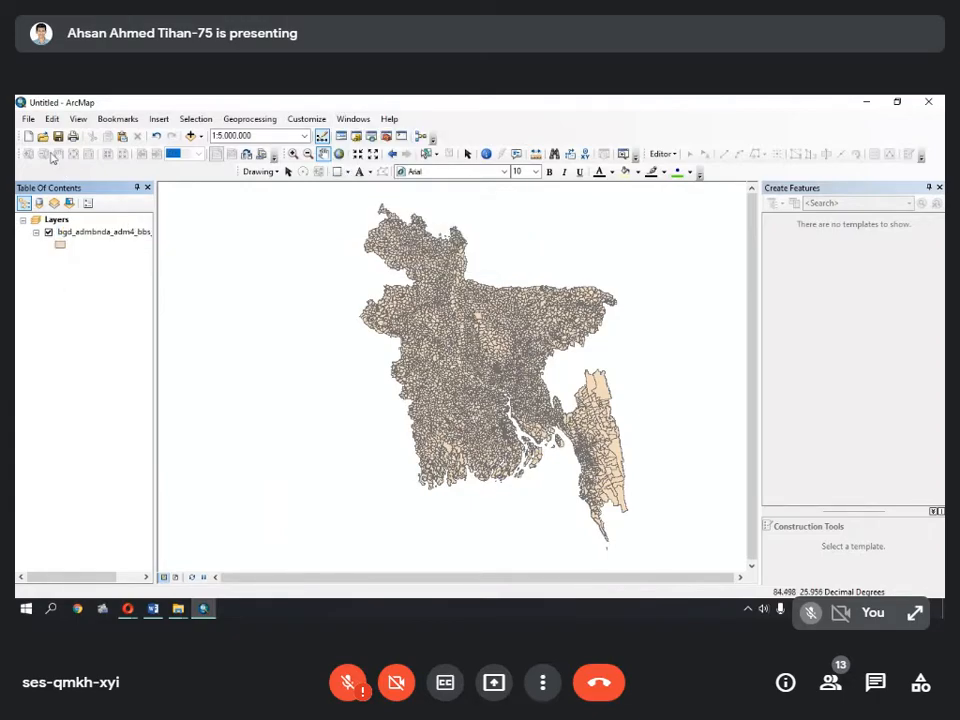
right_click(536, 129)
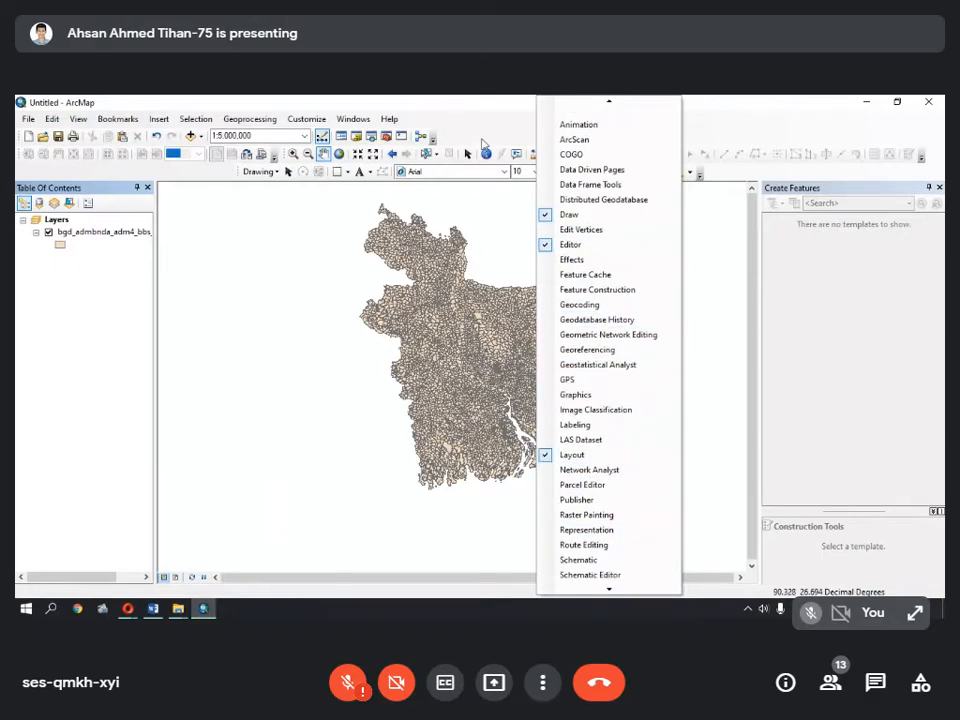
left_click(481, 136)
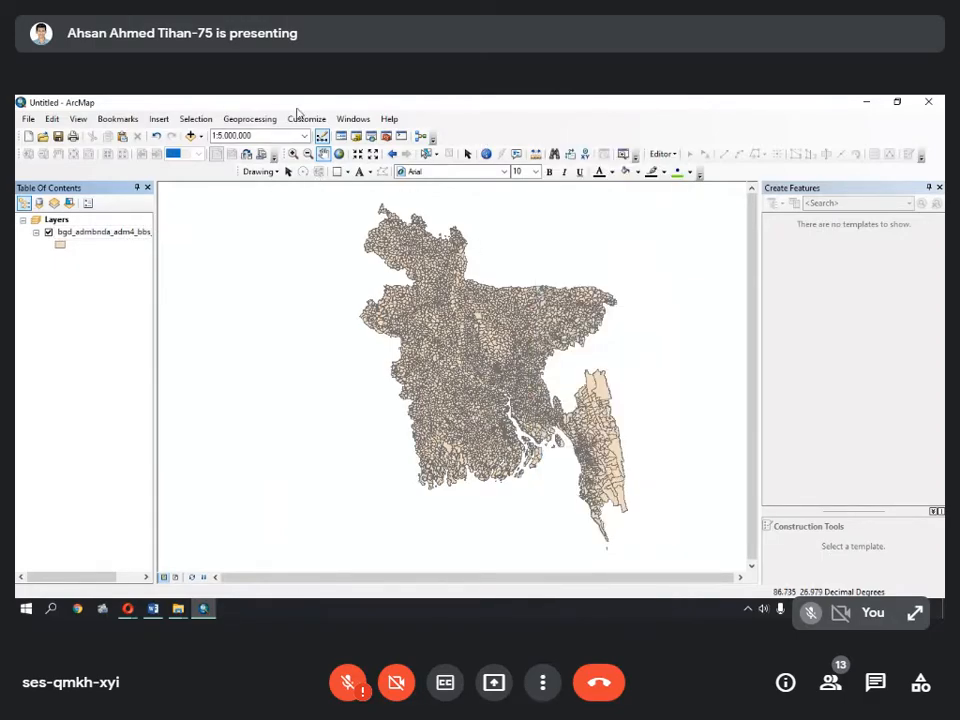
- Open the Dissolve geoprocessing tool again and choose bgd_admbnda_adm4_bbs_20180410 as the input features
left_click(245, 119)
left_click(245, 208)
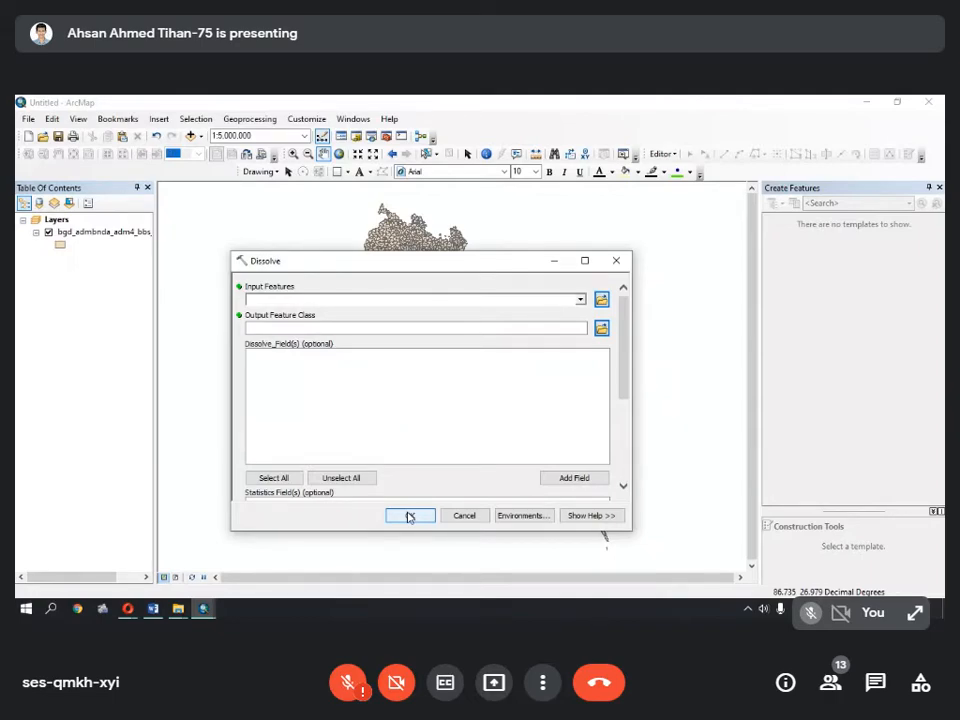
left_click(580, 300)
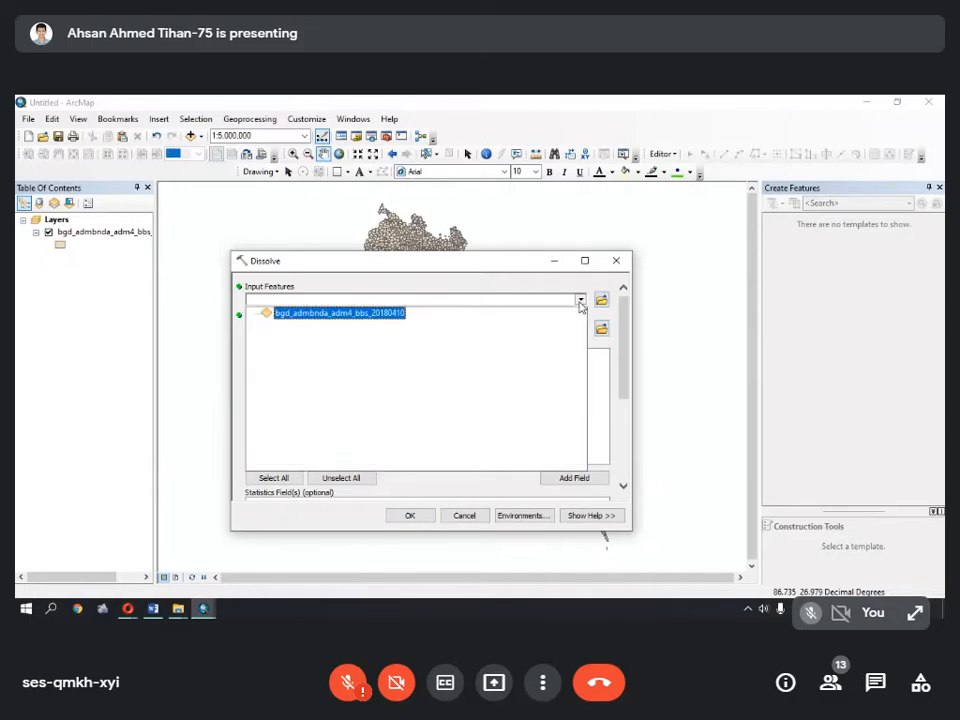
left_click(349, 321)
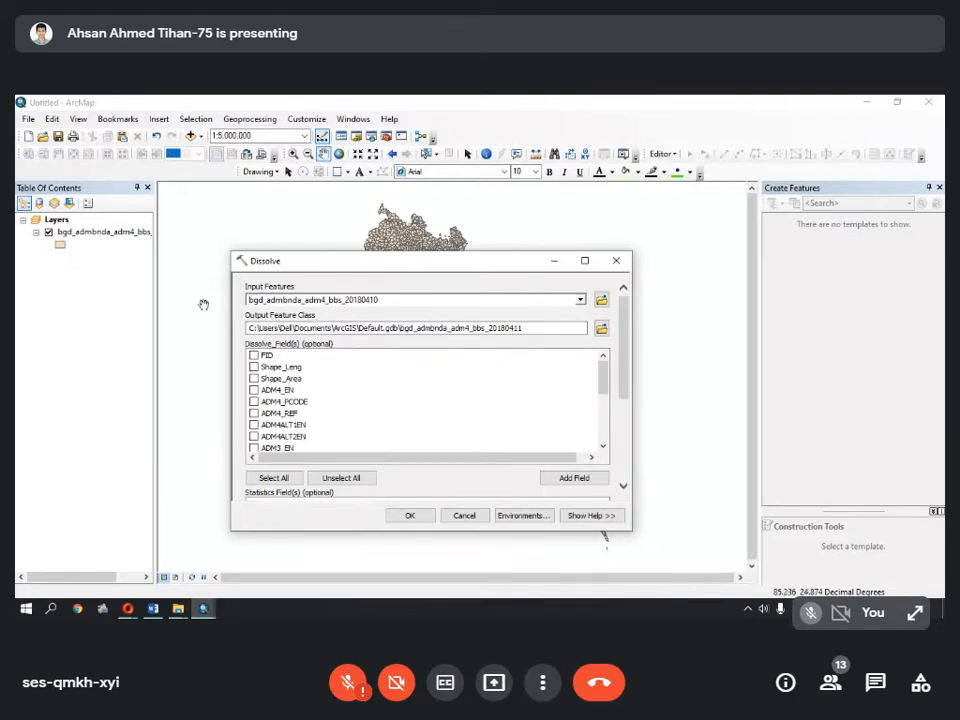
- Set the output feature class to Dissolve BD DIS in the GIS folder and run the dissolve on the ADM2_EN field
left_click(601, 328)
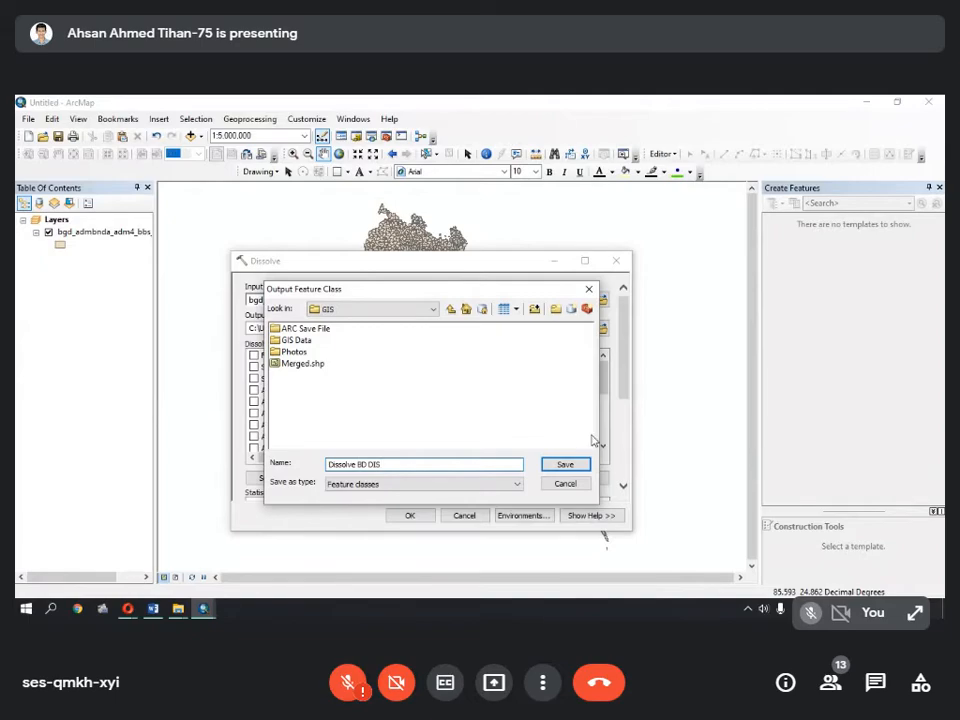
left_click(576, 464)
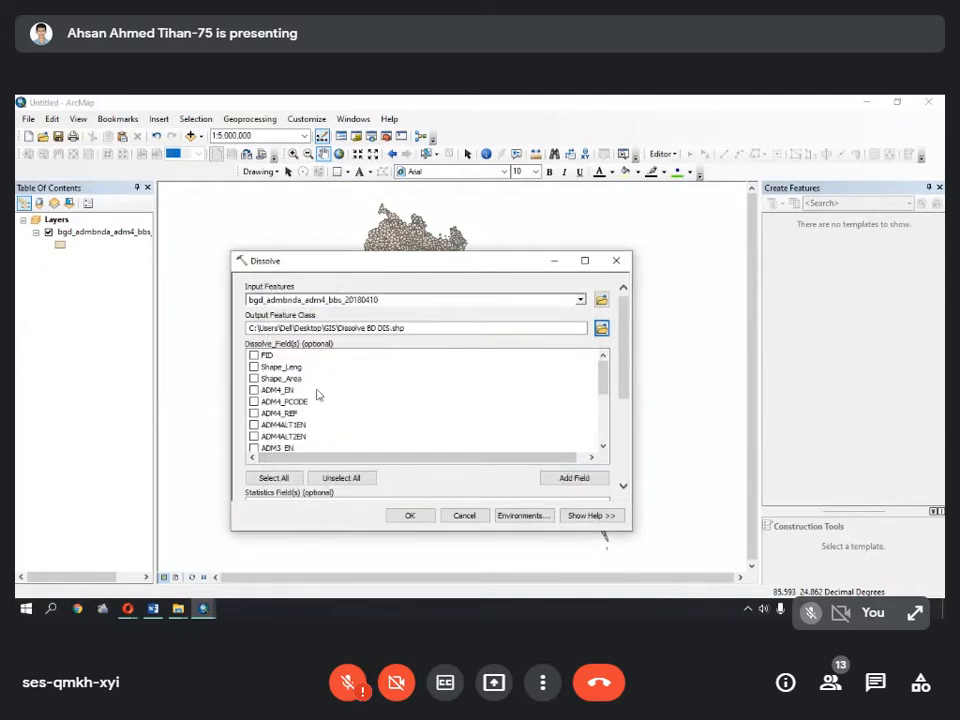
scroll(316, 420, "down", 1)
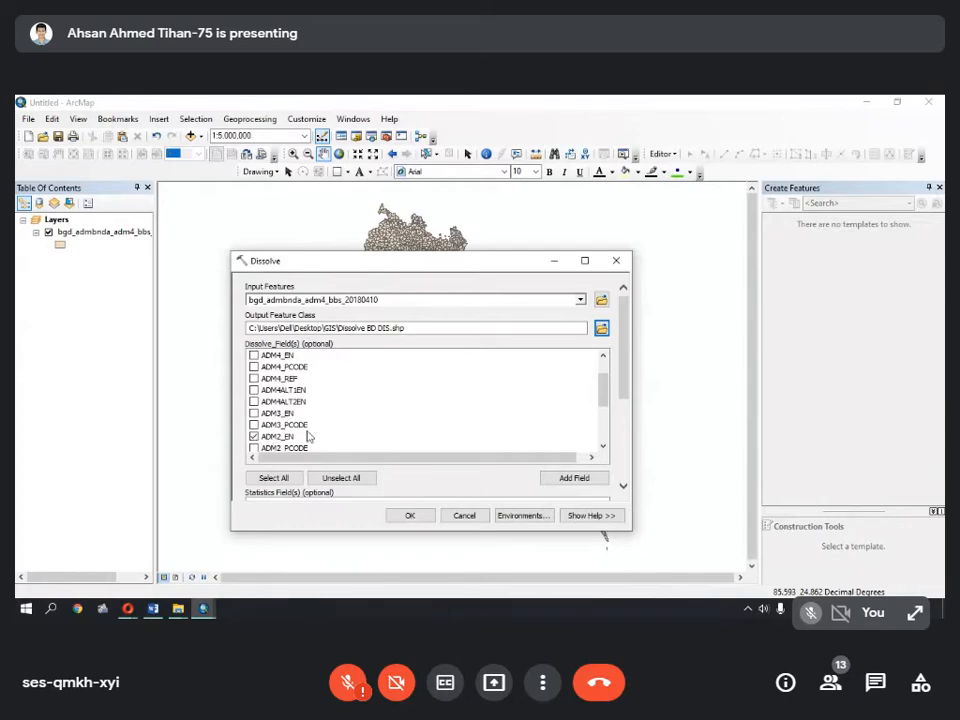
left_click(407, 515)
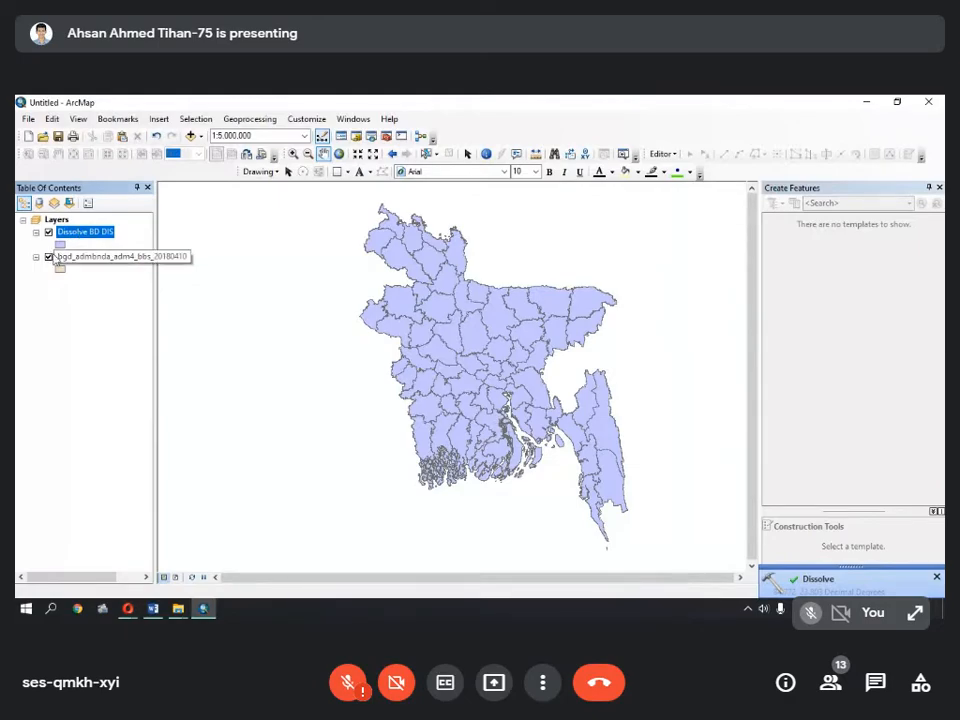
- Compare the Dissolve BD DIS layer with the original adm4 layer by showing only one of them at a time
left_click(48, 258)
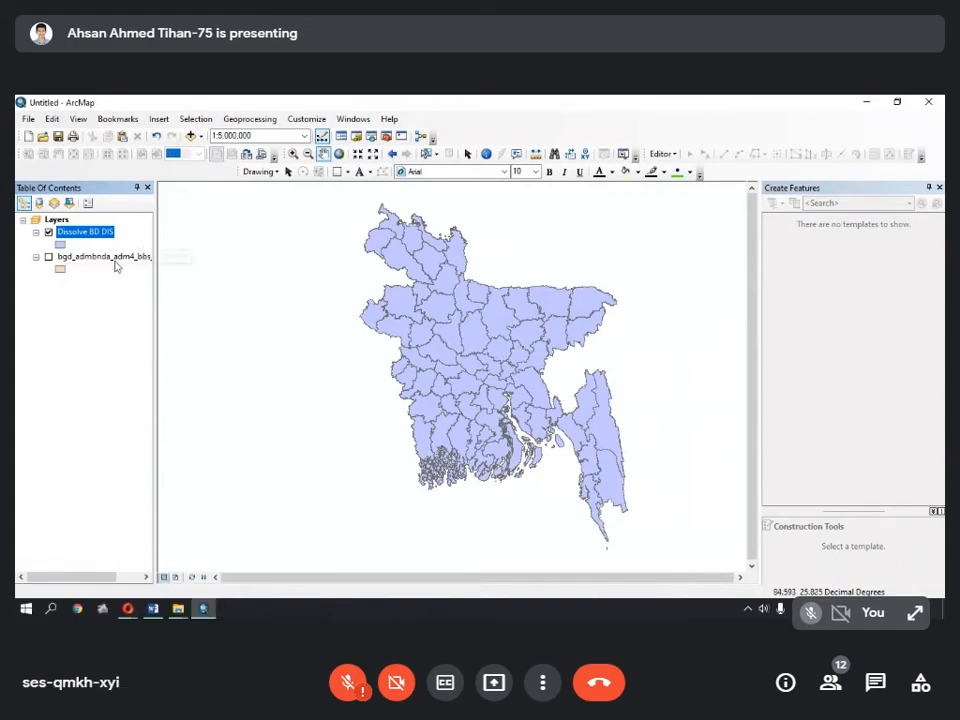
left_click(48, 232)
left_click(48, 256)
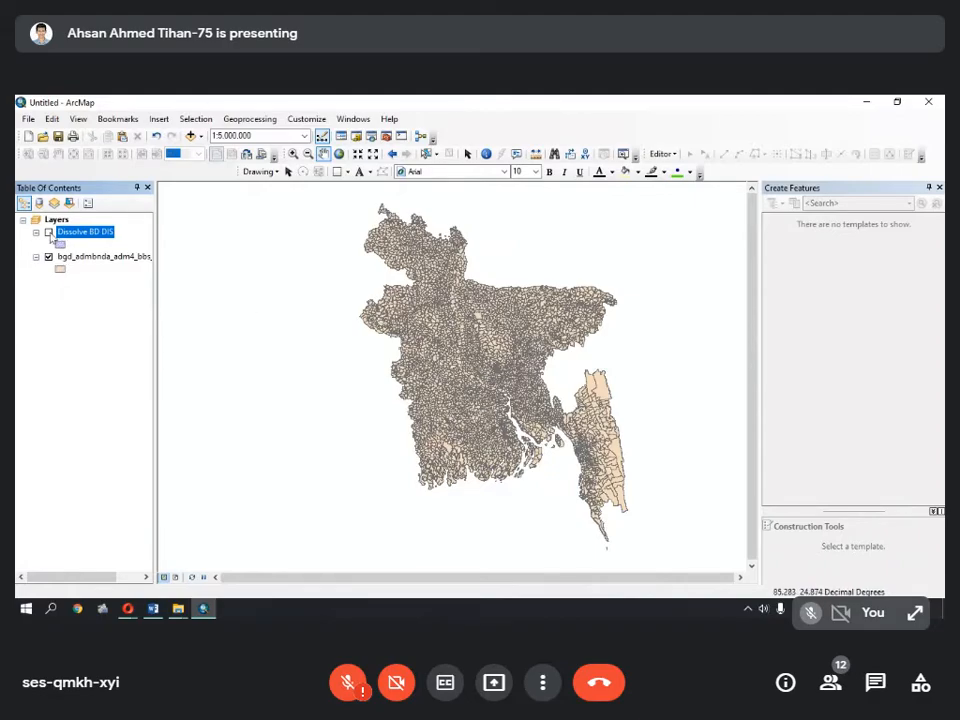
- Show only the Dissolve BD DIS layer on the map and check it against question 5 in the Word document GIS Question
left_click(48, 232)
left_click(48, 256)
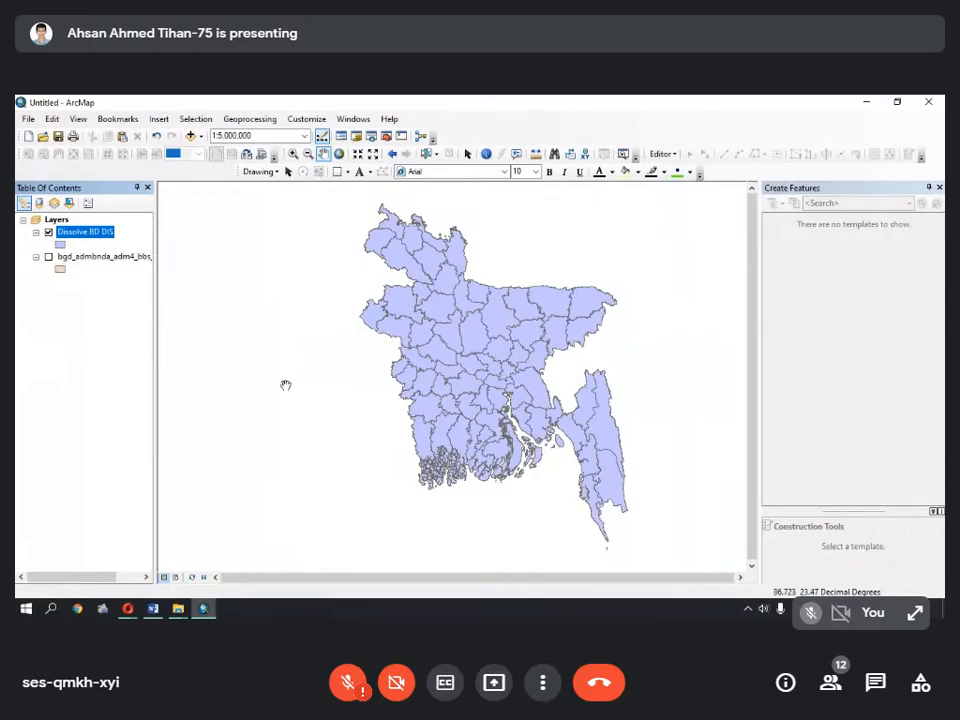
left_click(162, 609)
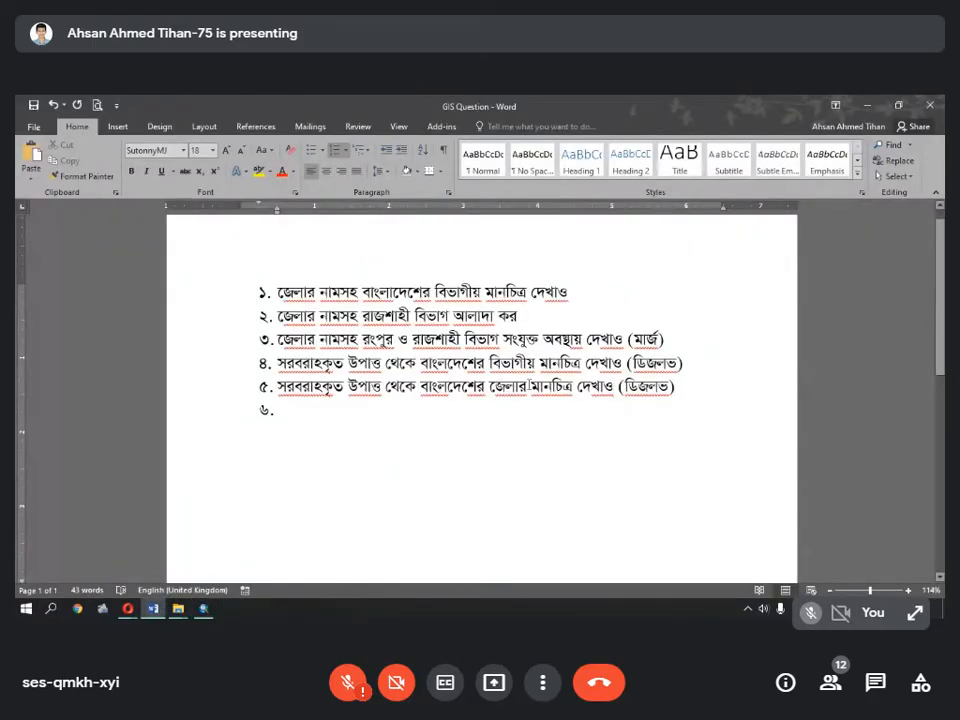
left_click(614, 388)
left_click(864, 104)
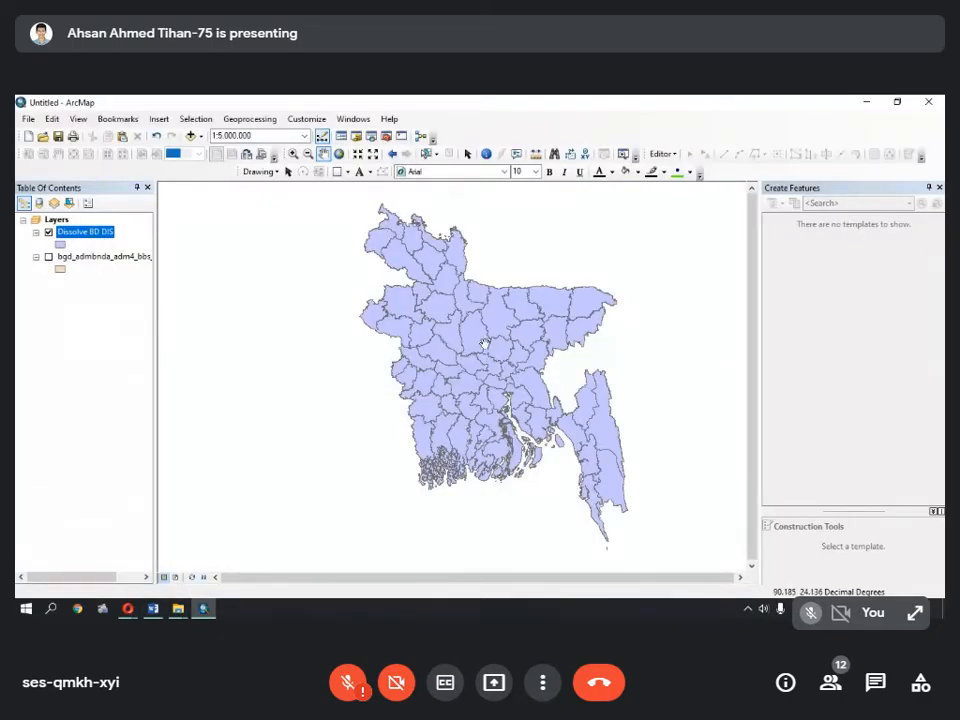
- Switch the map to layout view and shift the data frame slightly toward the page's right edge
left_click(175, 578)
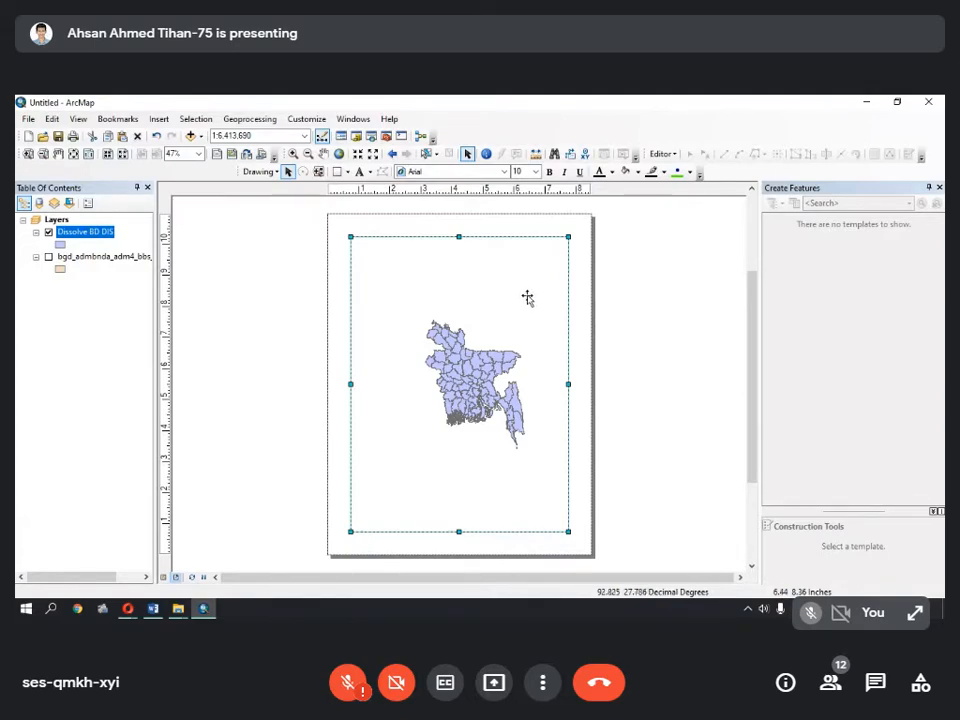
left_click_drag(485, 384, 475, 383)
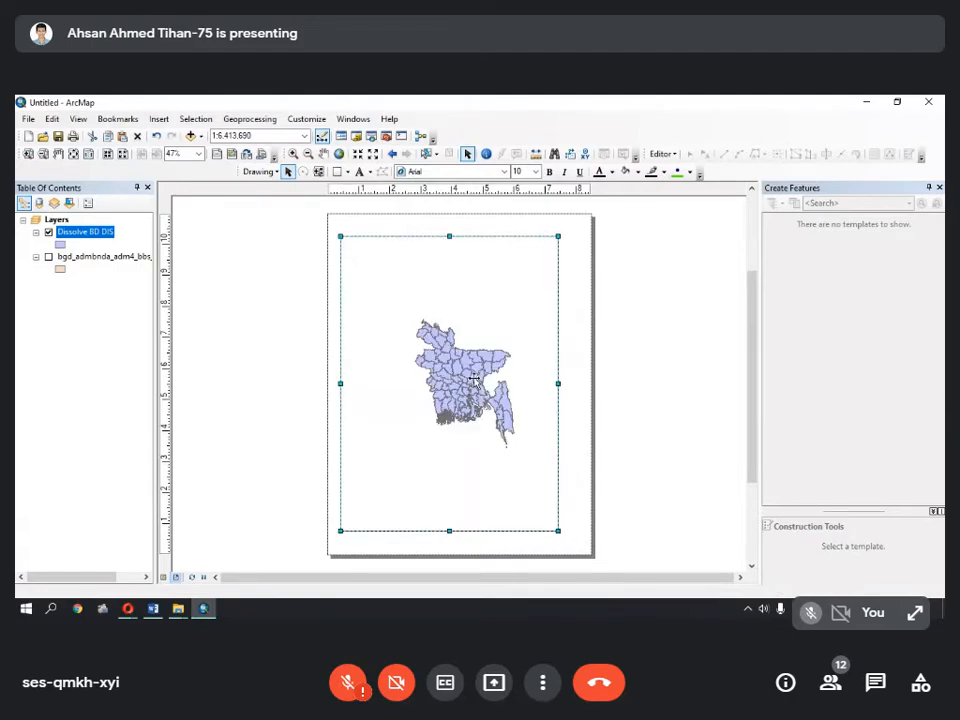
double_click(475, 383)
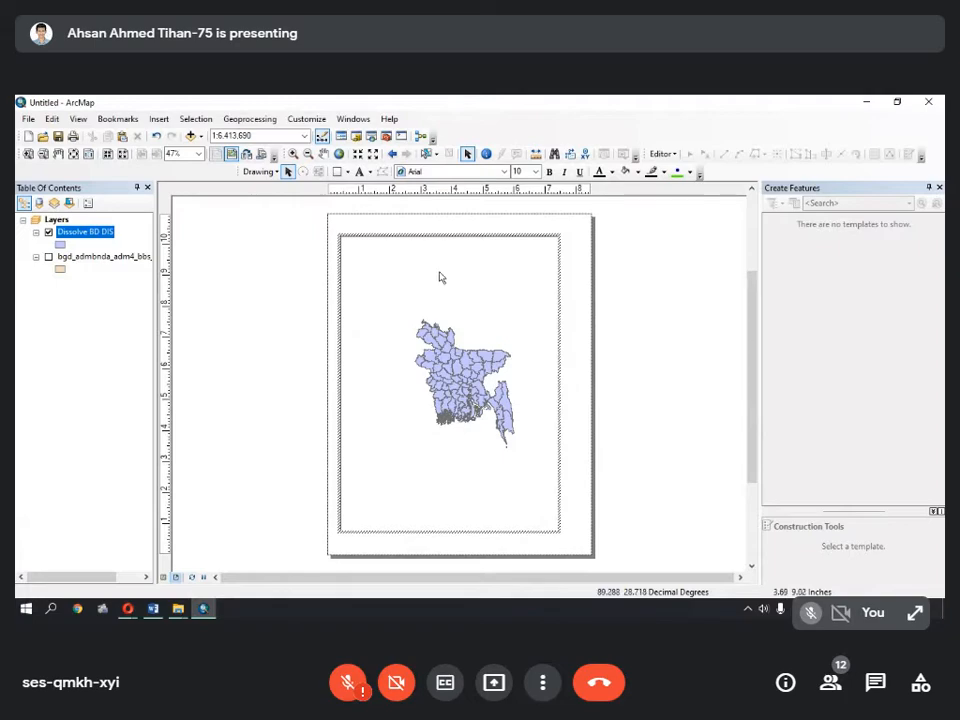
left_click_drag(459, 240, 483, 237)
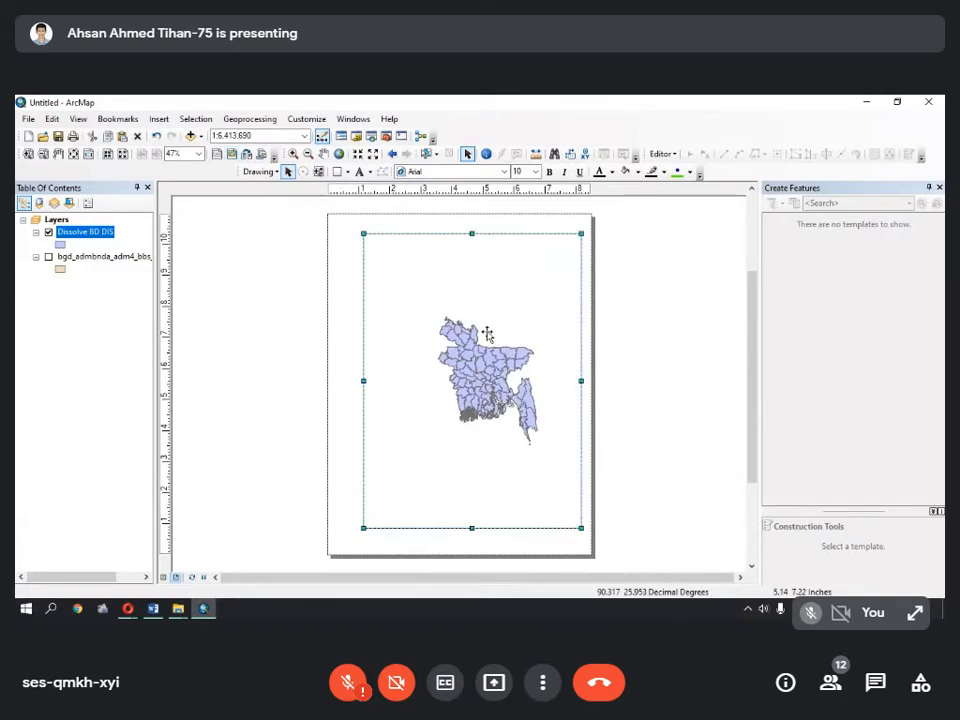
- Start a legend for the layout with Dissolve BD DIS as its only item, arranged in 1 column
left_click(158, 119)
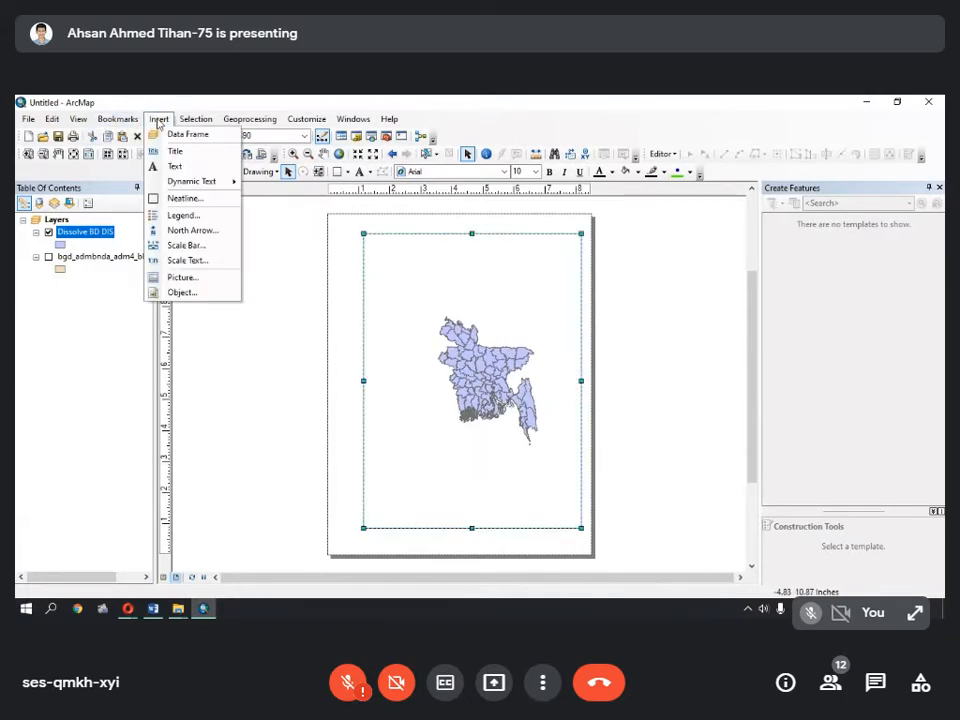
left_click(183, 216)
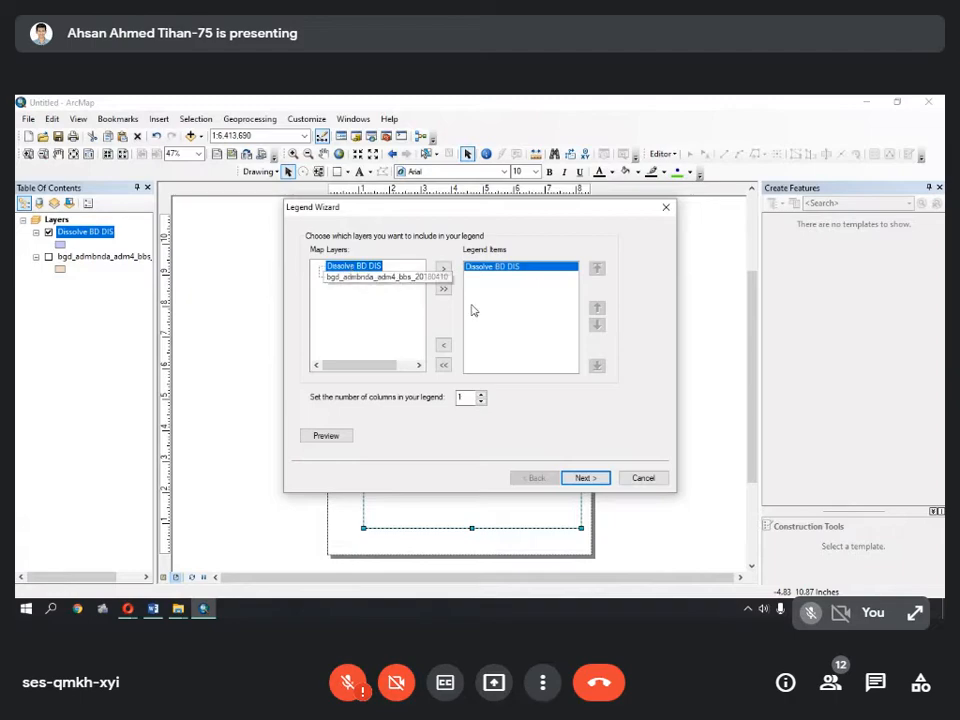
left_click(379, 277)
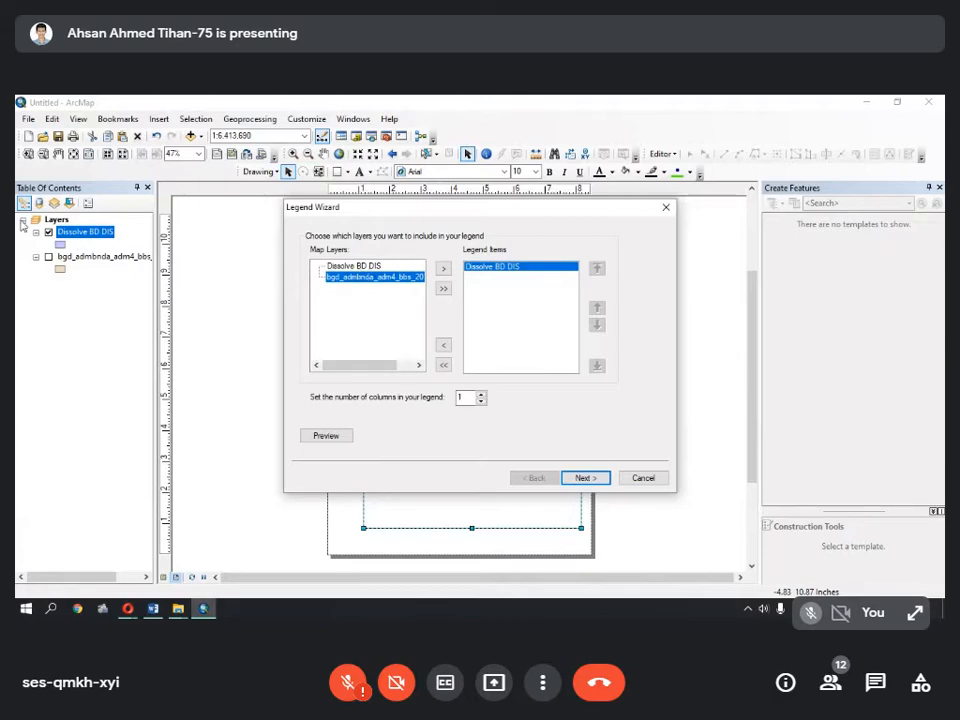
left_click(362, 266)
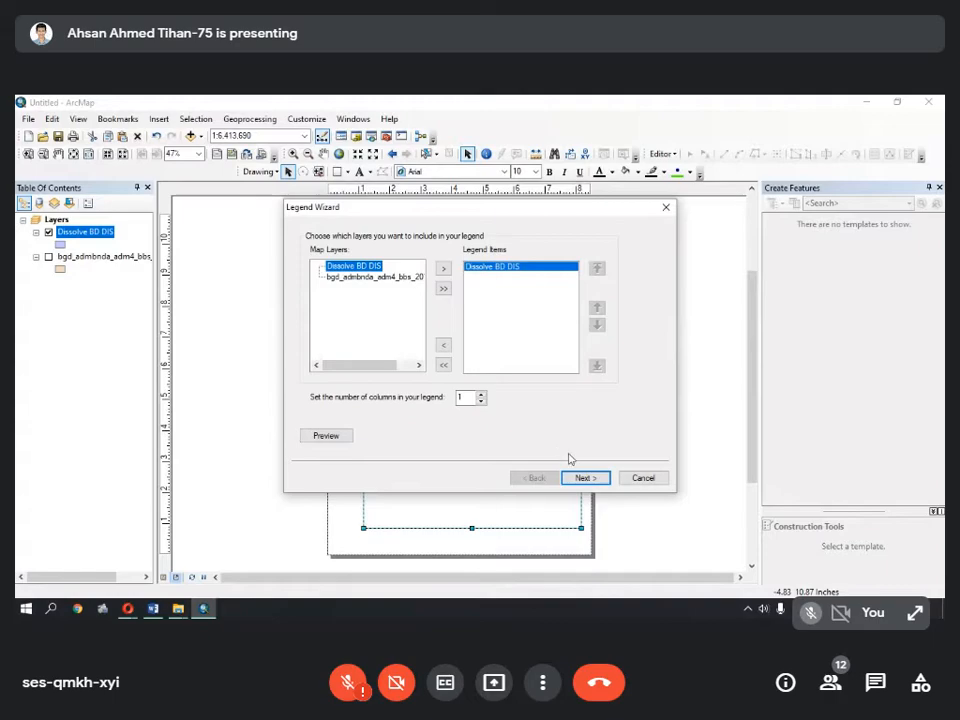
left_click(585, 478)
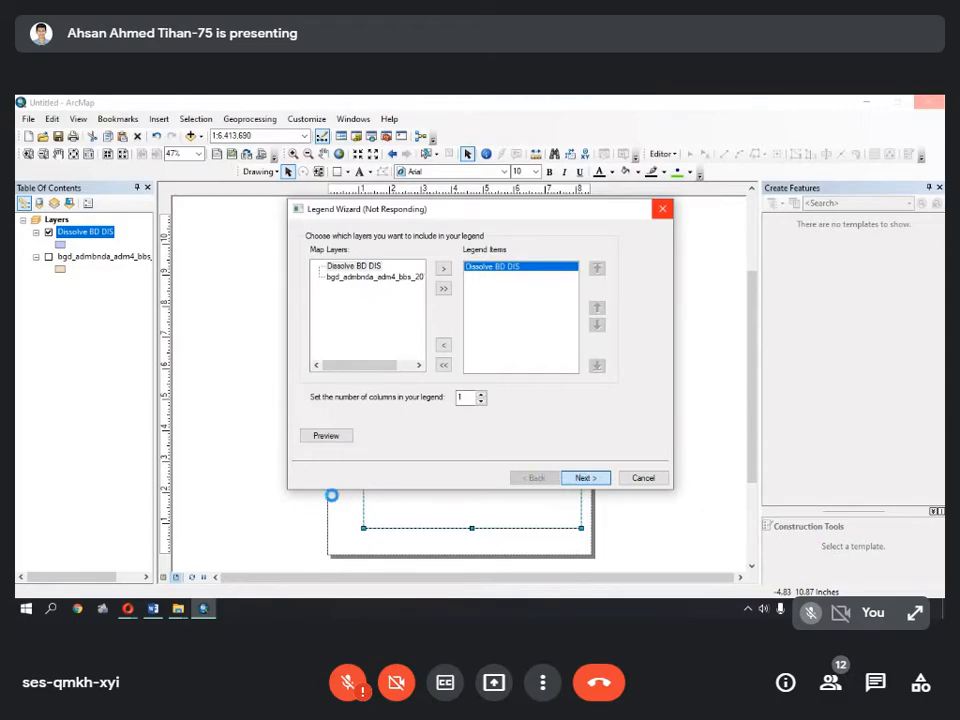
- Check the Google Meet call and its microphone in Opera, and return to the Legend Wizard in ArcMap
mouse_move(130, 614)
left_click(98, 522)
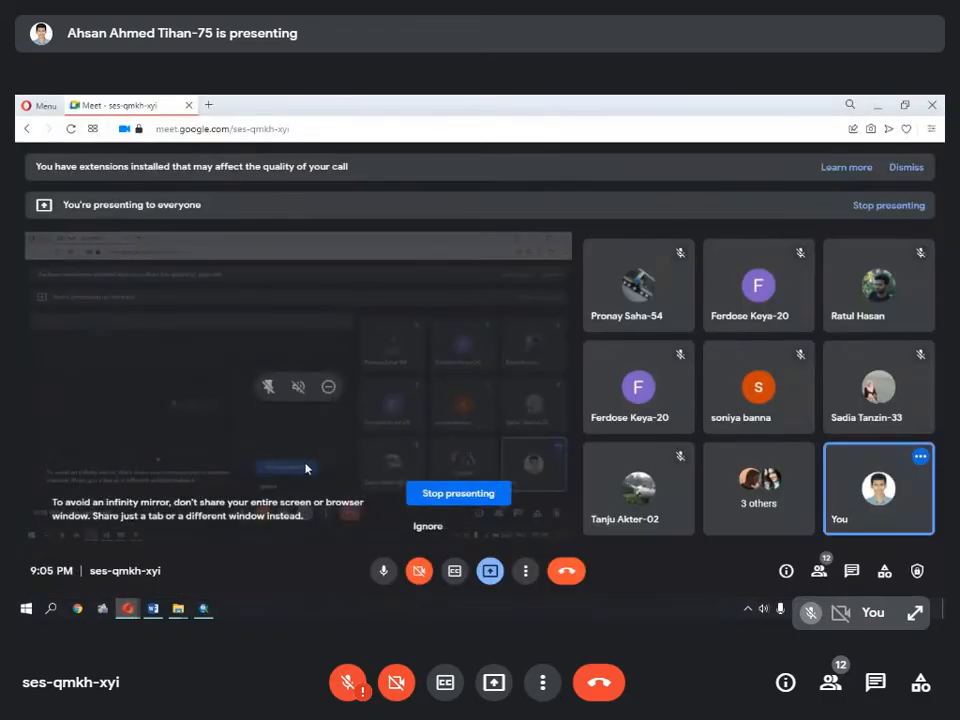
left_click(382, 571)
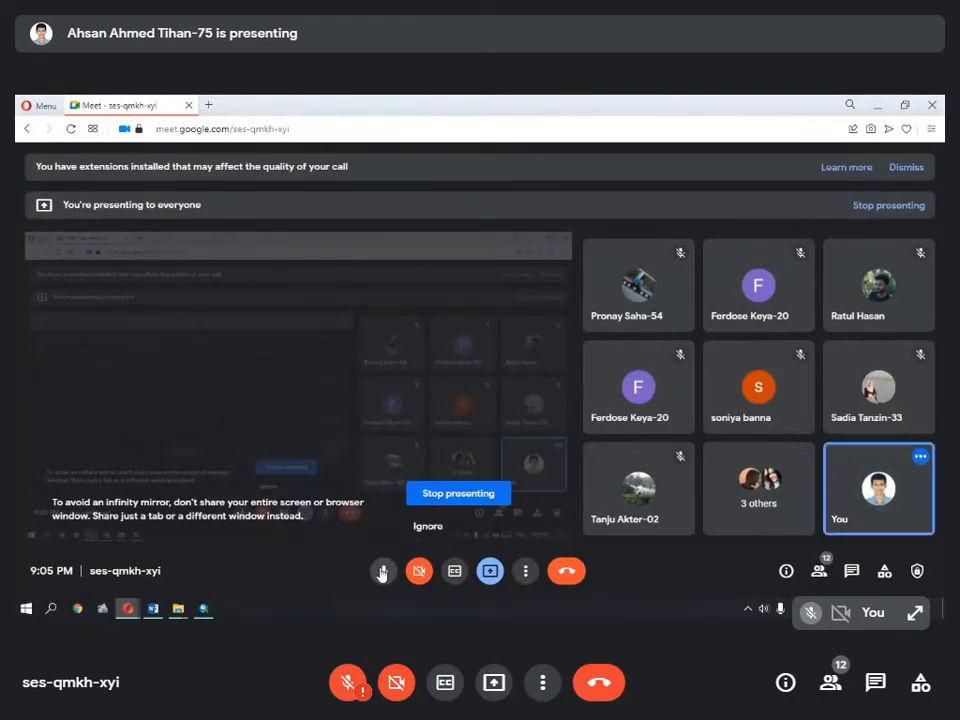
left_click(205, 609)
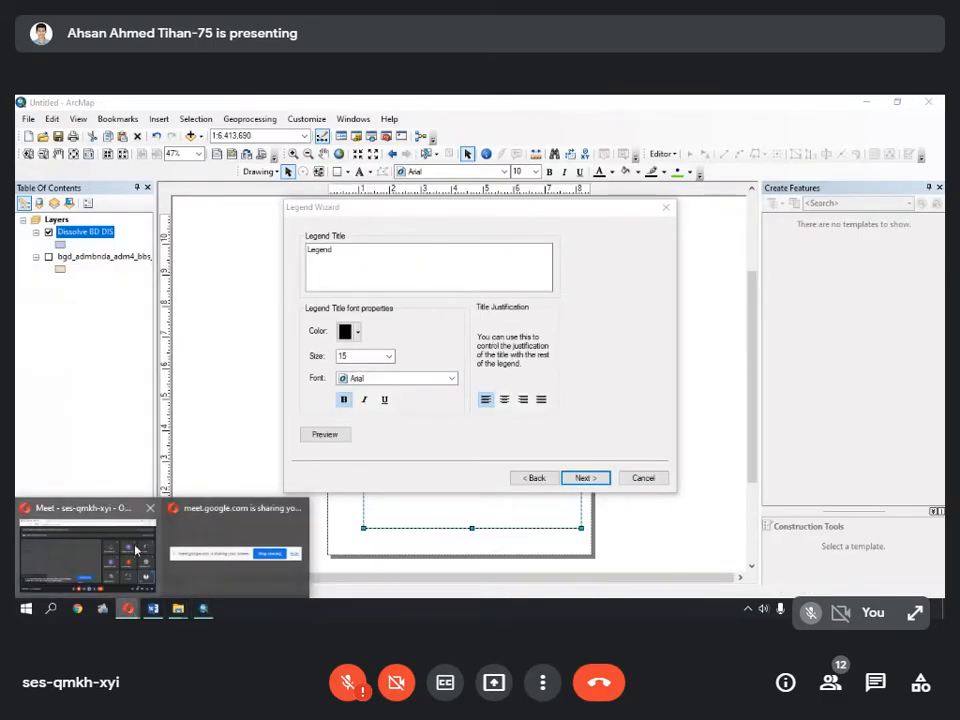
left_click(80, 545)
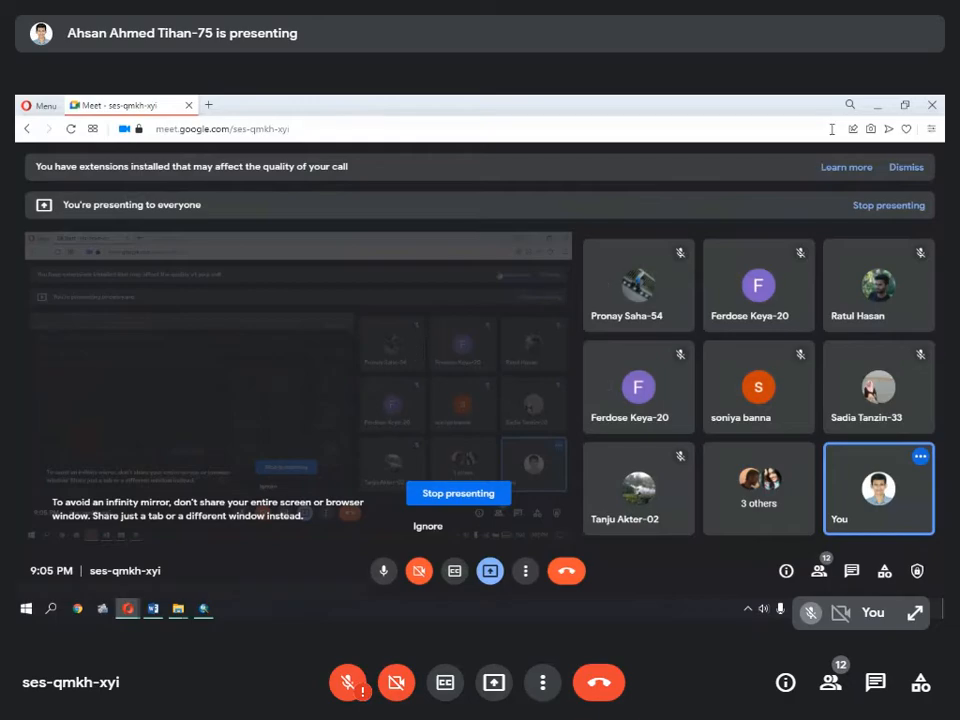
left_click(873, 108)
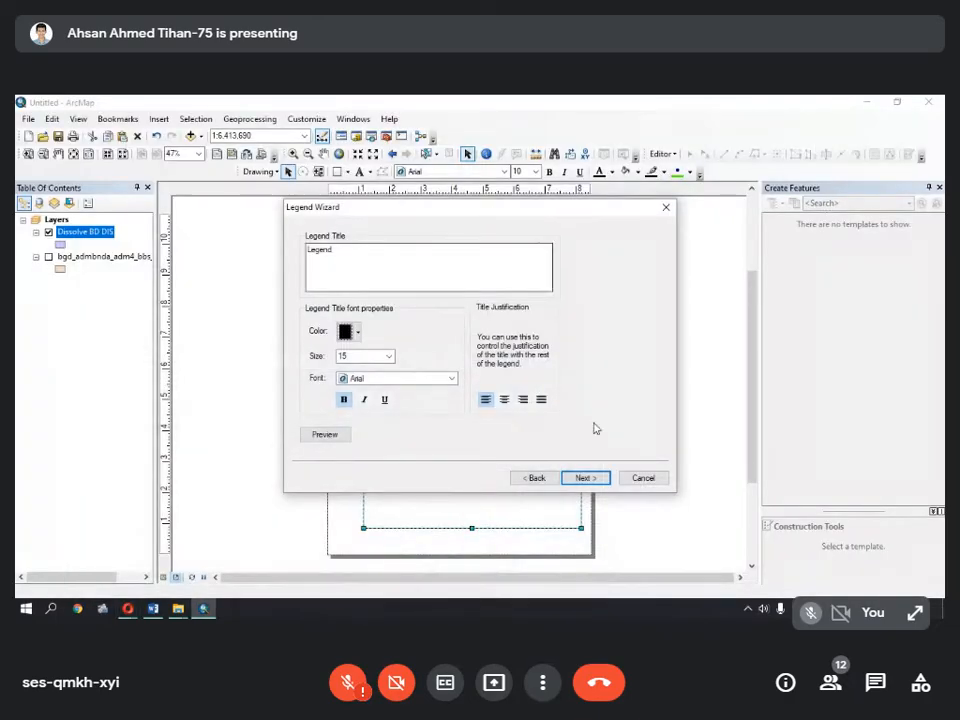
- Finish the legend with the title Legend and the default font, frame, patch and spacing settings
left_click(594, 480)
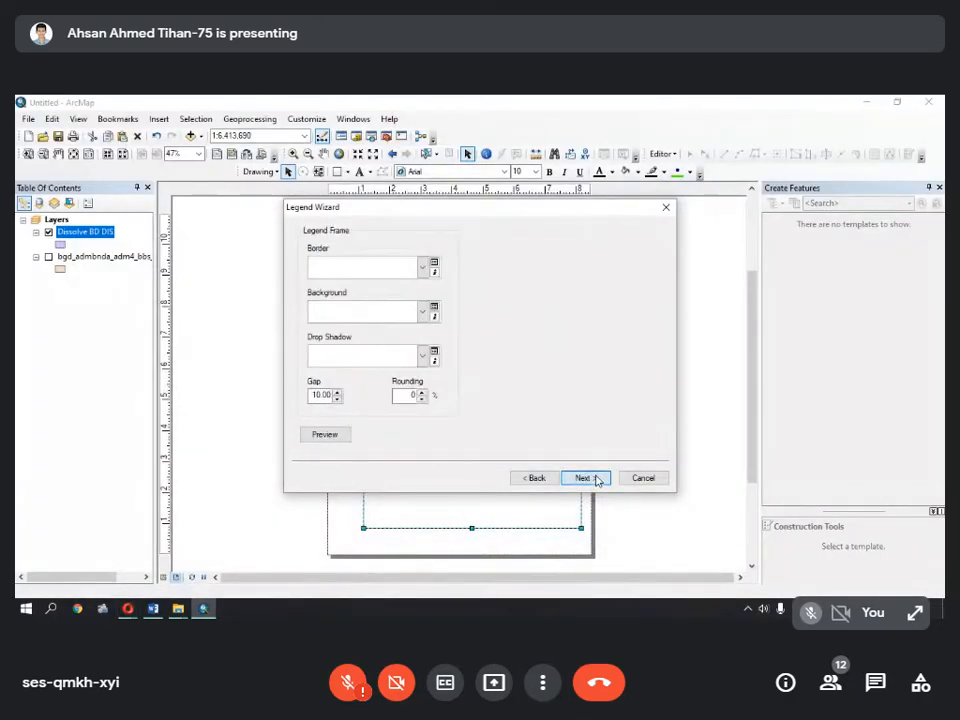
left_click(594, 480)
left_click(594, 480)
left_click(594, 479)
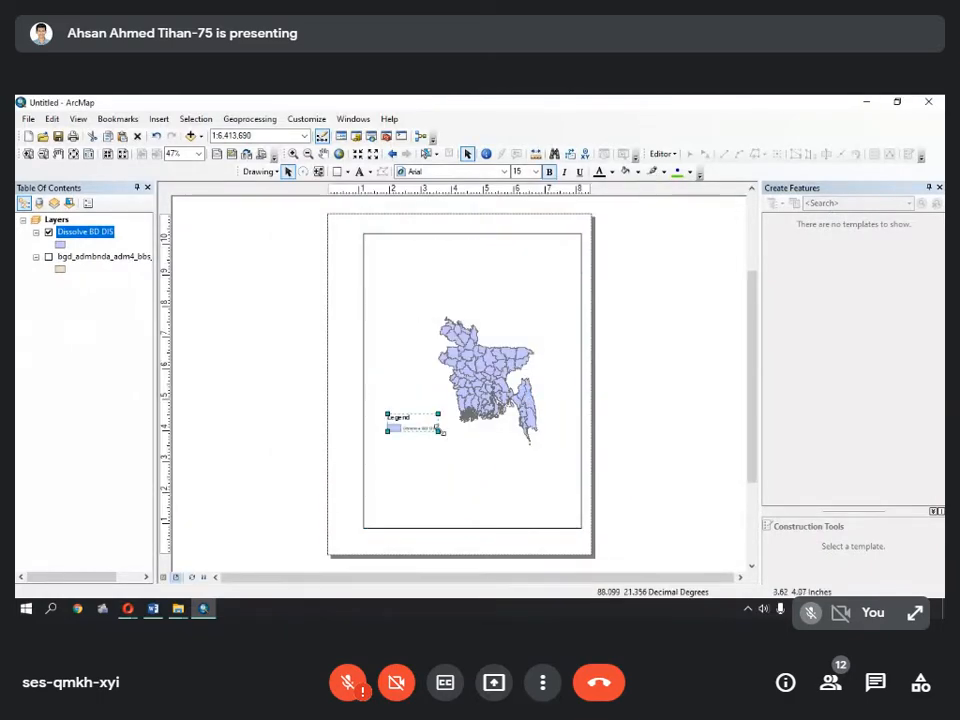
- Move the legend to the empty area at the upper right of the Bangladesh map in the layout and return to data view
scroll(447, 444, "down", 5)
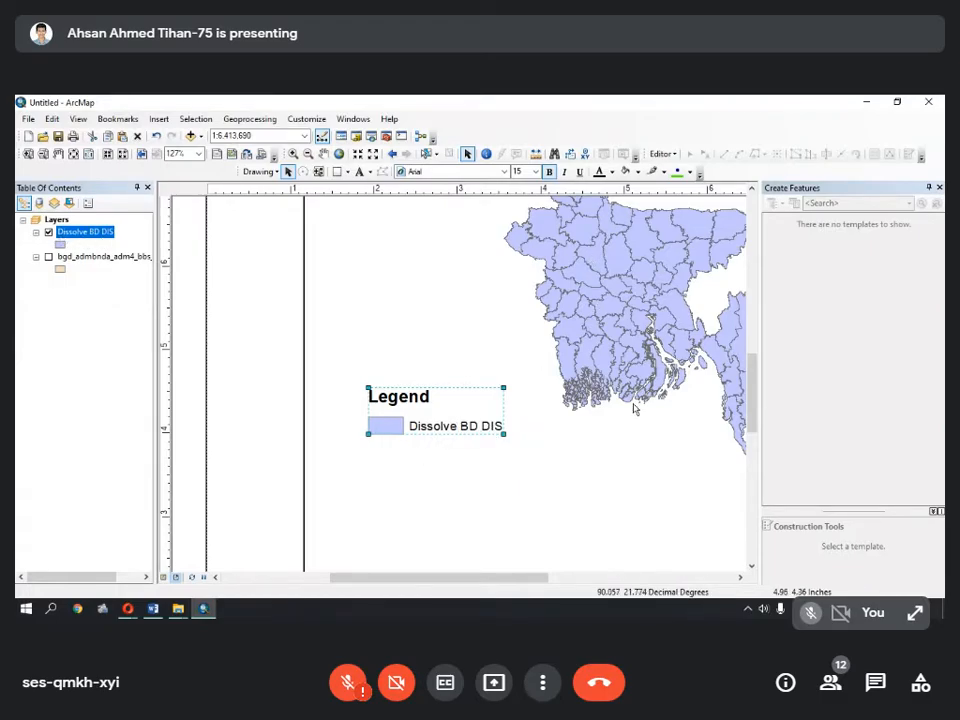
left_click_drag(431, 398, 446, 372)
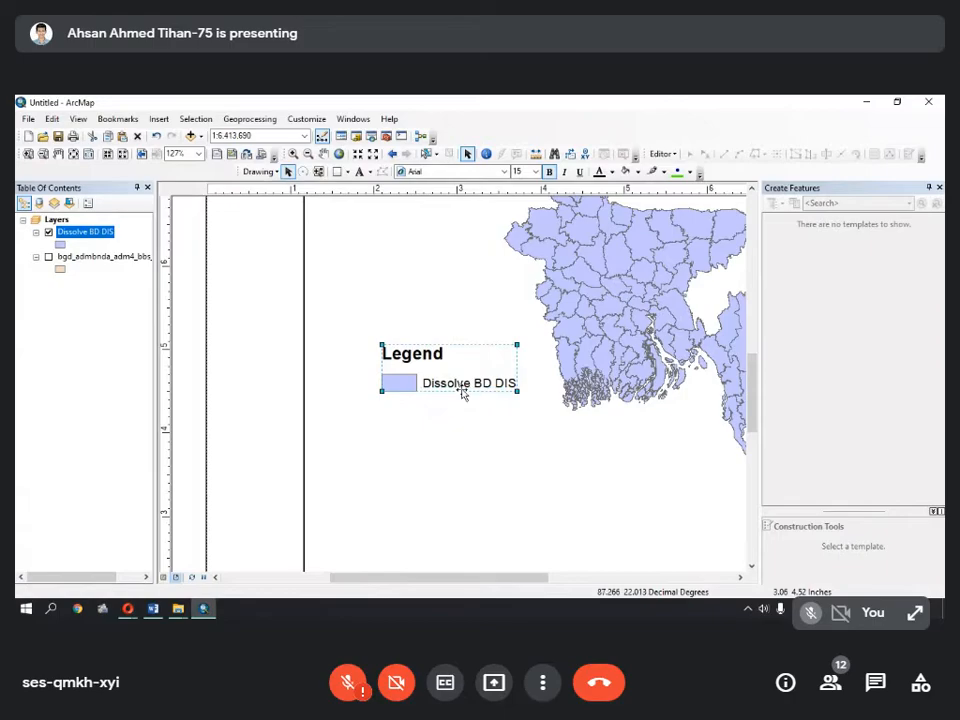
scroll(462, 394, "down", 6)
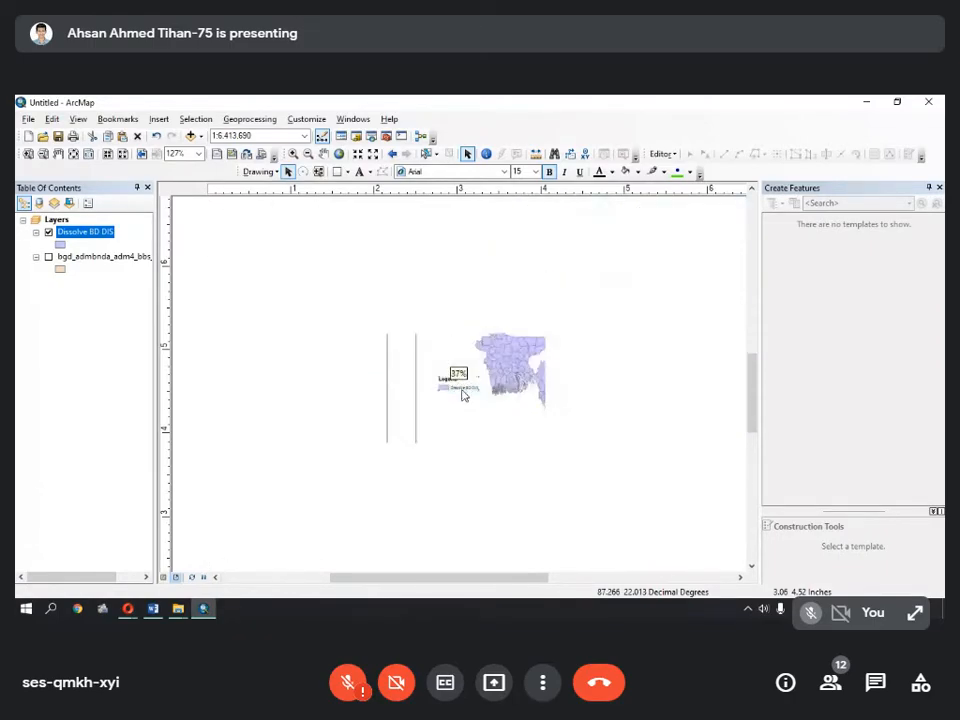
left_click_drag(462, 394, 552, 301)
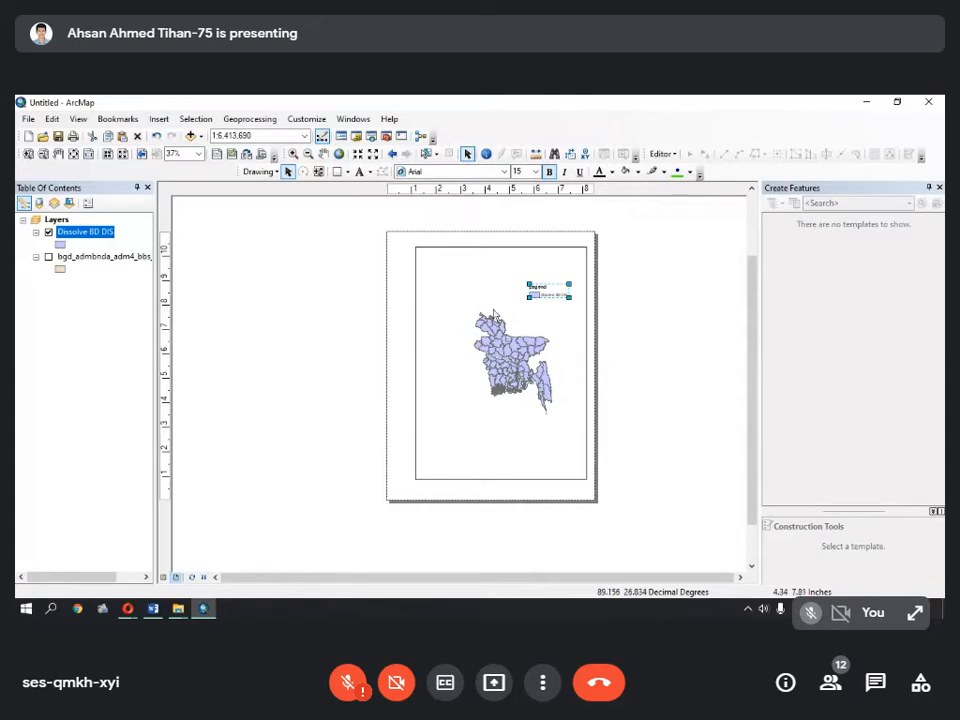
left_click(497, 258)
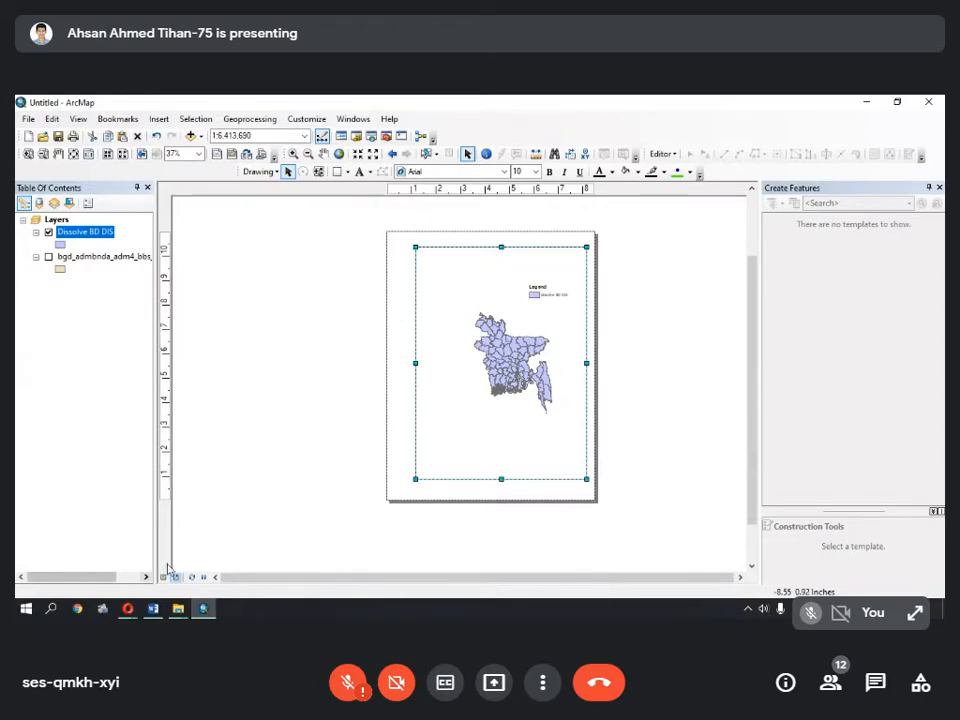
left_click(164, 578)
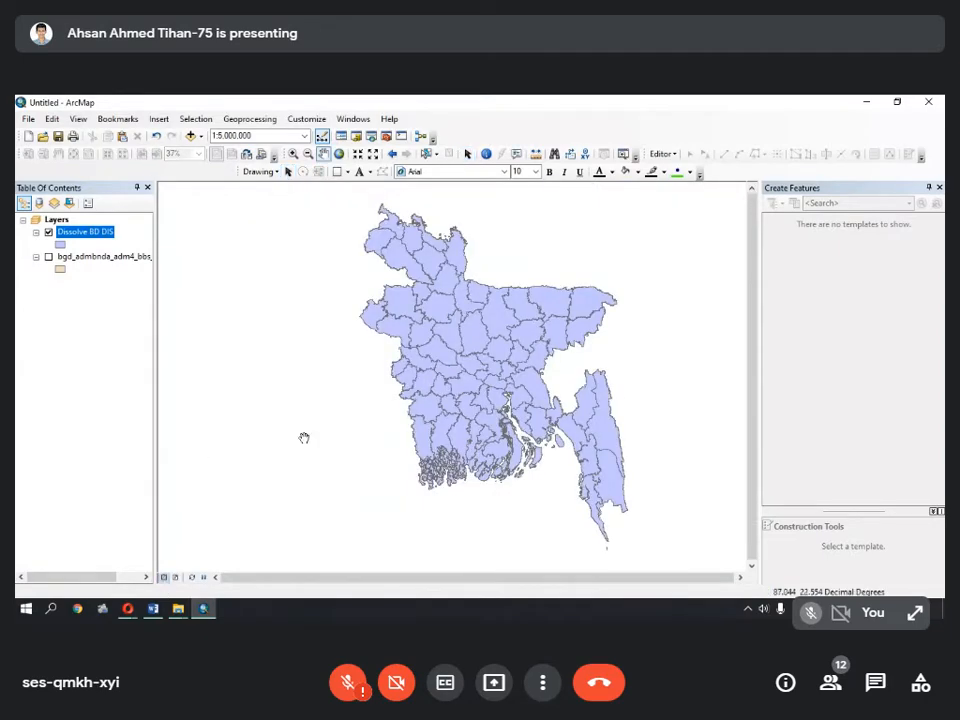
- Review the merge and dissolve questions 3 to 5 in the Word document GIS Question and return to the map in ArcMap
left_click(150, 610)
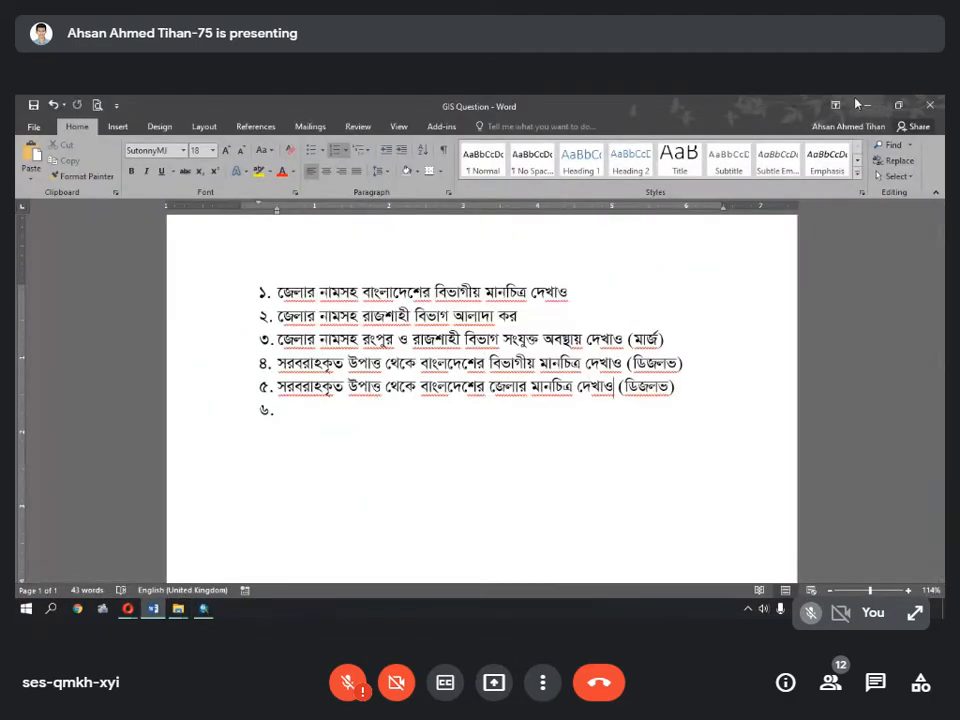
key("alt+Tab")
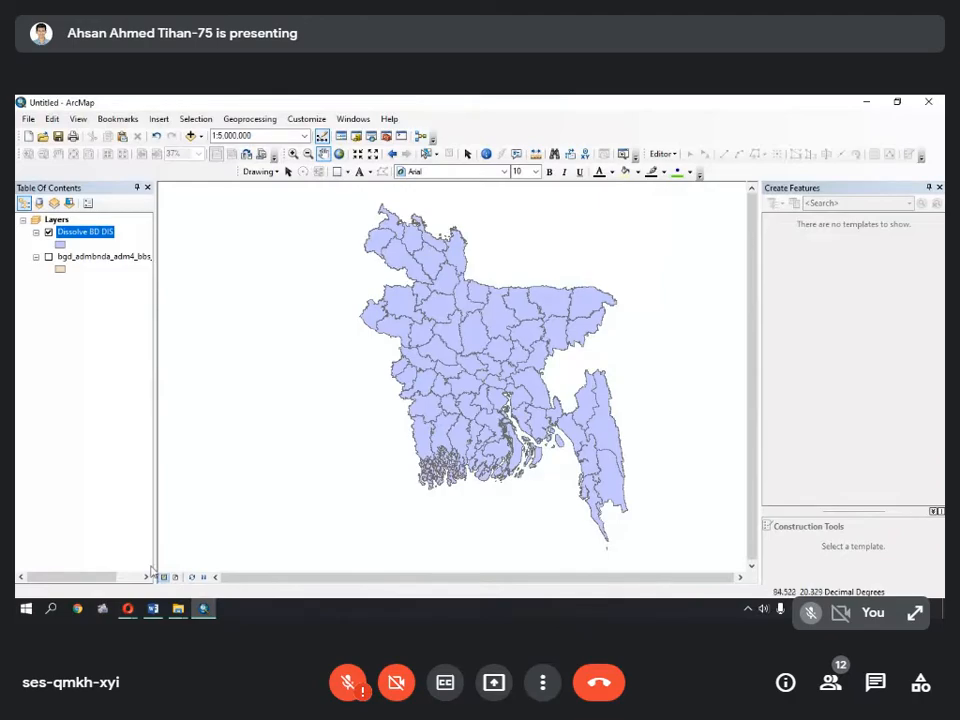
left_click(153, 608)
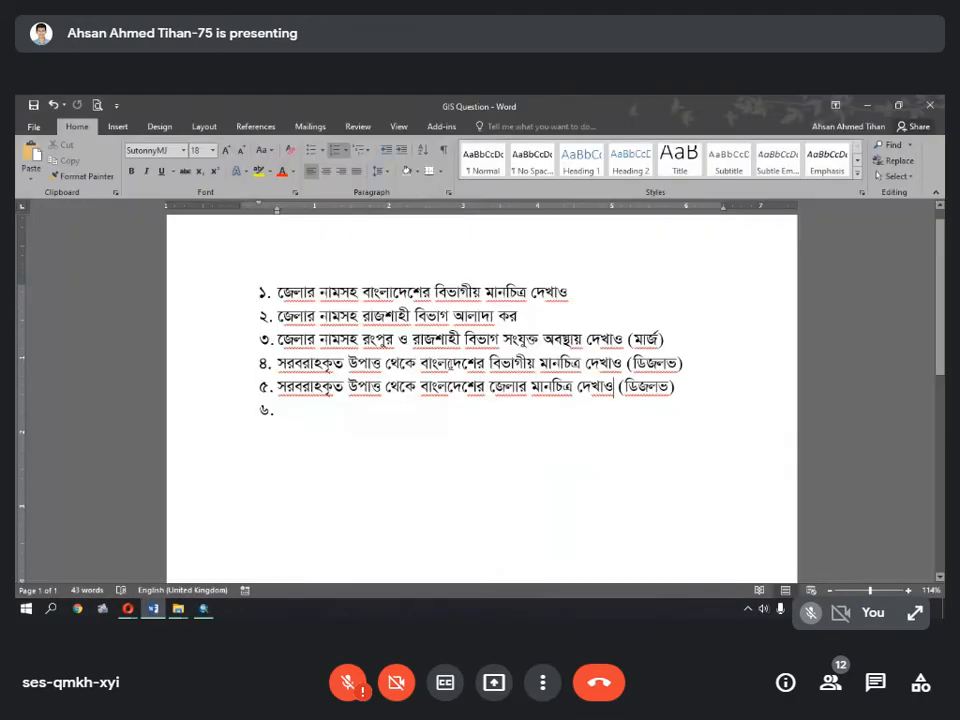
left_click_drag(467, 362, 598, 364)
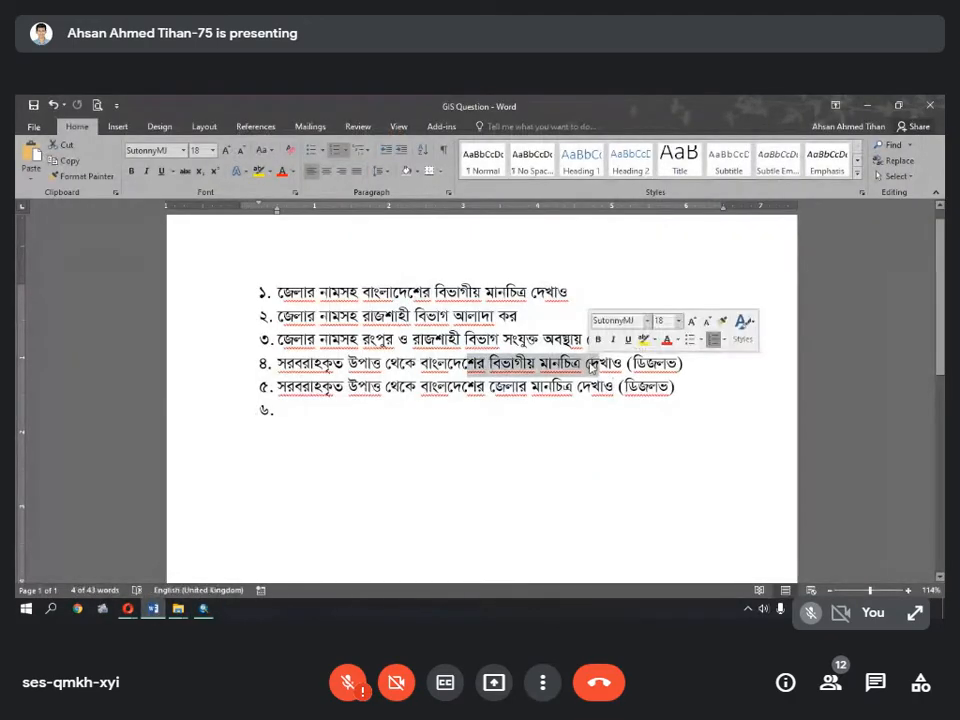
left_click_drag(630, 362, 680, 390)
left_click(635, 339)
left_click(647, 362)
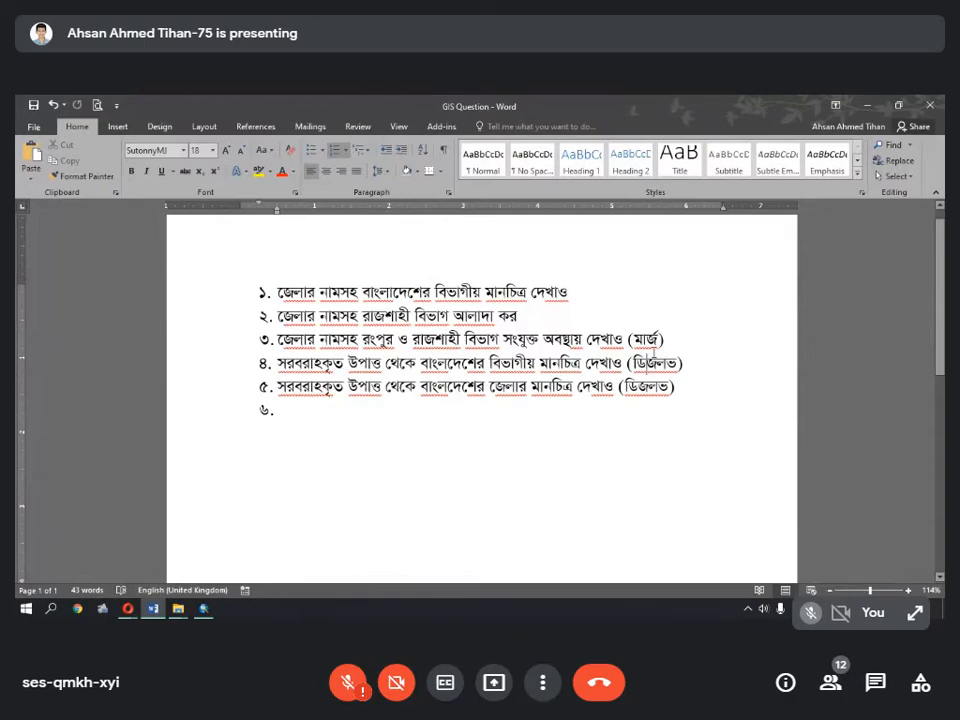
left_click(864, 106)
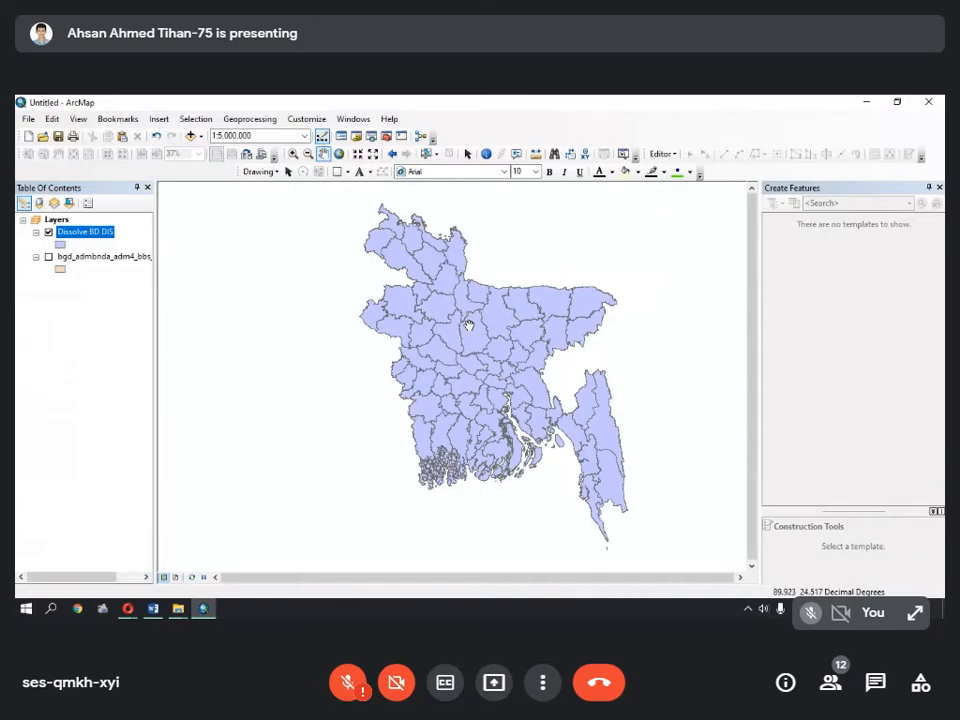
- Show the original adm4 layer alone for comparison, and display only the Dissolve BD DIS layer again
left_click(48, 257)
left_click(48, 232)
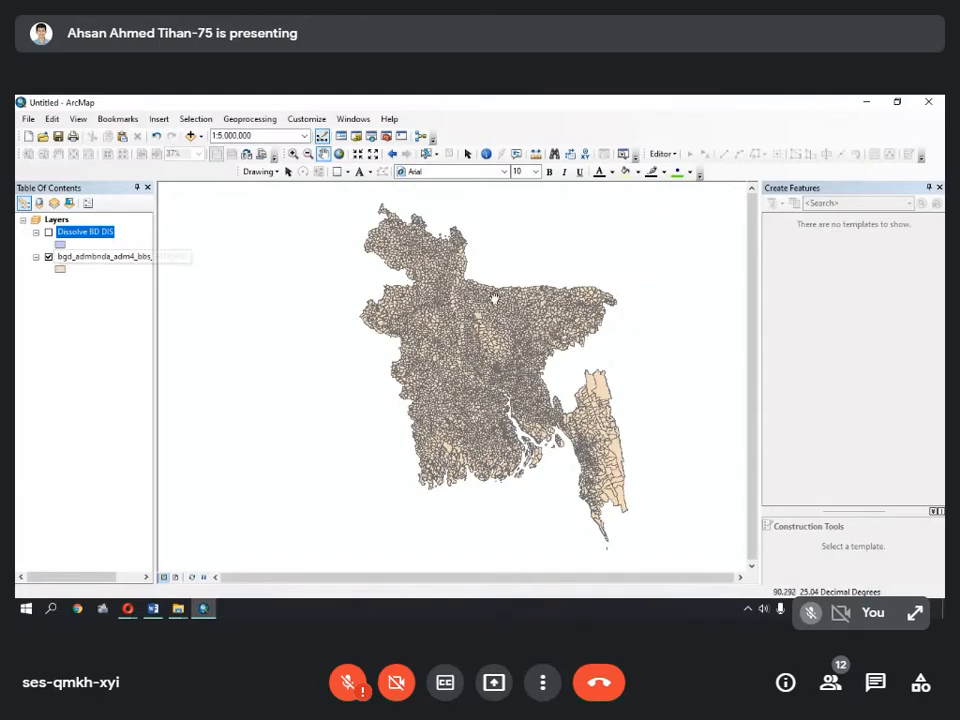
left_click(48, 257)
left_click(48, 233)
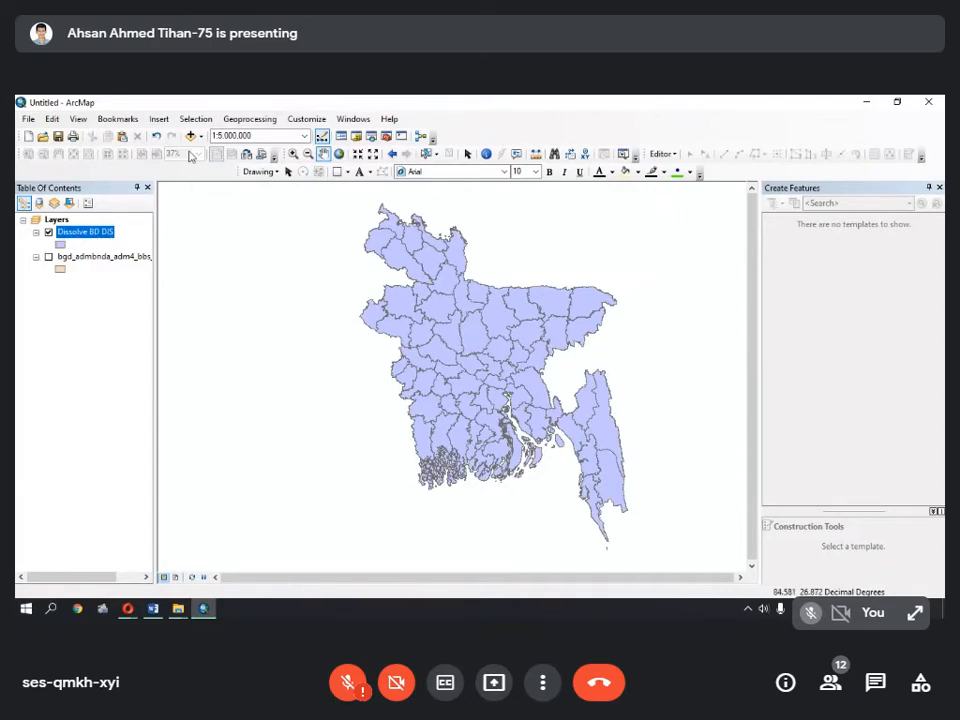
left_click(249, 119)
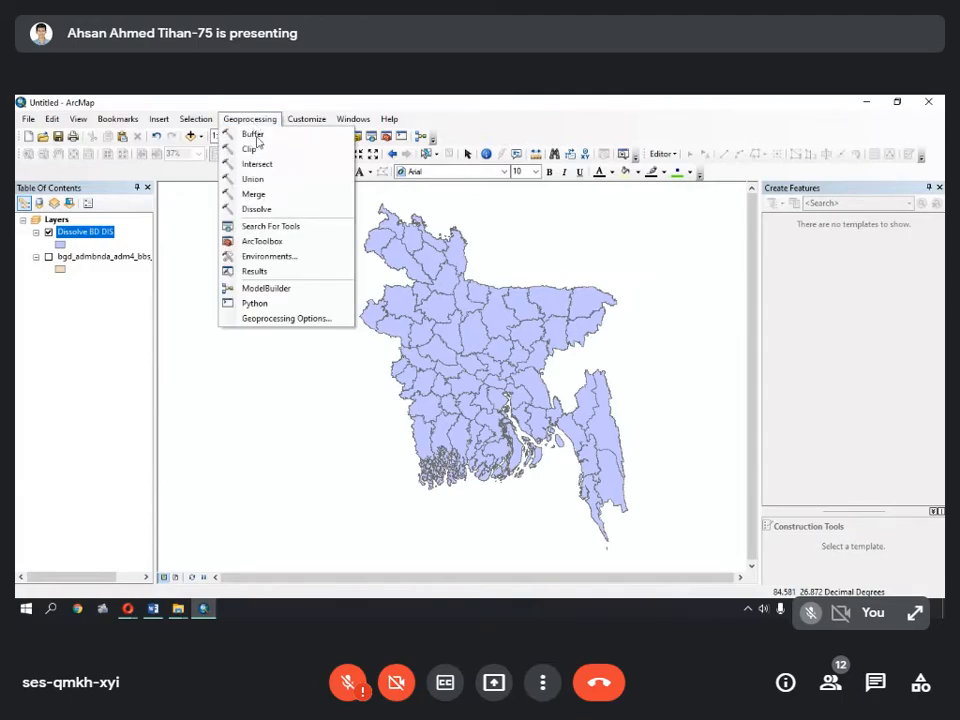
left_click(280, 209)
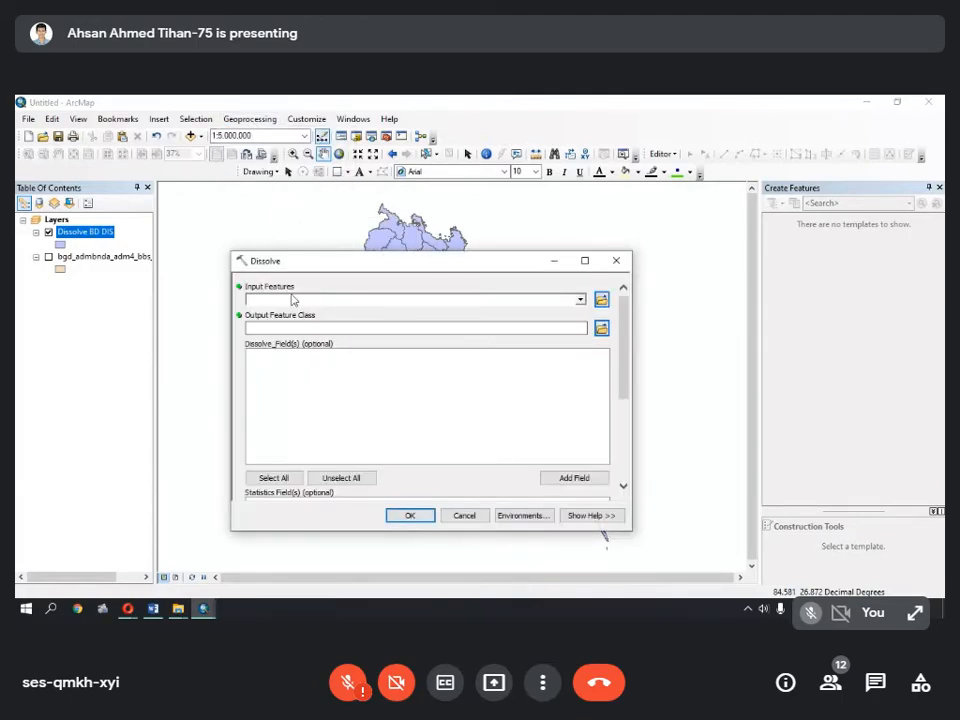
left_click(580, 299)
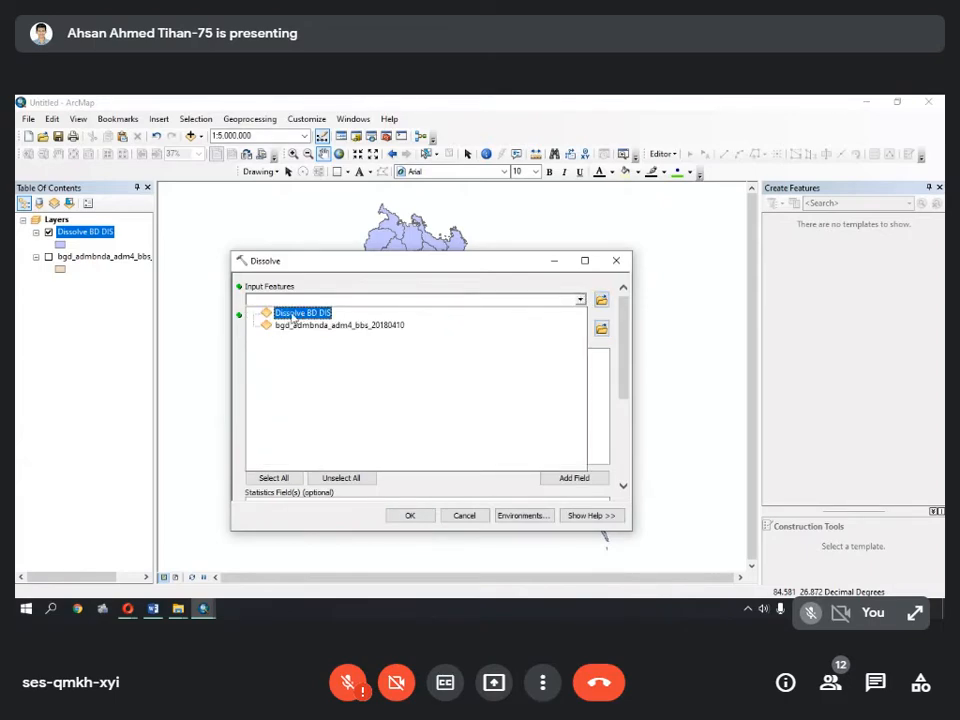
left_click(291, 314)
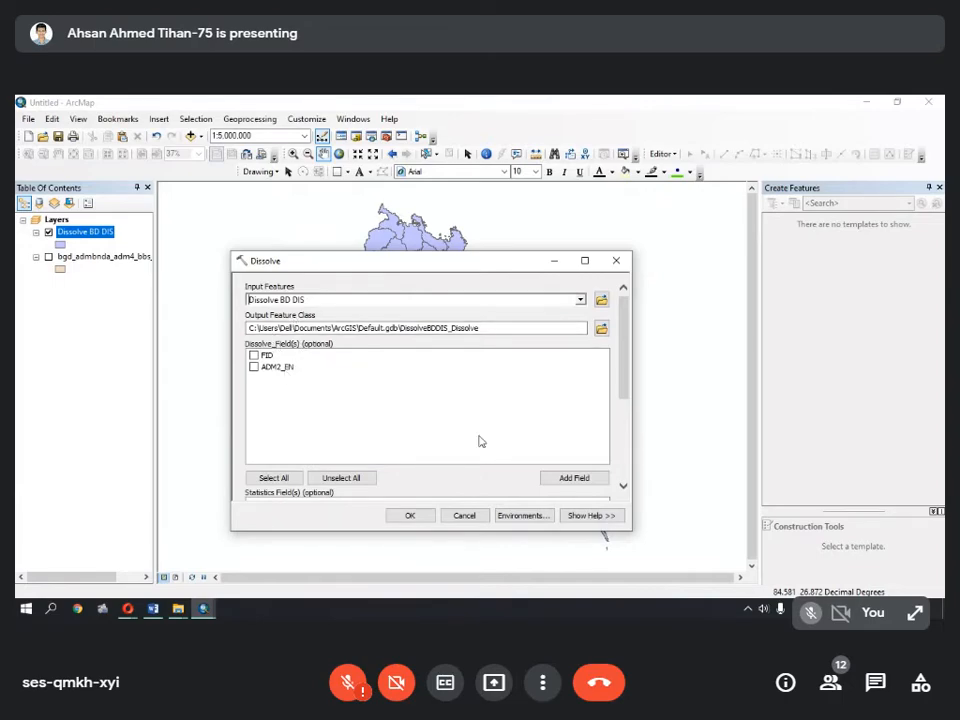
left_click(464, 516)
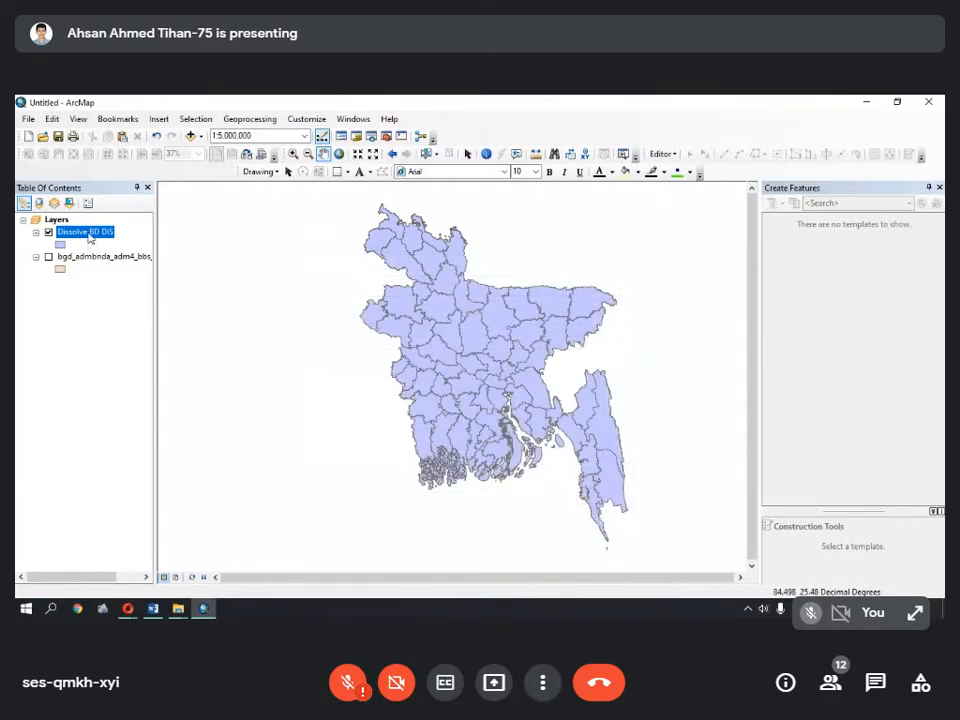
- Examine the district records in the attribute table of the Dissolve BD DIS layer at full size
right_click(90, 237)
left_click(122, 272)
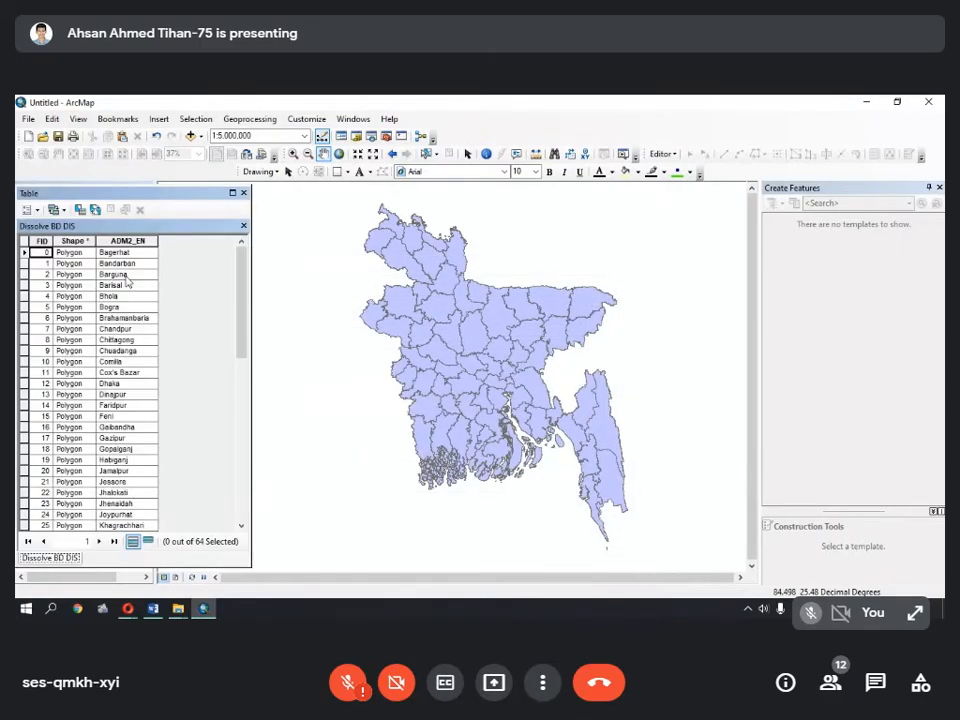
left_click(232, 192)
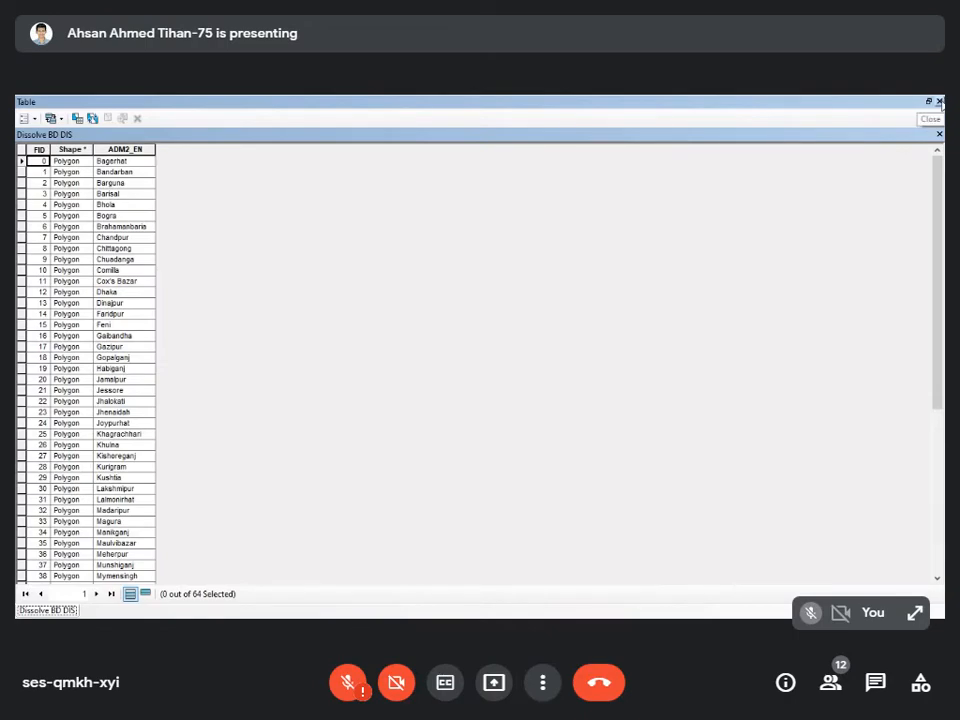
left_click(939, 101)
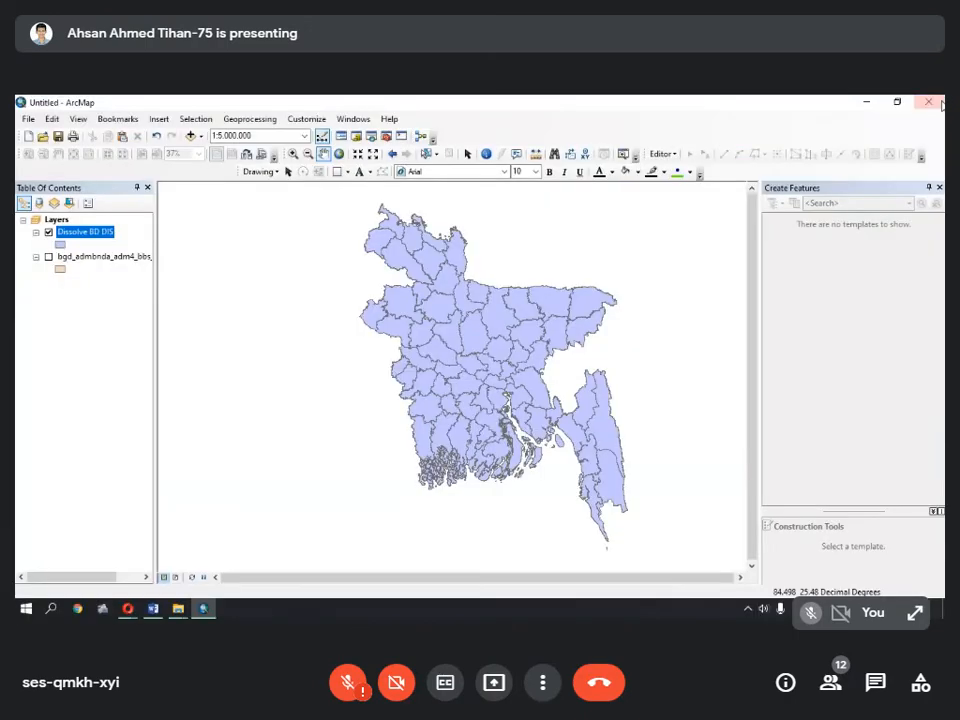
- Examine the attribute table of the original adm4 layer and highlight its ADM2_EN column
right_click(70, 262)
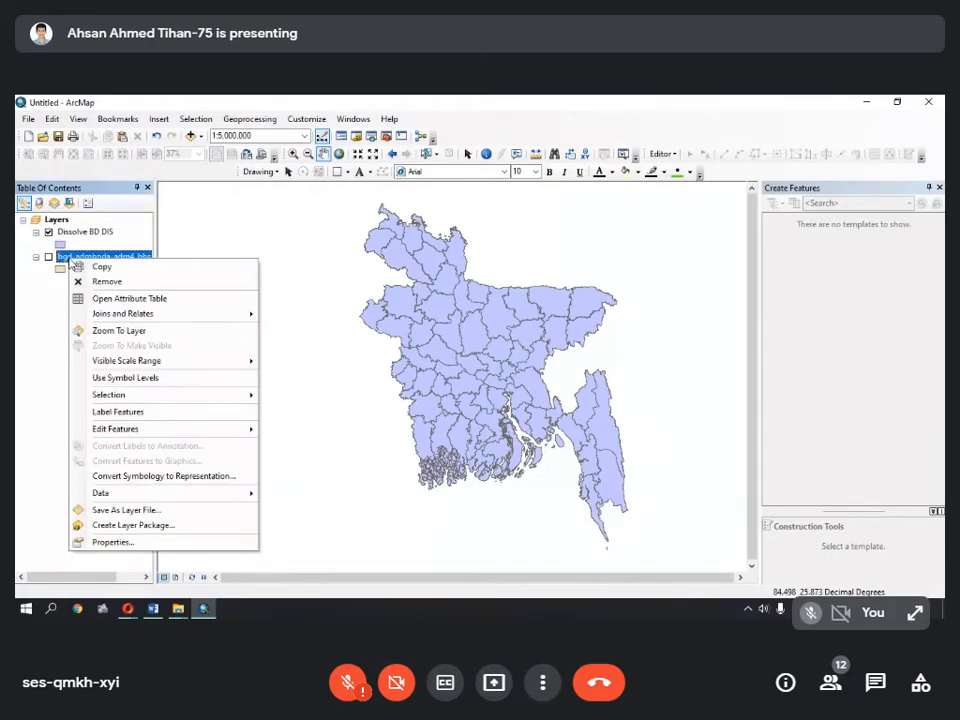
left_click(111, 295)
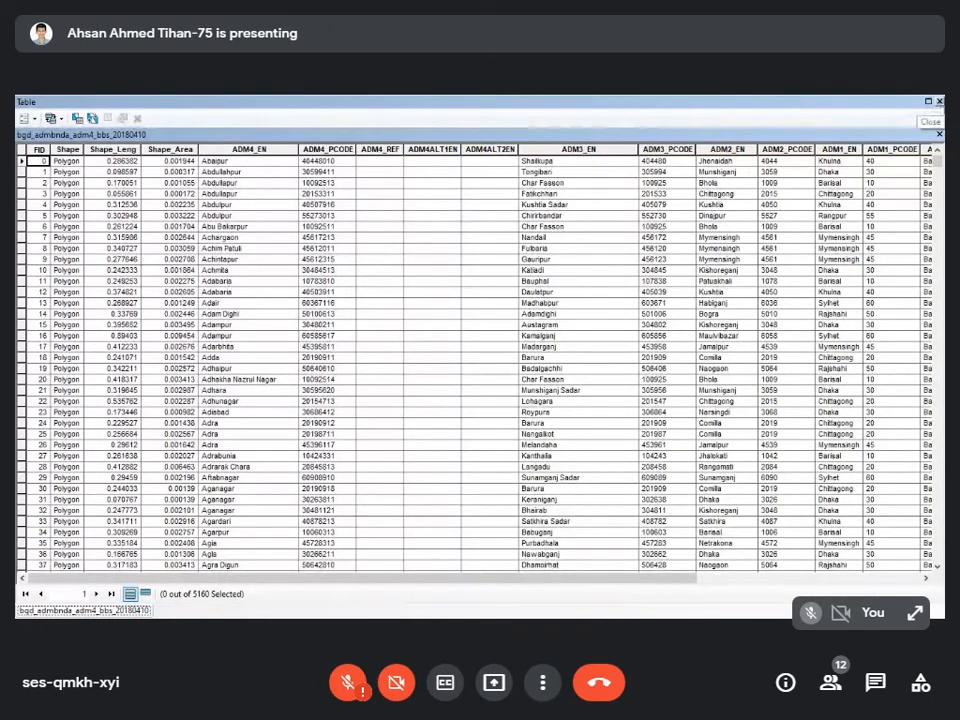
left_click(939, 101)
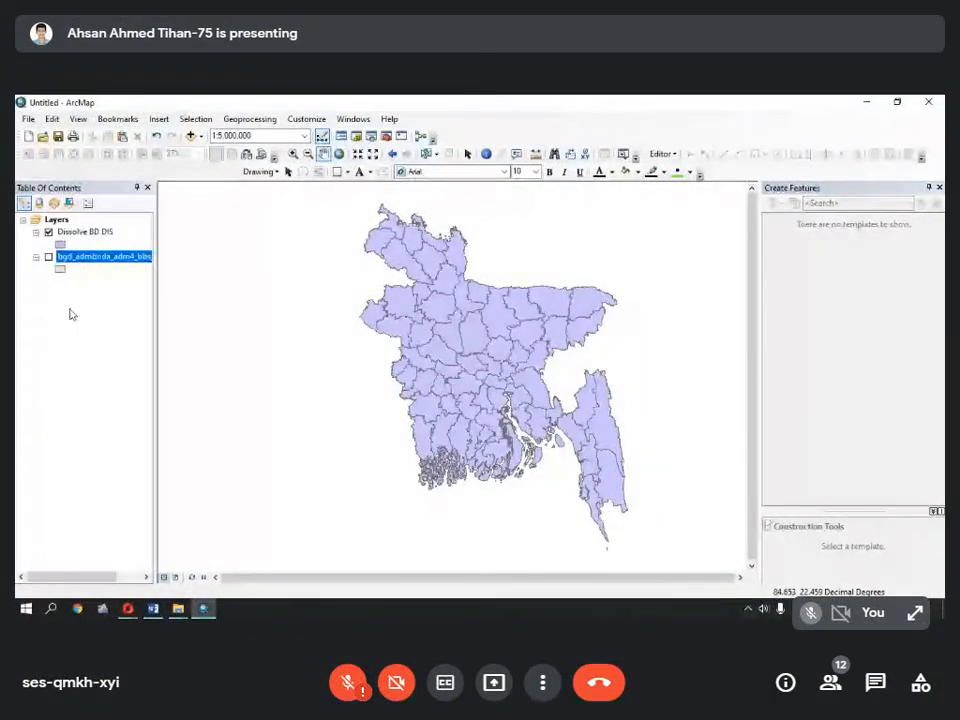
right_click(112, 262)
left_click(185, 296)
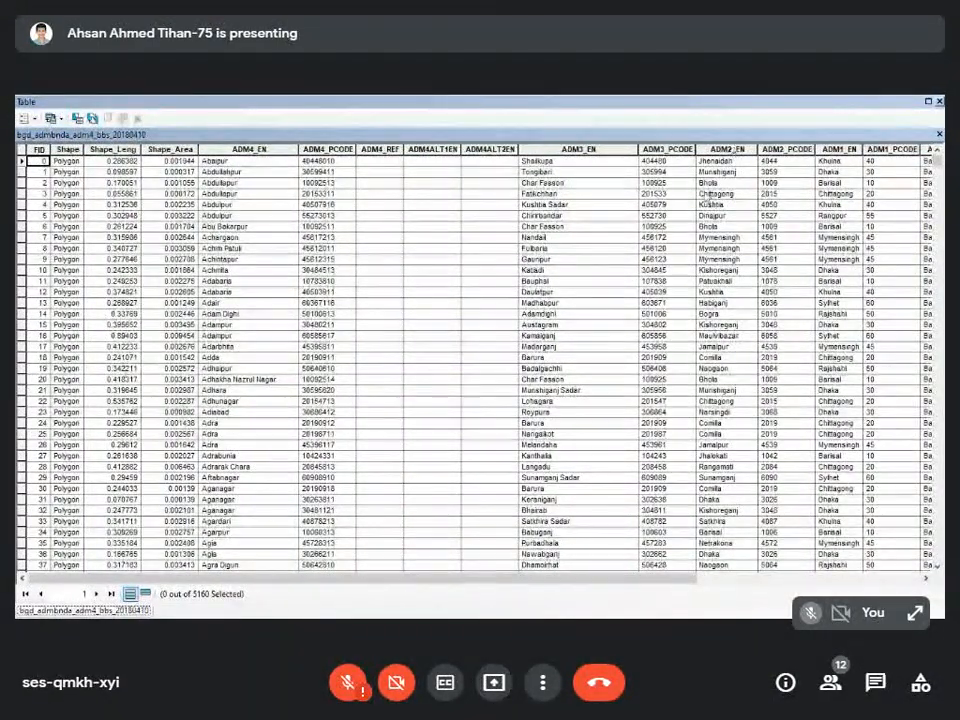
left_click(736, 149)
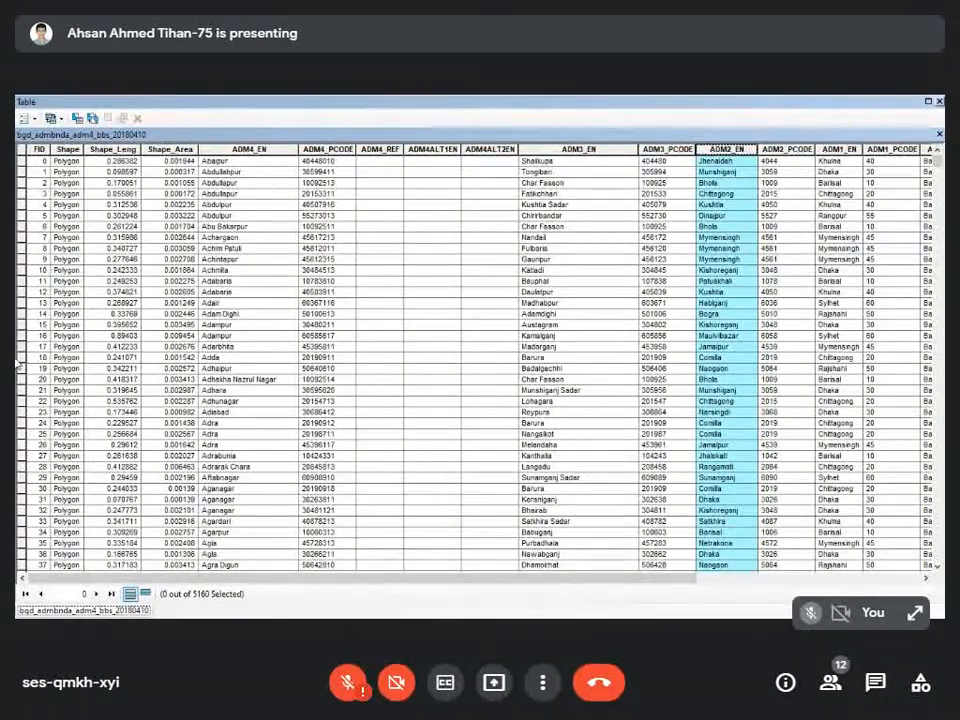
left_click(939, 101)
- Reopen the Dissolve BD DIS attribute table and highlight its ADM2_EN column for comparison
left_click(83, 234, "ctrl")
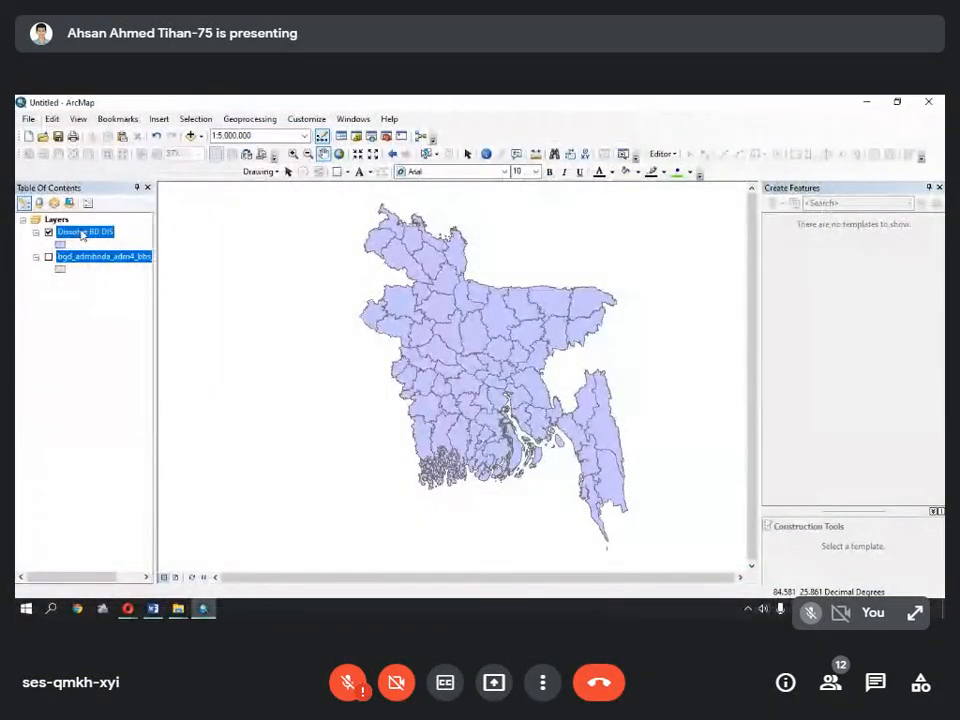
right_click(84, 235)
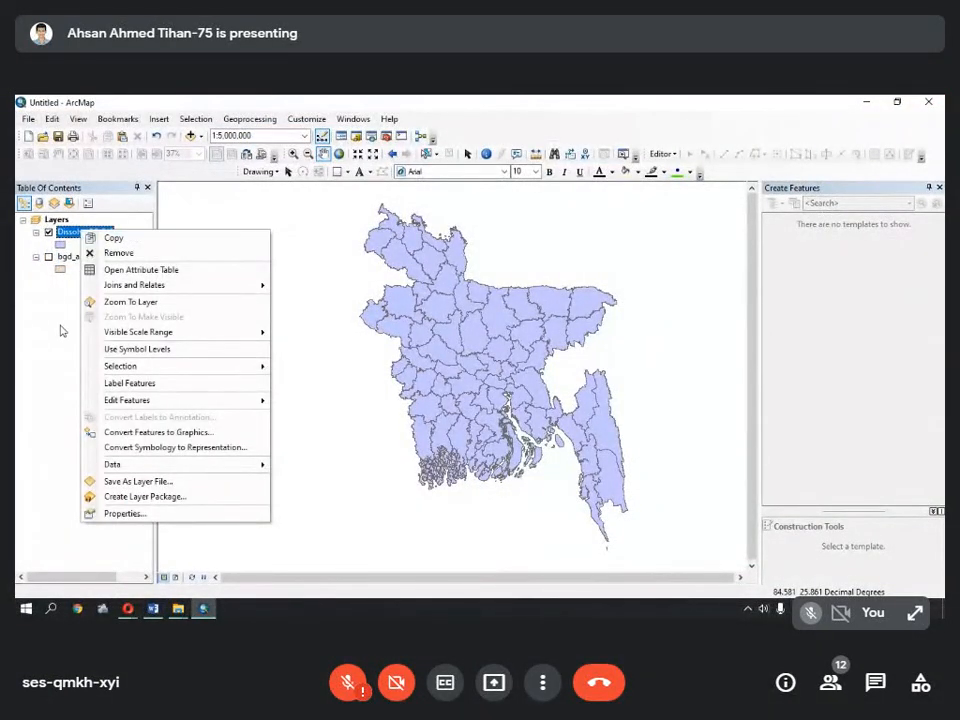
left_click(145, 270)
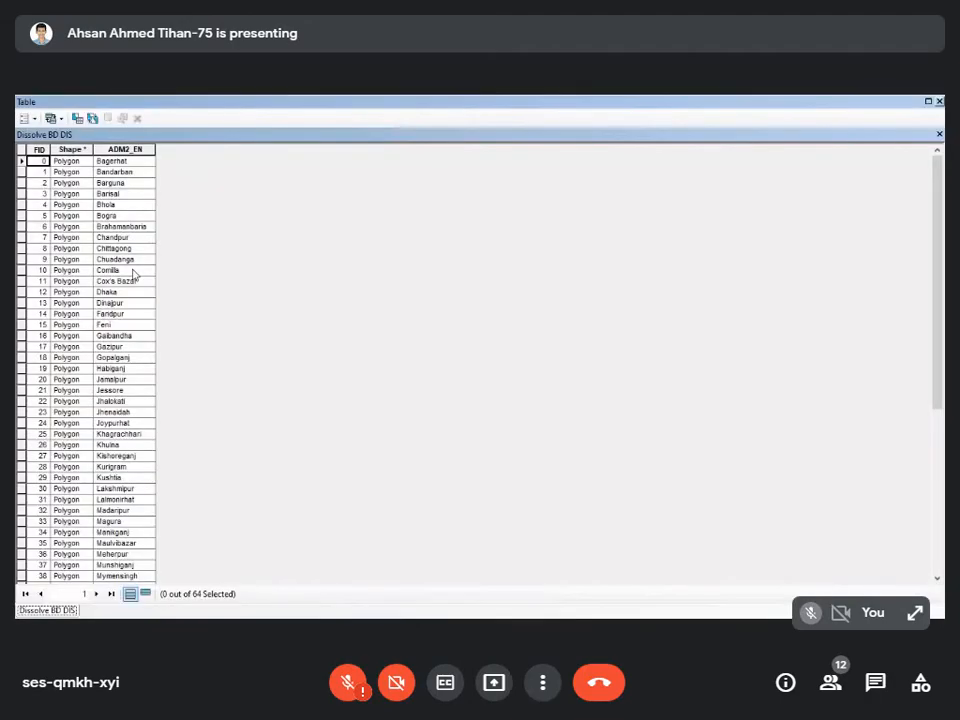
left_click(123, 150)
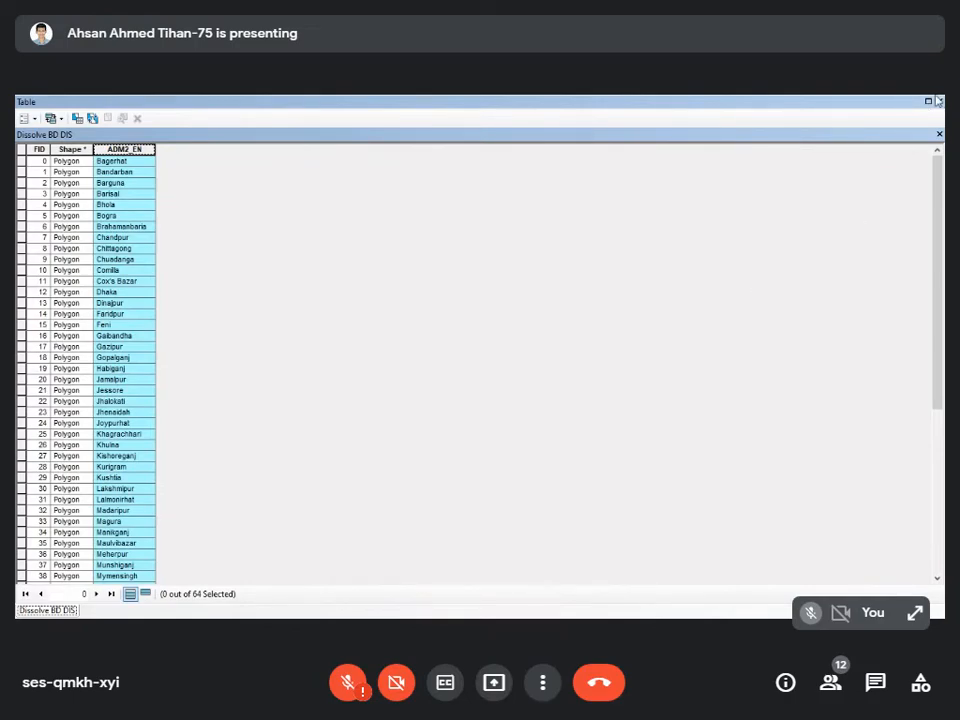
left_click(939, 101)
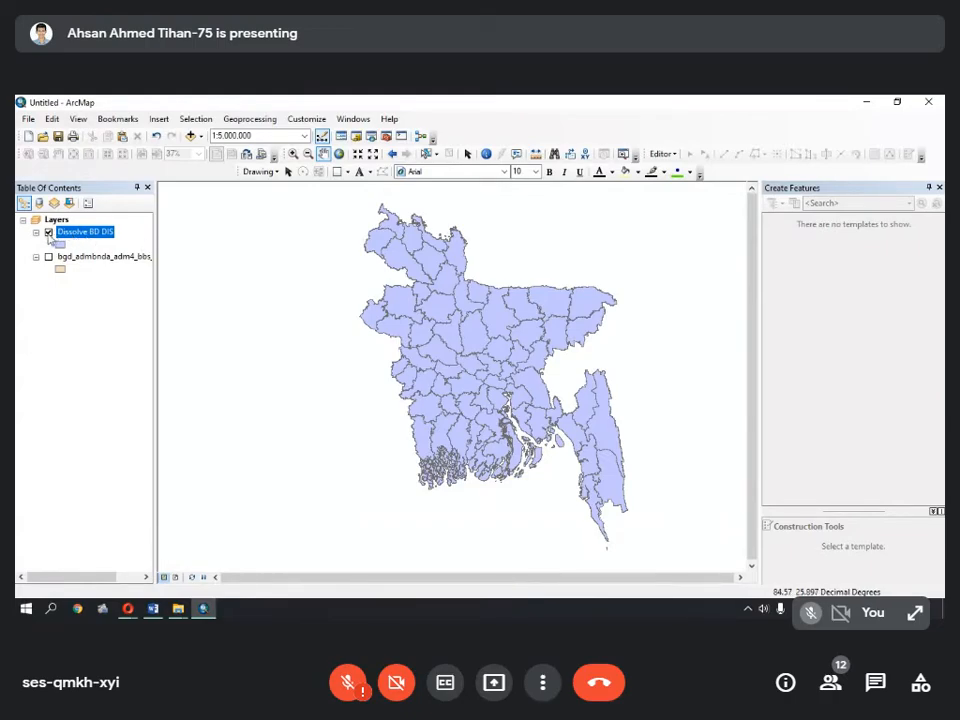
- Display only the original adm4 layer and set bgd_admbnda_adm4_bbs_20180410 as the input features of a new Dissolve
left_click(48, 233)
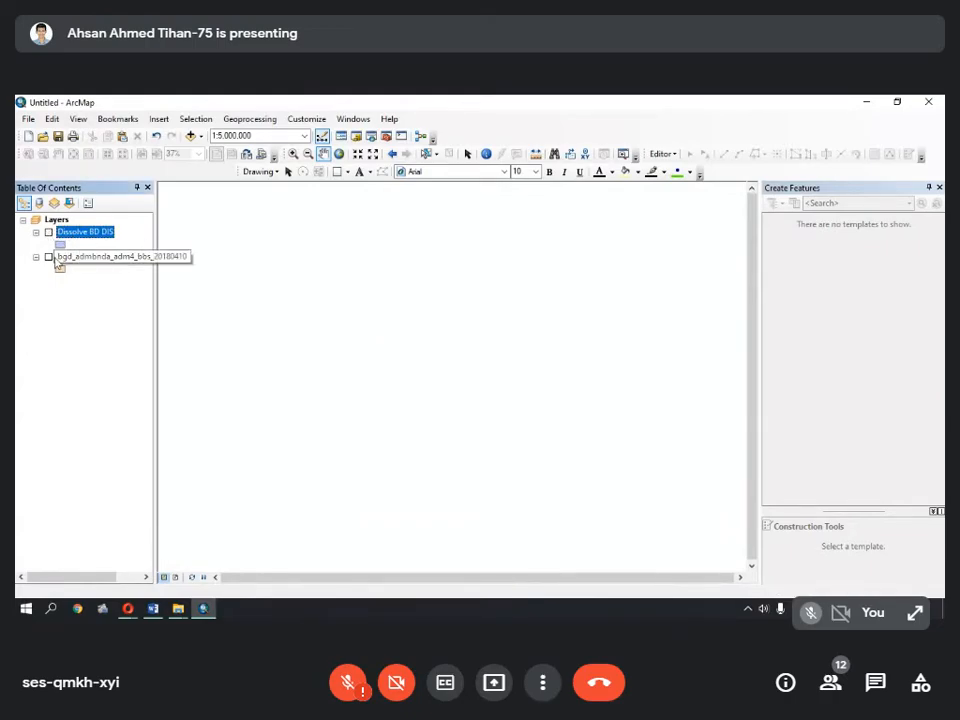
left_click(48, 258)
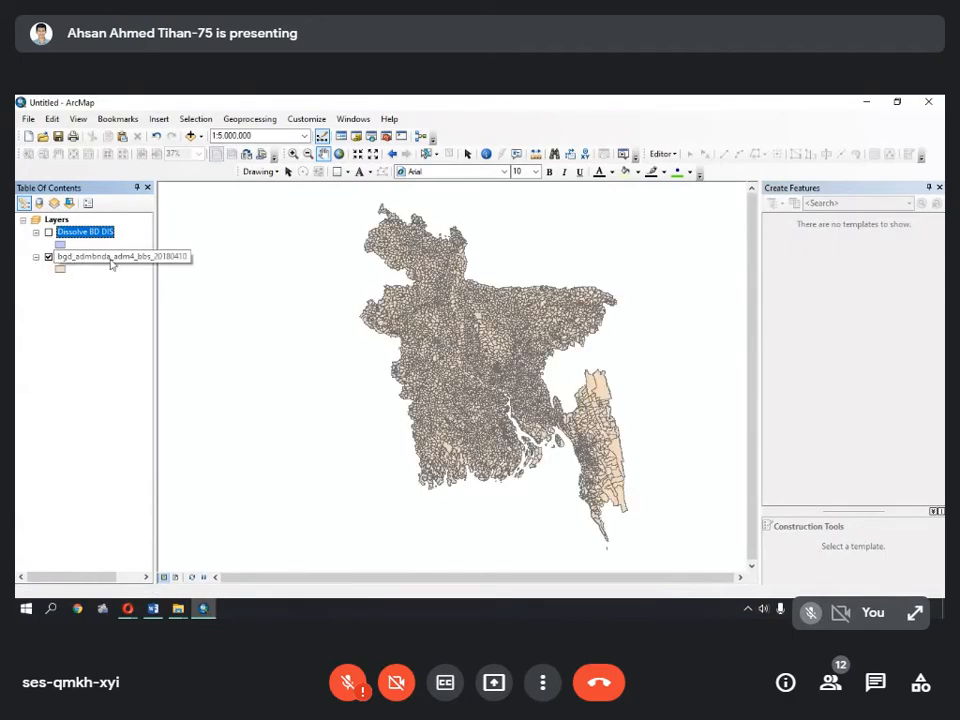
right_click(112, 262)
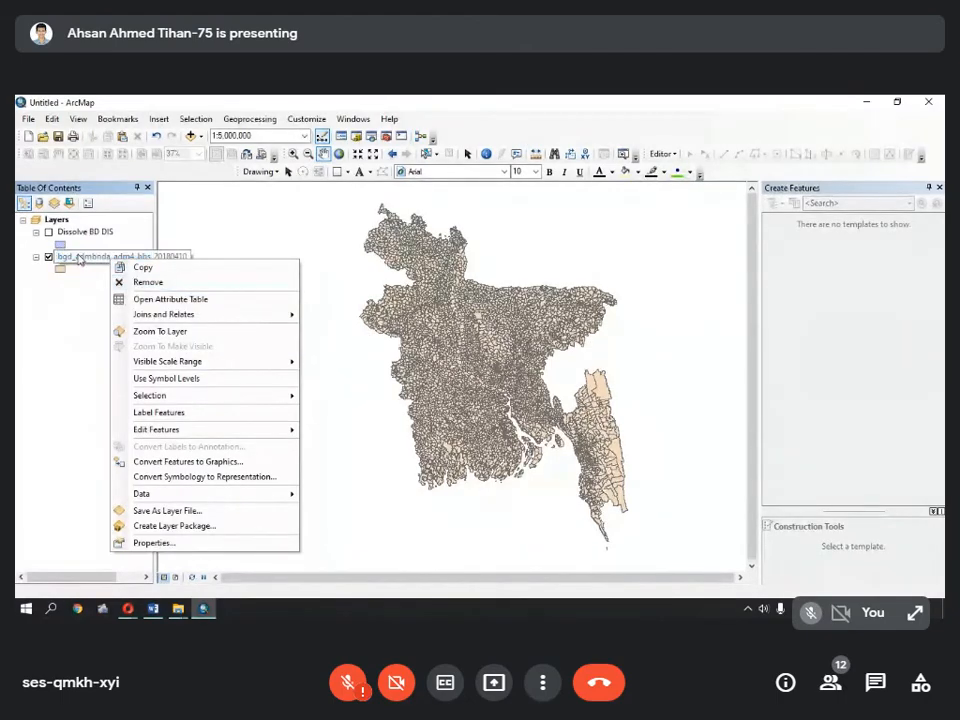
left_click(250, 119)
left_click(250, 119)
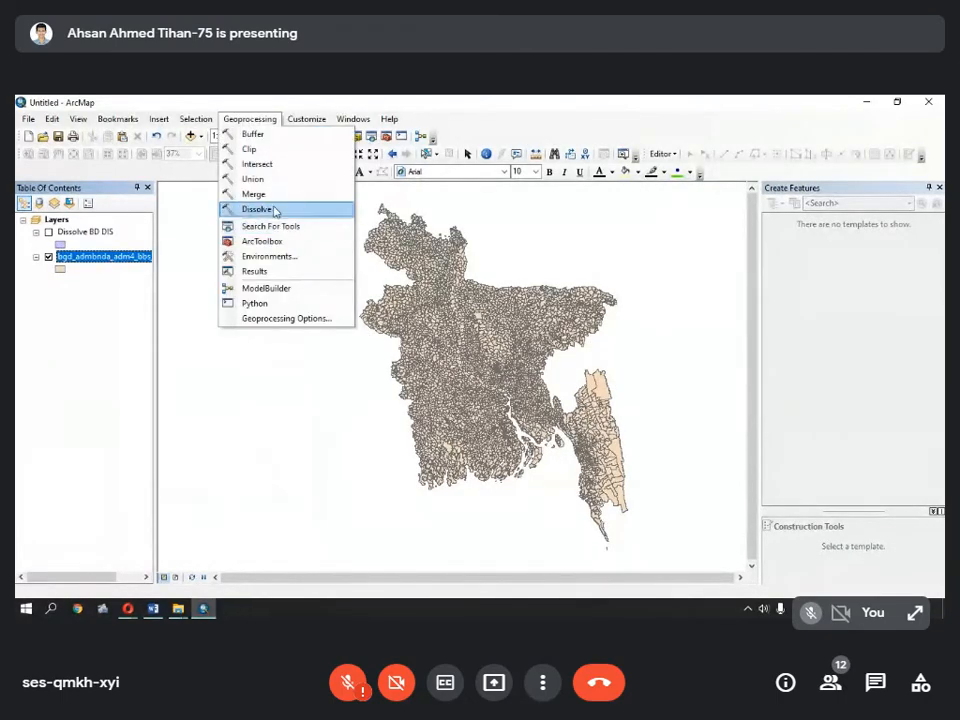
left_click(275, 210)
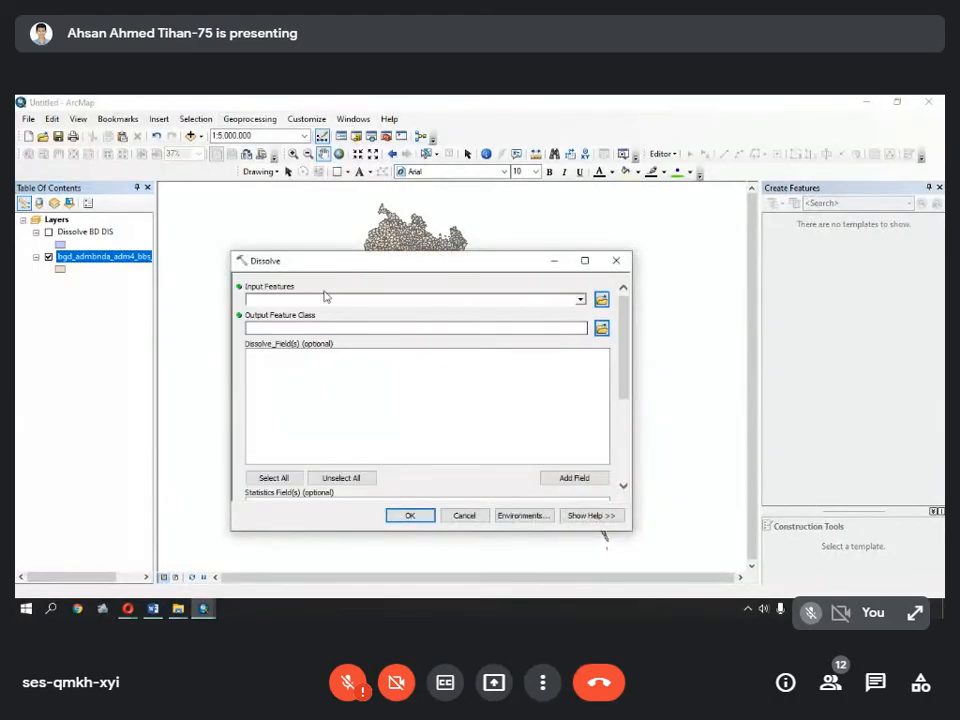
left_click(580, 300)
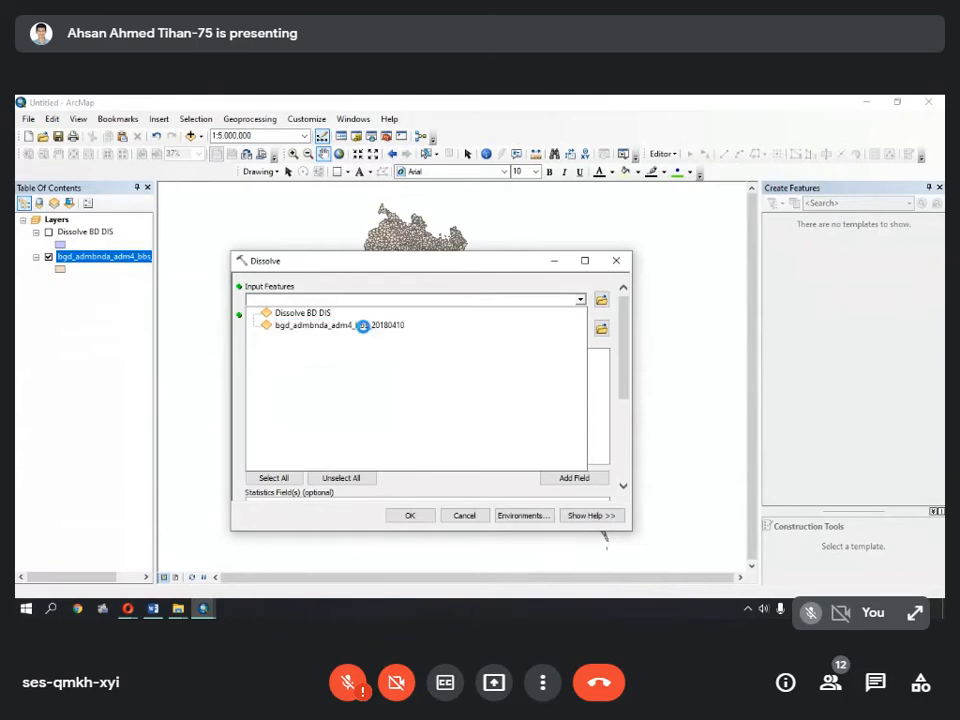
left_click(366, 329)
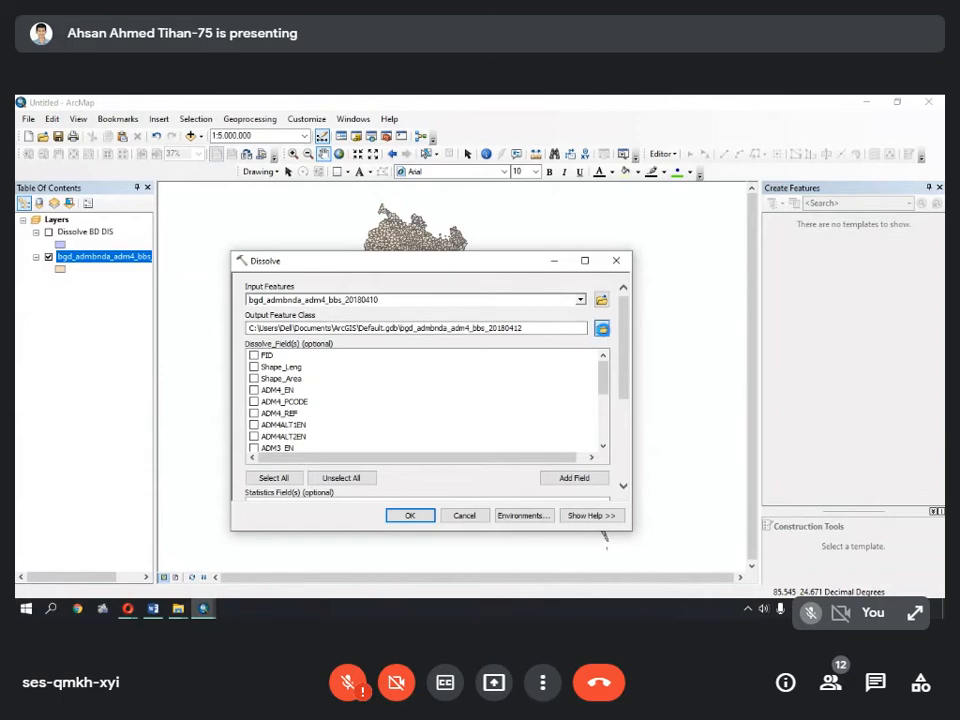
- Set the Dissolve output to a feature class named Dissolve BD DIV in the GIS folder
left_click(601, 328)
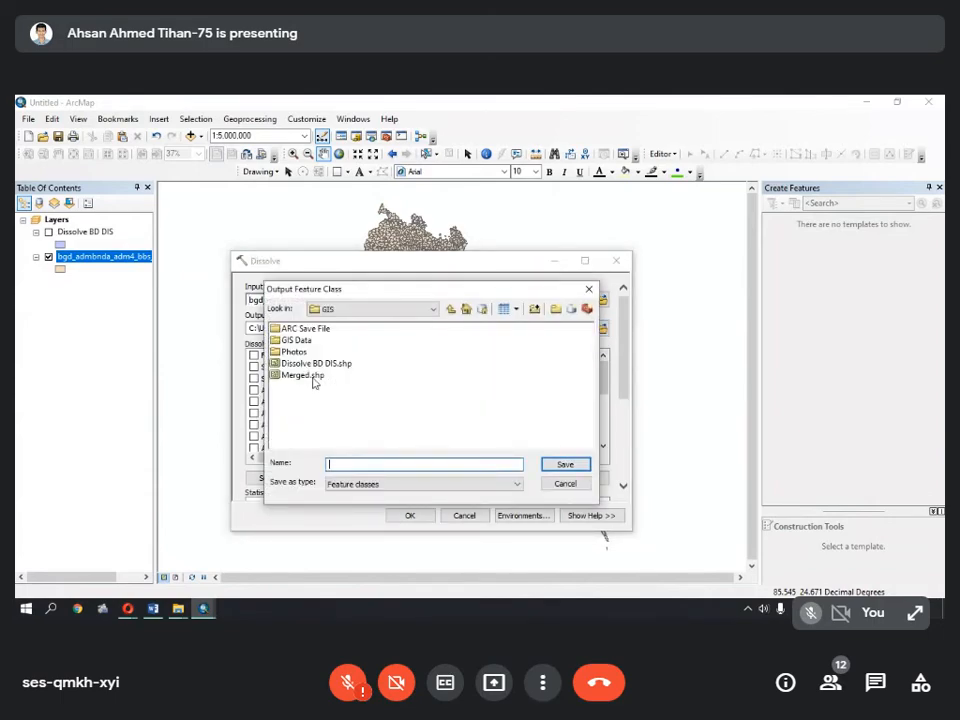
left_click(313, 365)
left_click(380, 464)
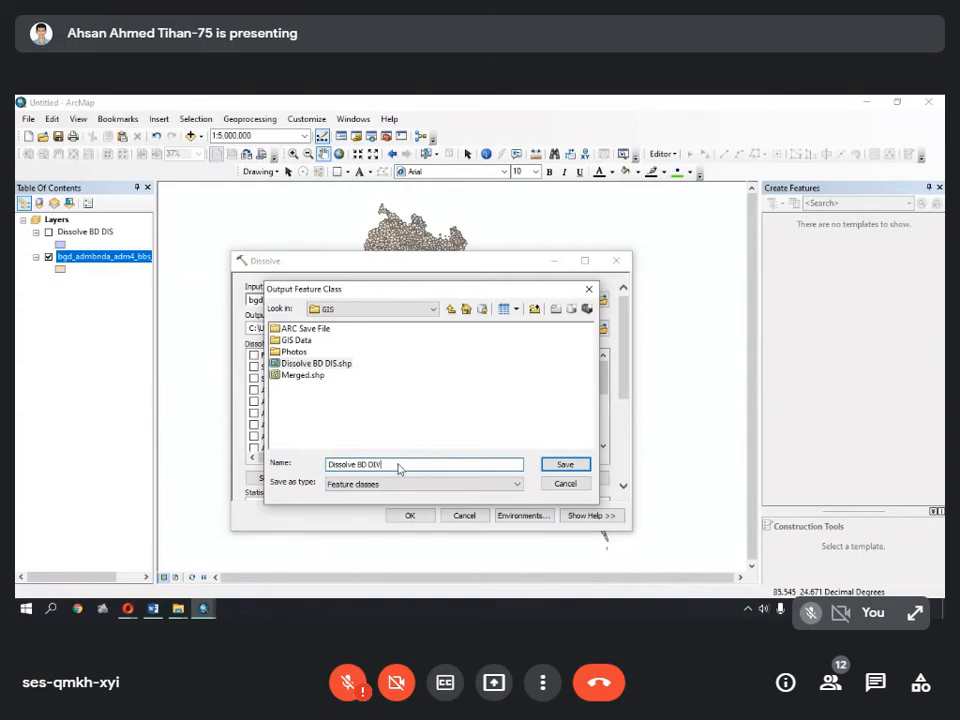
left_click(564, 464)
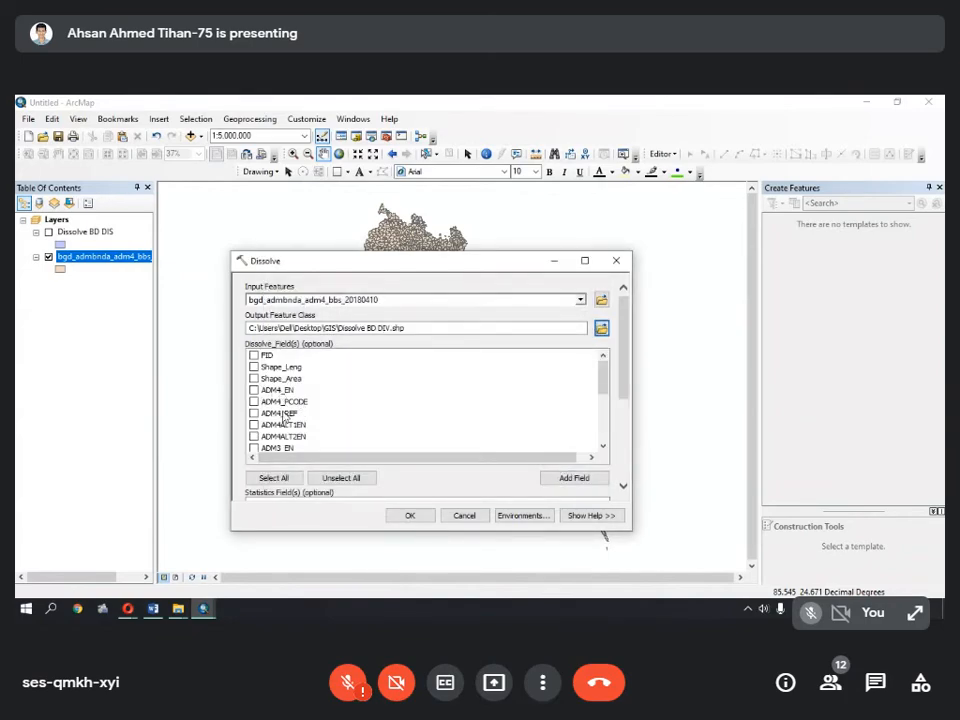
- Choose ADM1_EN as the dissolve field and run the Dissolve
scroll(285, 417, "down", 3)
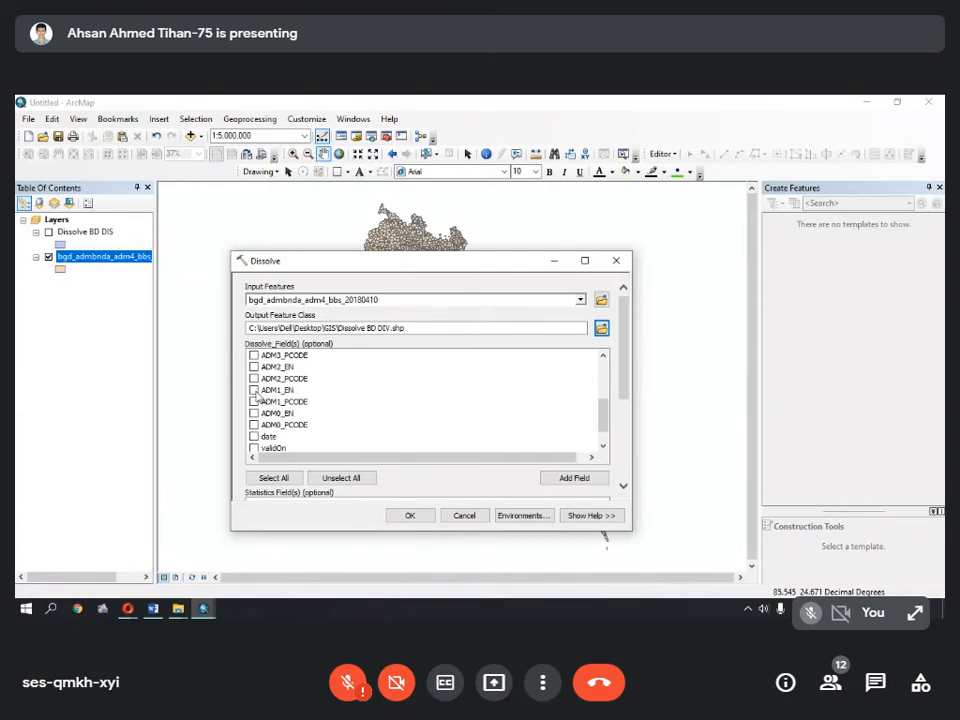
left_click(254, 389)
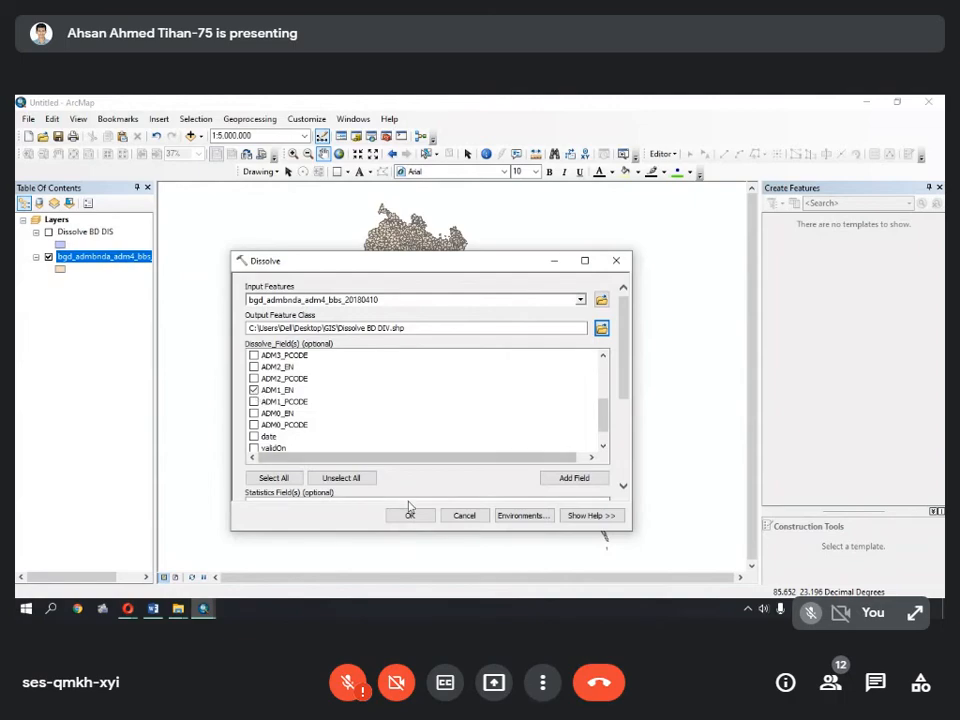
left_click(409, 513)
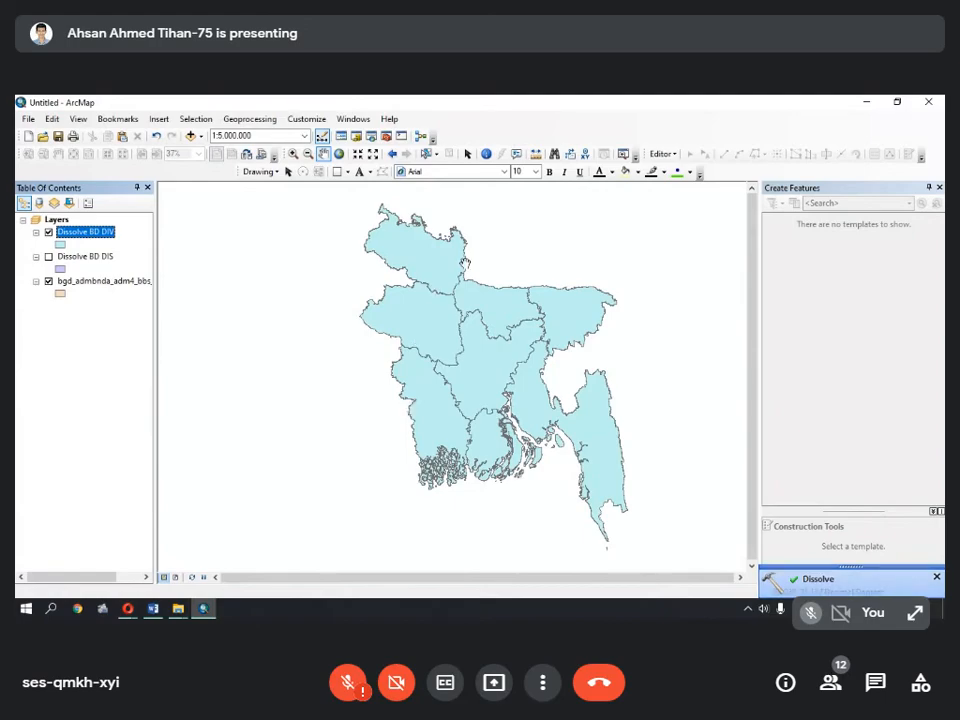
- Compare the Dissolve BD DIV layer with the original adm4 layer, and leave only Dissolve BD DIV displayed
left_click(48, 281)
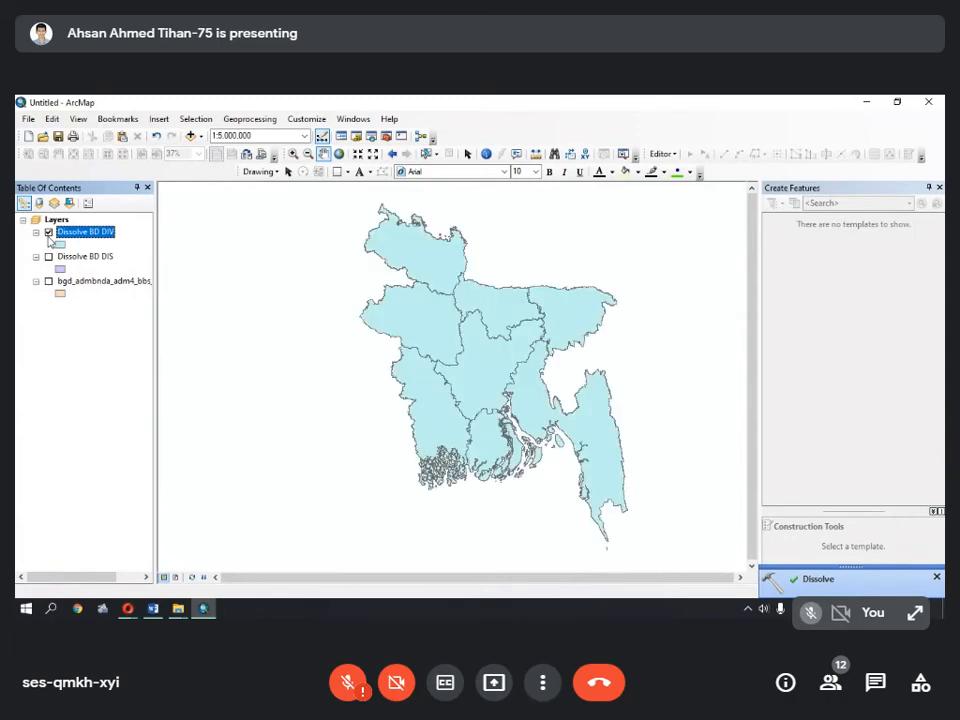
left_click(48, 282)
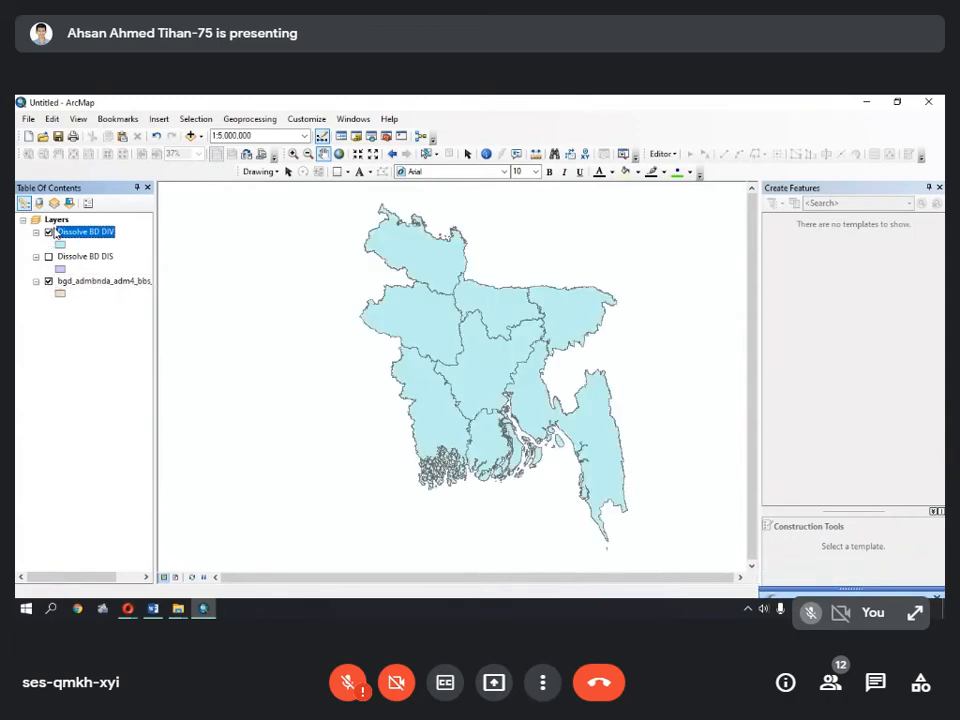
left_click(48, 232)
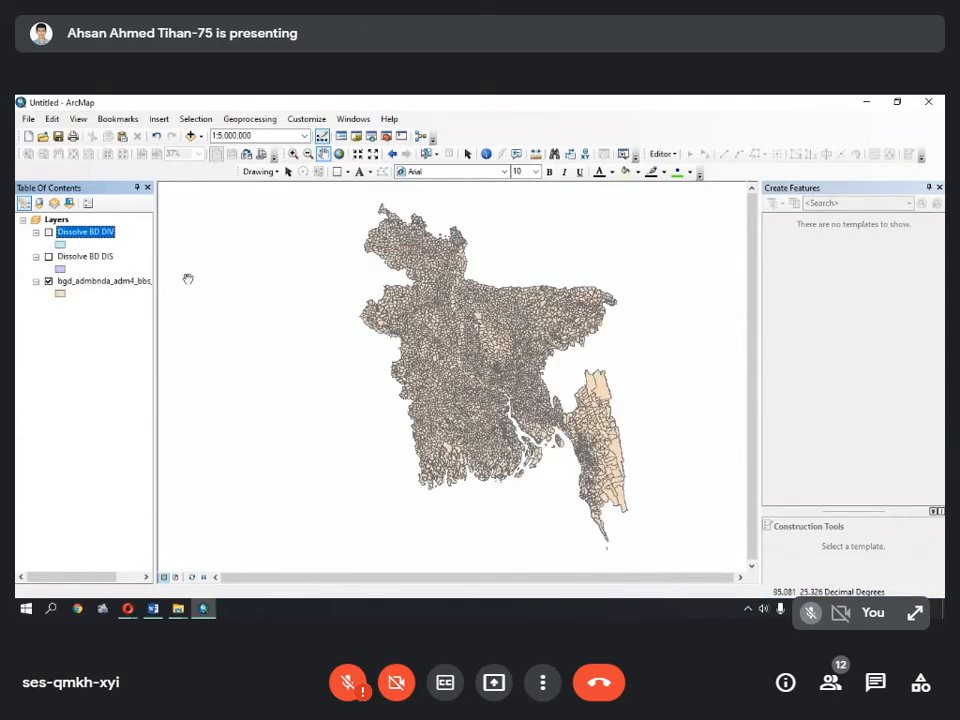
left_click(48, 233)
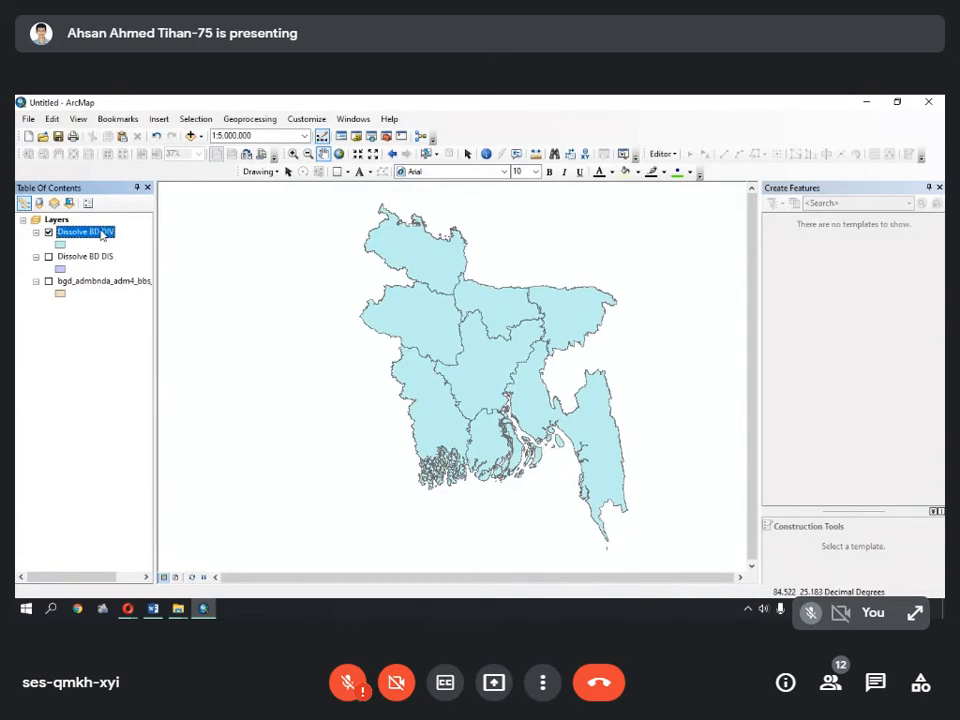
- Examine the attribute table of the Dissolve BD DIV layer, and close it
right_click(87, 235)
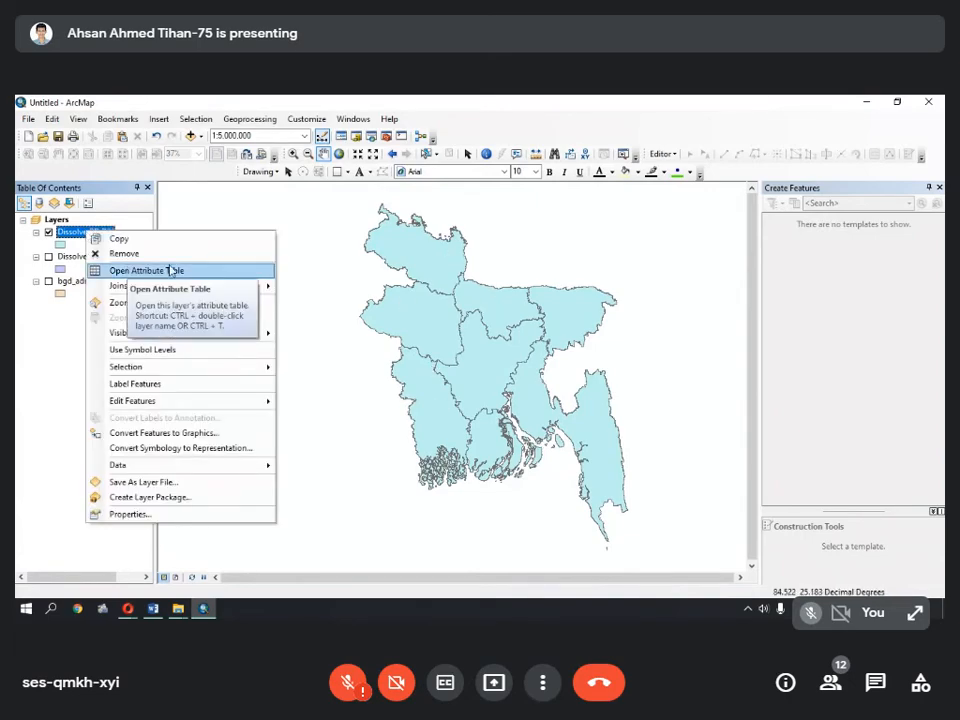
left_click(170, 270)
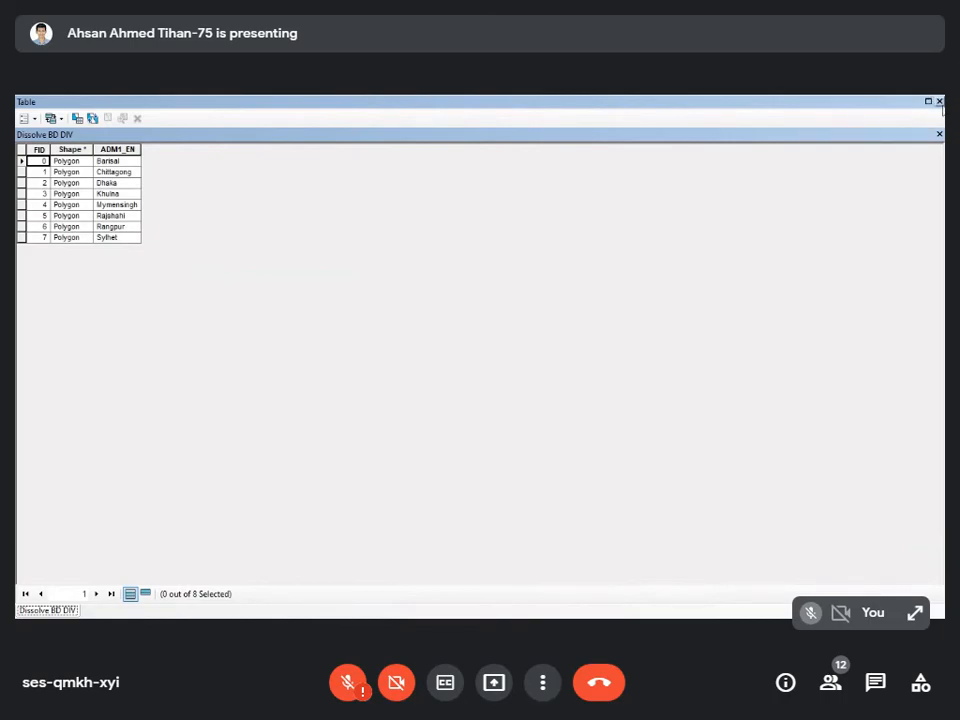
left_click(939, 101)
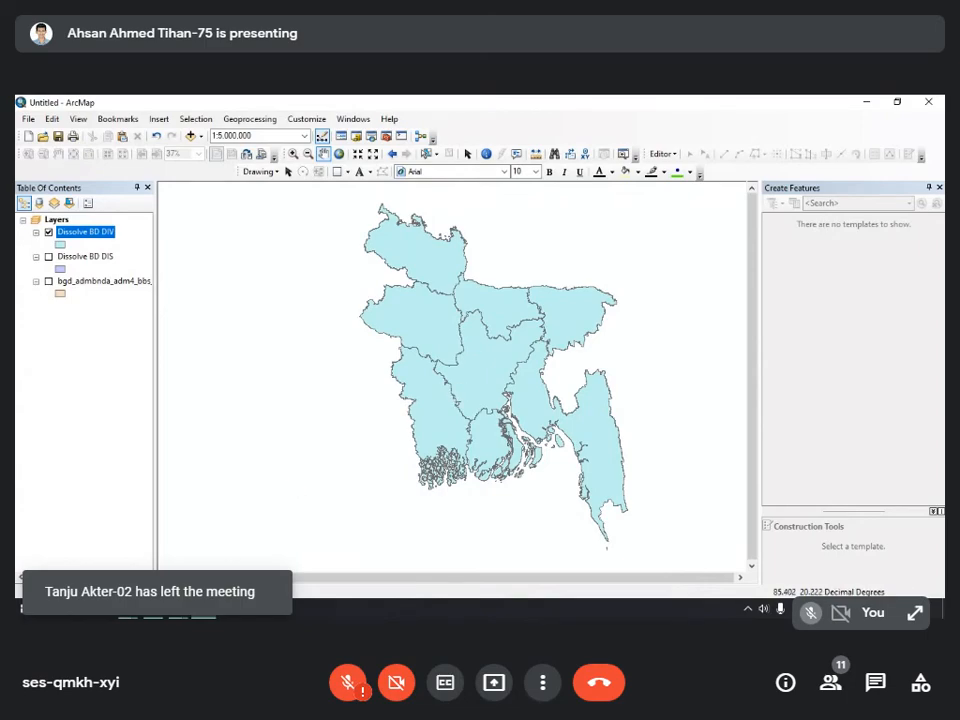
- View the Dissolve BD DIV map and its legend in the page layout, and switch to the Google Meet call
left_click(177, 577)
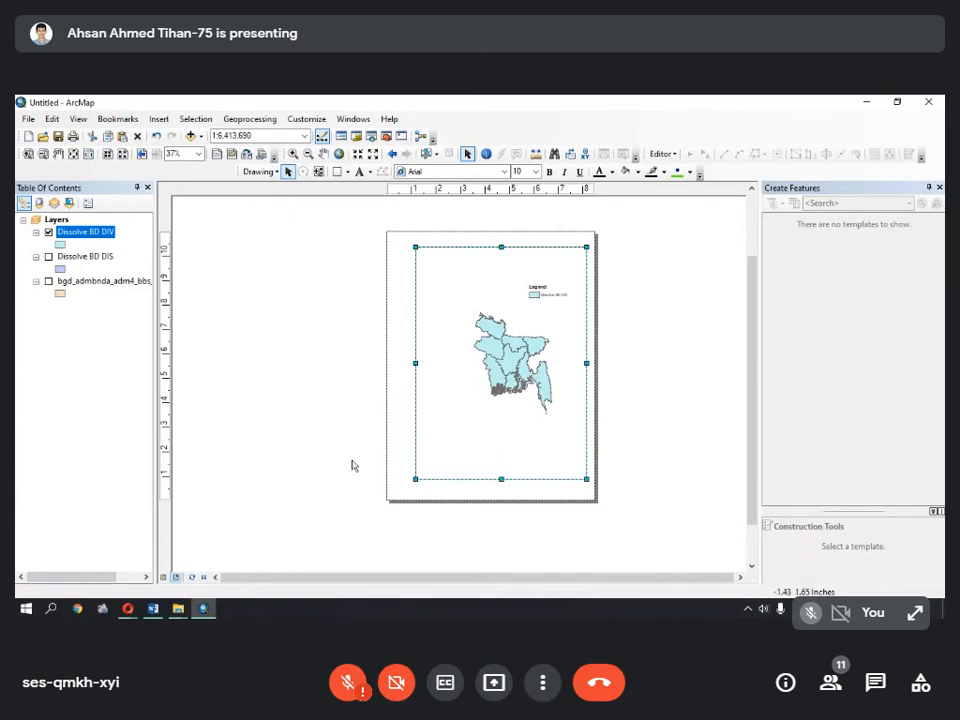
mouse_move(129, 611)
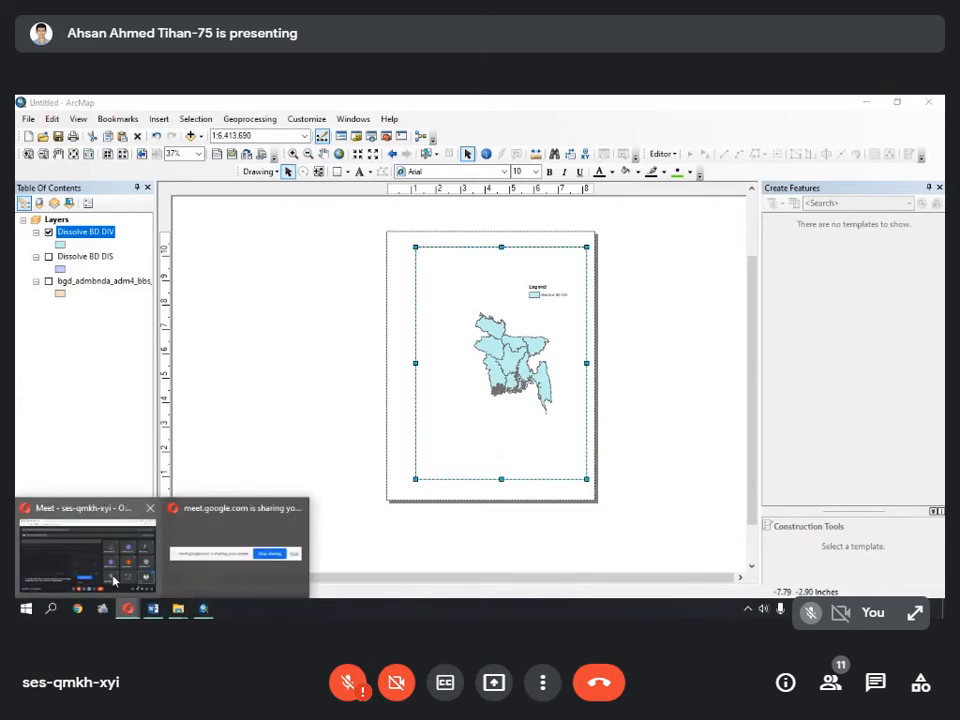
left_click(115, 578)
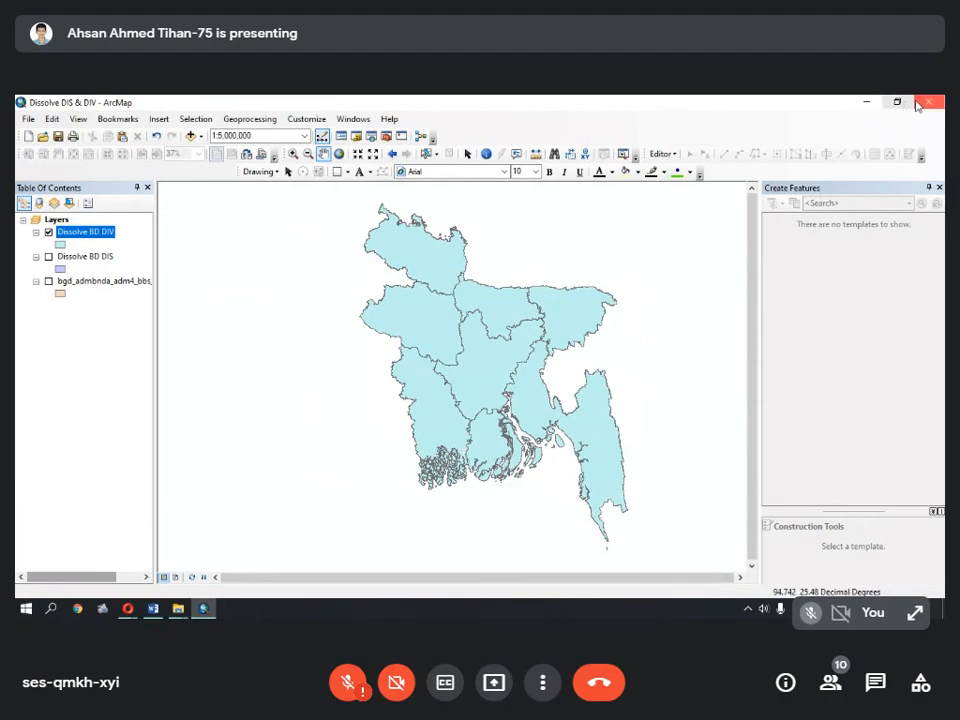
- Return to the Google Meet call and stop presenting the screen
mouse_move(129, 611)
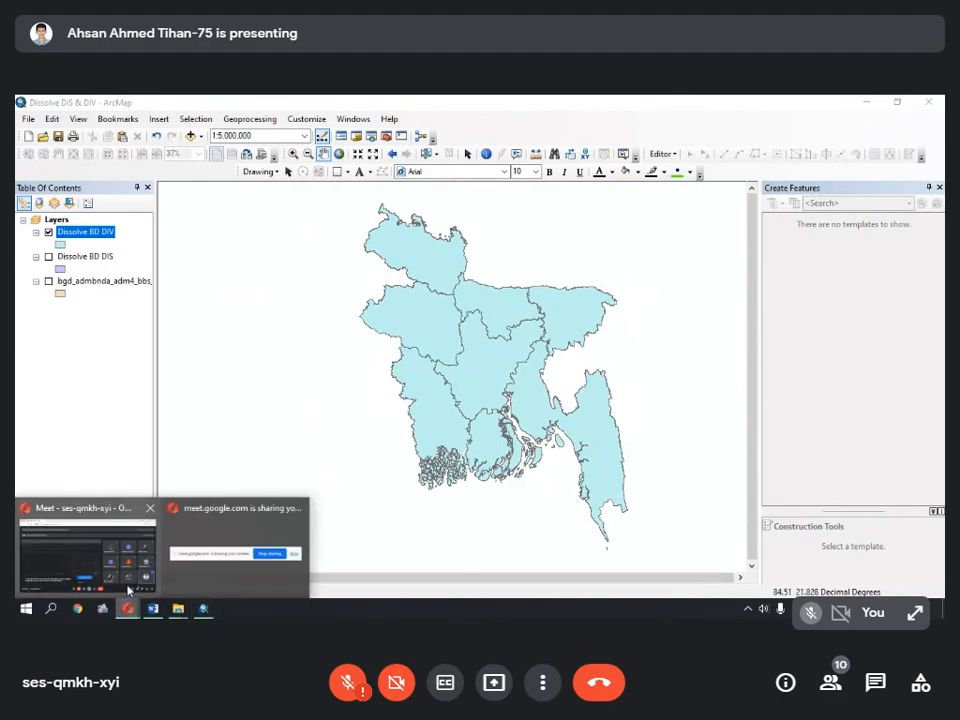
left_click(88, 548)
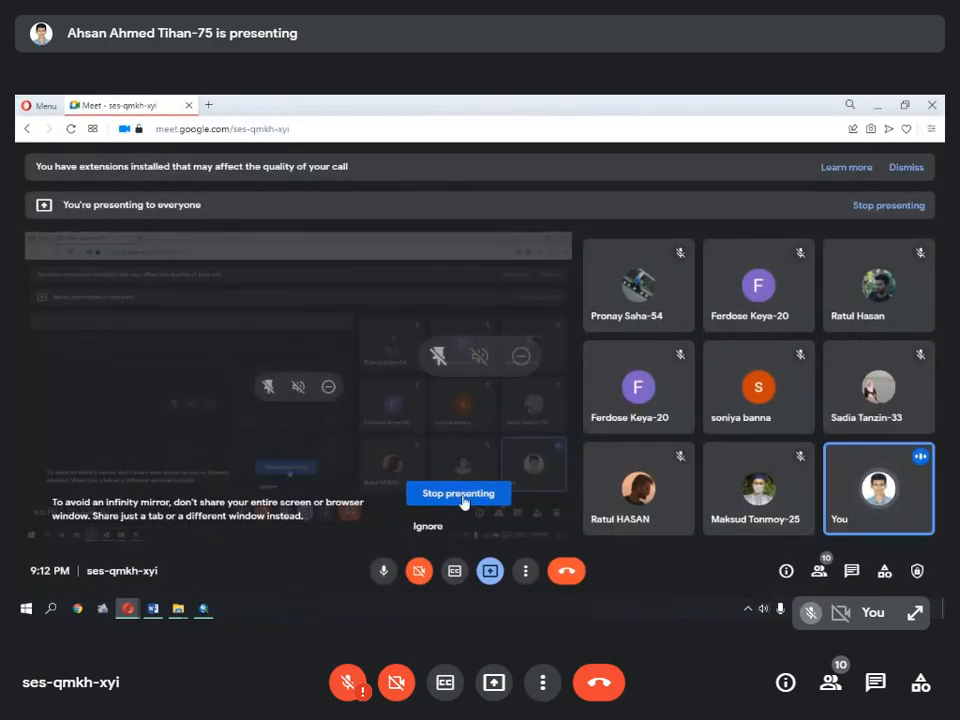
left_click(452, 492)
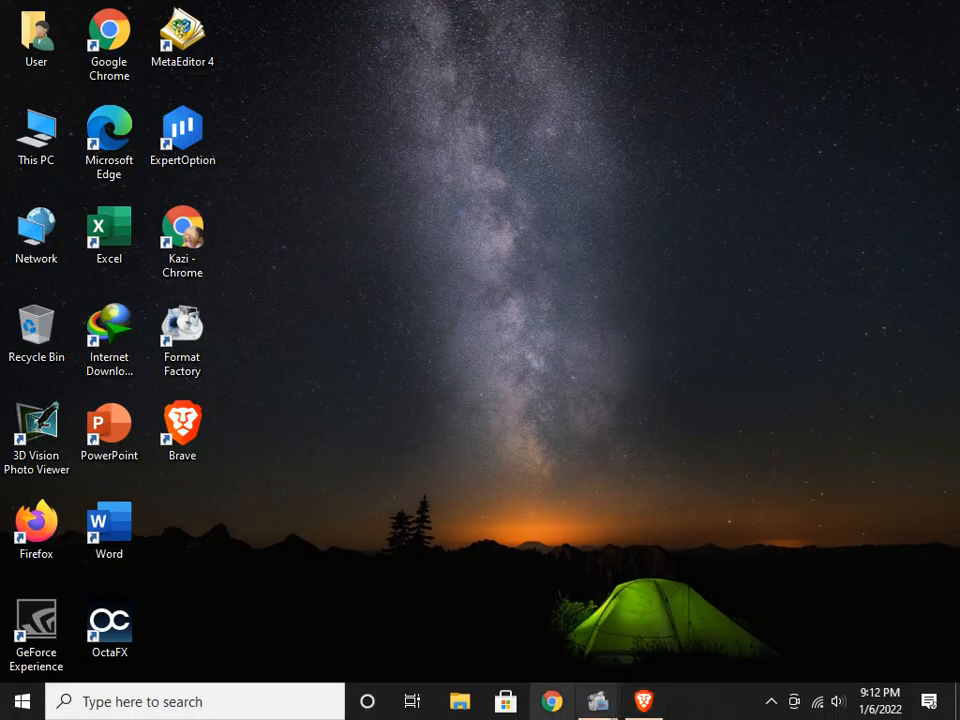
mouse_move(597, 701)
left_click(496, 604)
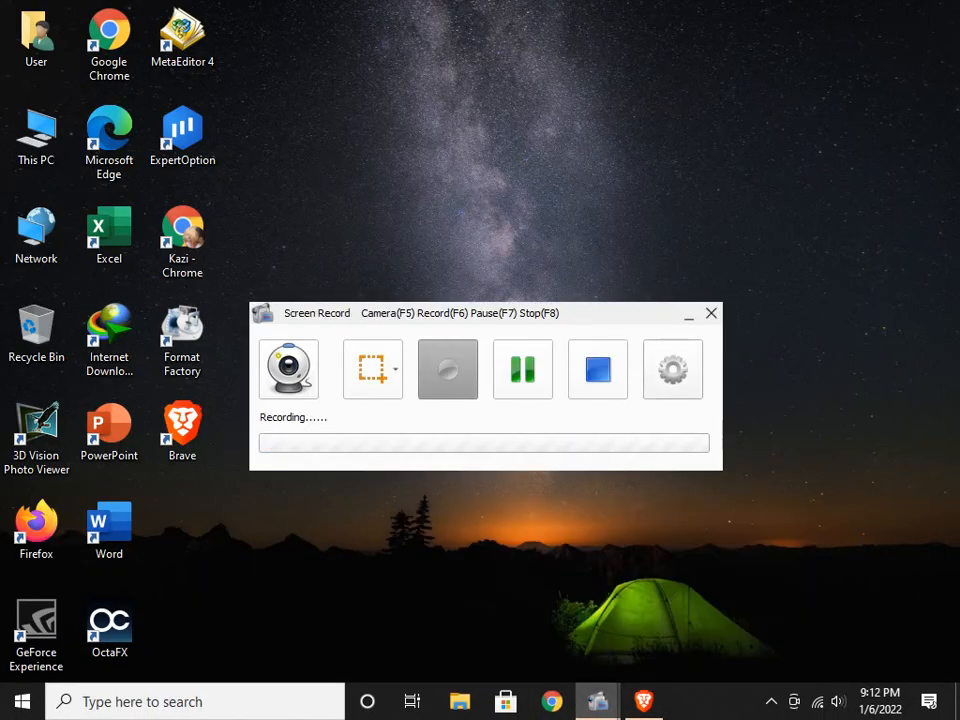